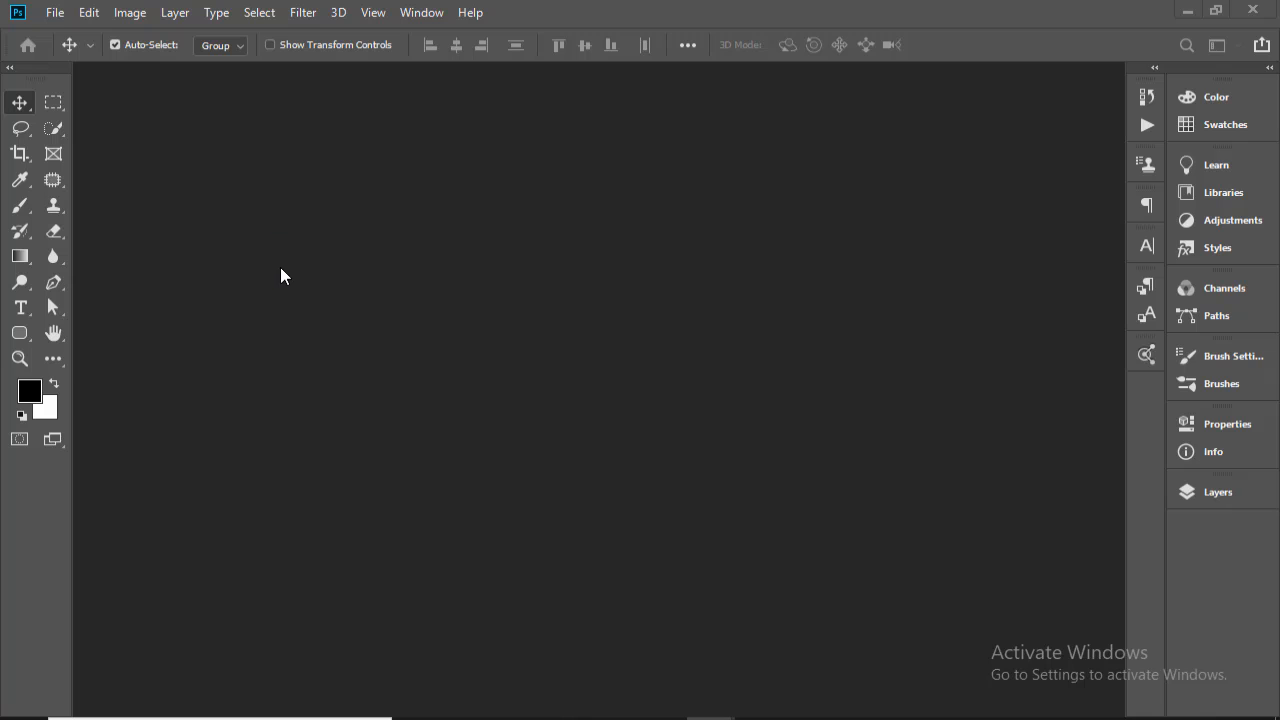
Create a 1080 x 1080 px RGB document at 300 ppi with a white background, named "social media ads design"
key("ctrl+n")
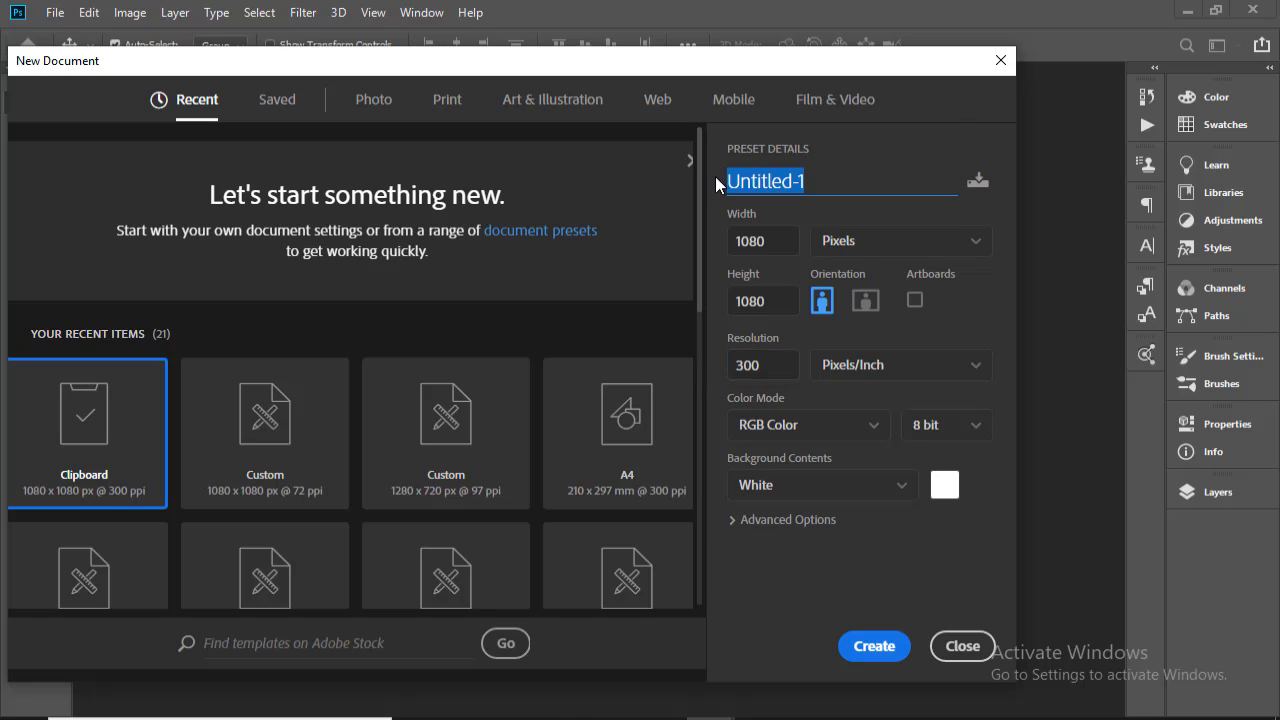
type("social me")
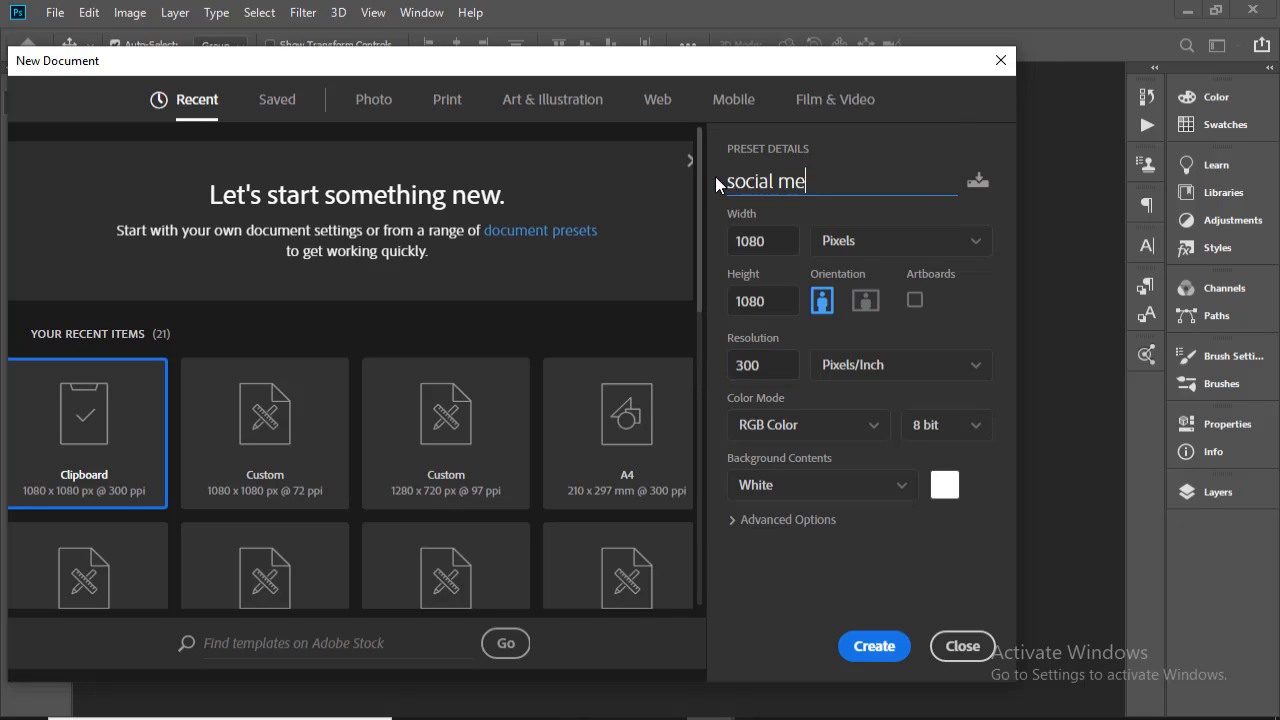
type("dia ads design")
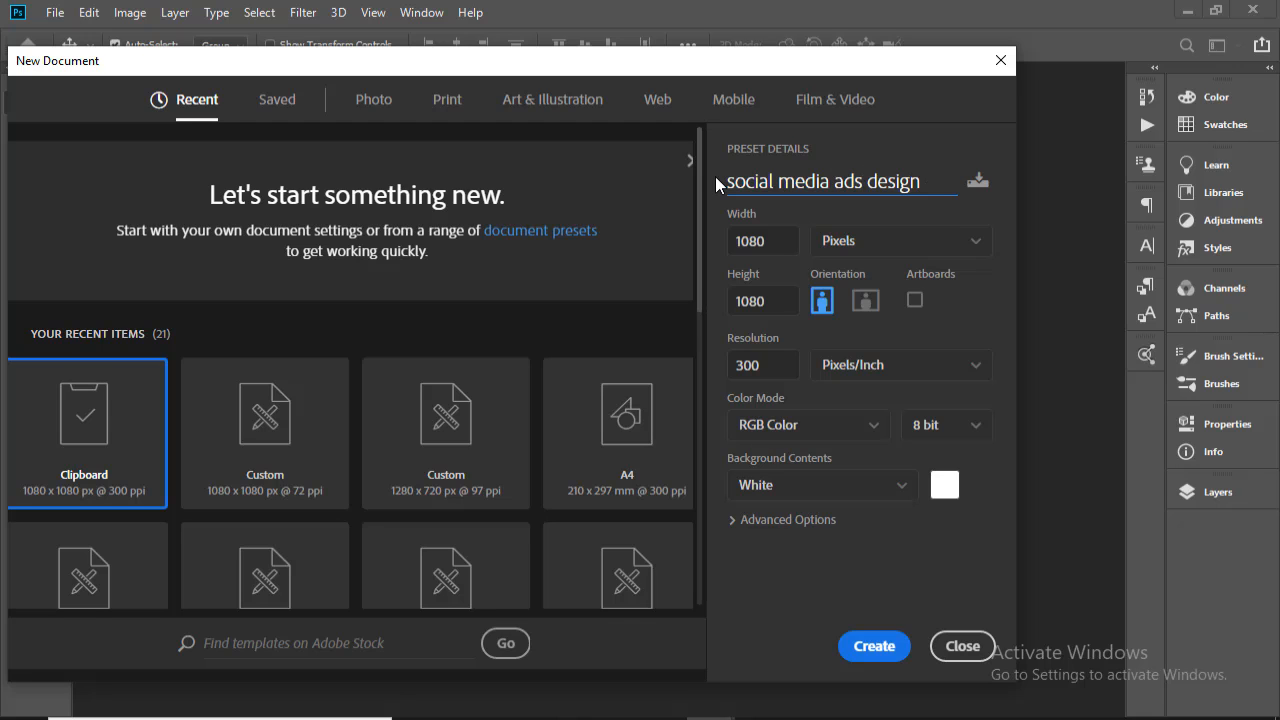
key("Return")
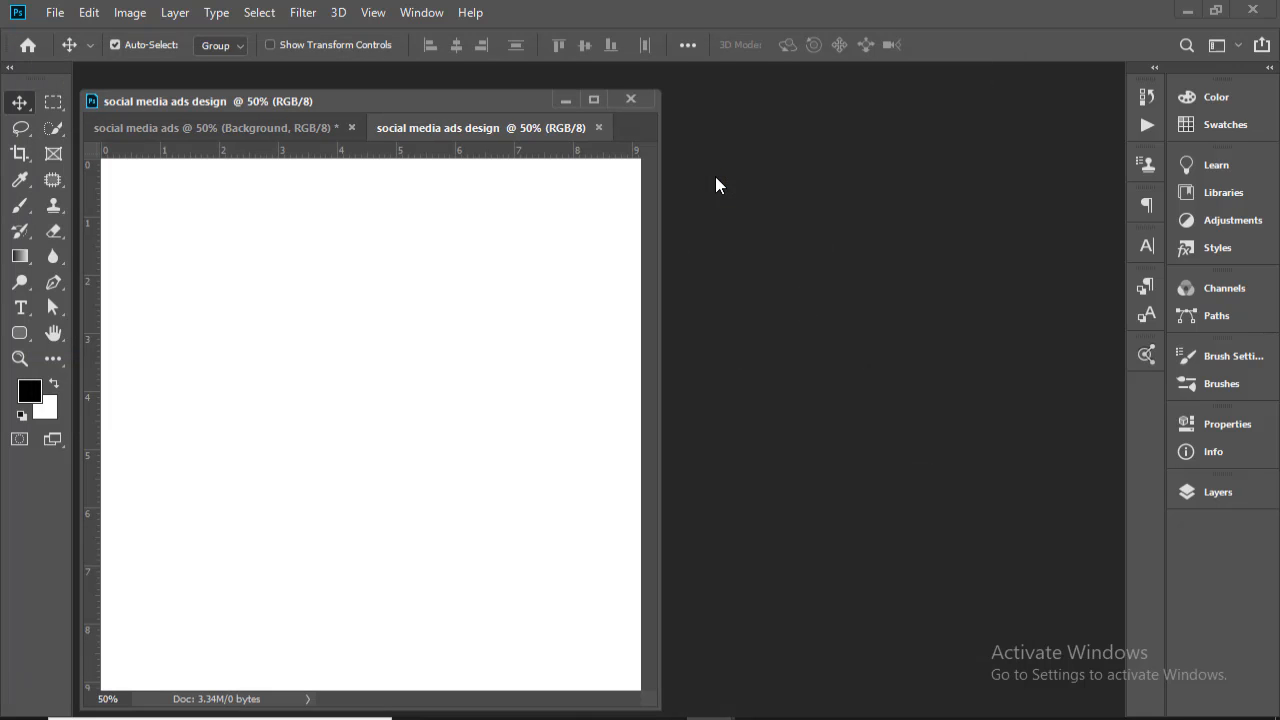
Maximize the new document's window and show it in full-screen mode with the menu bar
left_click(592, 100)
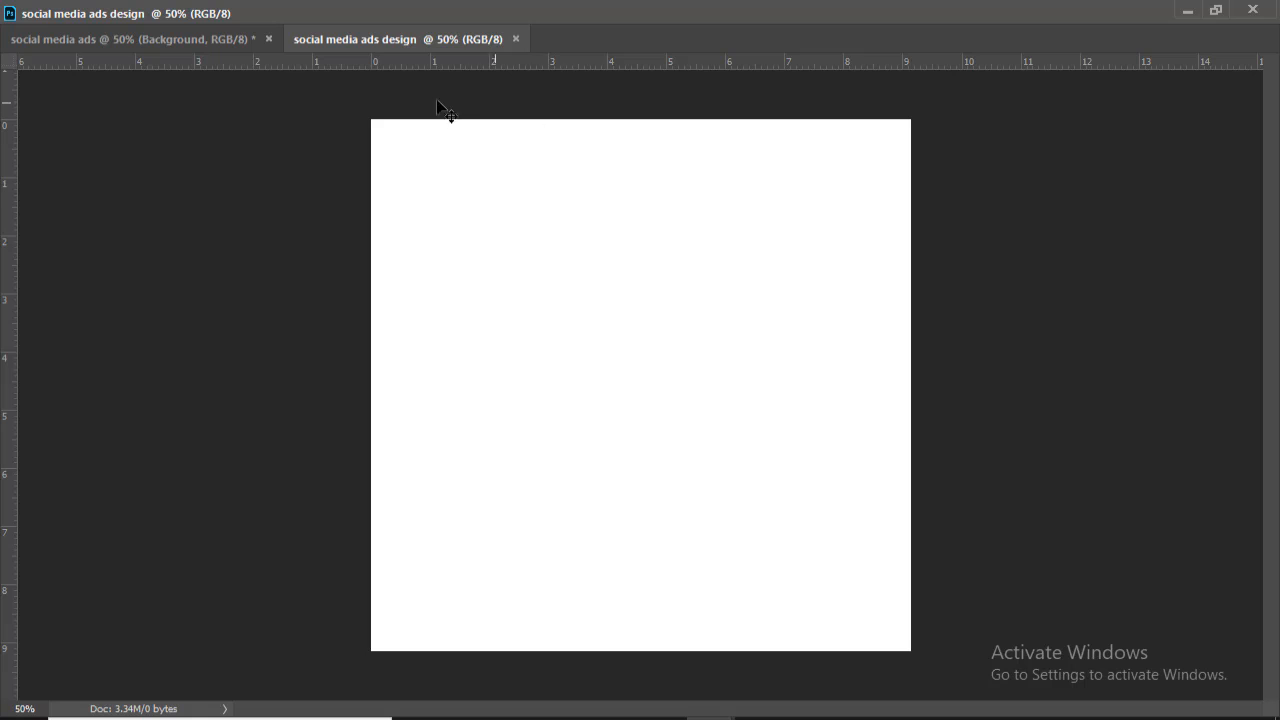
key("f")
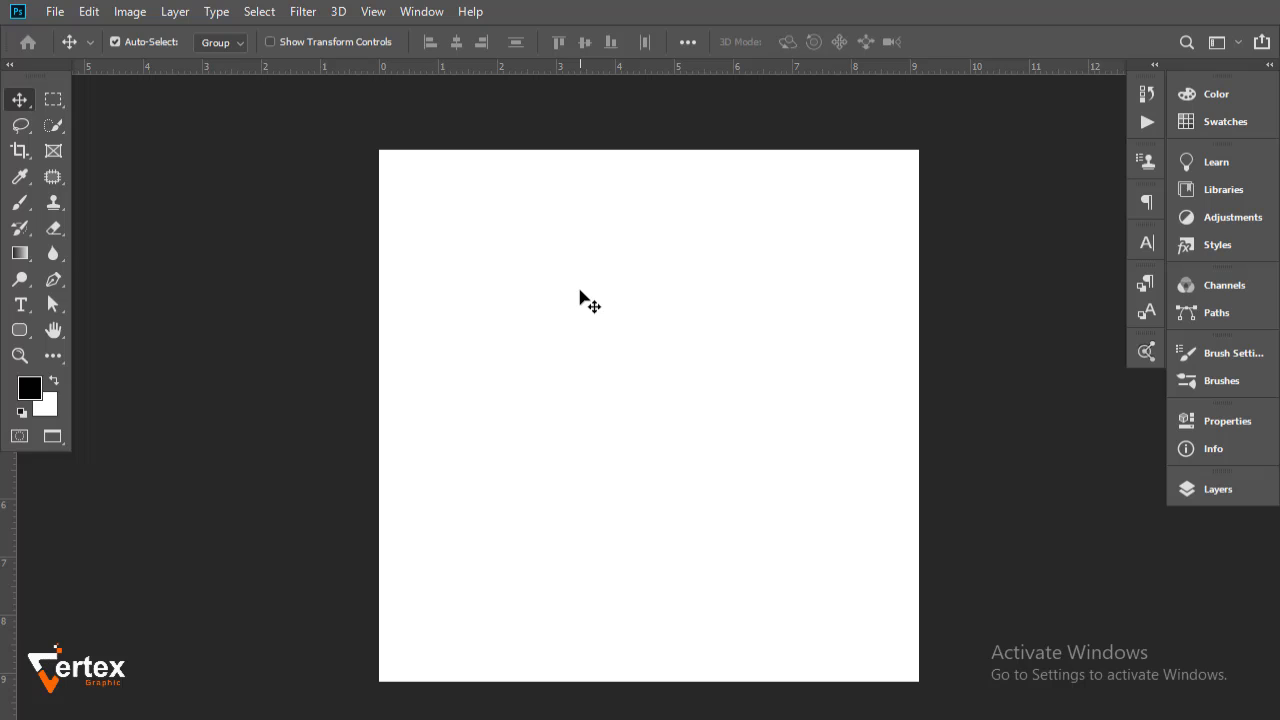
left_click_drag(567, 230, 570, 240)
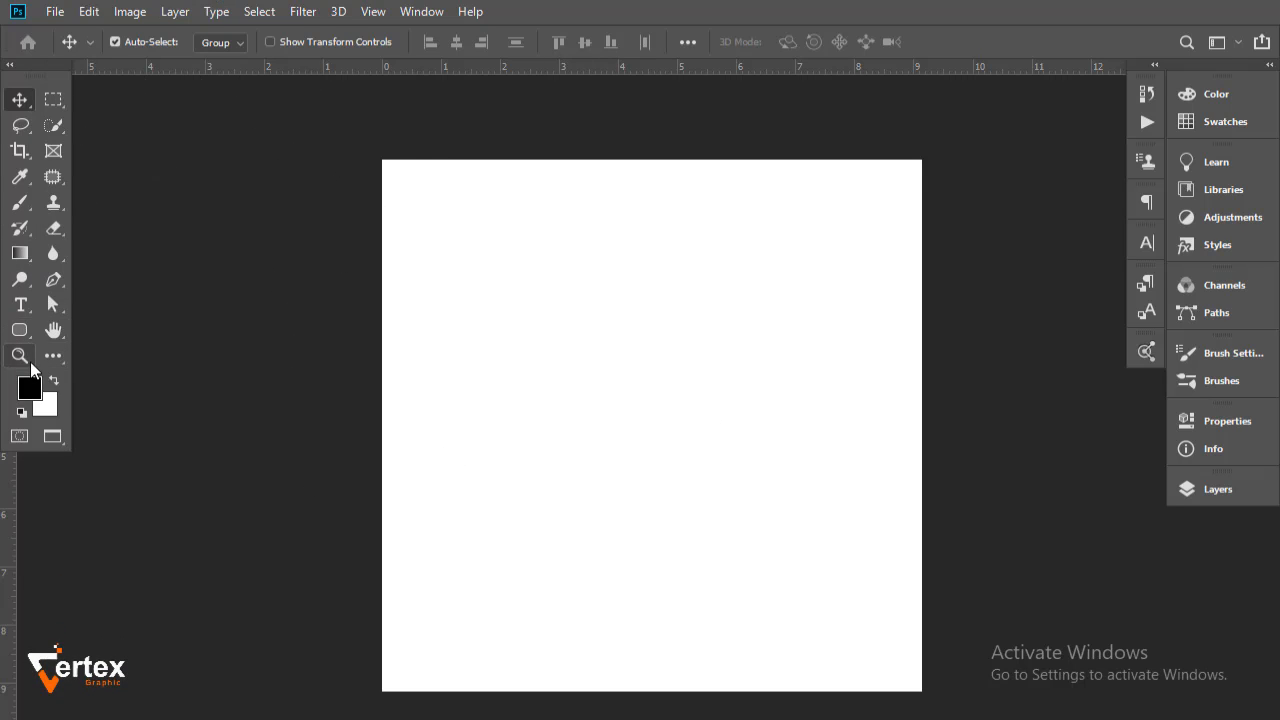
Draw a black circle without stroke, about 1532 px in diameter, over the canvas with the Ellipse tool
left_click(19, 330)
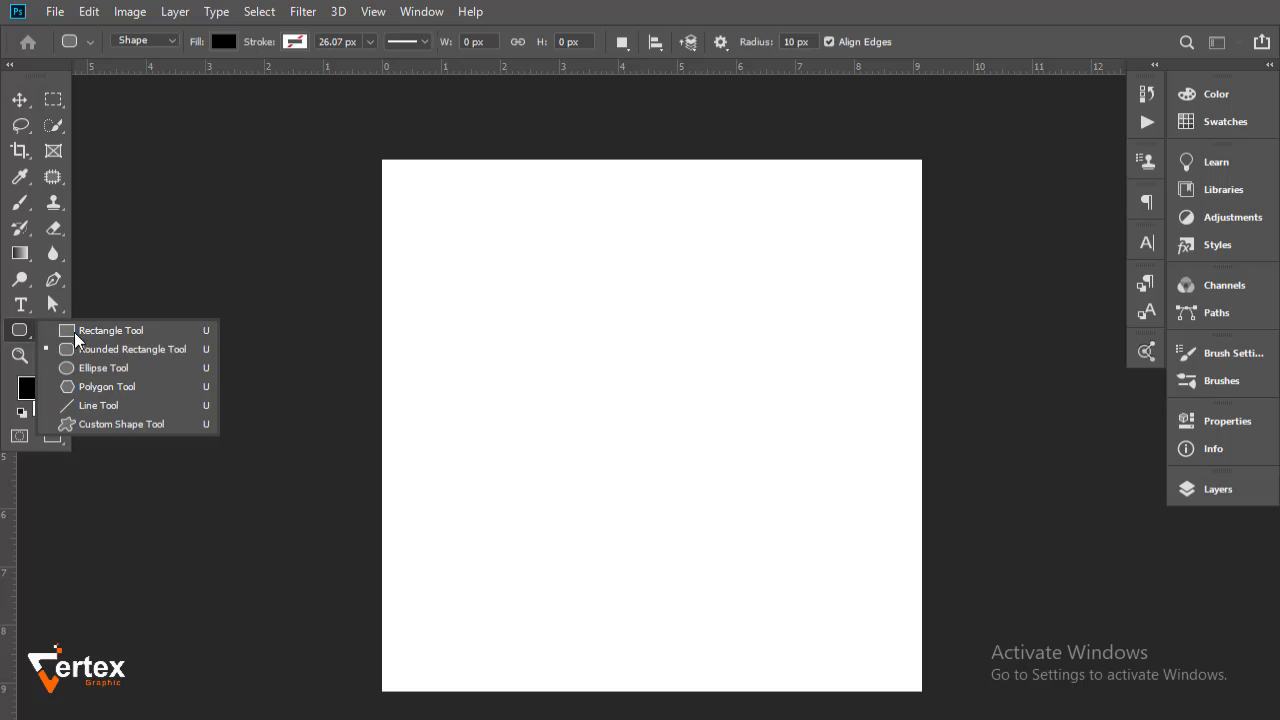
left_click(103, 368)
left_click_drag(554, 255, 898, 480)
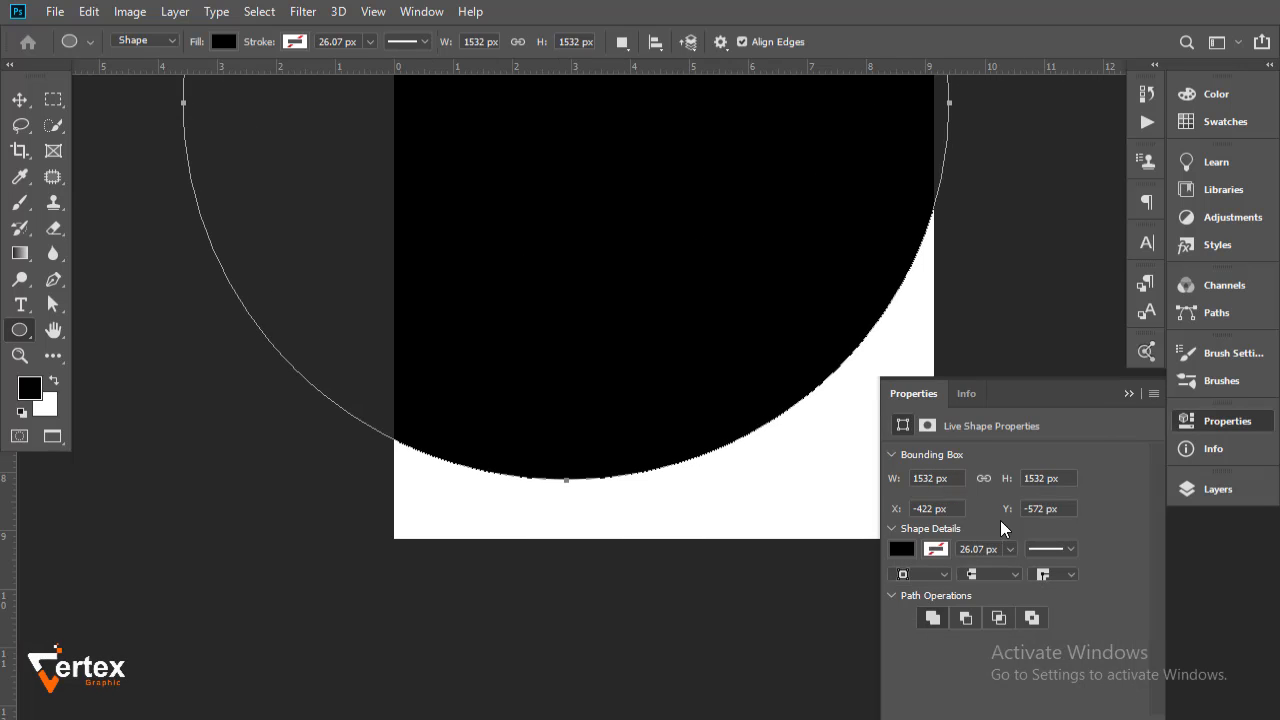
left_click(1129, 393)
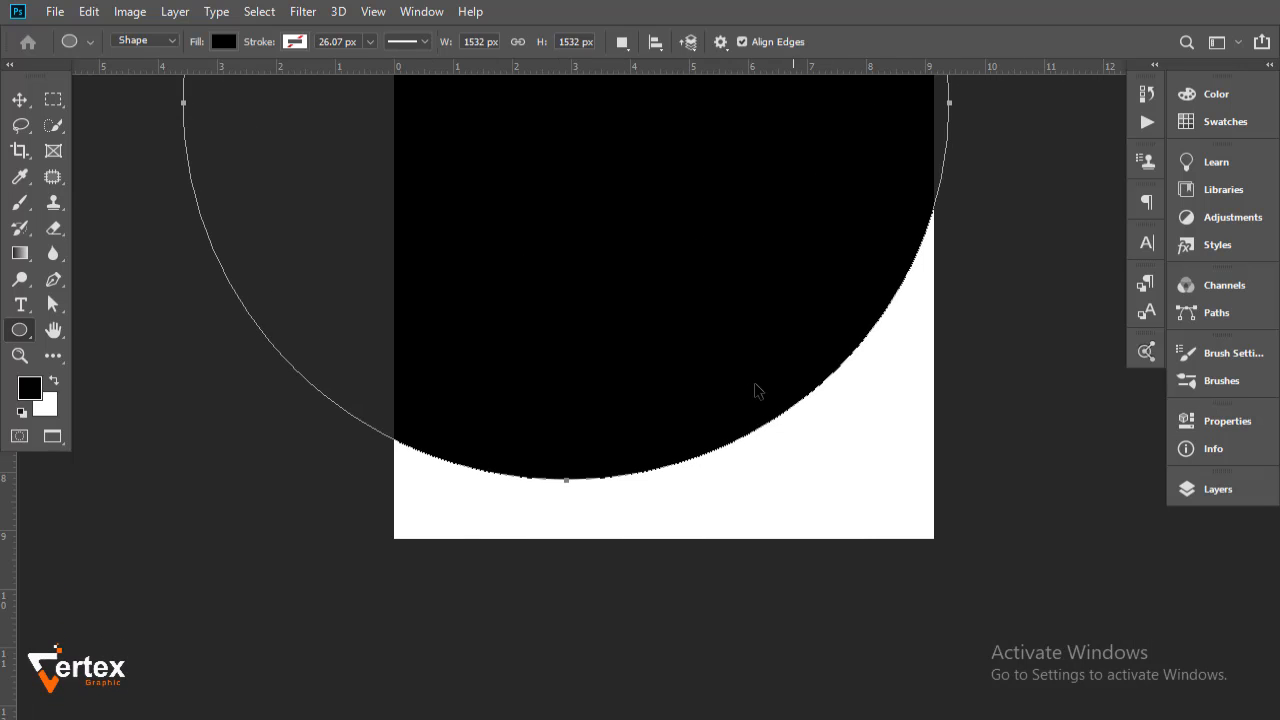
Move the black circle so that its upper-left arc fills the lower-right part of the canvas
left_click(710, 320, "alt")
left_click_drag(441, 372, 593, 621)
key("ctrl+z")
key("v")
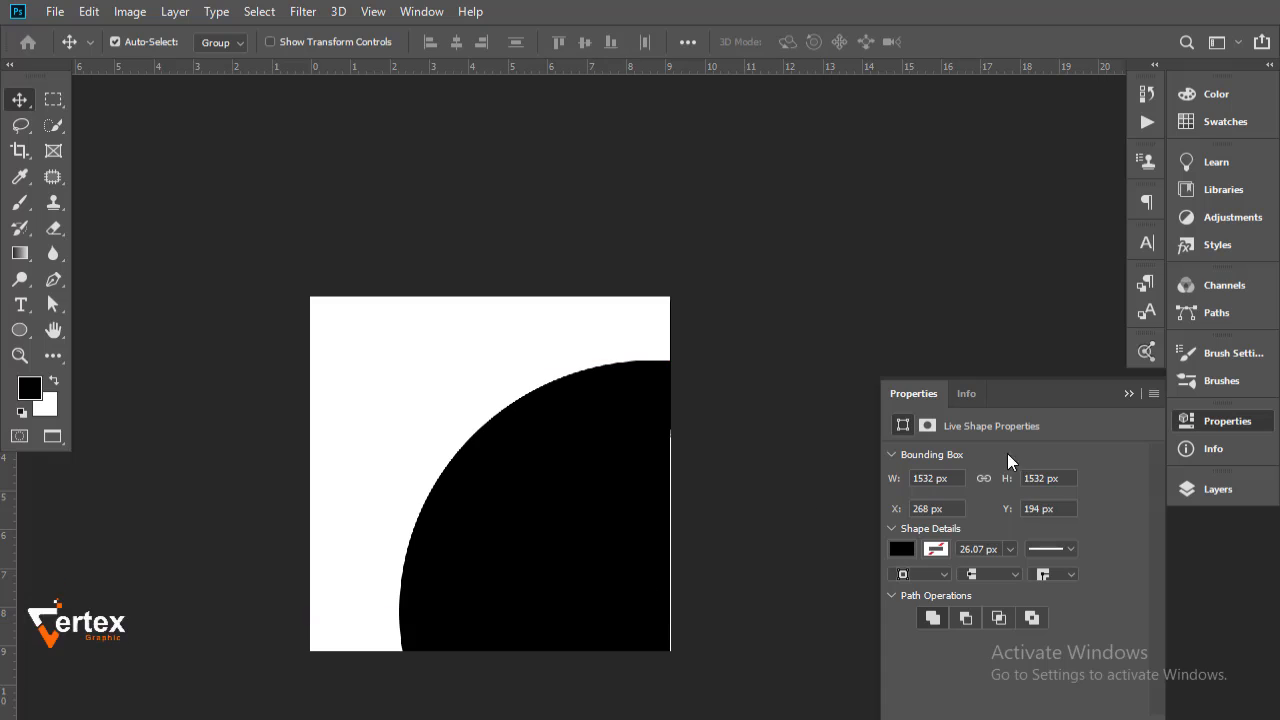
left_click(1125, 394)
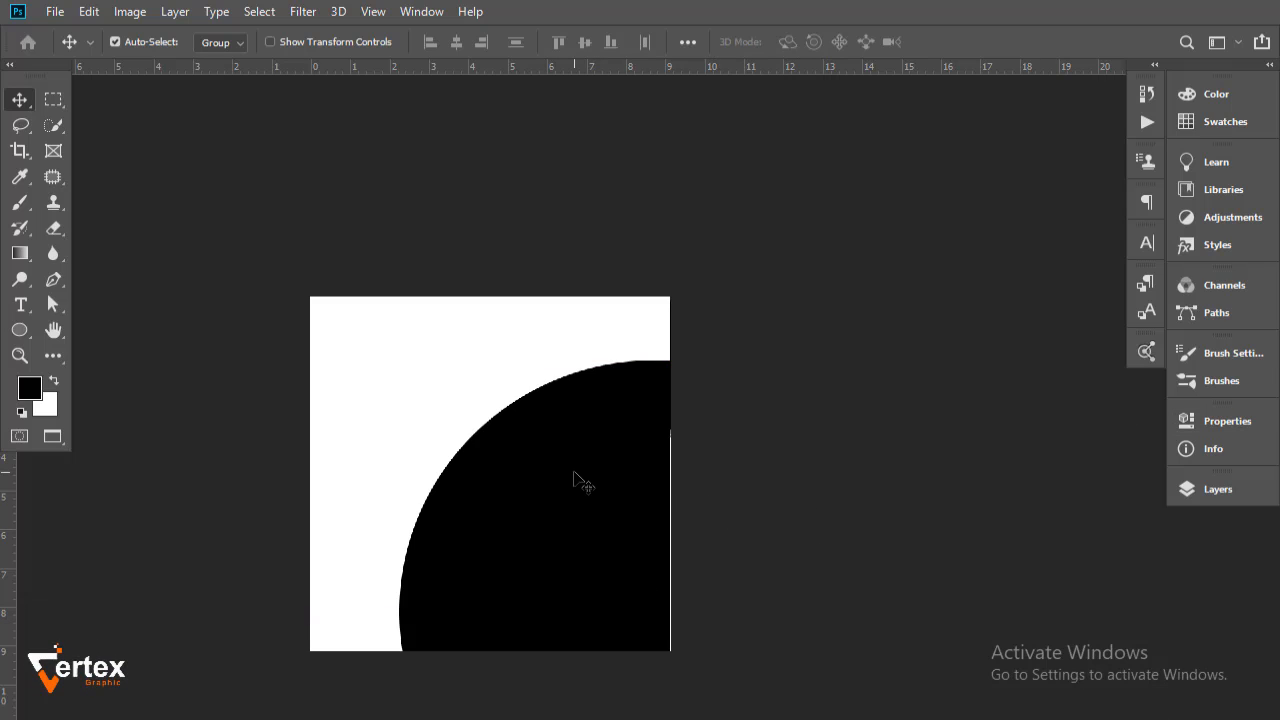
left_click(549, 489, "ctrl")
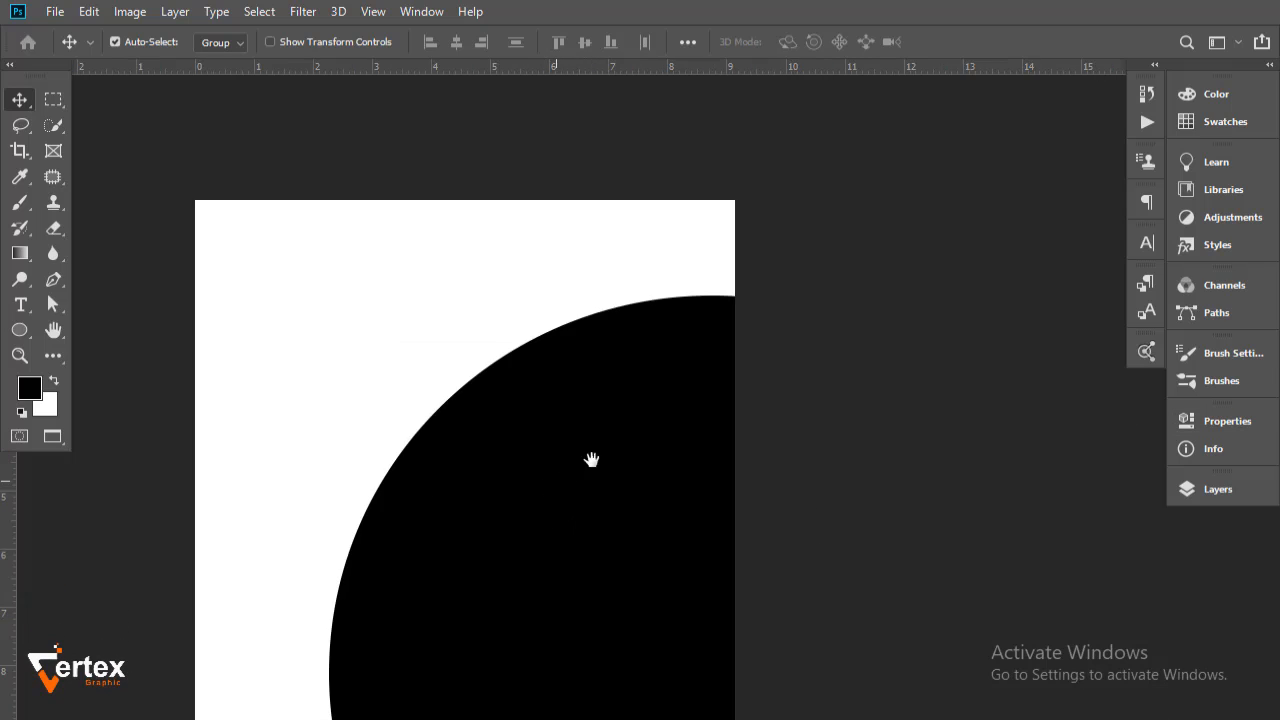
left_click_drag(591, 459, 624, 426)
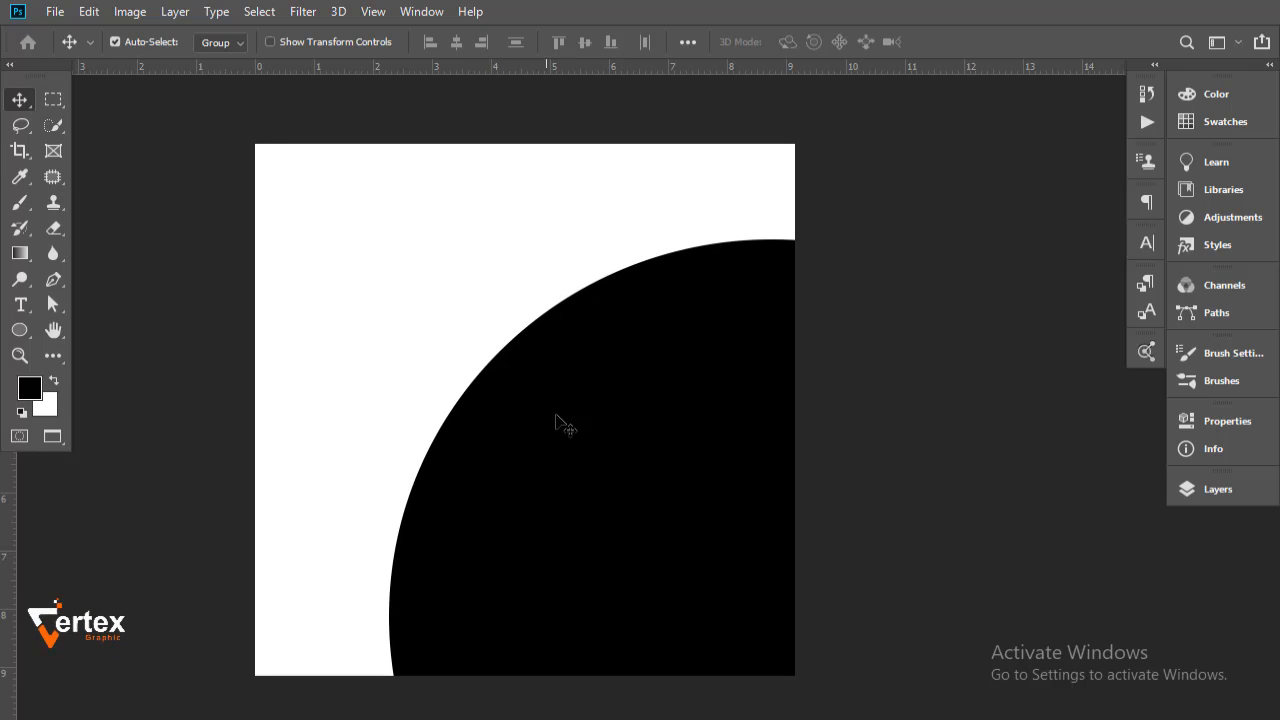
left_click_drag(588, 457, 585, 464)
Place the blue sofa image "pngwing.com (15)" from the Downloads folder as an embedded object
left_click(59, 12)
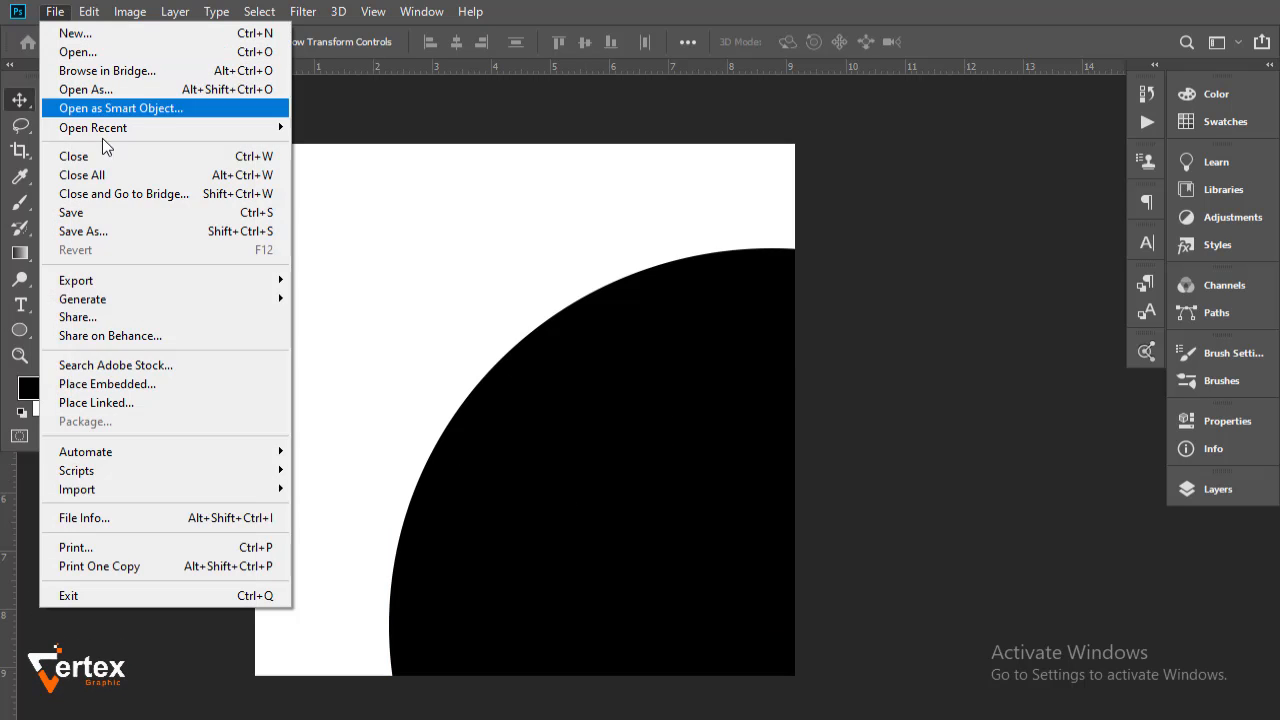
left_click(149, 384)
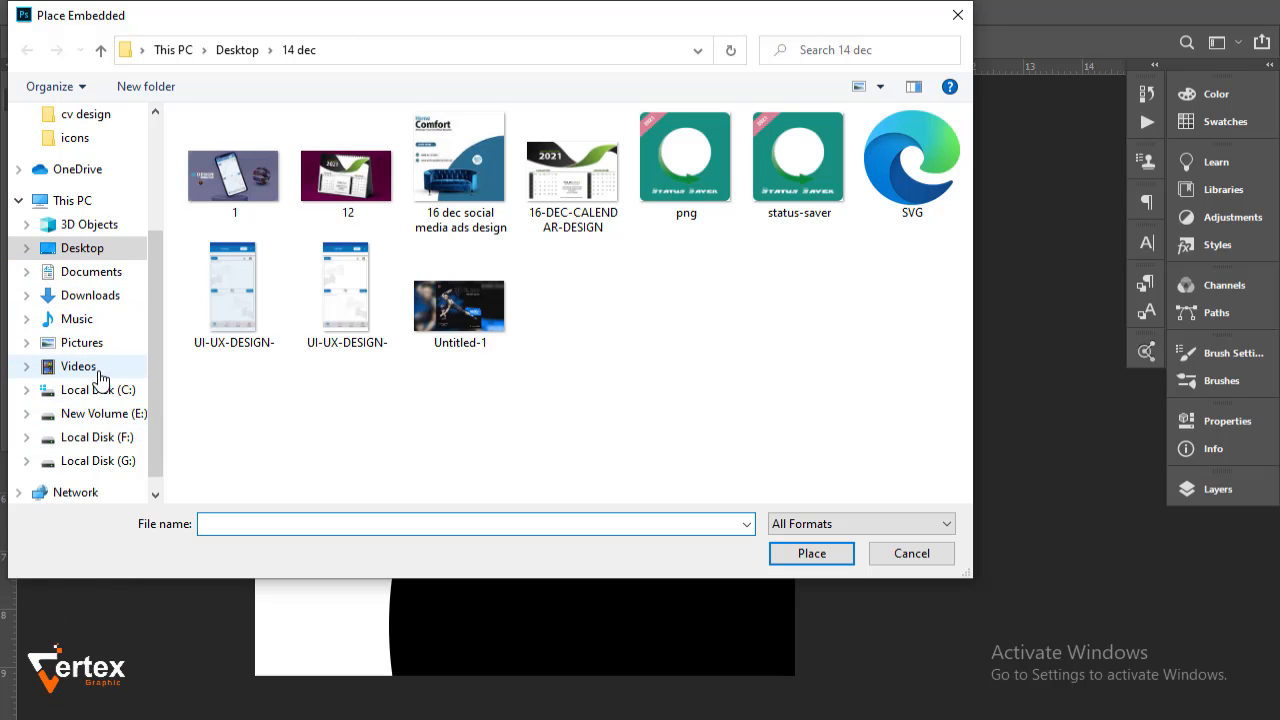
left_click(88, 294)
left_click(818, 222)
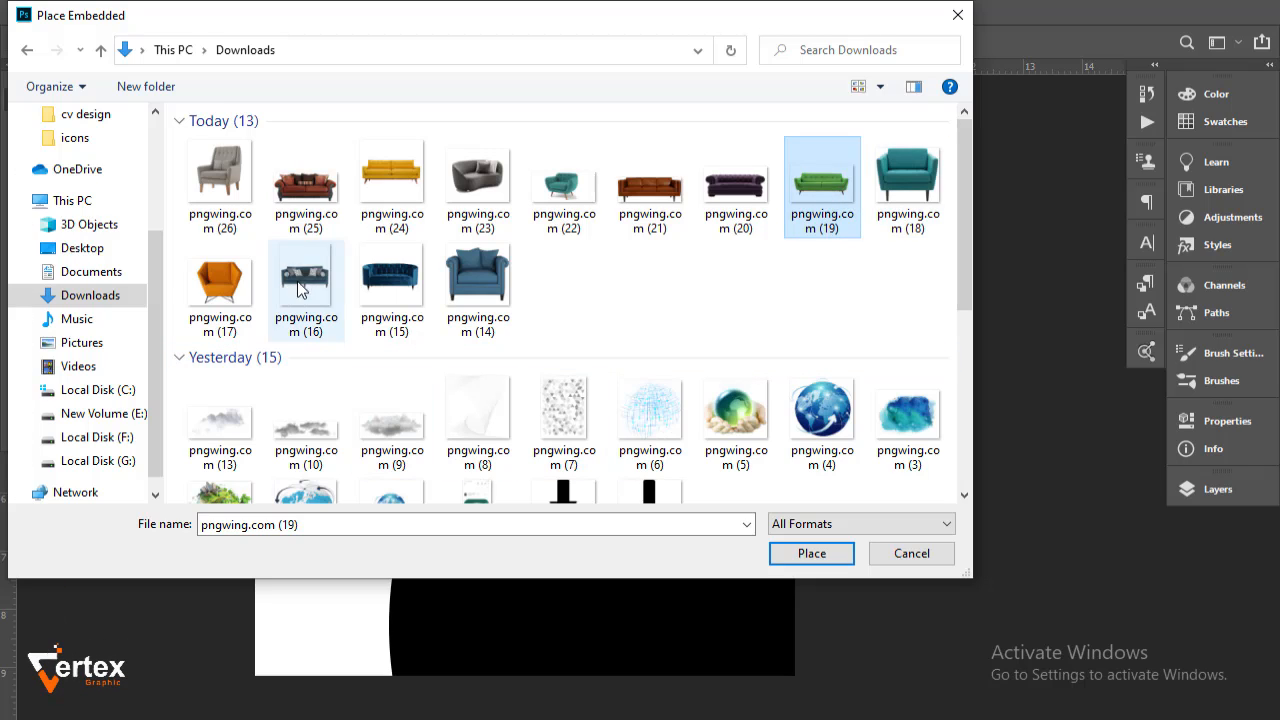
left_click(313, 190)
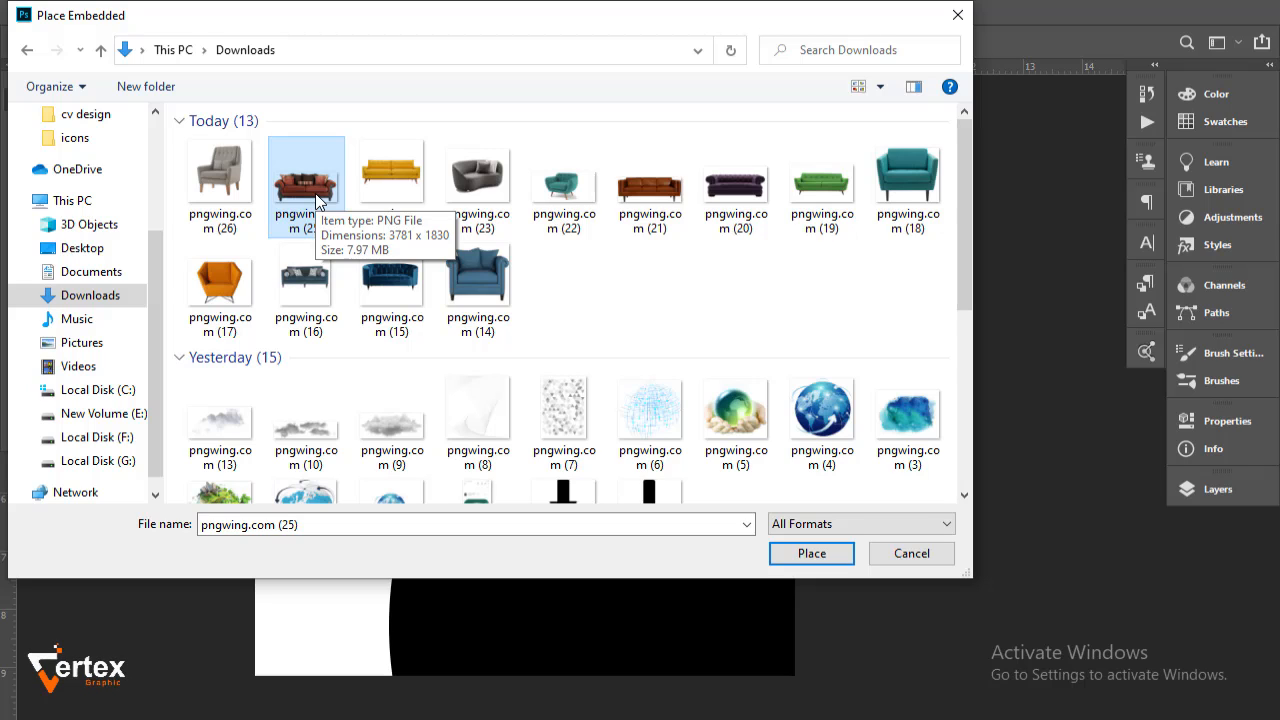
left_click(405, 290)
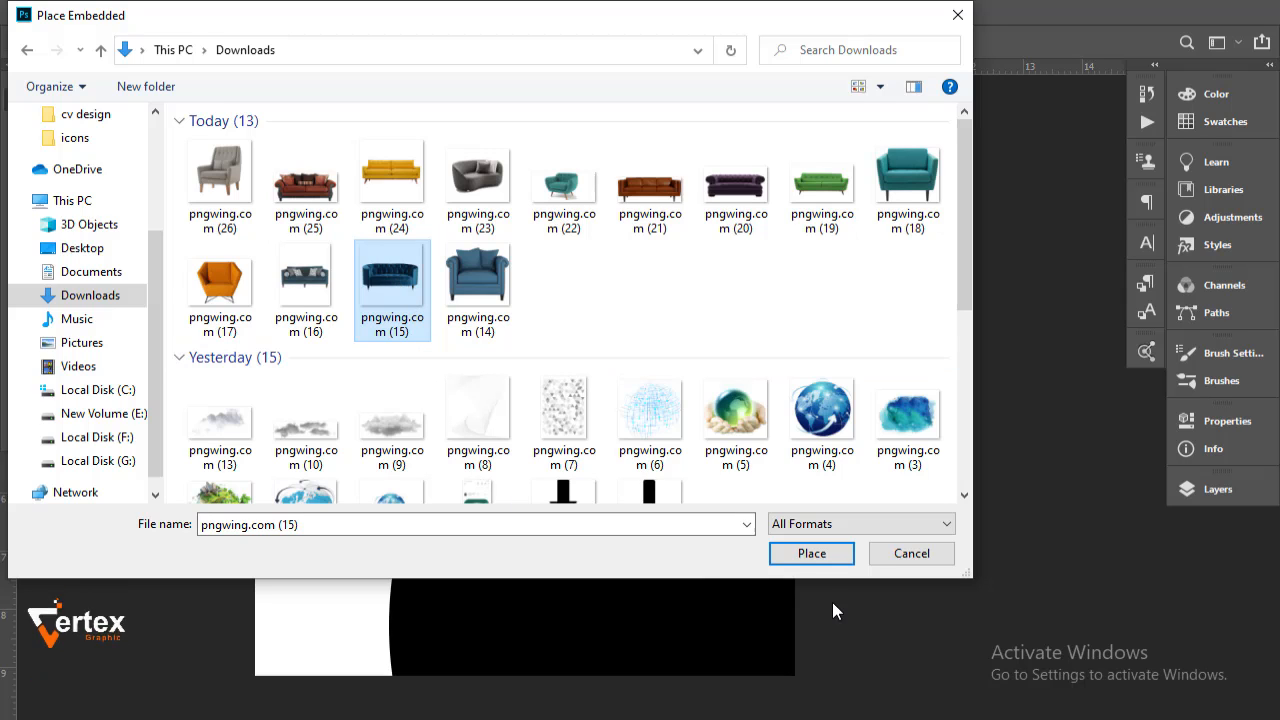
left_click(812, 553)
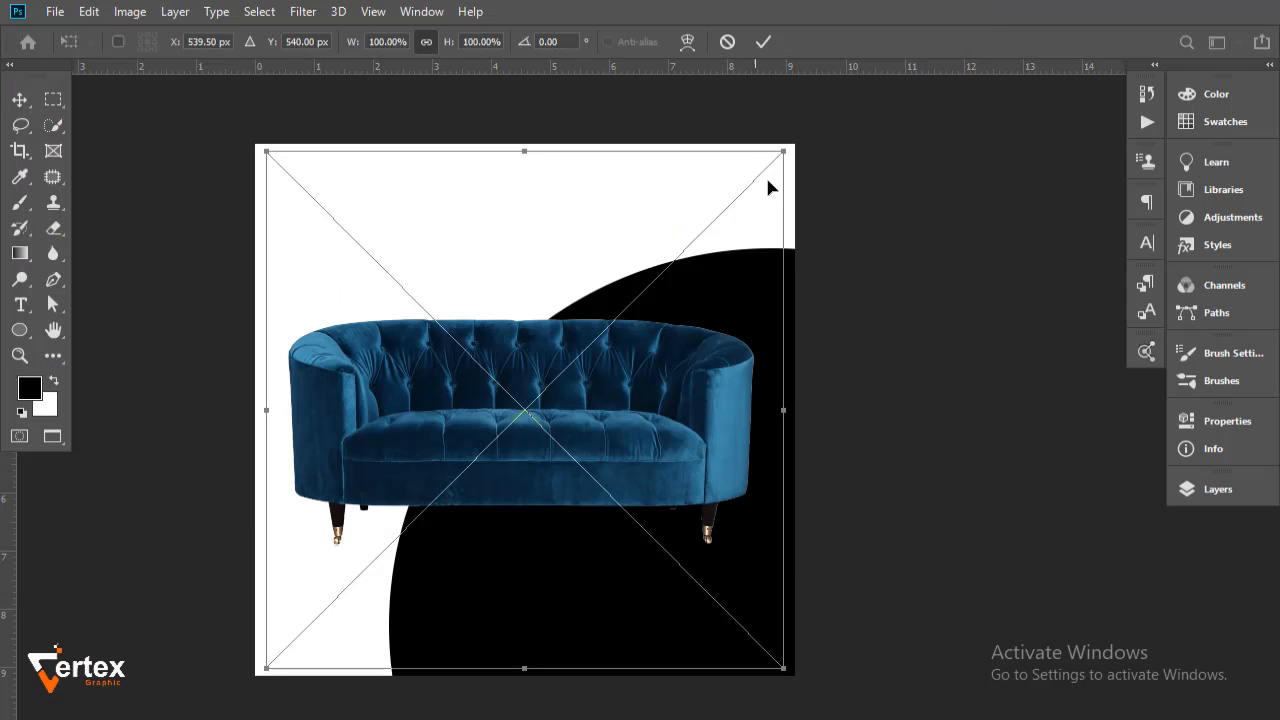
Scale the sofa down proportionally and position it in the lower-left area of the canvas, overlapping the circle's edge
left_click_drag(783, 152, 571, 357)
left_click_drag(470, 522, 502, 551)
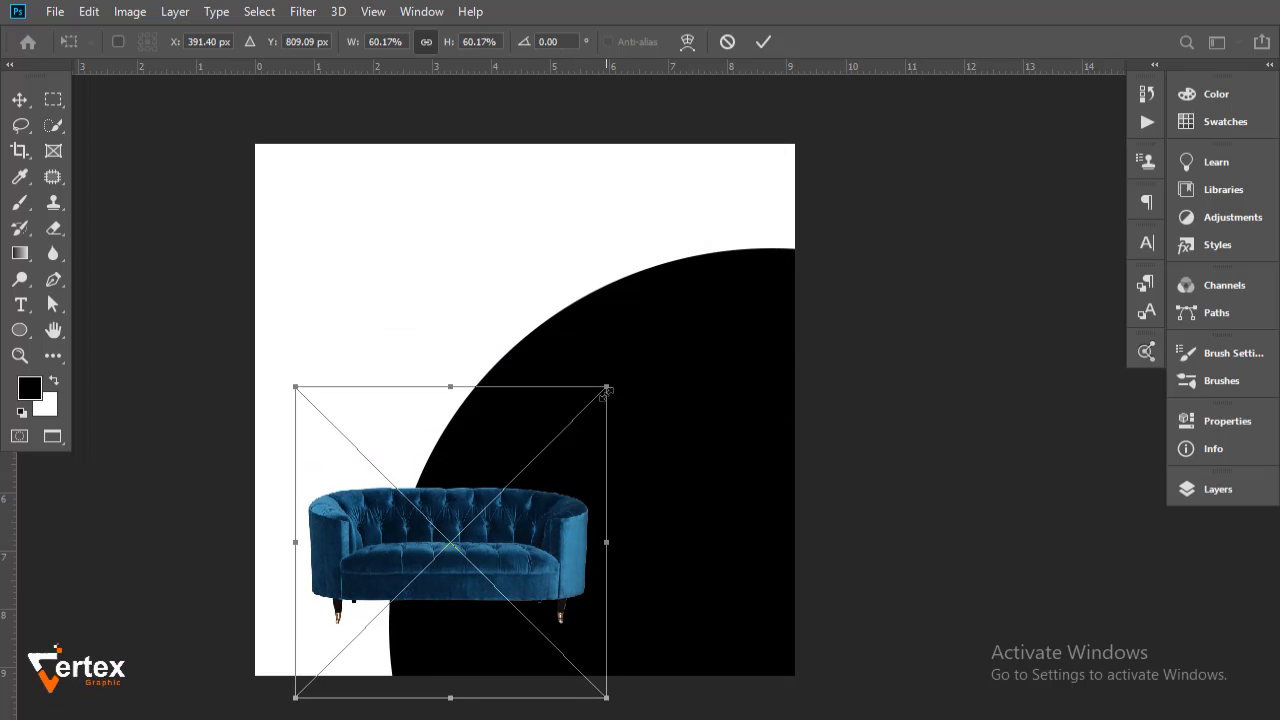
left_click_drag(606, 388, 635, 357)
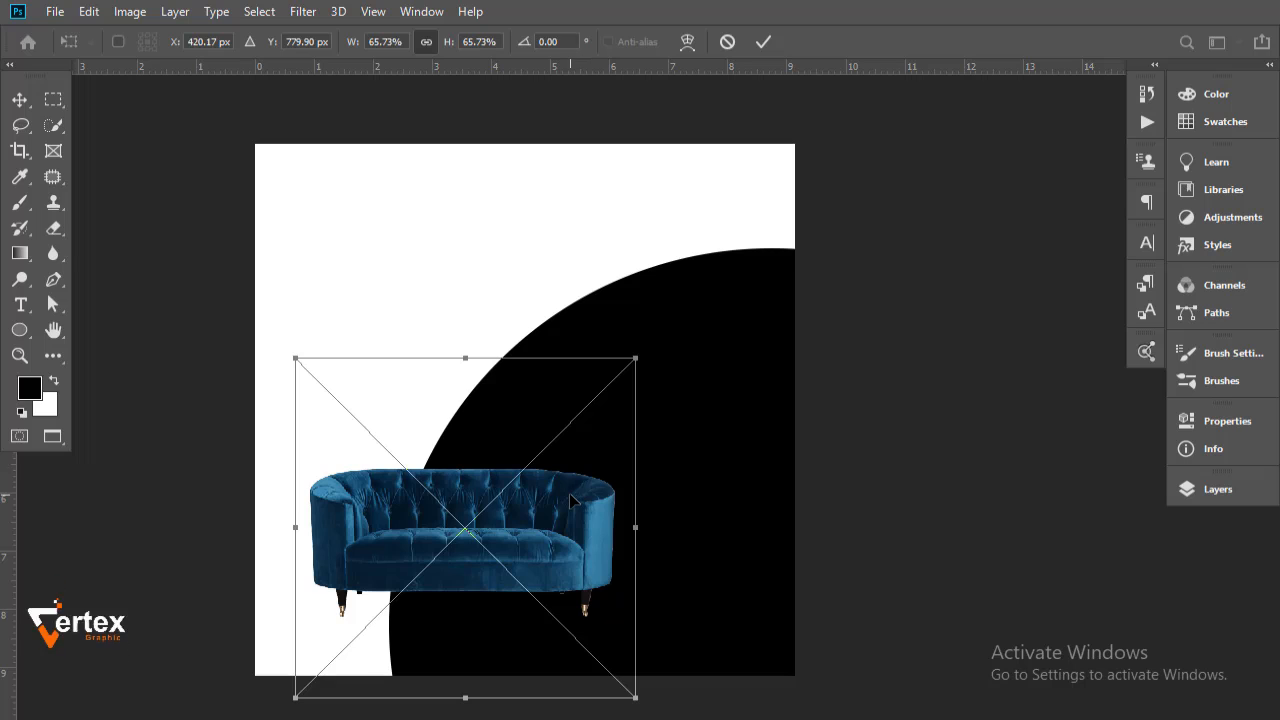
mouse_move(524, 547)
left_mouse_down()
mouse_move(511, 549)
mouse_move(517, 560)
mouse_move(518, 549)
left_mouse_up()
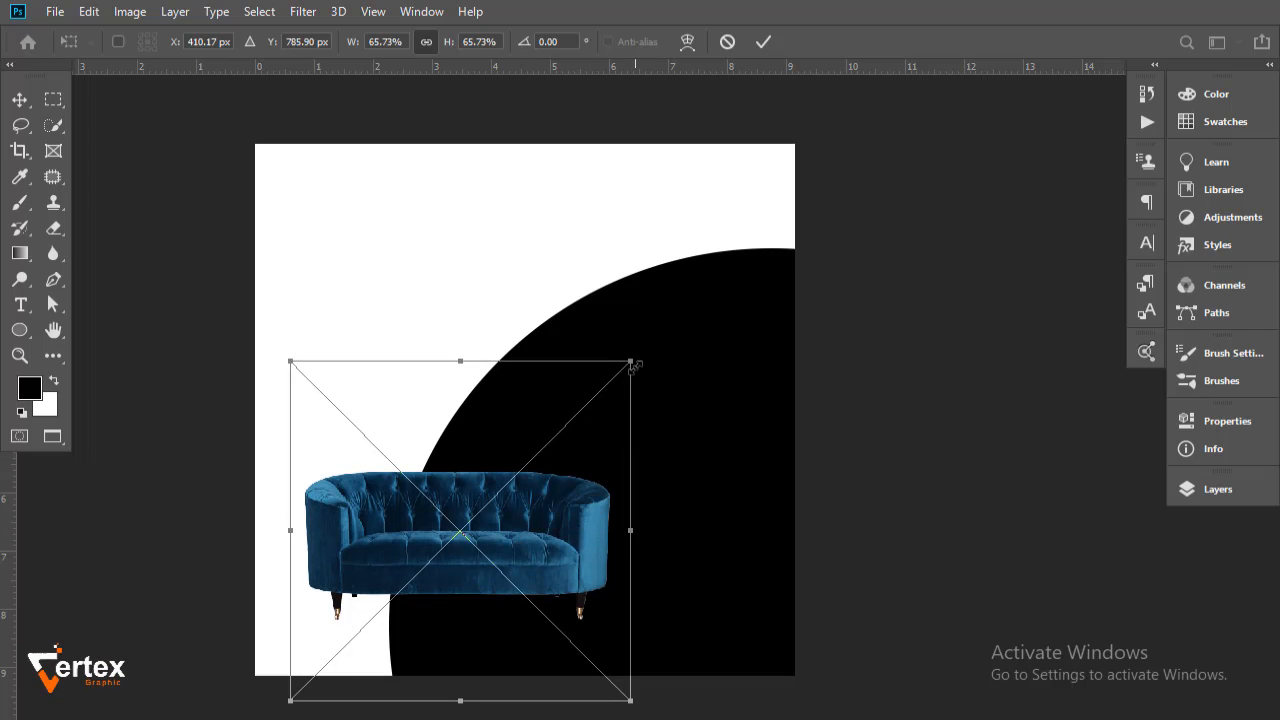
left_click_drag(644, 350, 663, 331)
mouse_move(564, 478)
left_mouse_down()
mouse_move(552, 511)
mouse_move(560, 501)
left_mouse_up()
key("Return")
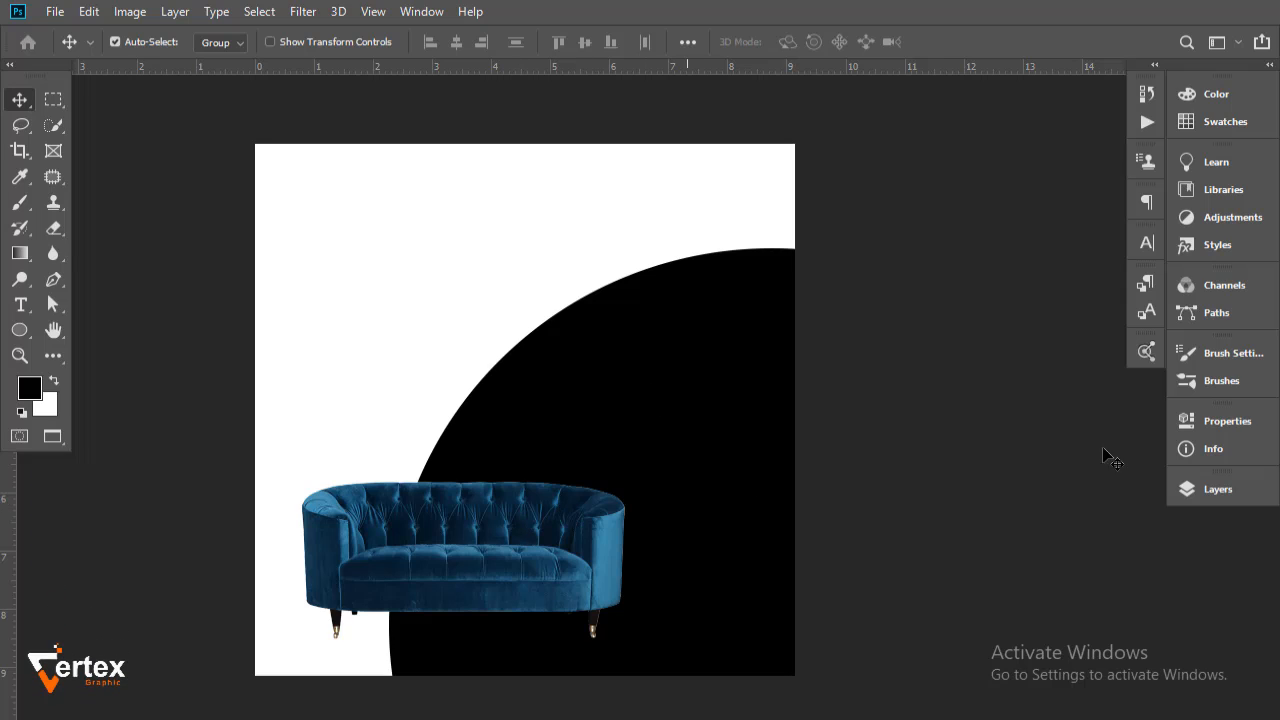
Recolour the circle with the lighter blue #31789c sampled from the sofa's armrest
left_click(1215, 489)
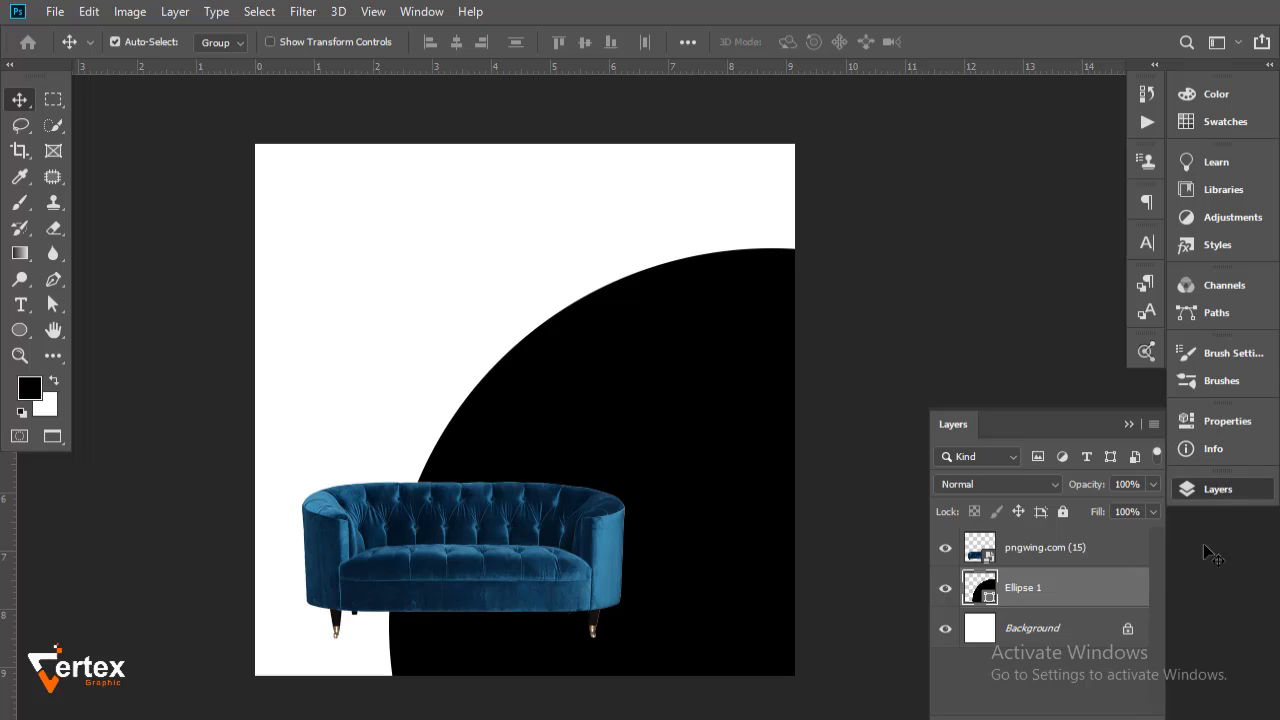
double_click(985, 588)
left_click(435, 556)
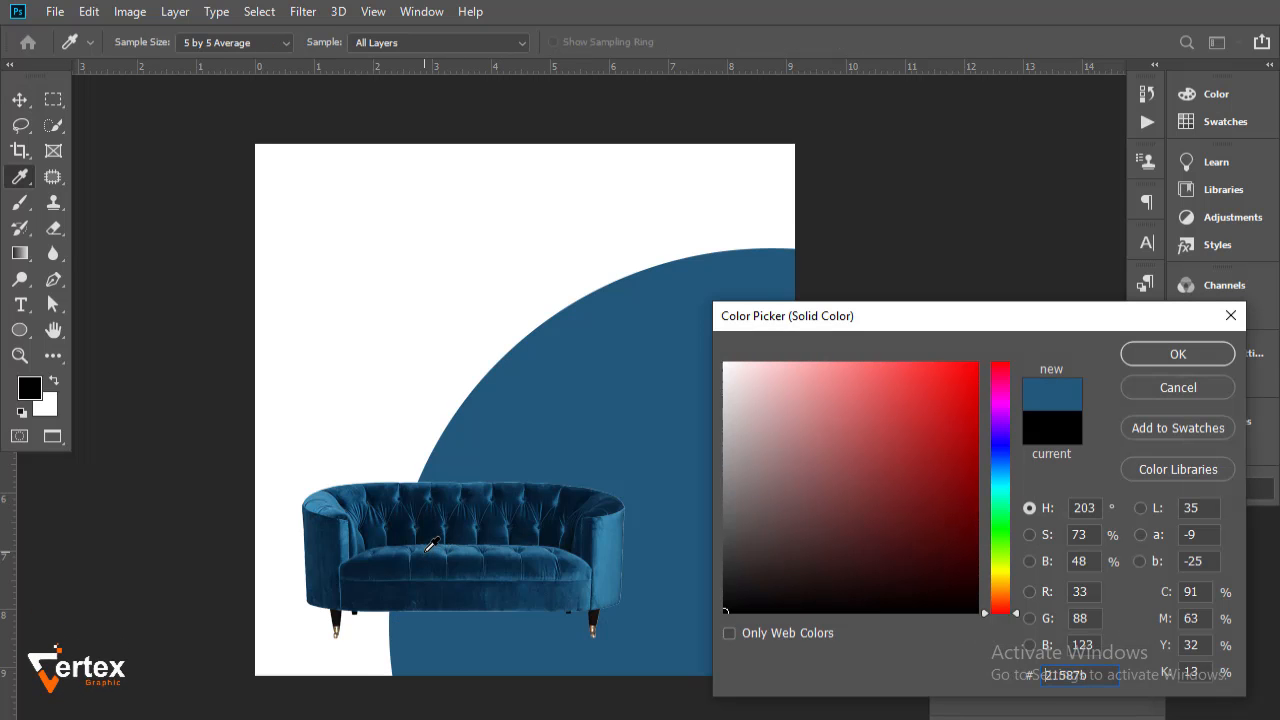
left_click(448, 494)
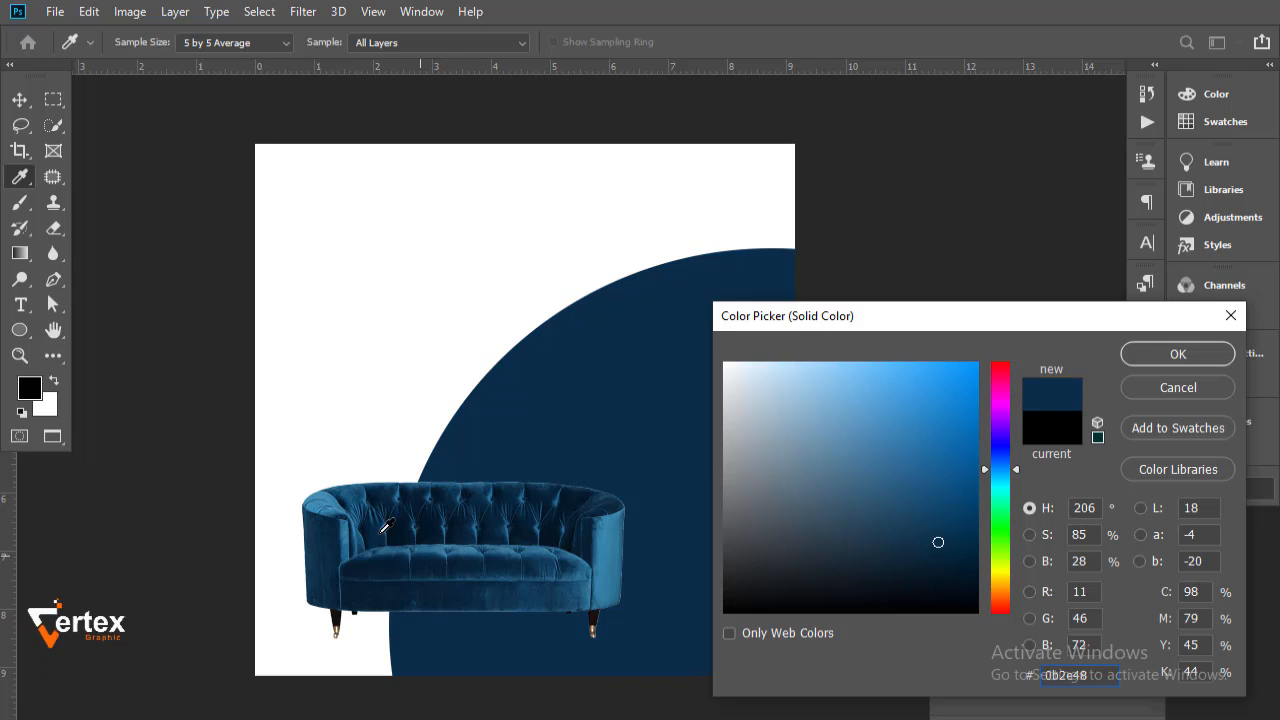
left_click(343, 532)
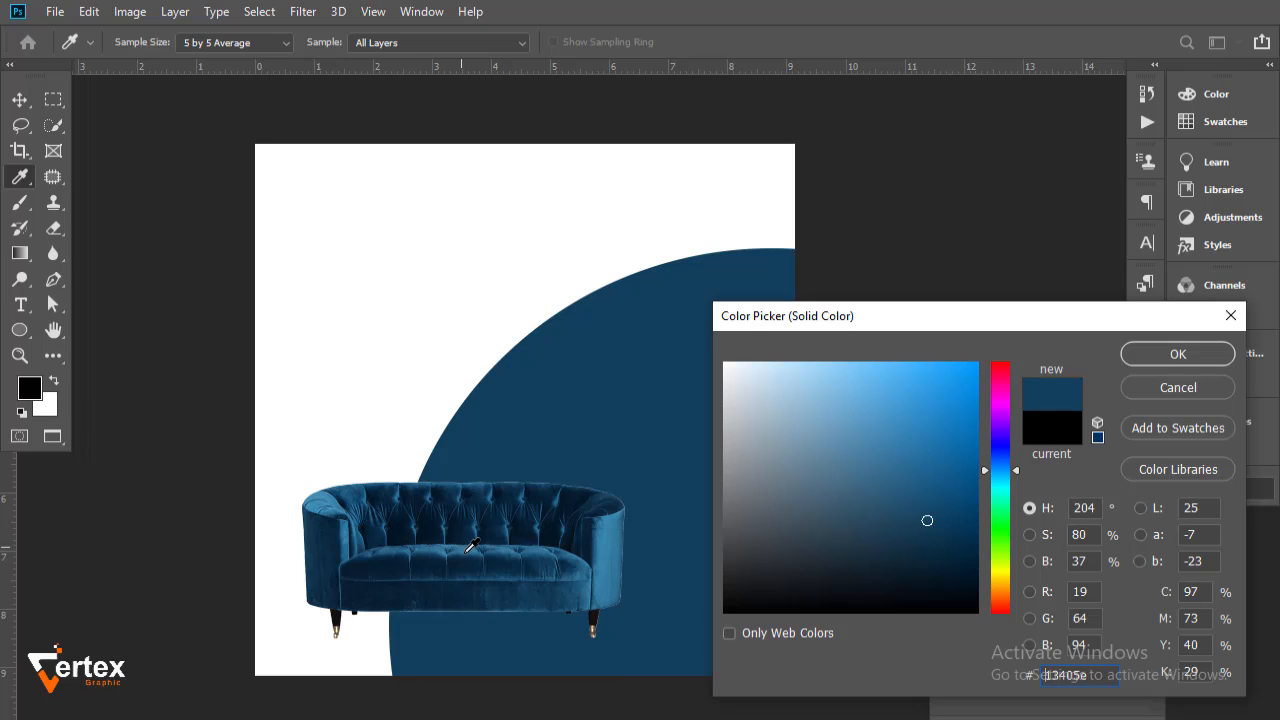
left_click(590, 574)
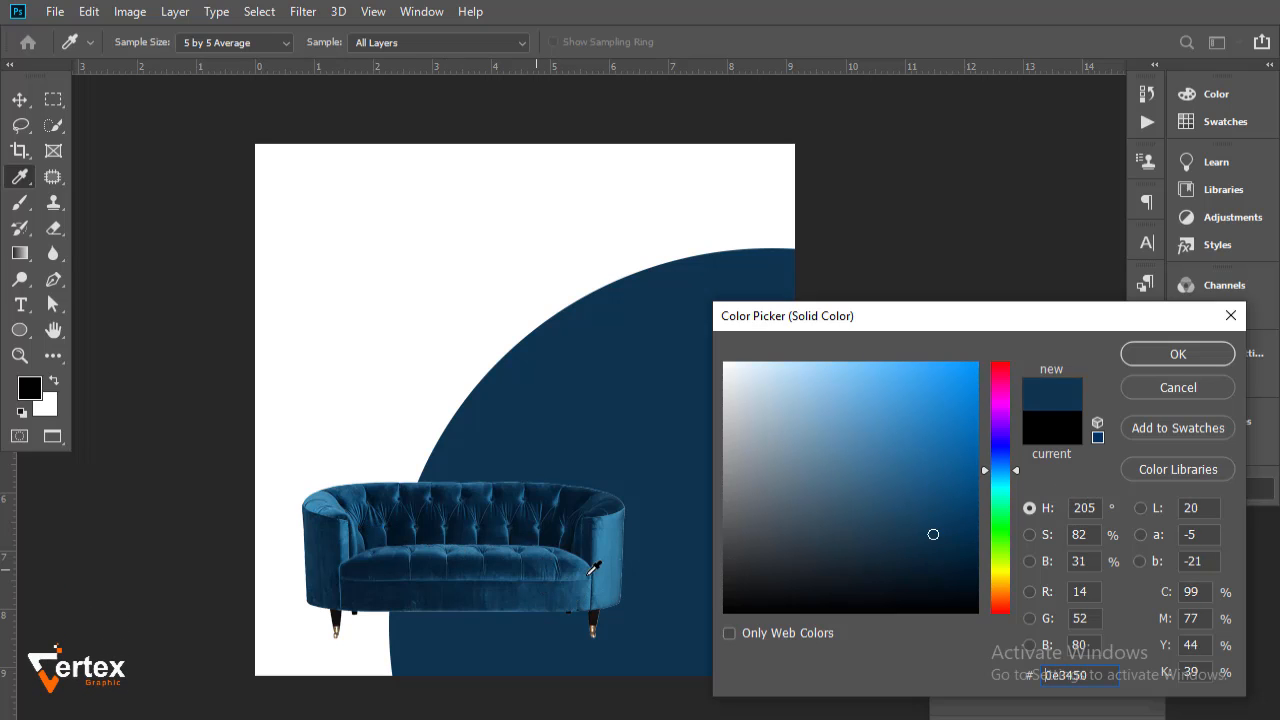
left_click(611, 564)
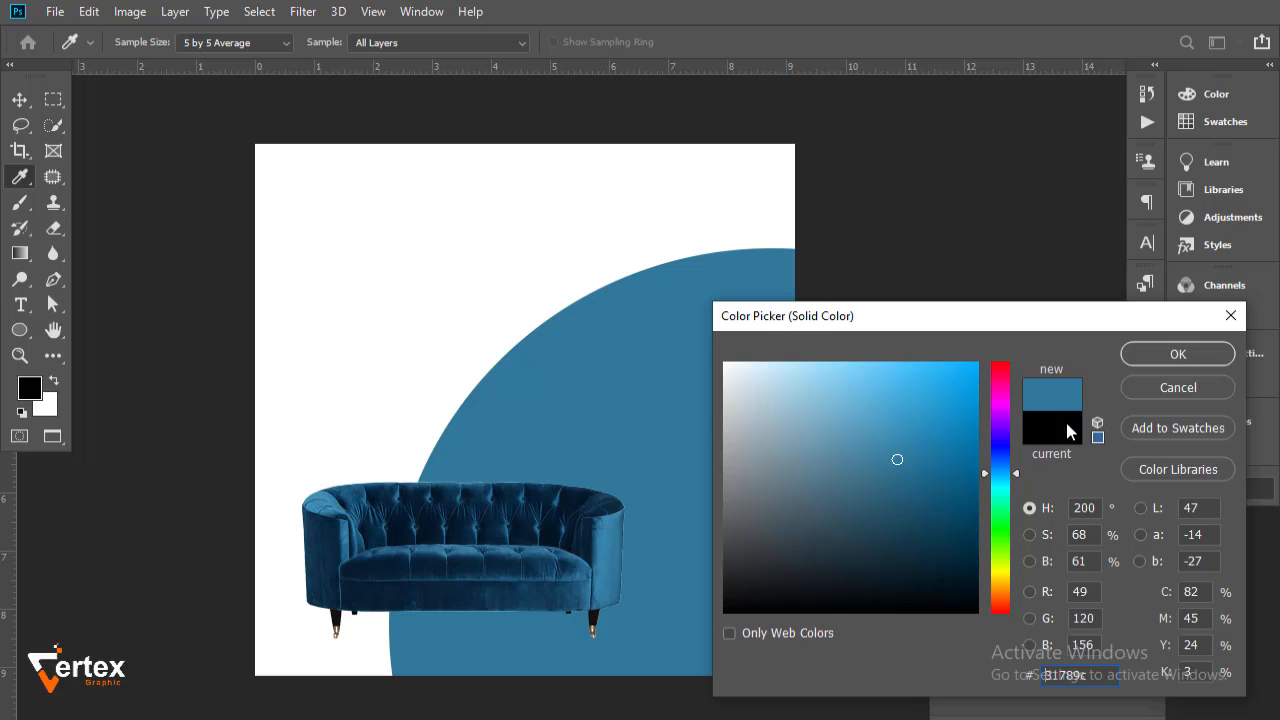
left_click(1174, 356)
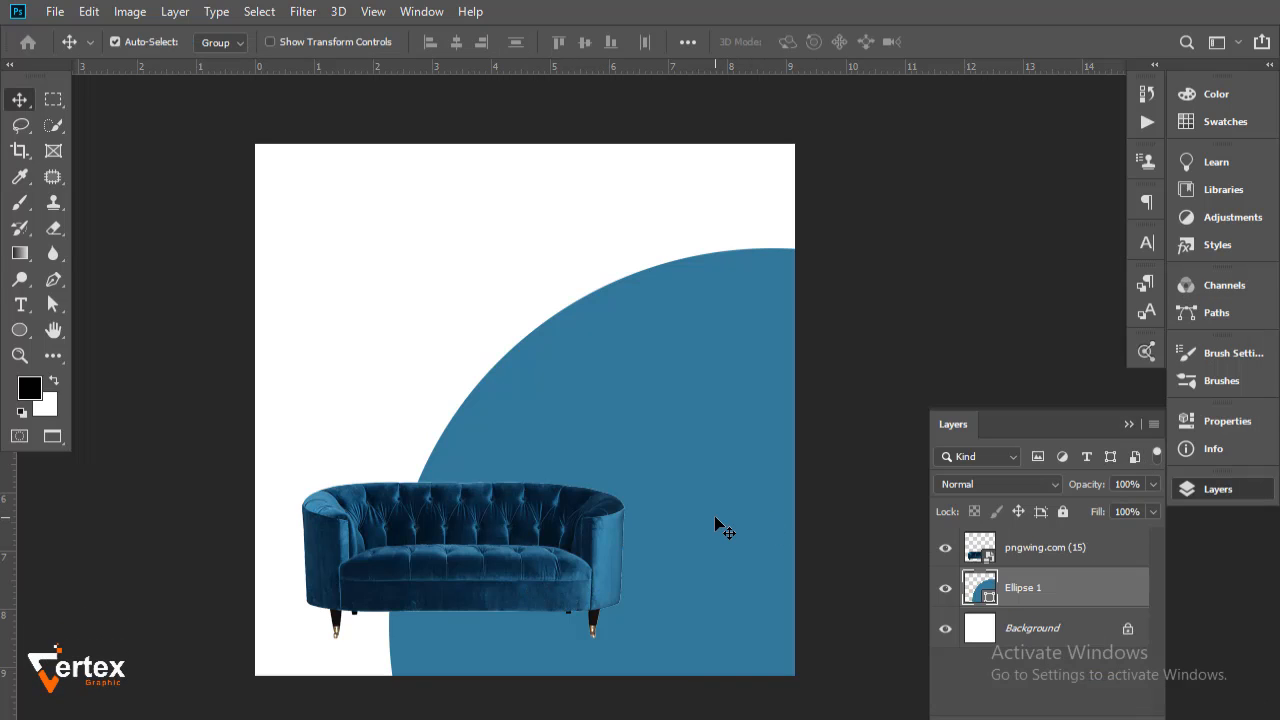
Add a Curves adjustment clipped to the sofa, raising the upper midtones and lowering the shadows slightly with a second point
left_click(553, 596)
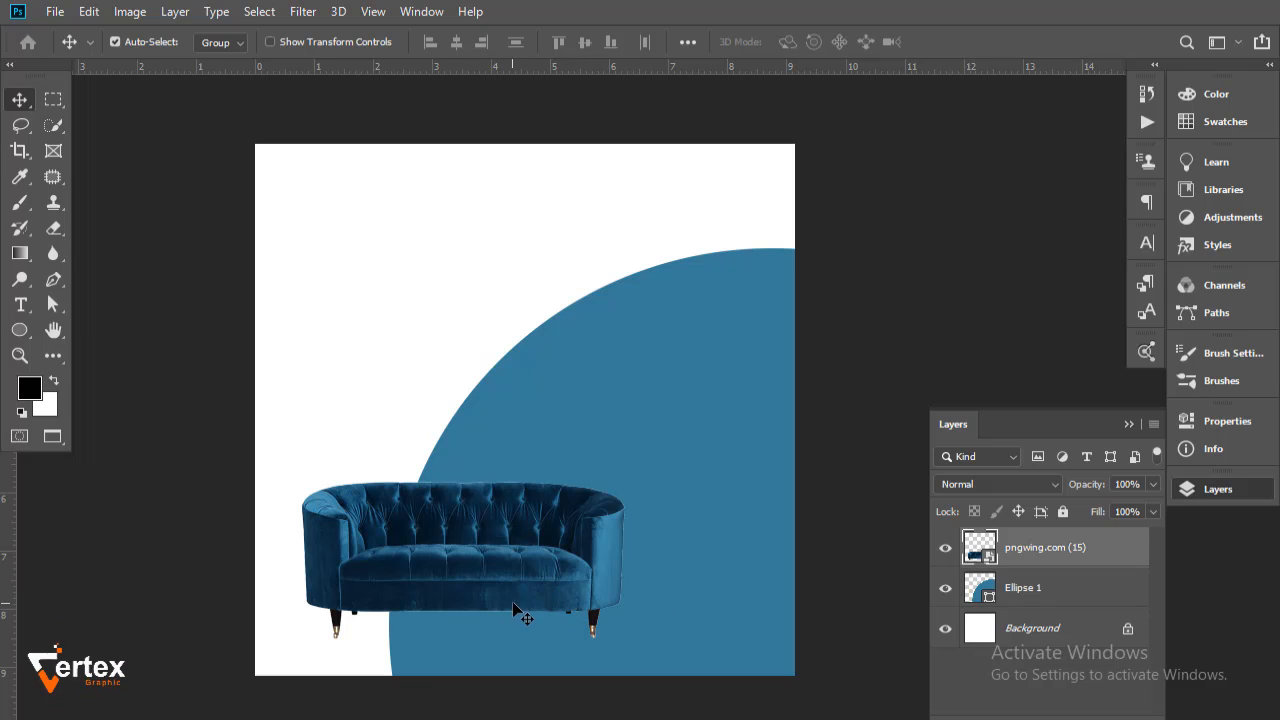
left_click_drag(257, 414, 771, 657)
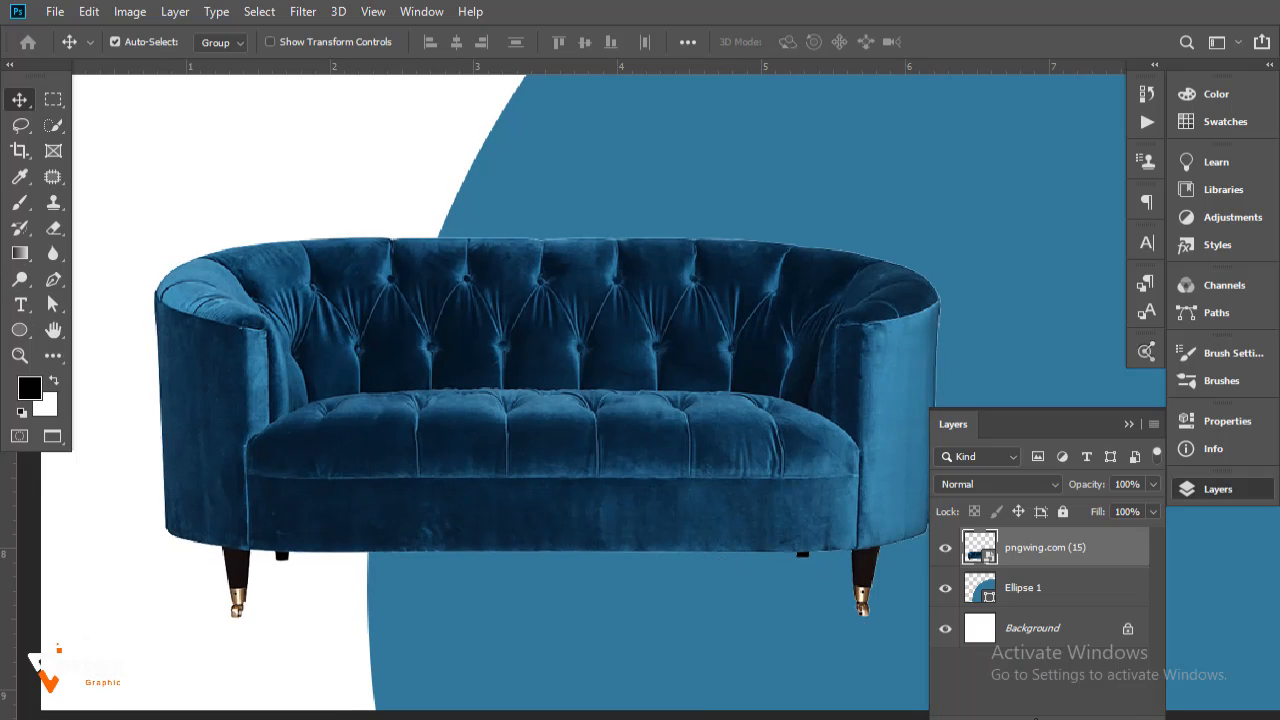
left_click(1047, 717)
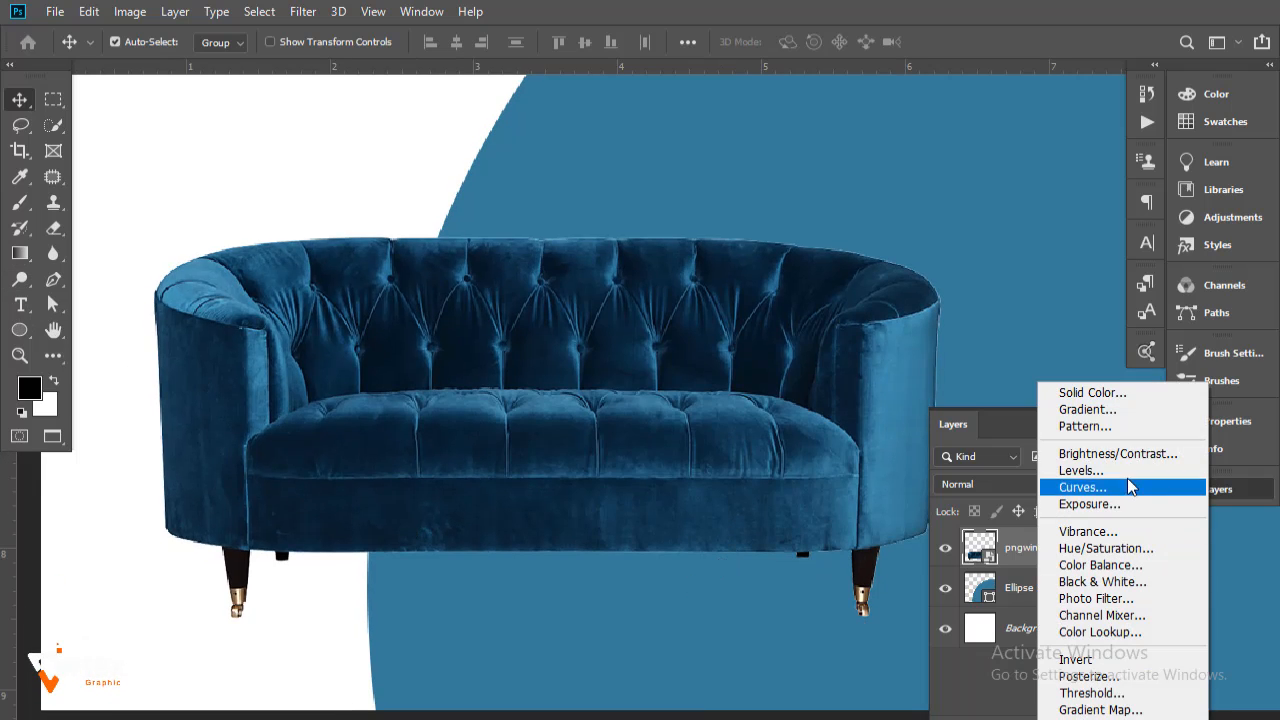
left_click(1115, 488)
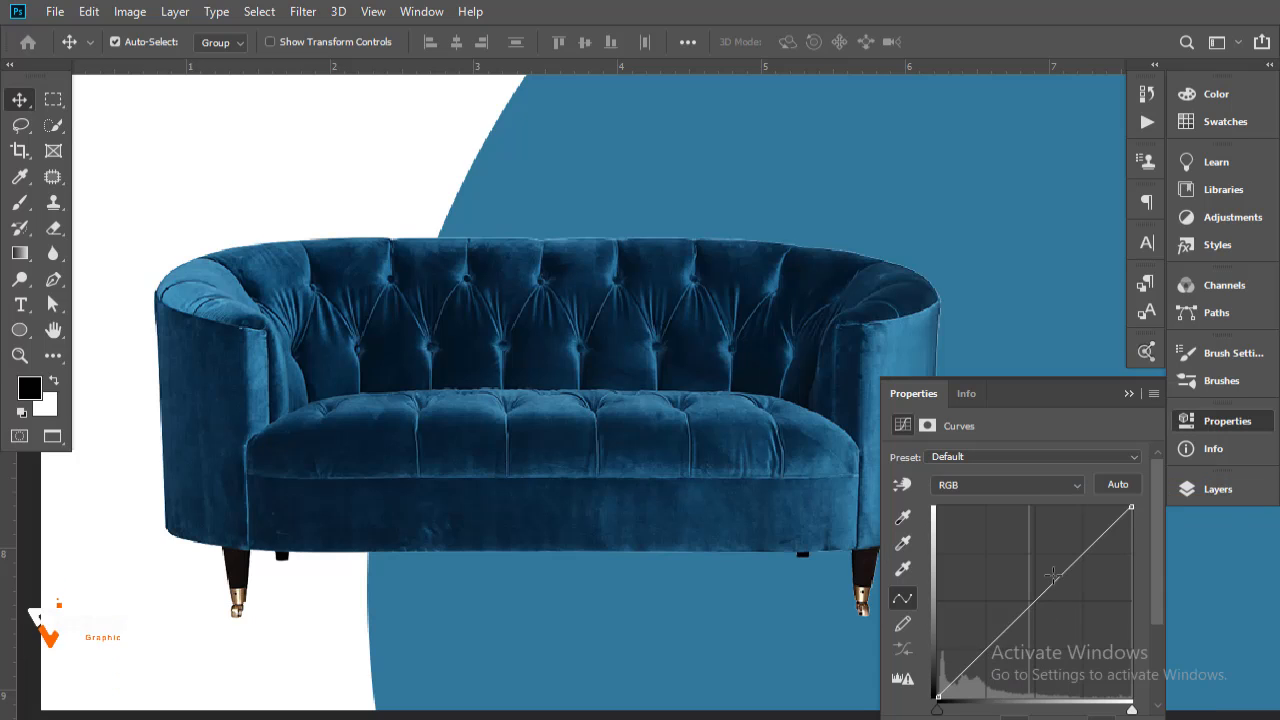
left_click_drag(1047, 590, 1045, 578)
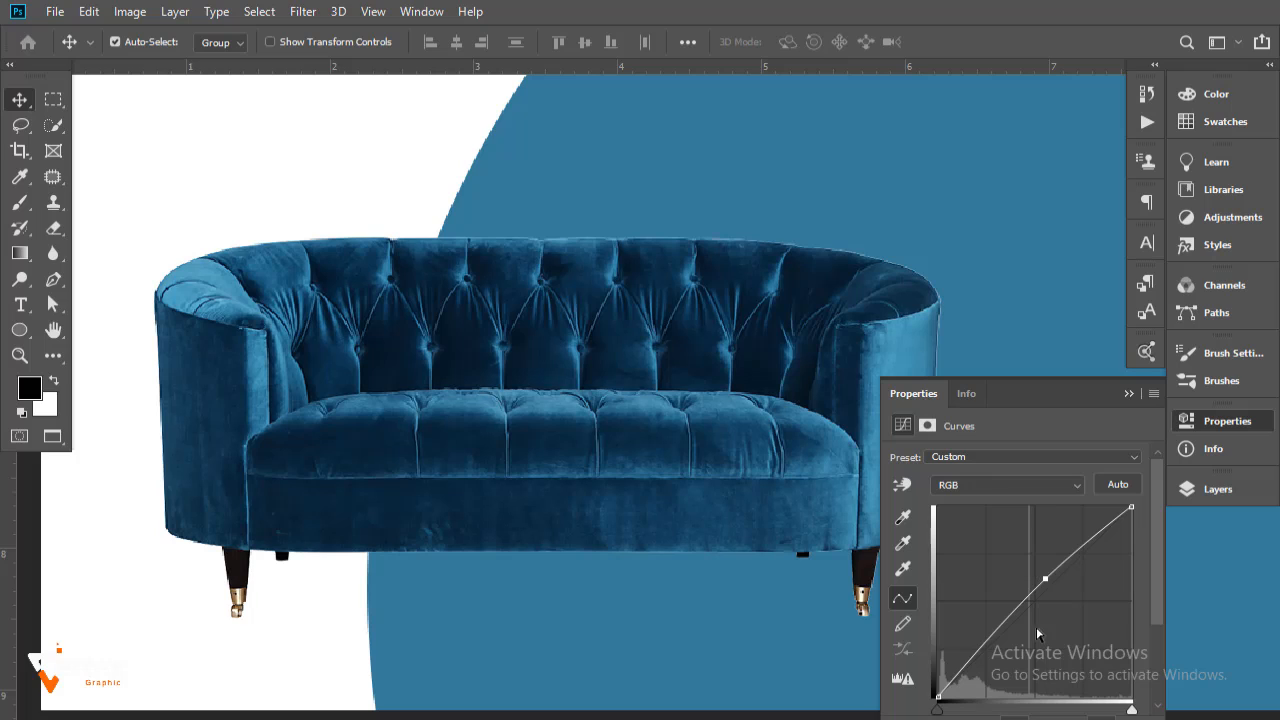
left_click_drag(996, 632, 1000, 633)
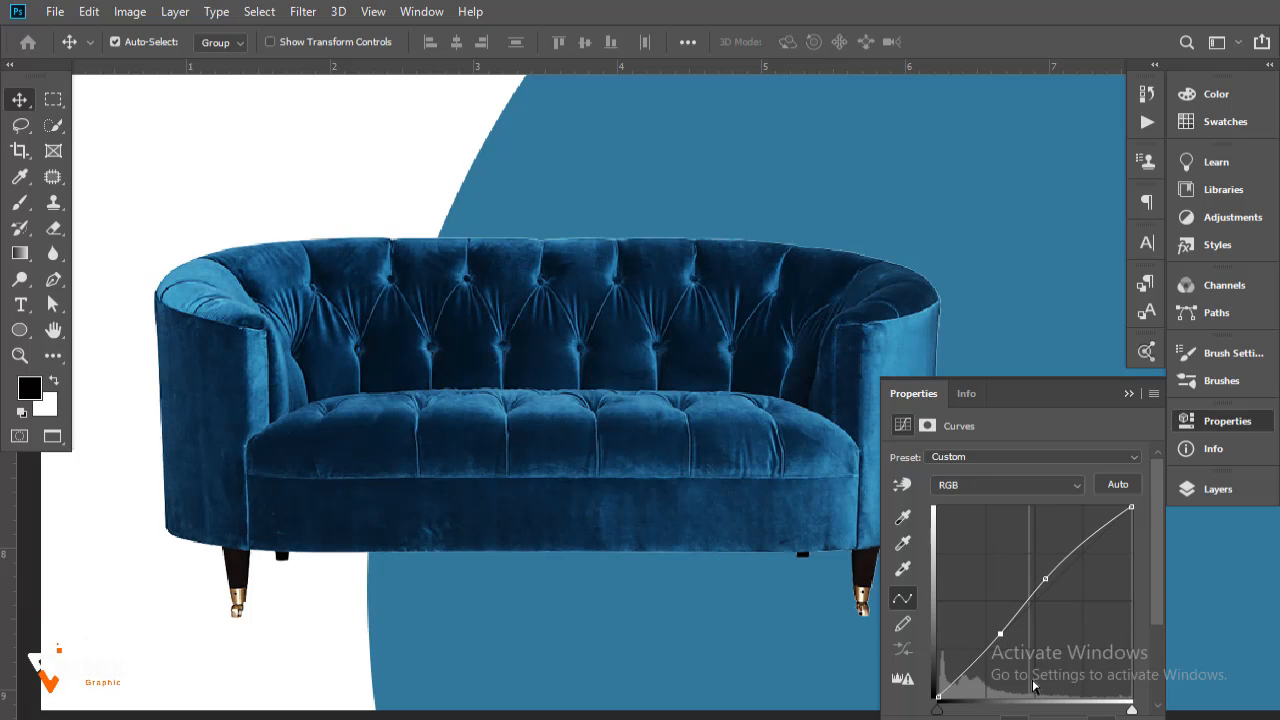
left_click(1131, 396)
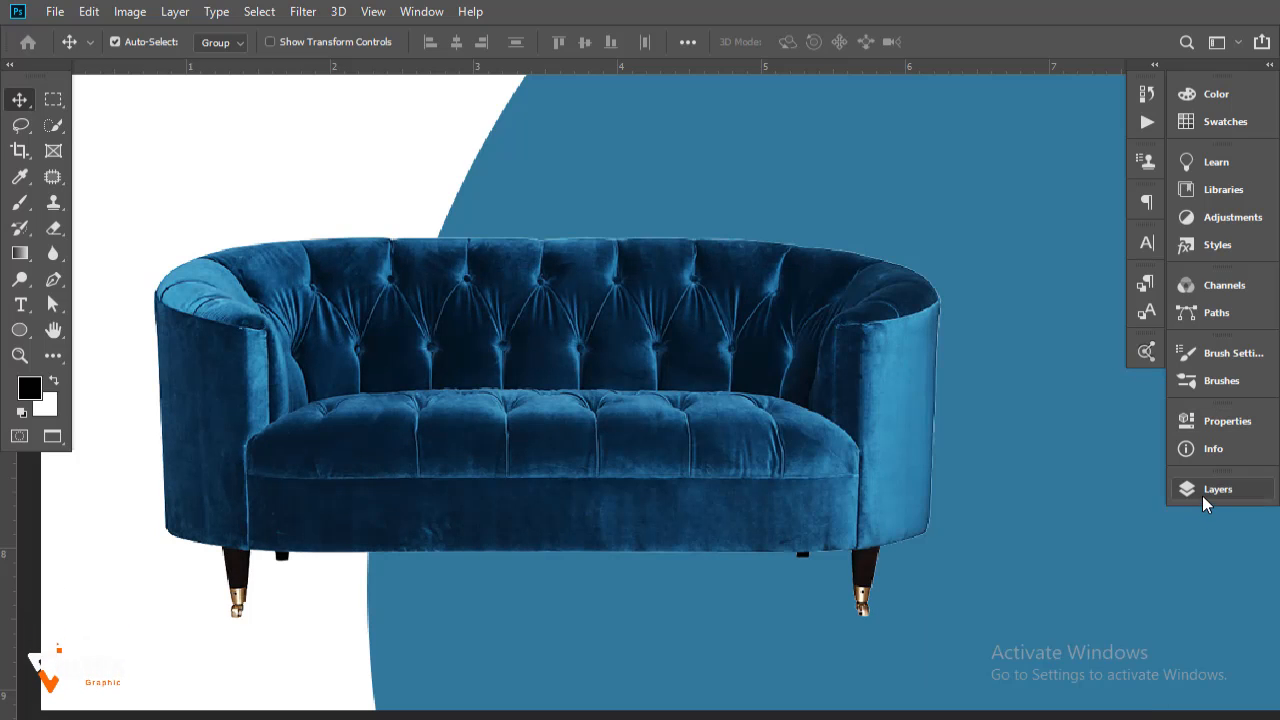
Add a Levels adjustment clipped to the sofa, with the black input at 4 and the white input at about 210
left_click(1210, 489)
left_click(1064, 716)
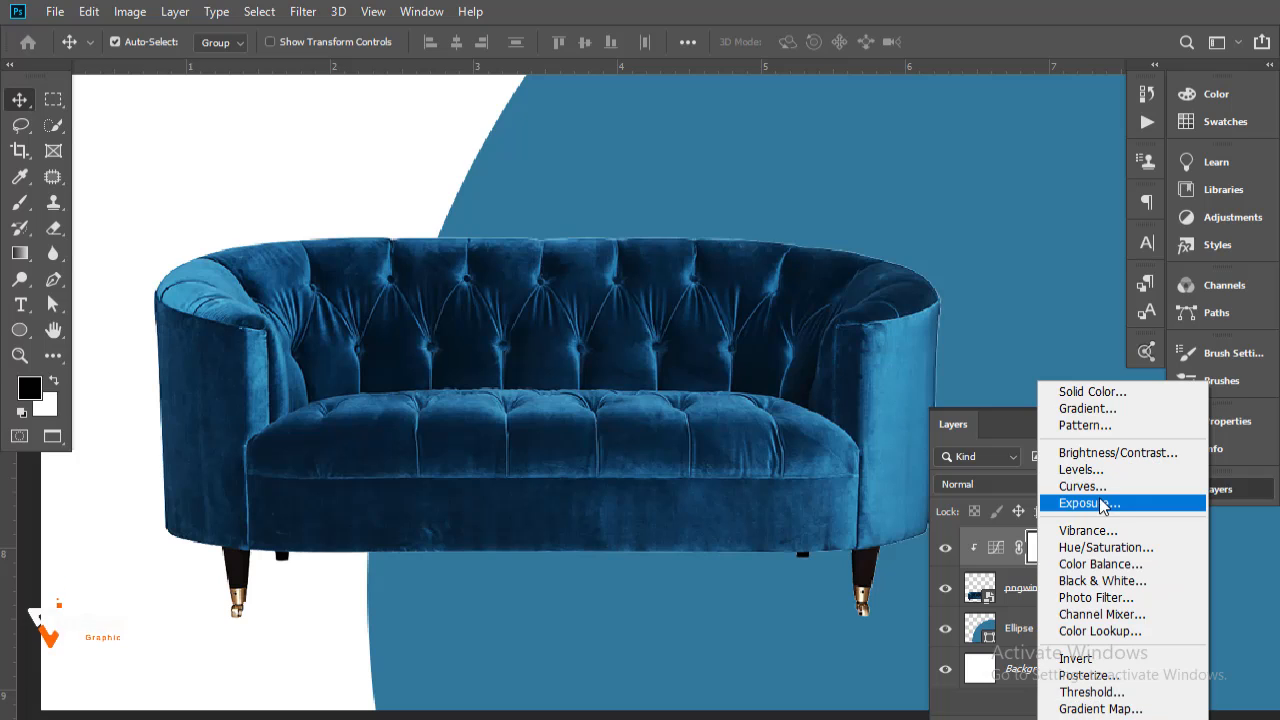
left_click(1072, 458)
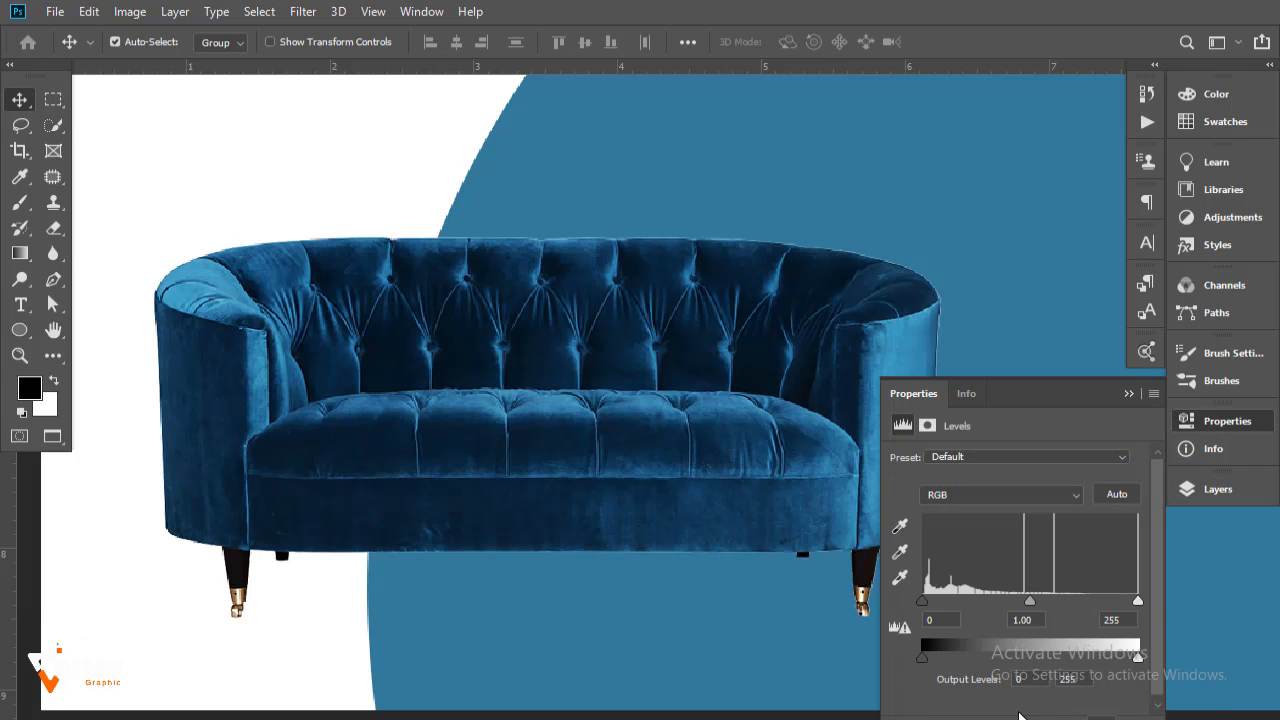
mouse_move(923, 601)
left_mouse_down()
mouse_move(951, 601)
mouse_move(920, 603)
left_mouse_up()
left_click_drag(1139, 602, 1100, 606)
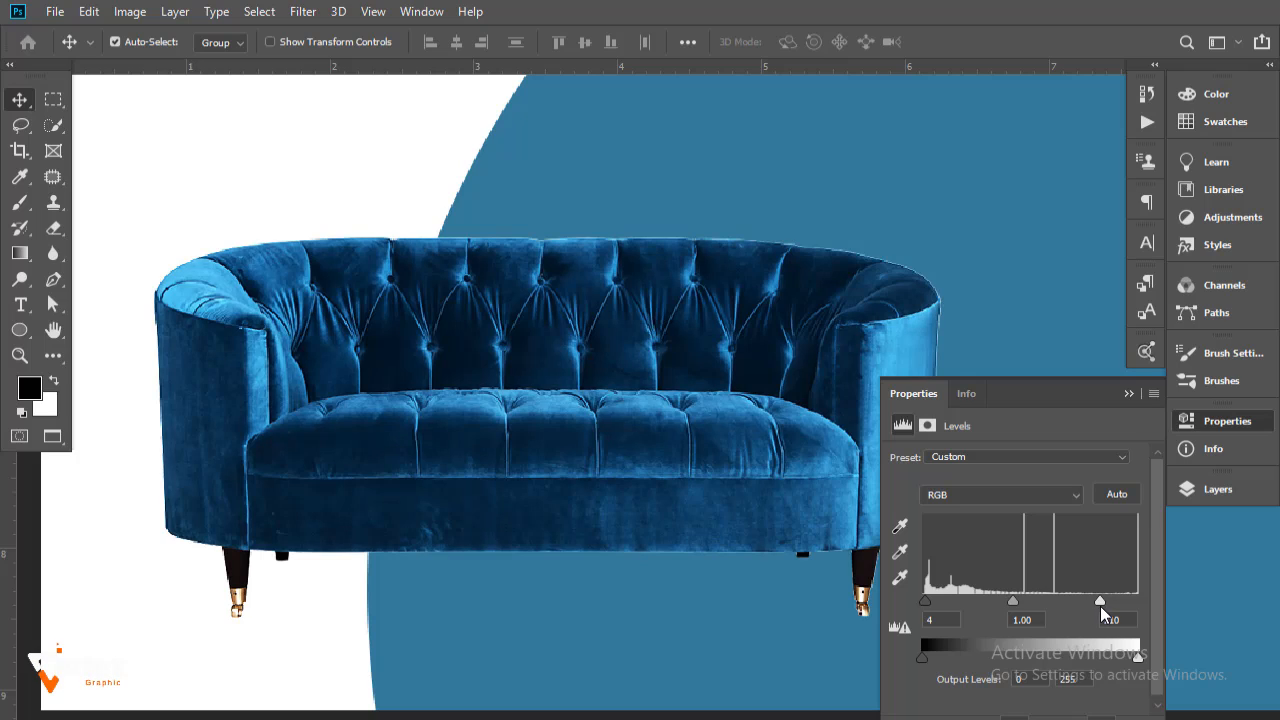
left_click(1129, 394)
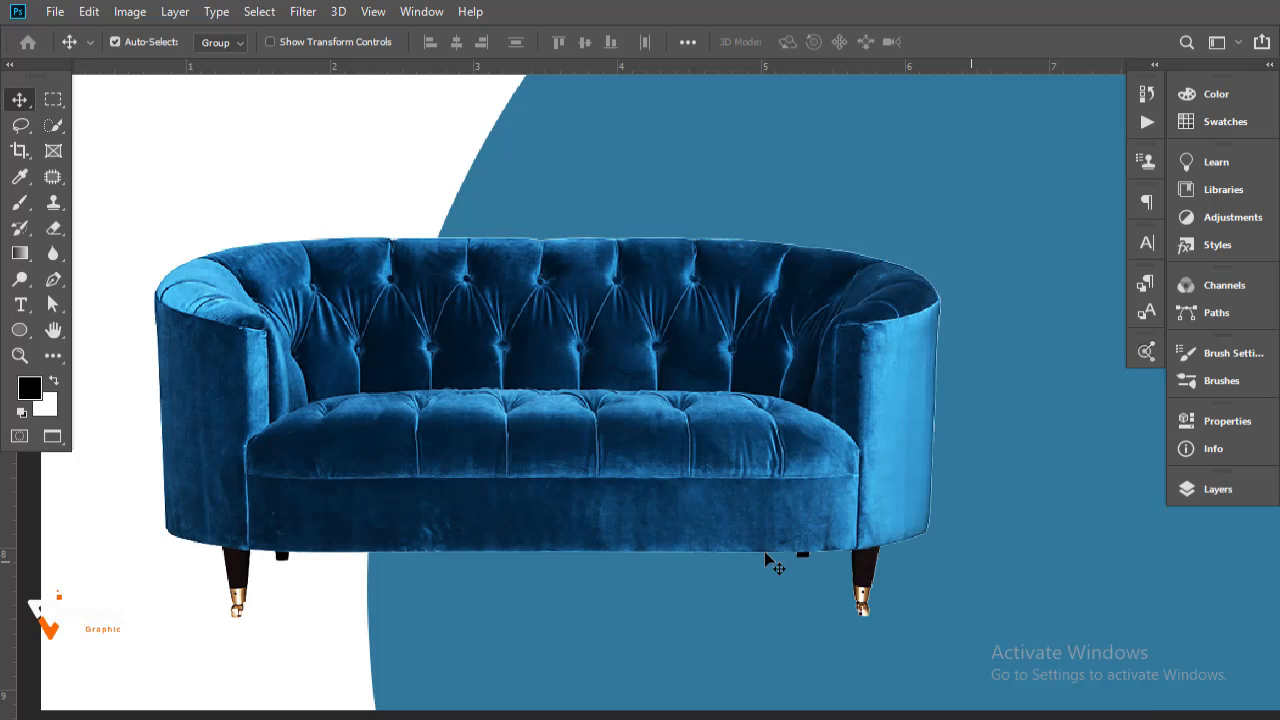
Rasterize the sofa layer "pngwing.com (15)"
left_click(1216, 489)
right_click(1068, 632)
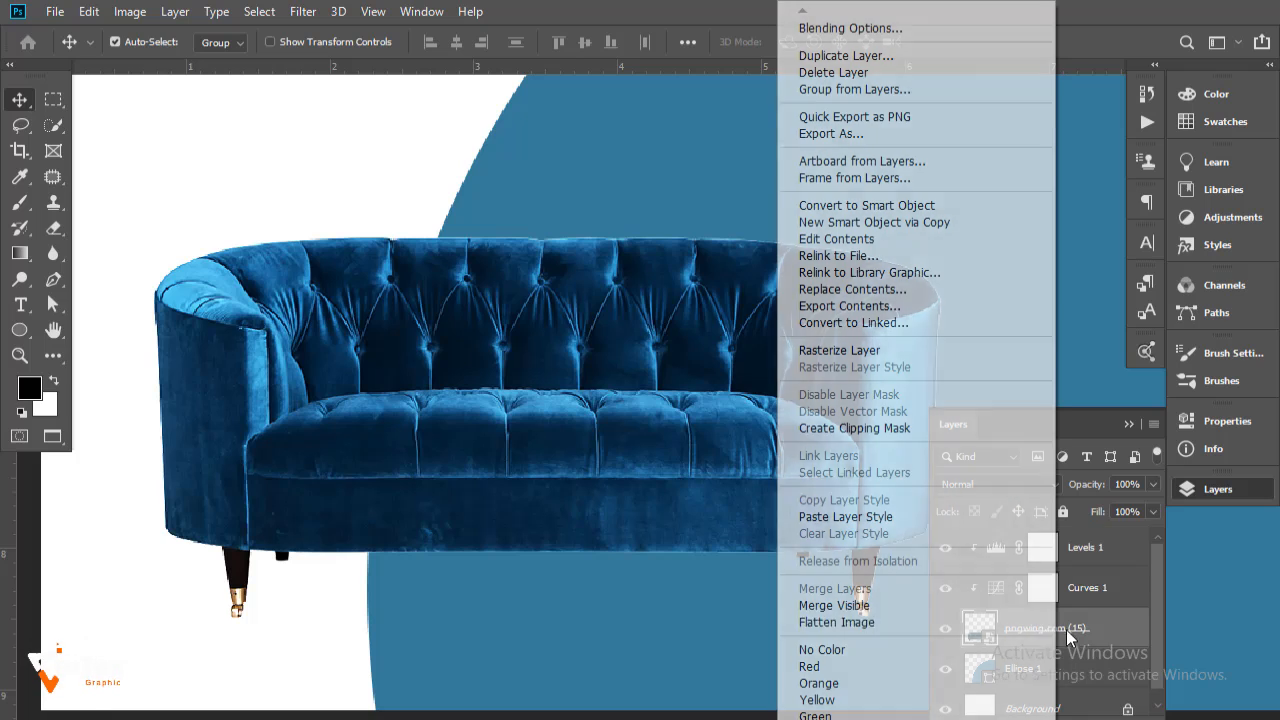
left_click(869, 350)
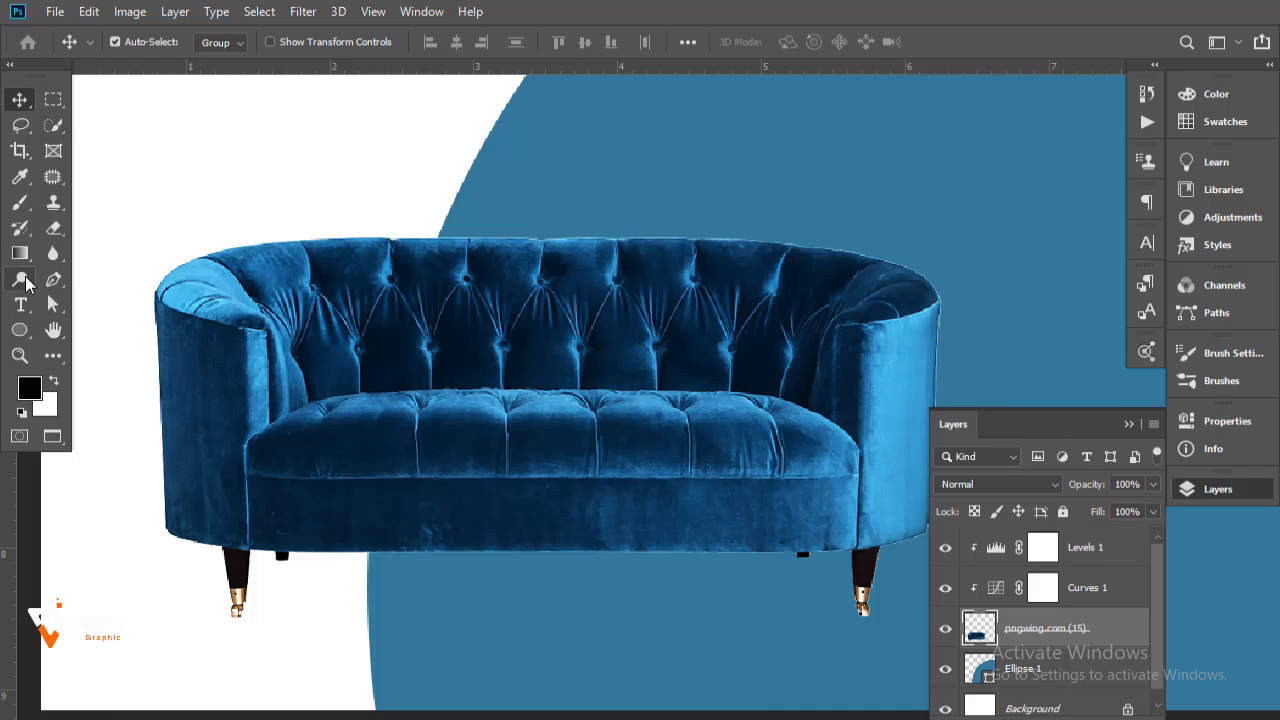
Brighten the sofa's front base, both armrests and upper backrest edge with the Dodge tool, using Midtones at 63% exposure
left_click(20, 279)
mouse_move(665, 512)
left_mouse_down()
mouse_move(513, 533)
mouse_move(278, 536)
mouse_move(275, 523)
mouse_move(481, 541)
mouse_move(649, 589)
mouse_move(378, 513)
left_mouse_up()
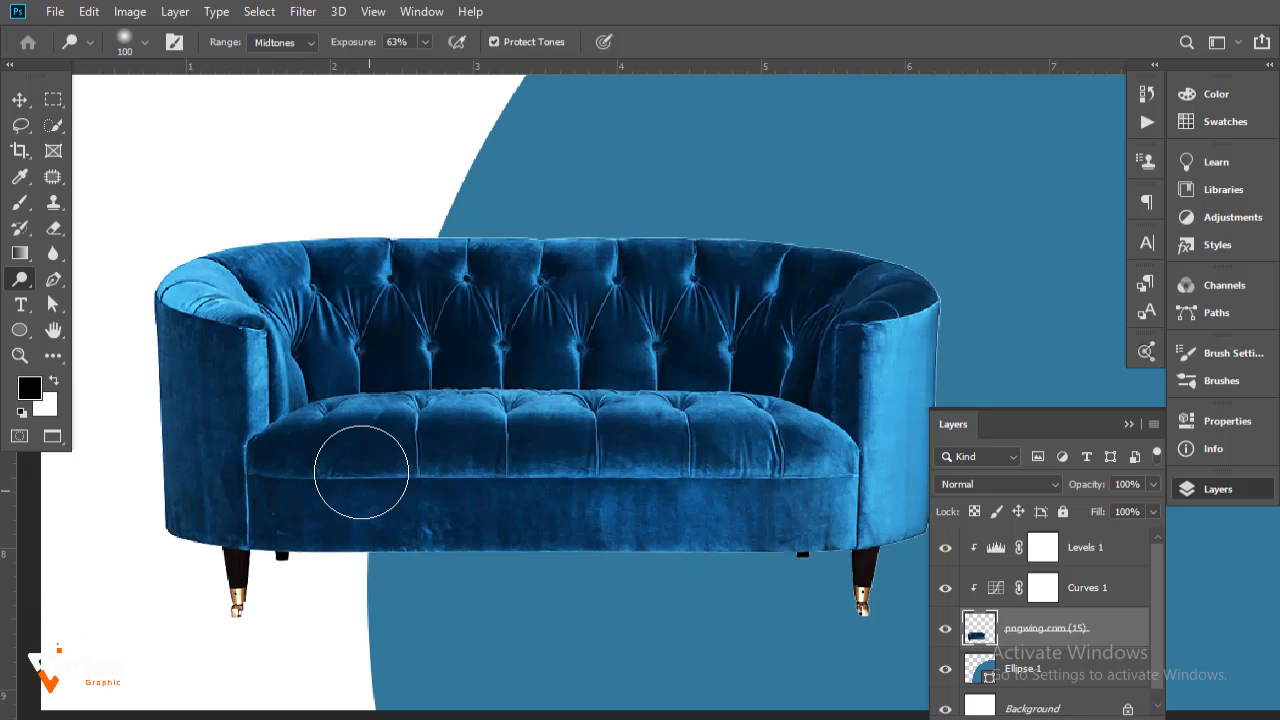
left_click_drag(916, 336, 895, 528)
mouse_move(169, 350)
left_mouse_down()
mouse_move(206, 383)
mouse_move(224, 571)
left_mouse_up()
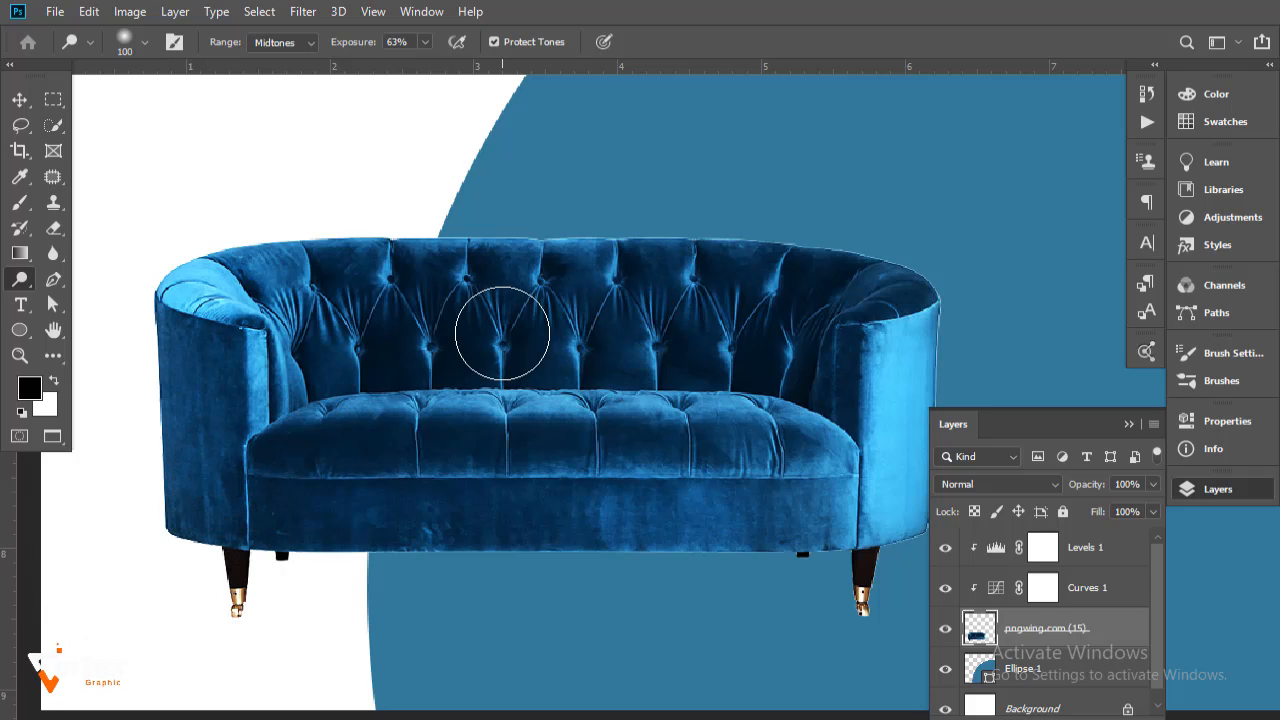
mouse_move(309, 226)
left_mouse_down()
mouse_move(383, 209)
mouse_move(694, 211)
mouse_move(892, 278)
left_mouse_up()
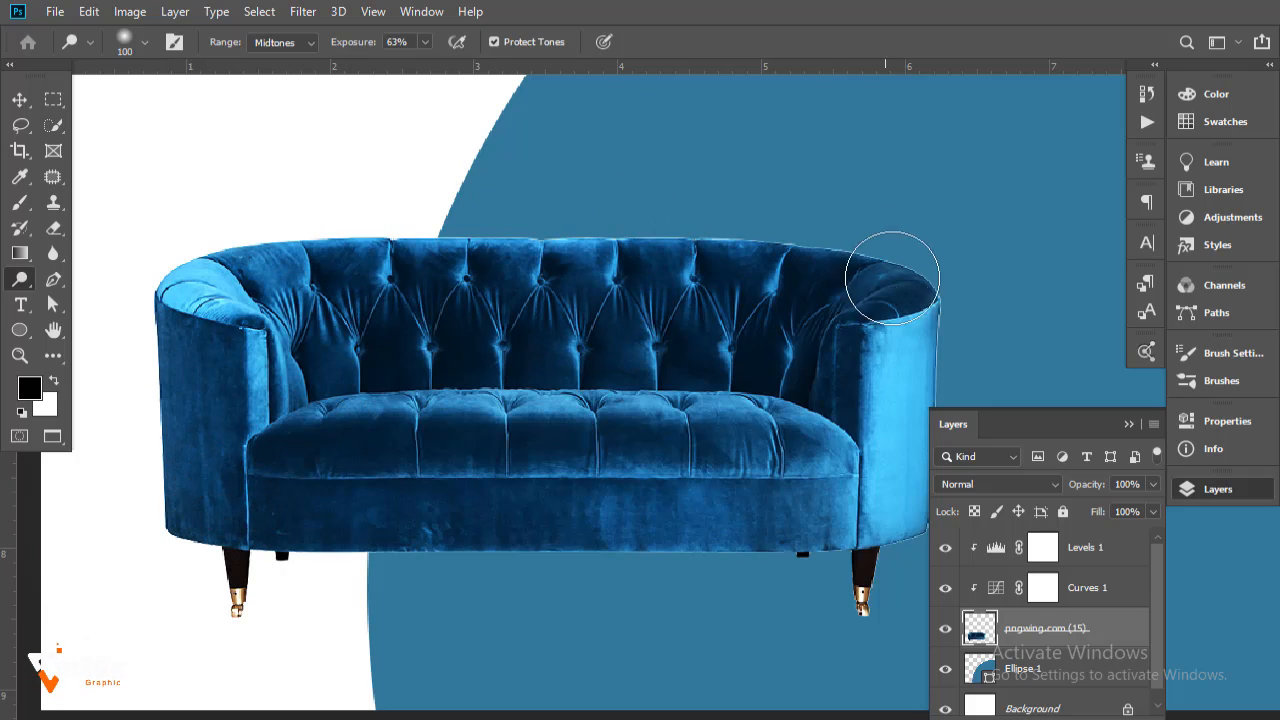
left_click(18, 98)
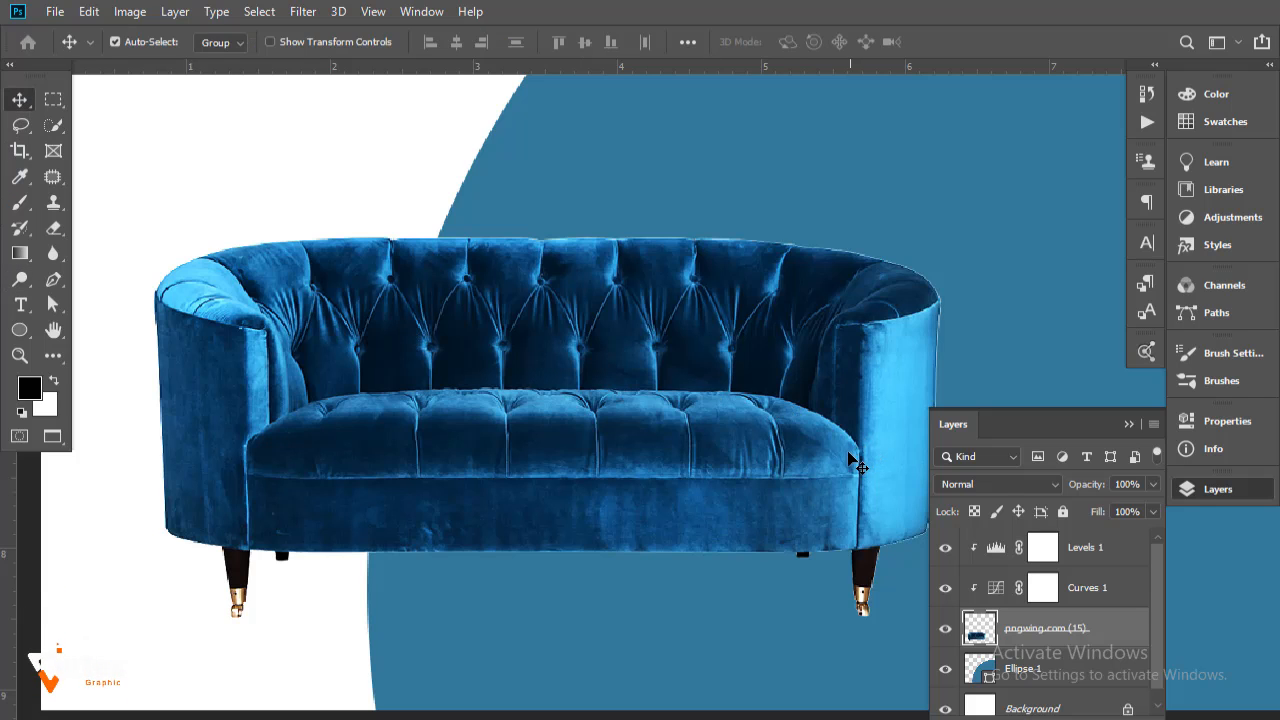
Create a new empty layer directly above the Ellipse 1 circle and below the sofa
scroll(596, 434, "down", 2)
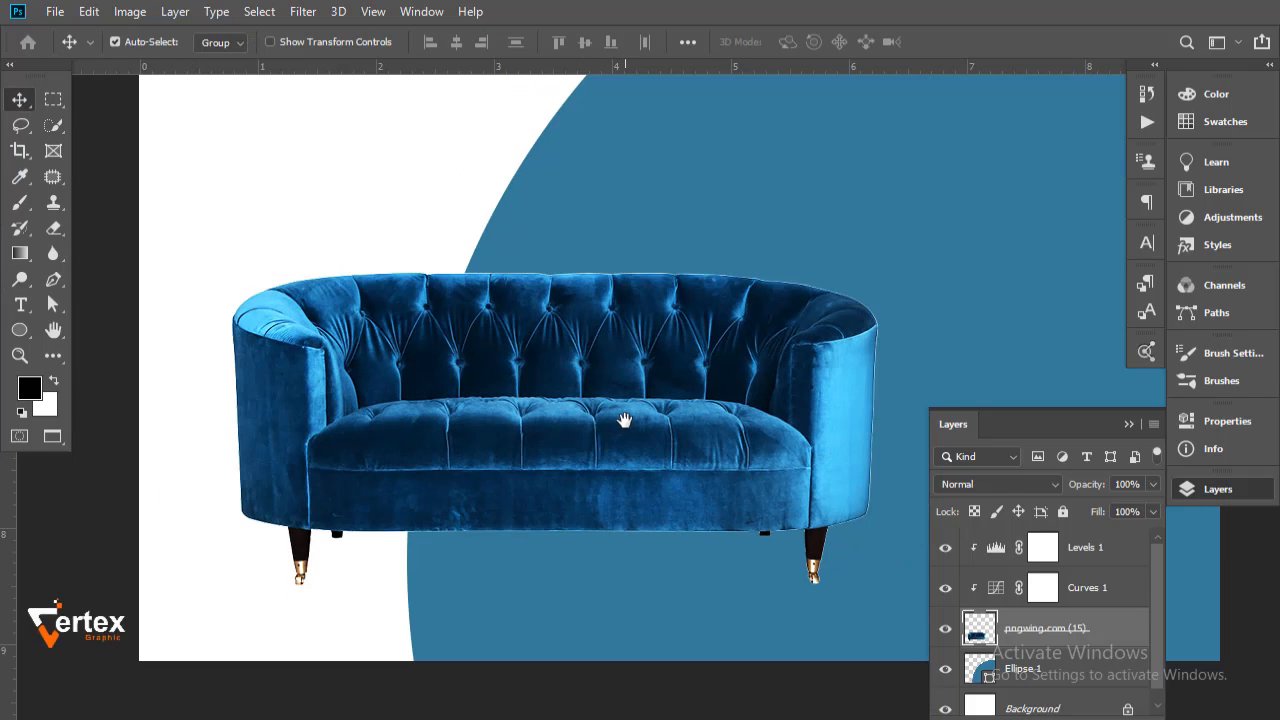
left_click_drag(626, 420, 587, 412)
key("ctrl+r")
left_click_drag(610, 400, 621, 450)
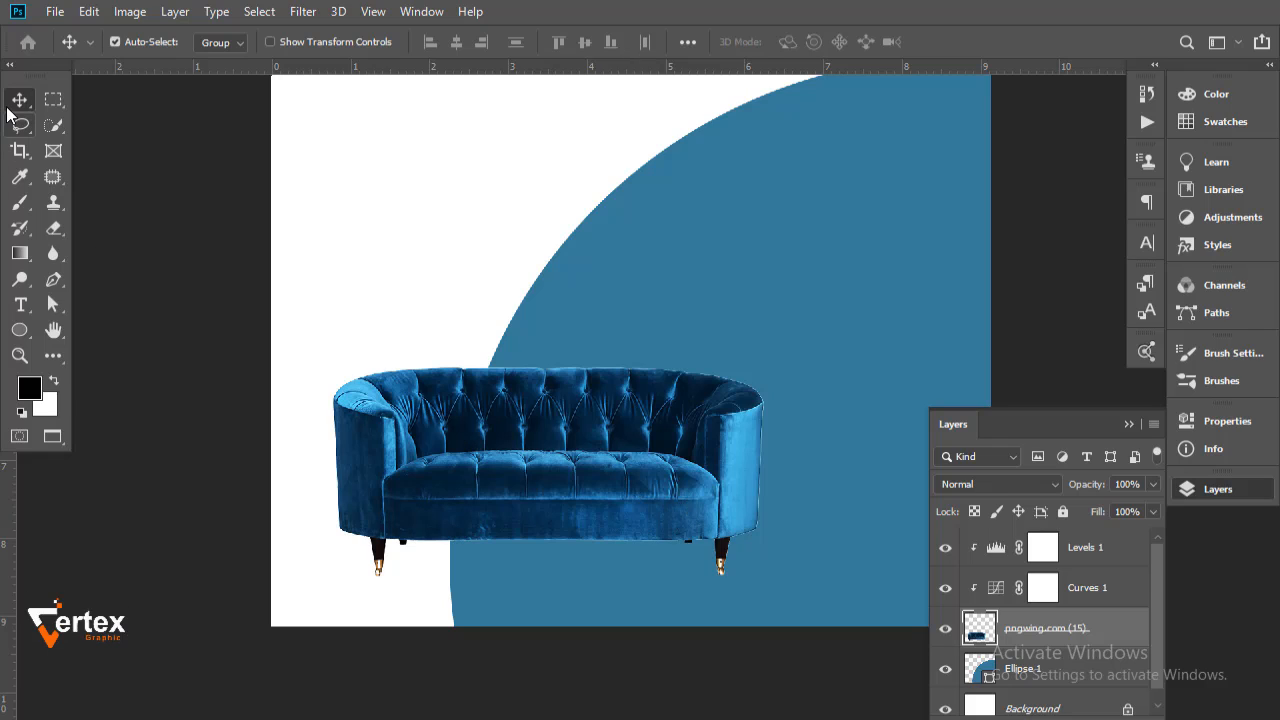
left_click(408, 247)
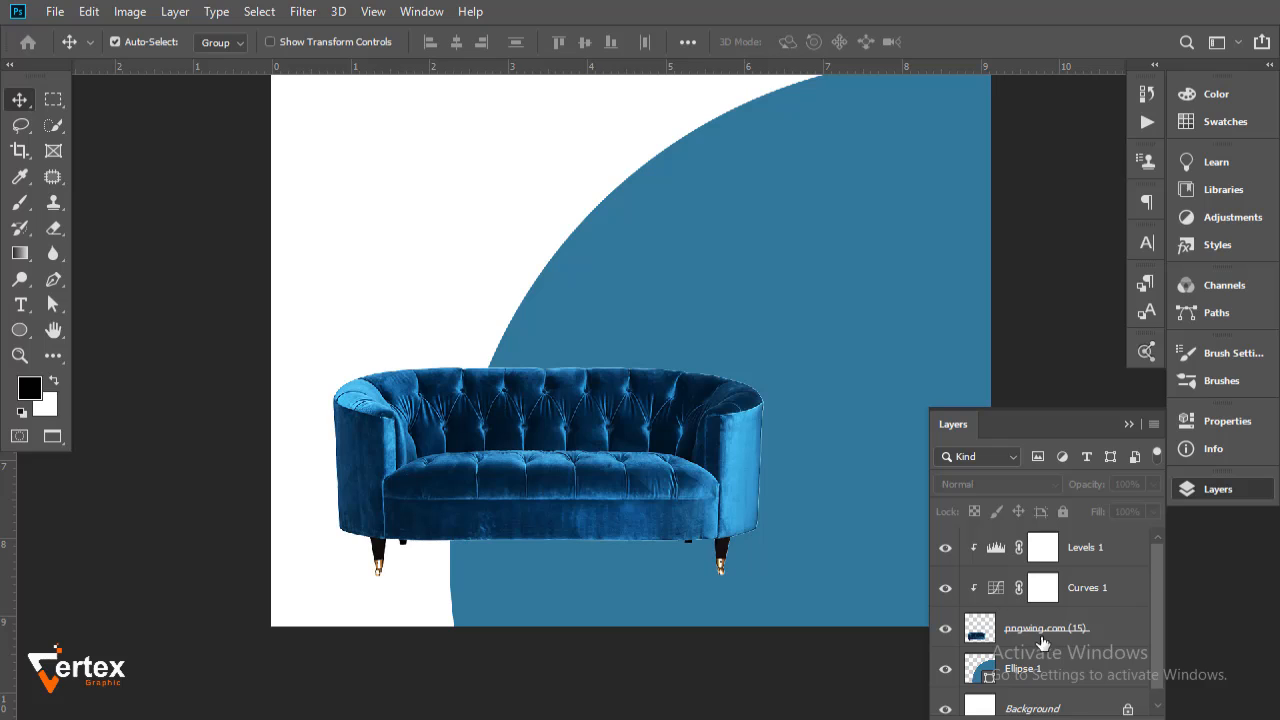
left_click_drag(1158, 639, 1162, 655)
left_click(1090, 661)
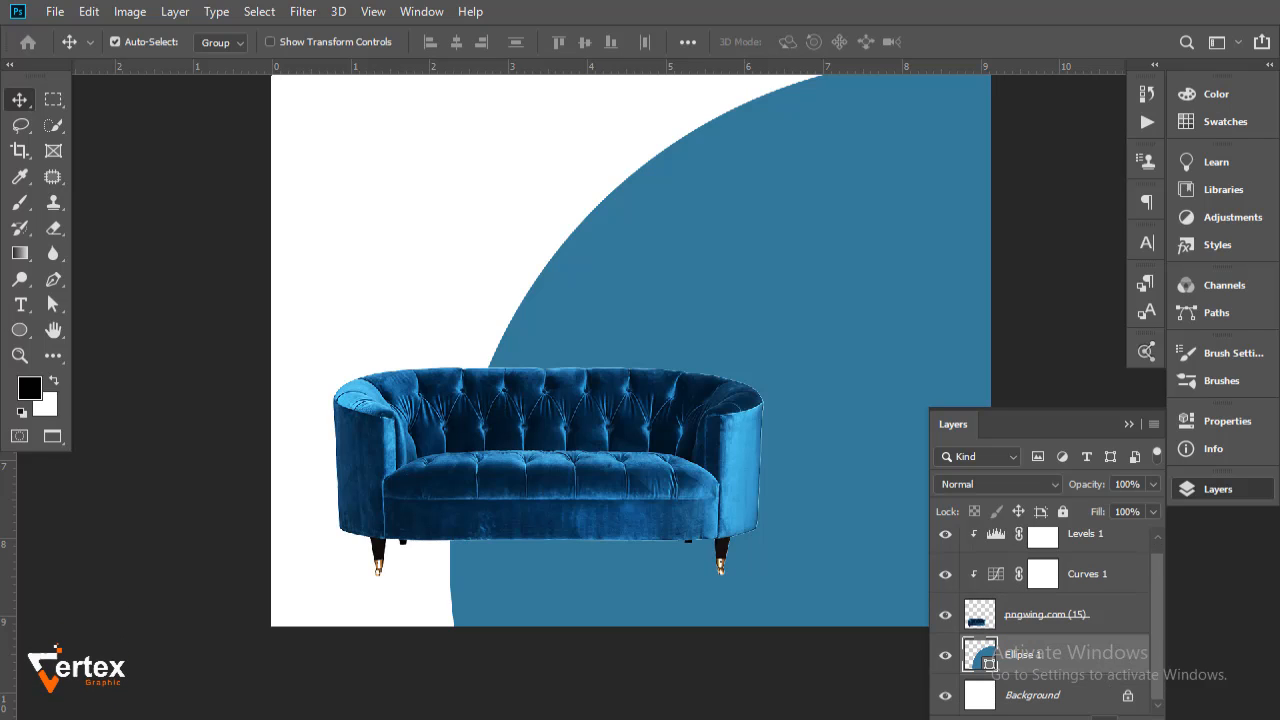
left_click(1112, 719)
Paint a single soft black spot above the sofa with an 800 px brush at 100% opacity
left_click(19, 207)
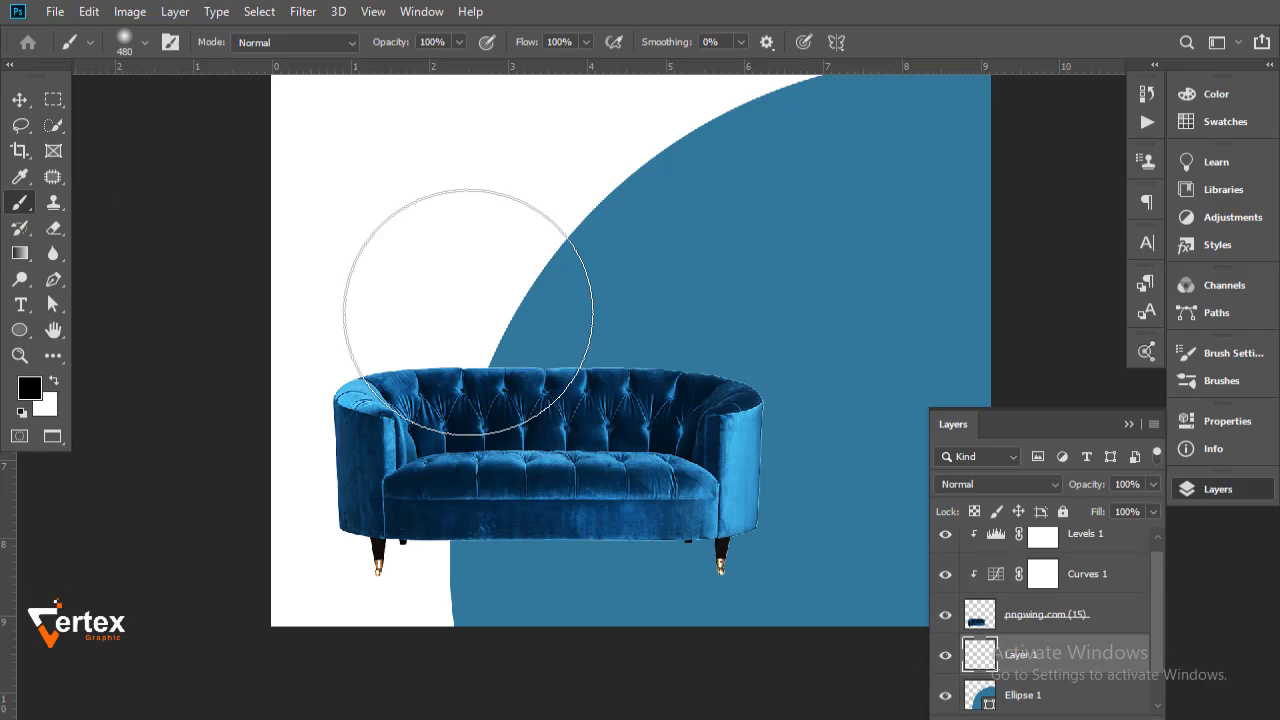
key("bracketright")
key("bracketright")
key("bracketright")
key("bracketright")
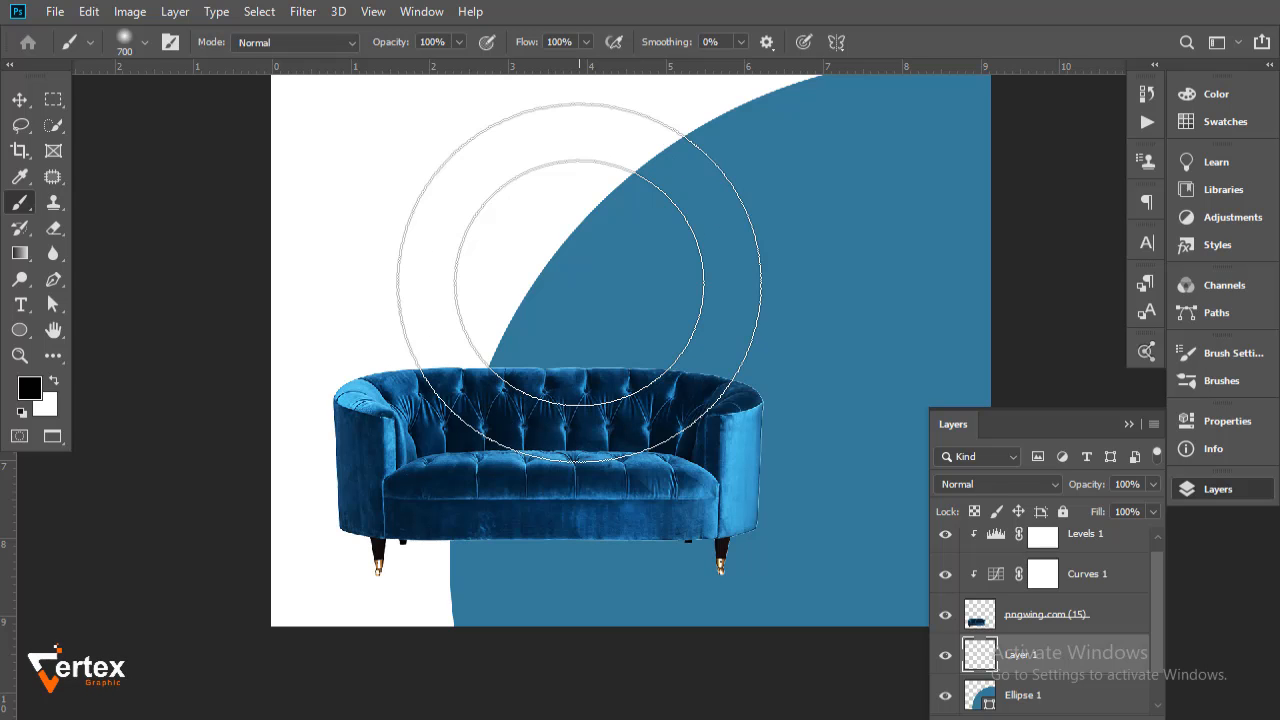
left_click(490, 262)
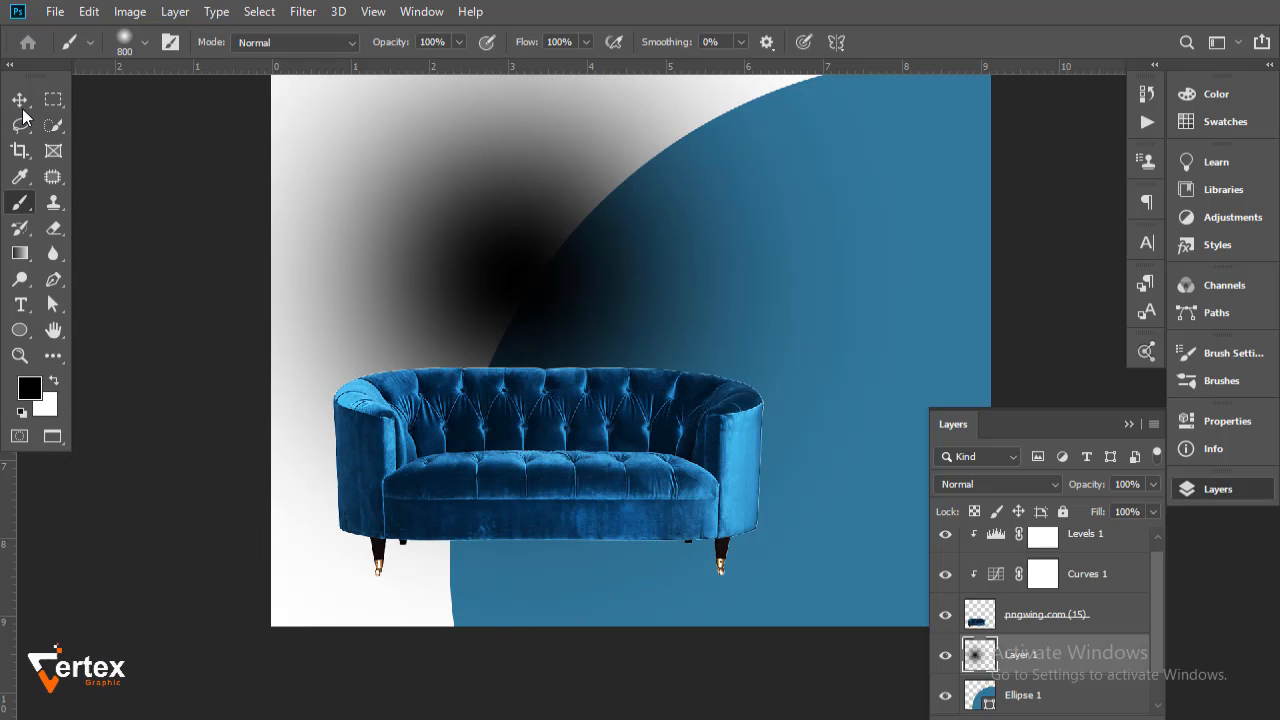
Flatten the black spot to about 18% of its height and place it under the sofa as a floor shadow
key("v")
key("ctrl+t")
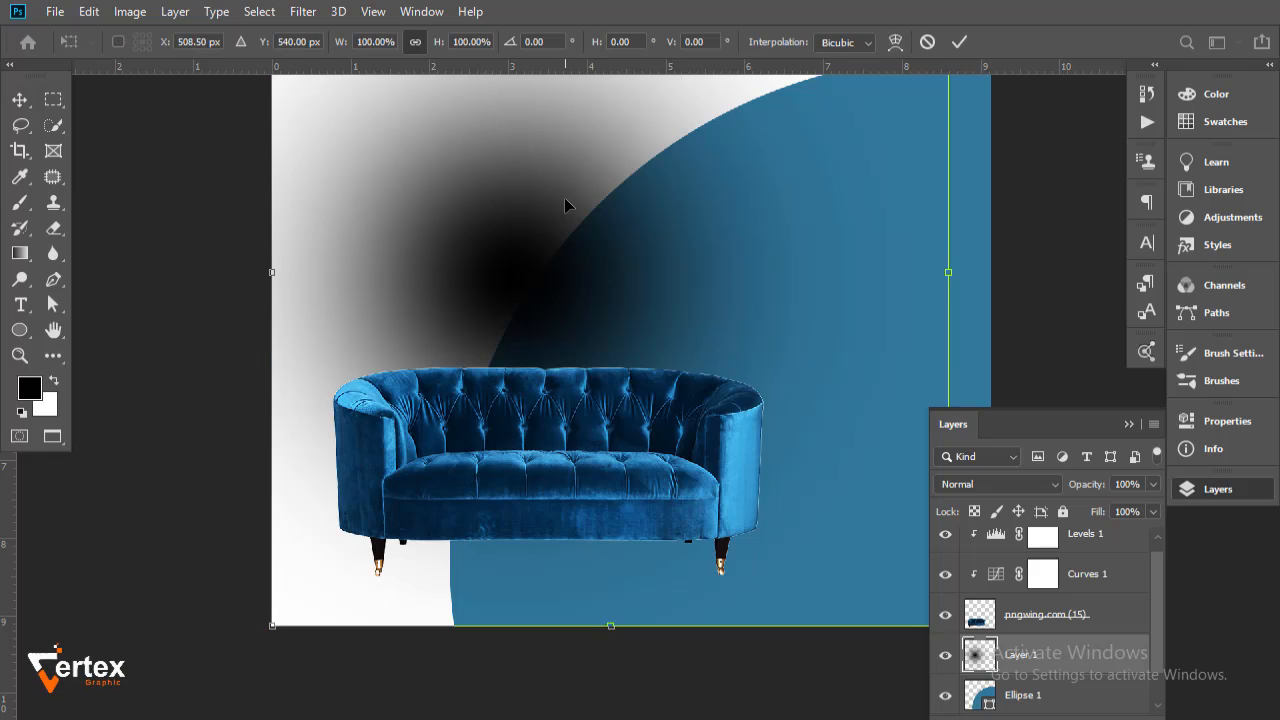
left_click_drag(563, 206, 566, 252)
left_click_drag(574, 155, 571, 205)
left_click_drag(567, 136, 571, 211)
left_click_drag(606, 139, 660, 598)
left_click_drag(641, 652, 588, 283)
left_click_drag(611, 220, 611, 343)
left_click_drag(612, 424, 484, 407)
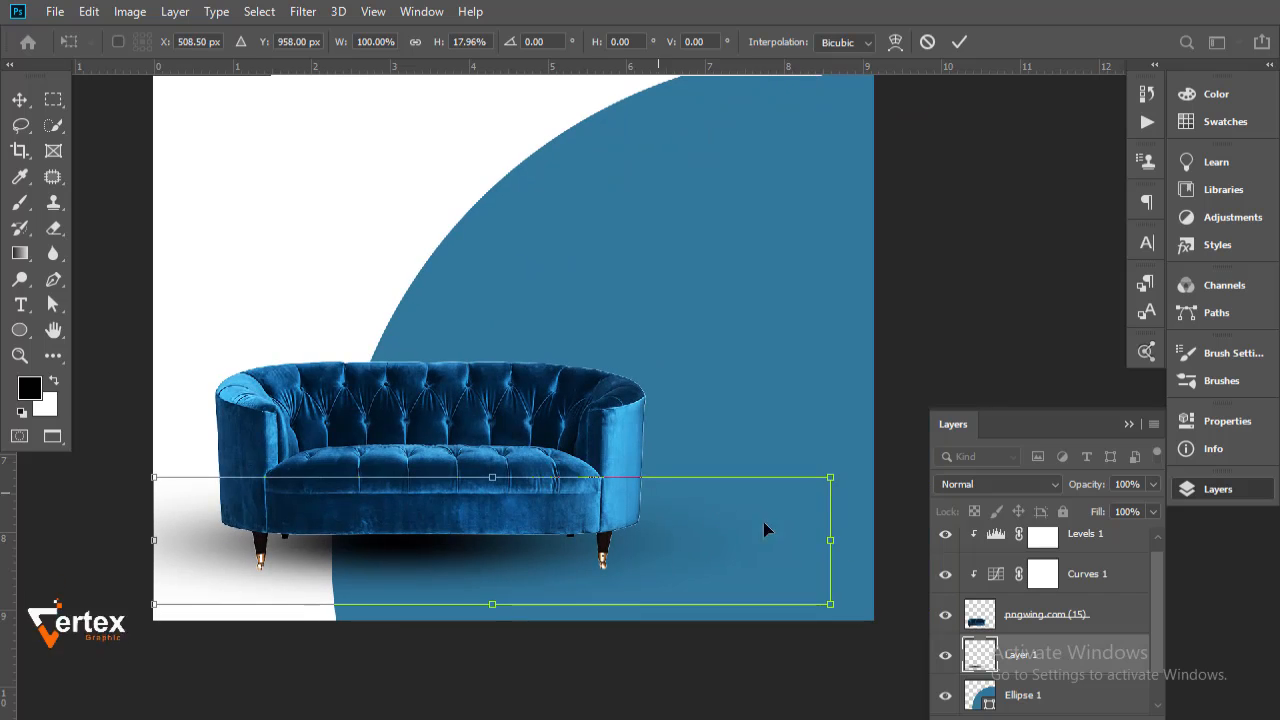
Fine-tune the shadow's width and shift it slightly so that it sits beneath the sofa's legs
left_click_drag(830, 542, 702, 540)
left_click_drag(446, 518, 514, 514)
left_click_drag(755, 541, 893, 538)
left_click_drag(713, 547, 656, 557)
key("Return")
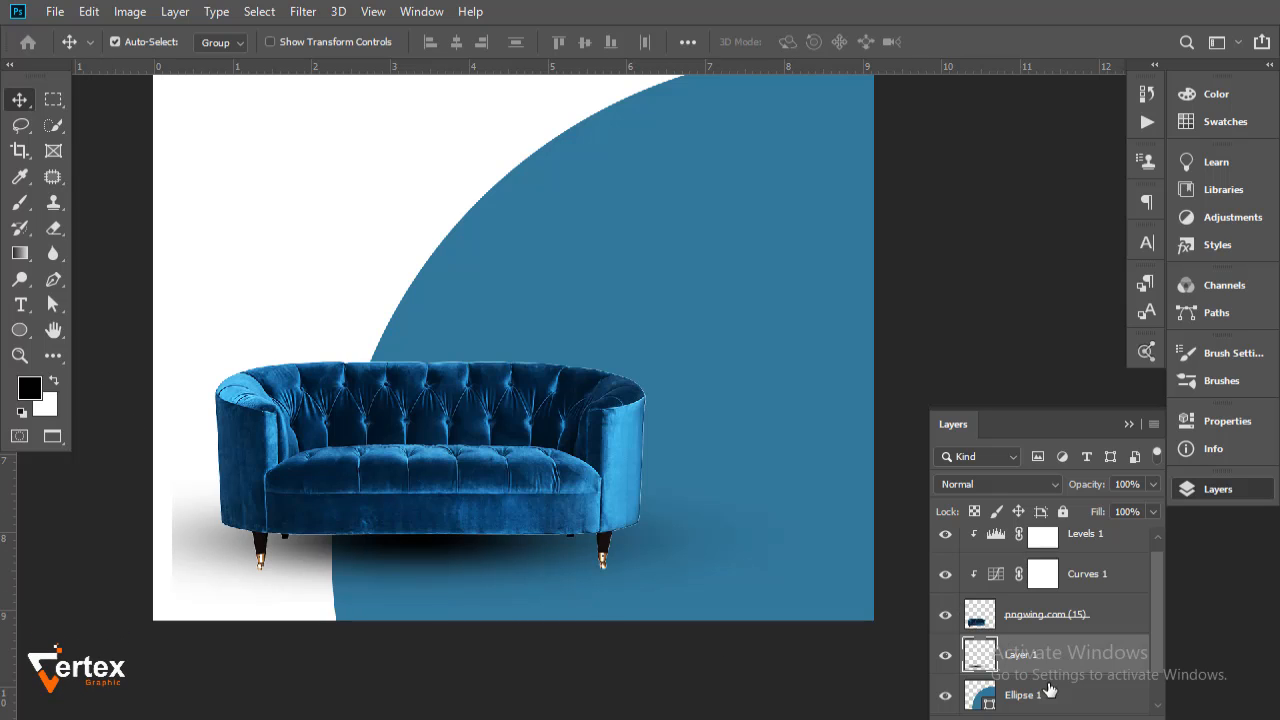
Add a layer mask to the shadow layer and fade the shadow's outer edges with an 800 px soft black brush
left_click(1050, 718)
left_click(1023, 718)
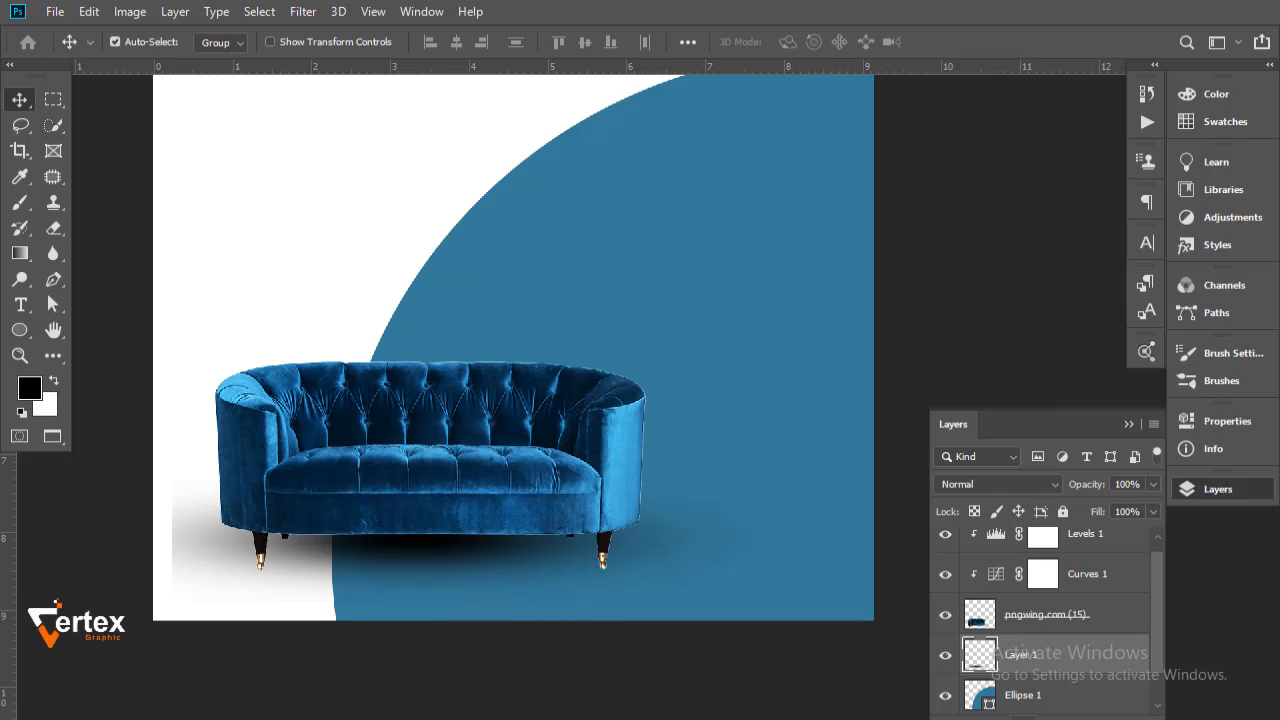
left_click(24, 205)
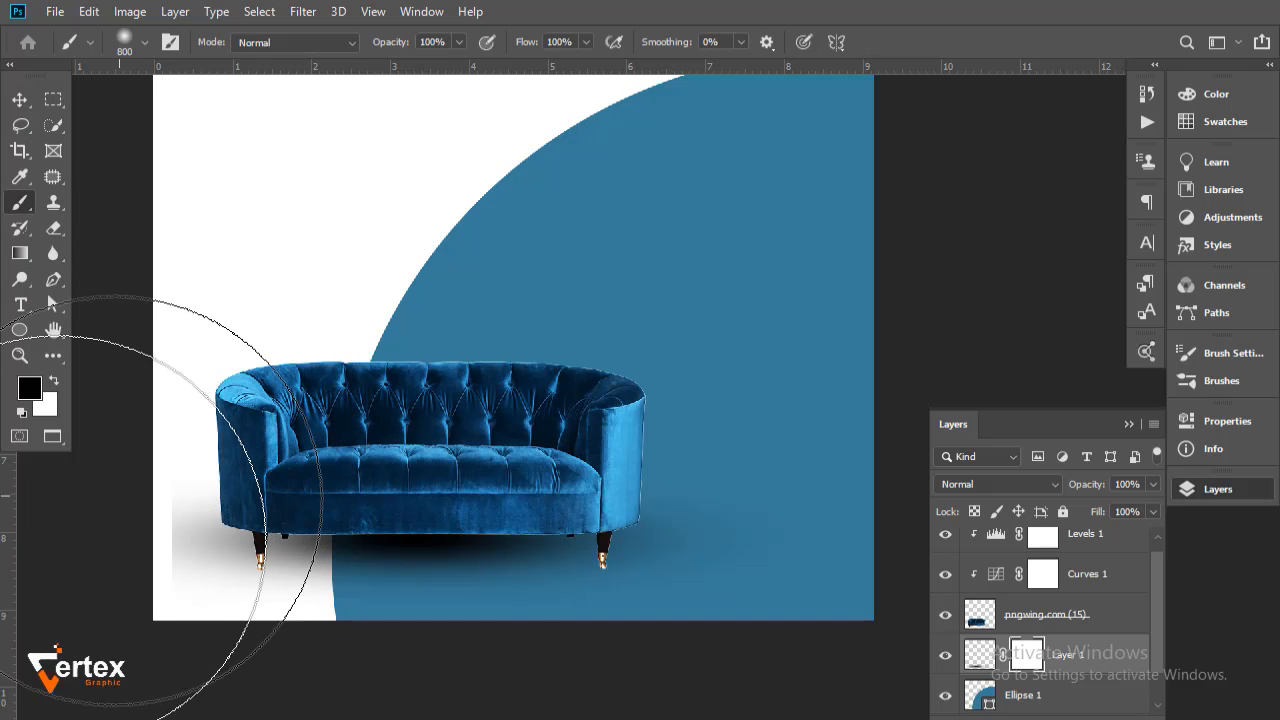
left_click_drag(640, 672, 801, 637)
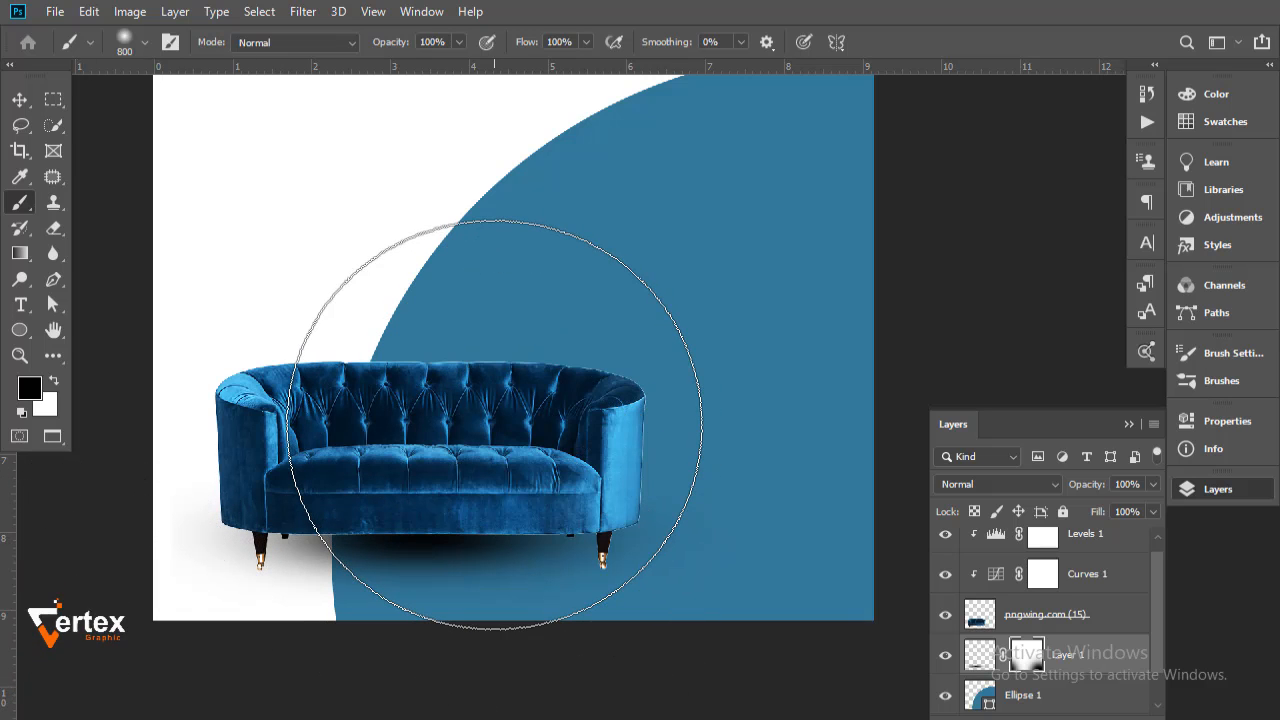
left_click(19, 97)
Stretch the shadow's height to 101.55% and nudge it slightly to the left
key("ctrl+t")
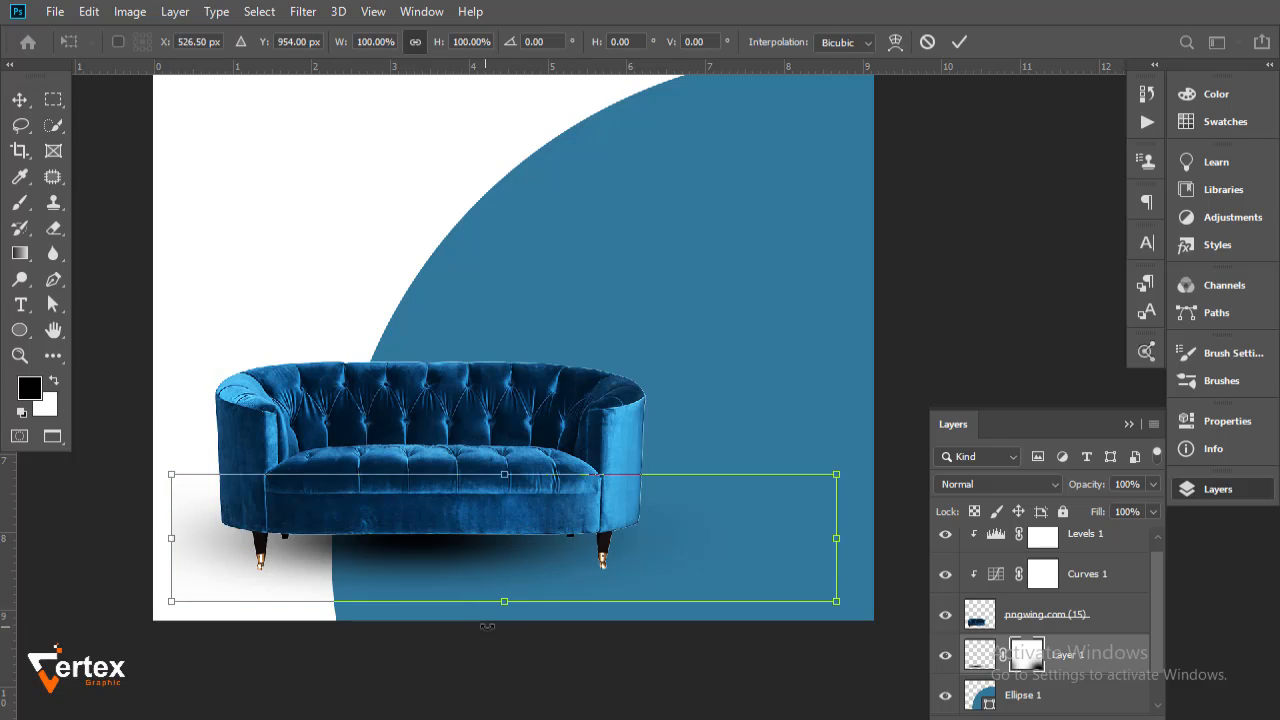
left_click_drag(506, 603, 508, 604)
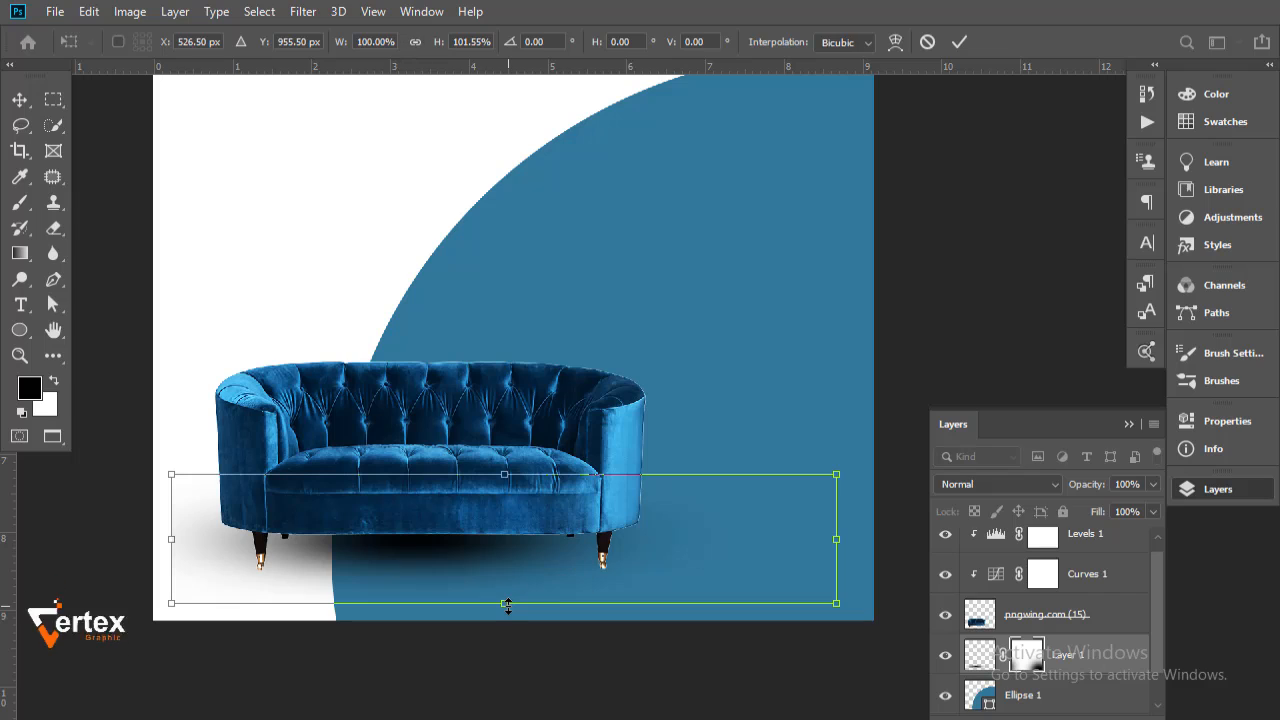
key("Return")
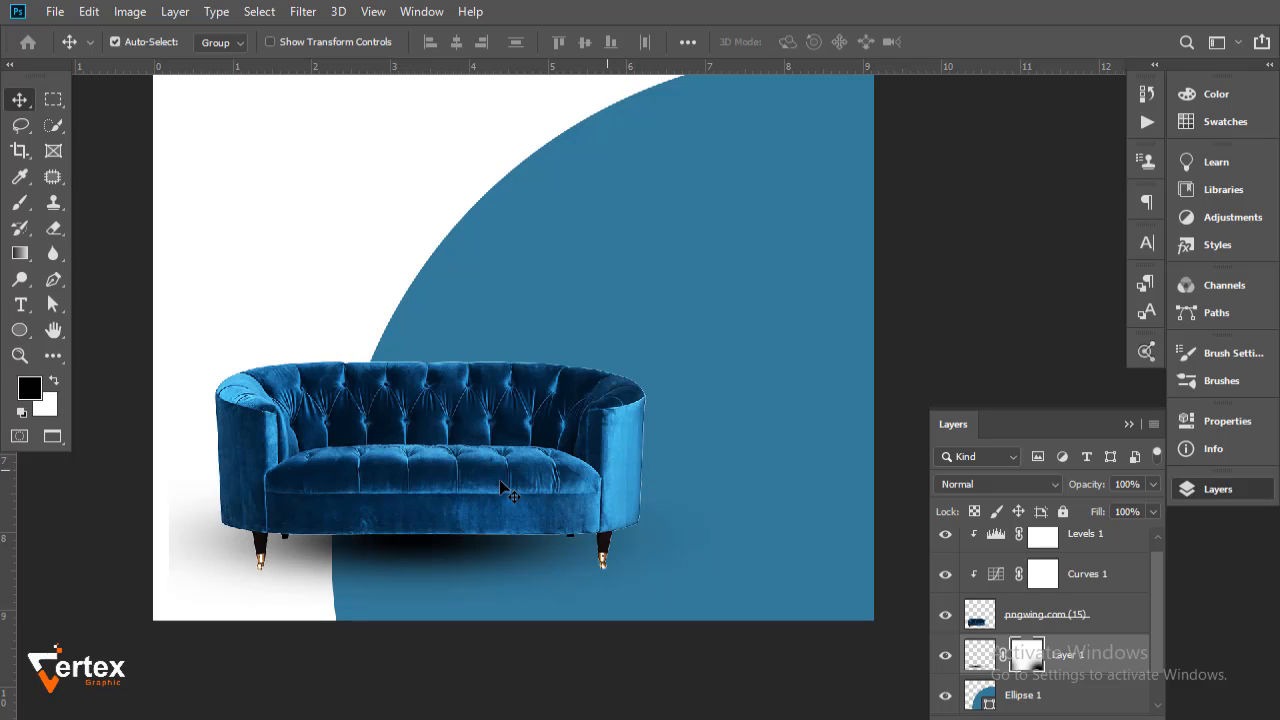
Transform the sofa's floor shadow to 128.49% width and 48.22% height, and reposition it beneath the legs
key("ctrl+t")
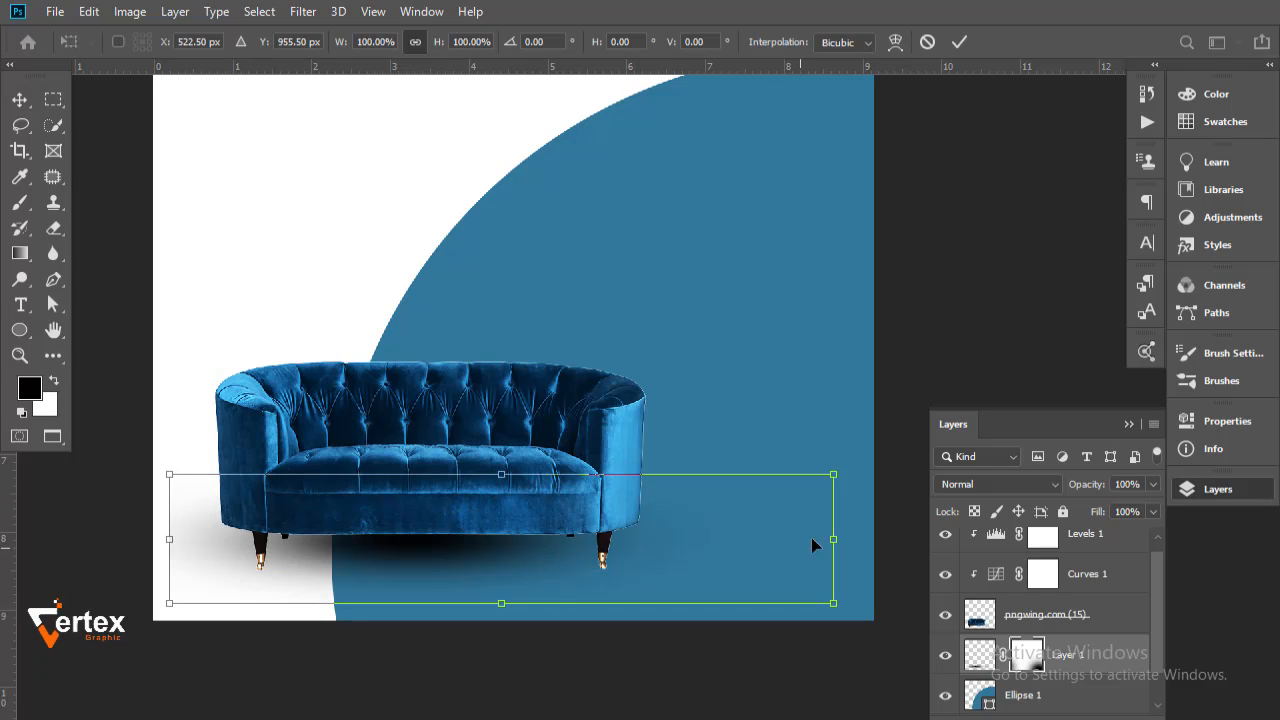
left_click_drag(862, 536, 1032, 517)
left_click_drag(822, 536, 822, 536)
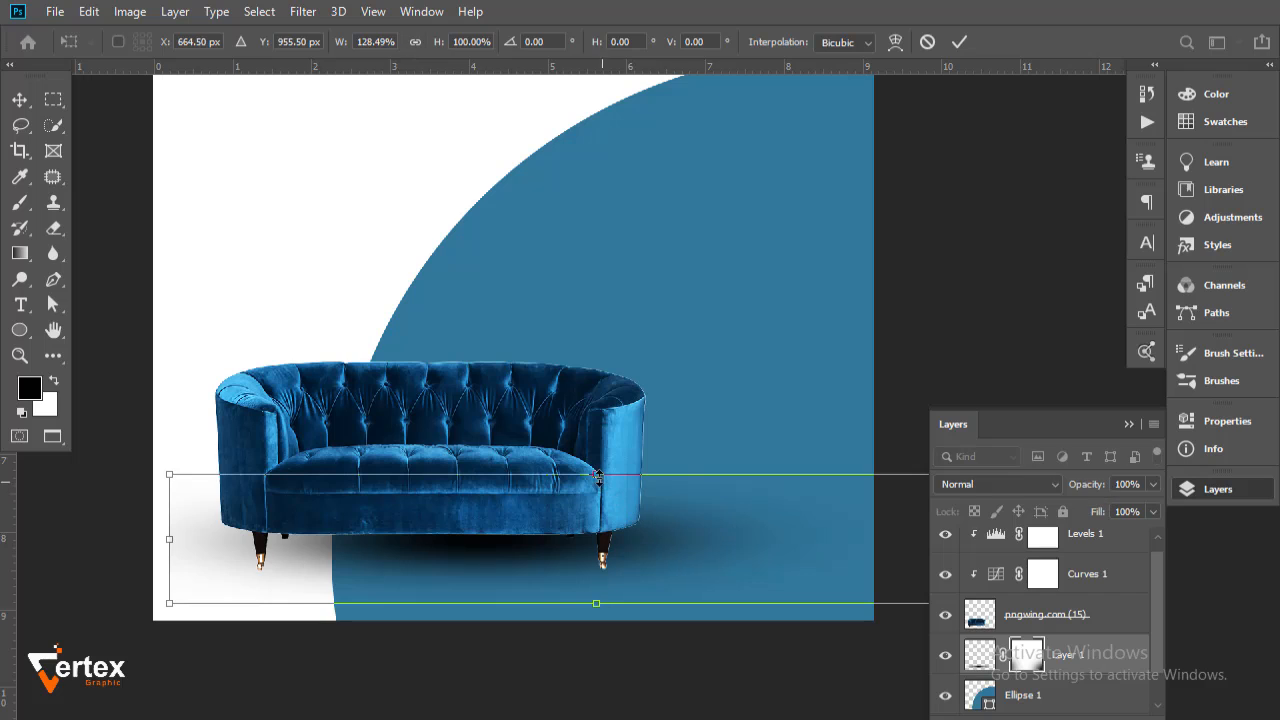
left_click_drag(597, 474, 597, 541)
left_click_drag(538, 576, 488, 537)
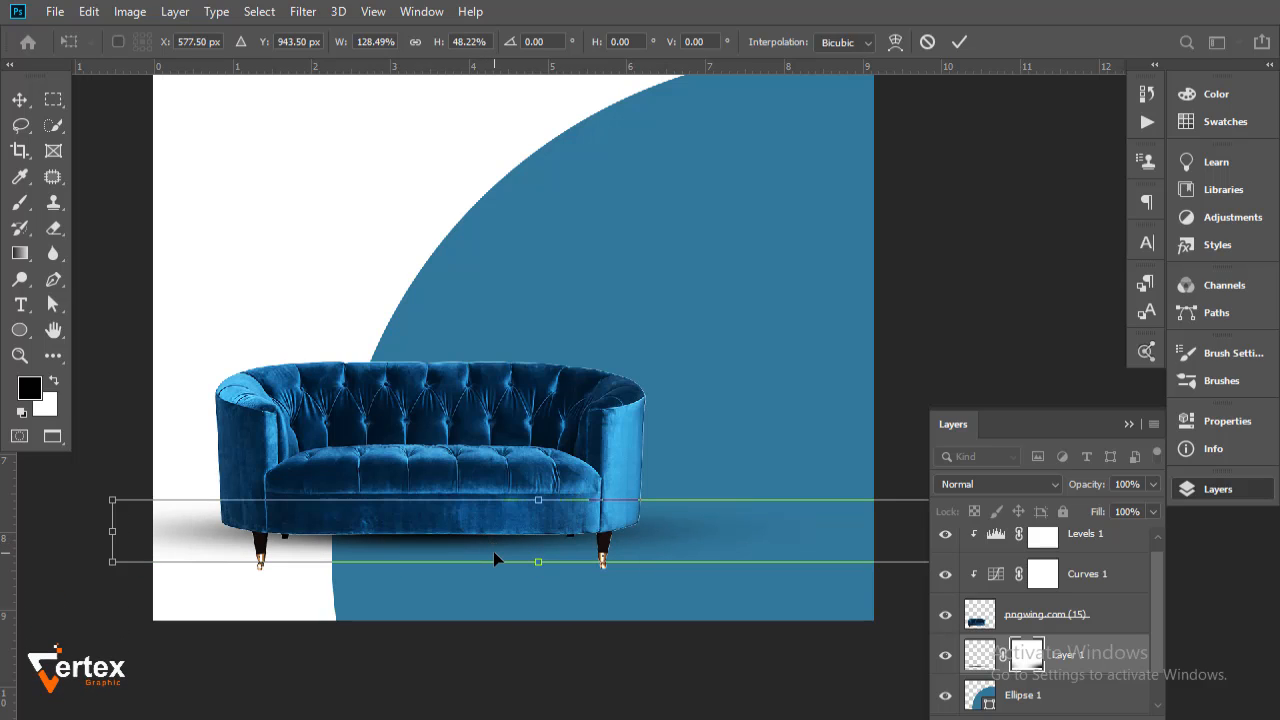
key("Down")
key("Down")
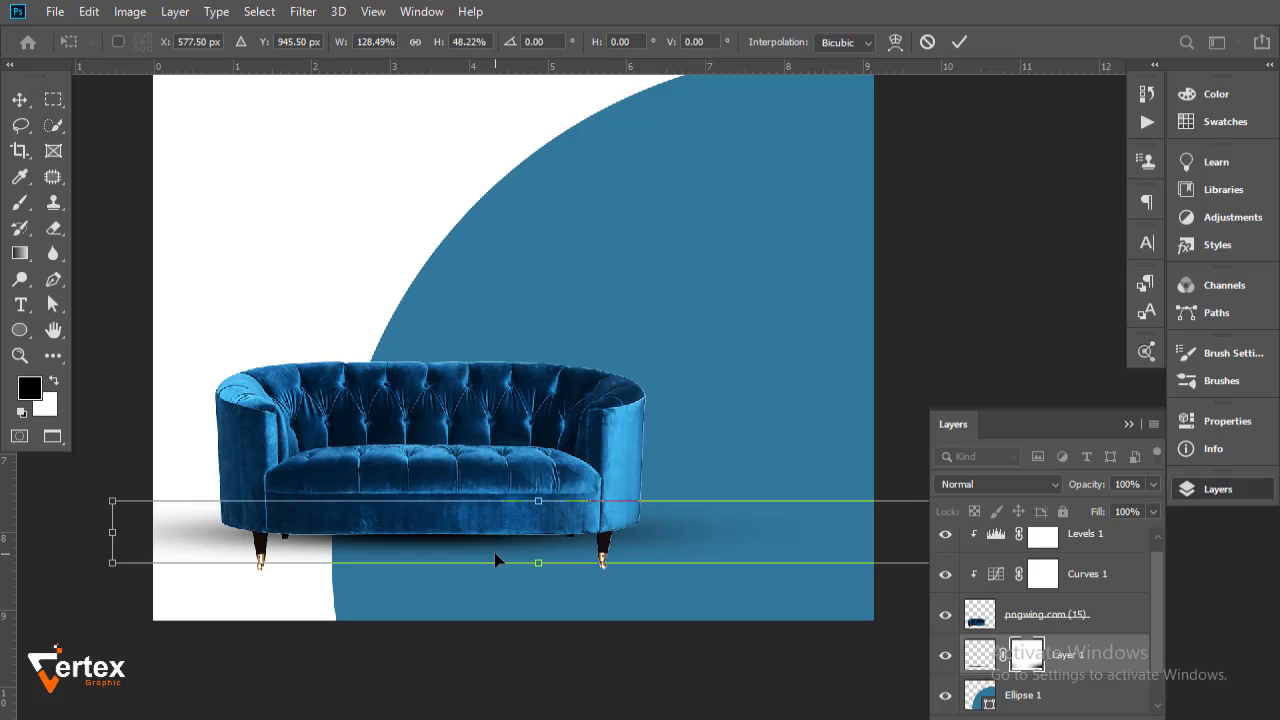
key("Return")
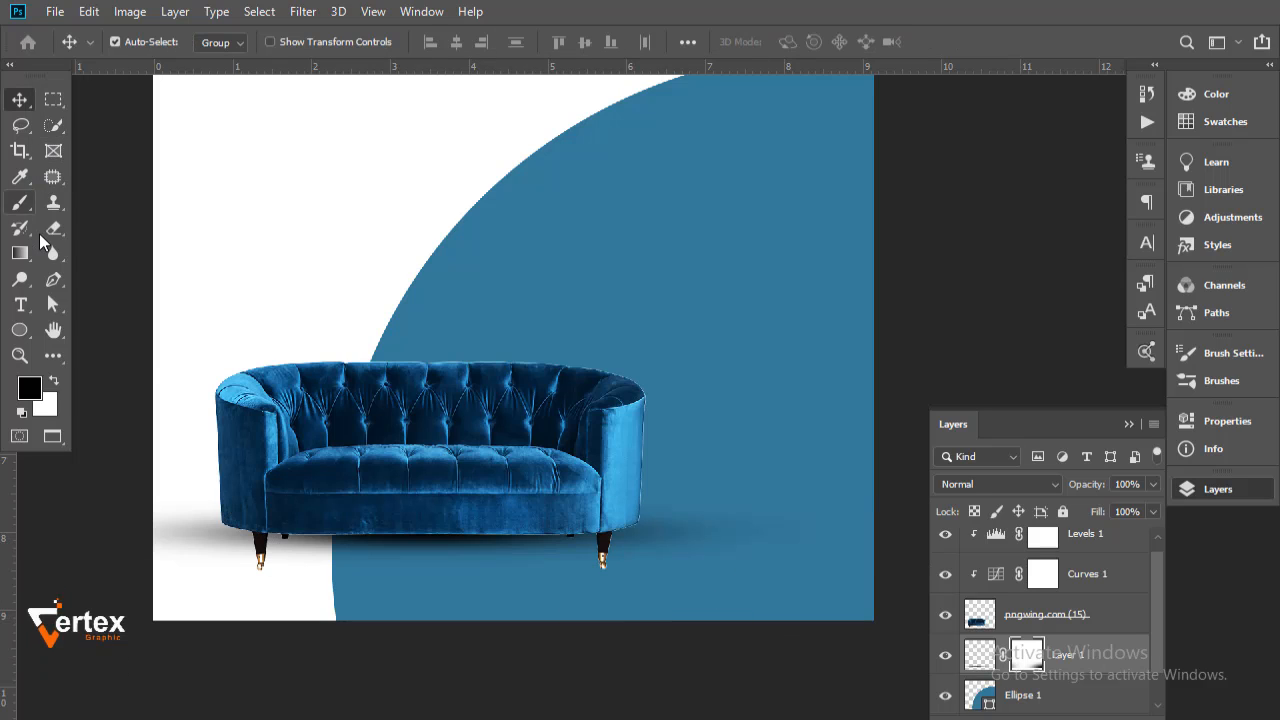
Select the area from the canvas's left edge to the sofa's left leg and delete the shadow inside it
left_click(53, 99)
left_click_drag(118, 267, 260, 704)
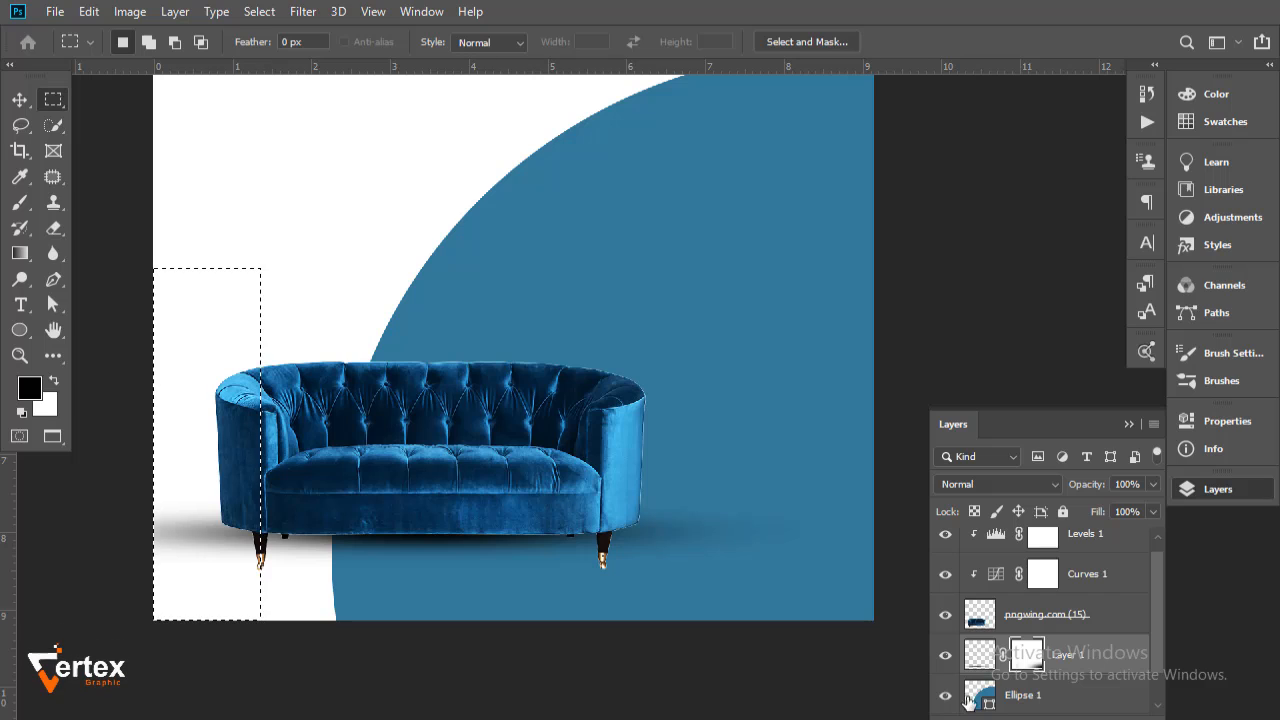
key("Delete")
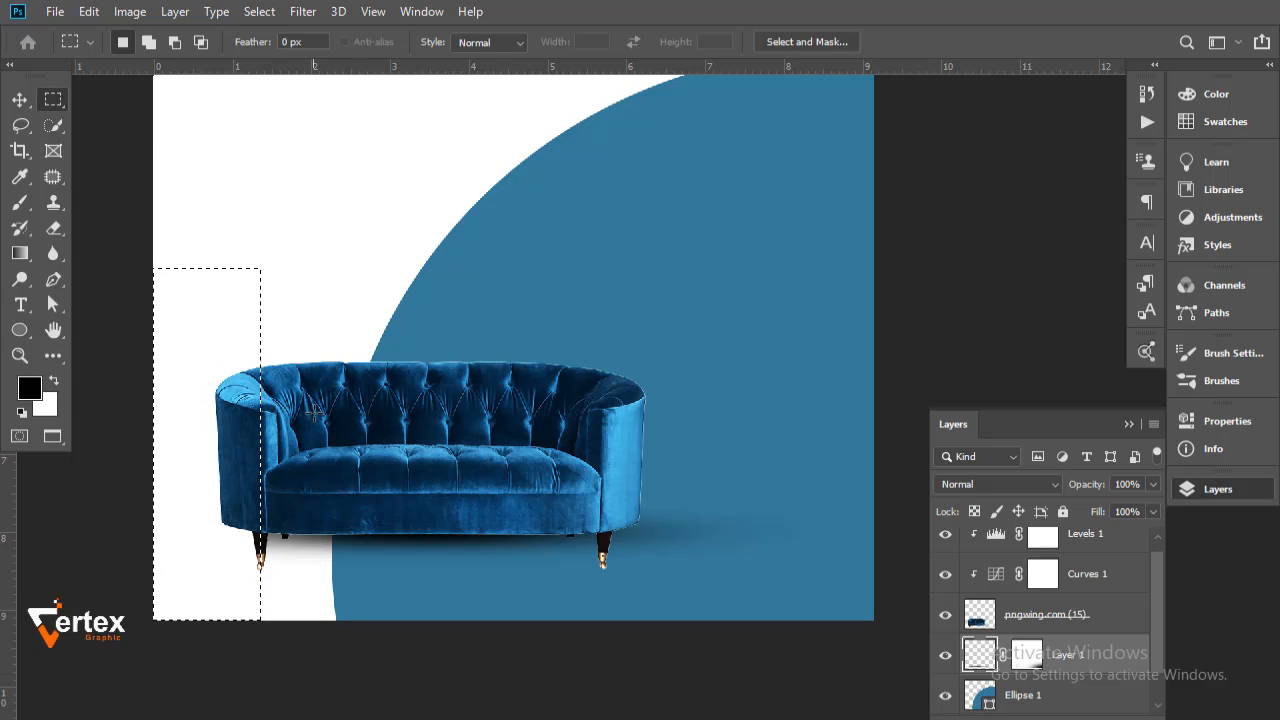
left_click(28, 99)
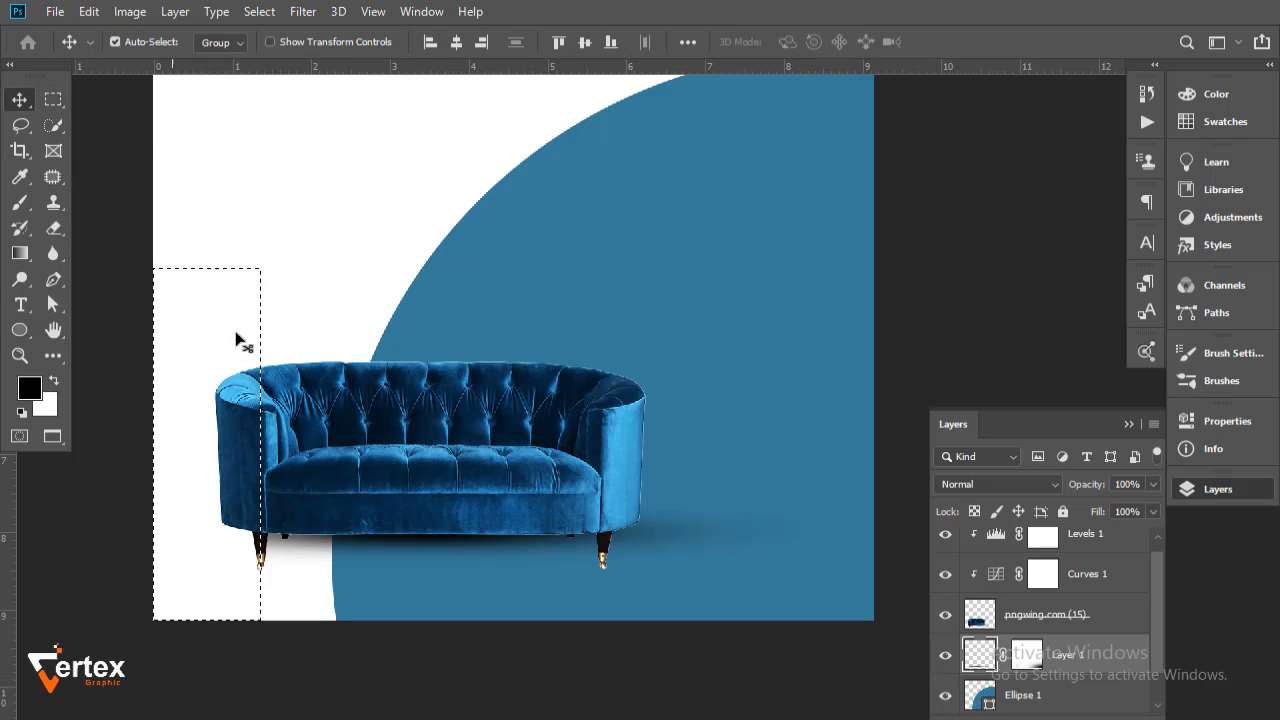
left_click(291, 462)
left_click(525, 286)
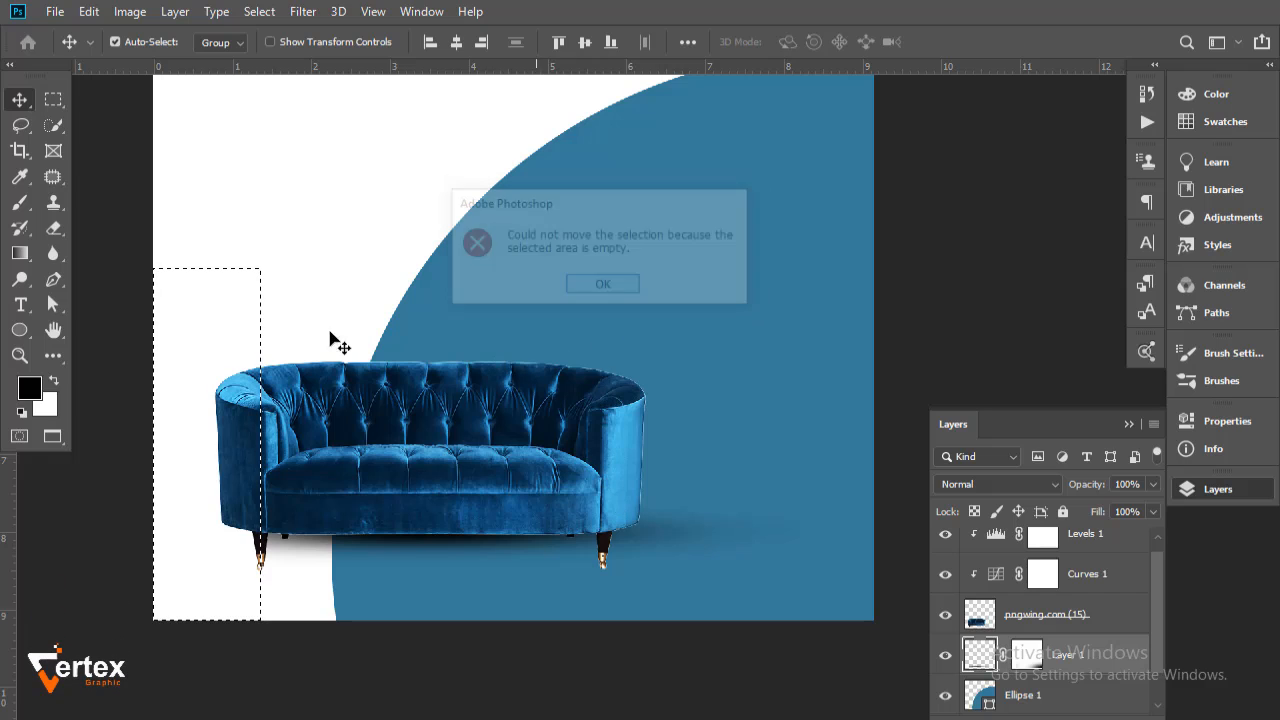
Move the rectangular selection just beyond the sofa's right leg, delete the shadow inside it, and deselect
left_click(53, 99)
left_click_drag(177, 360, 640, 459)
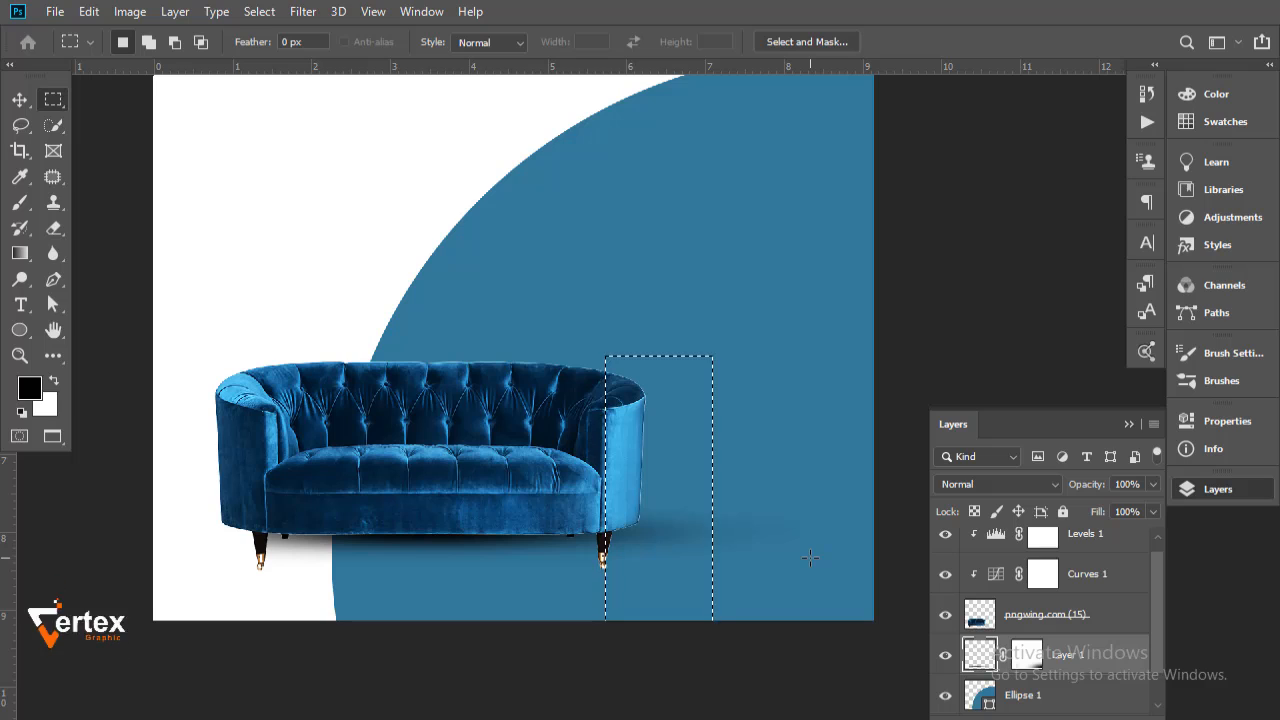
left_click(18, 99)
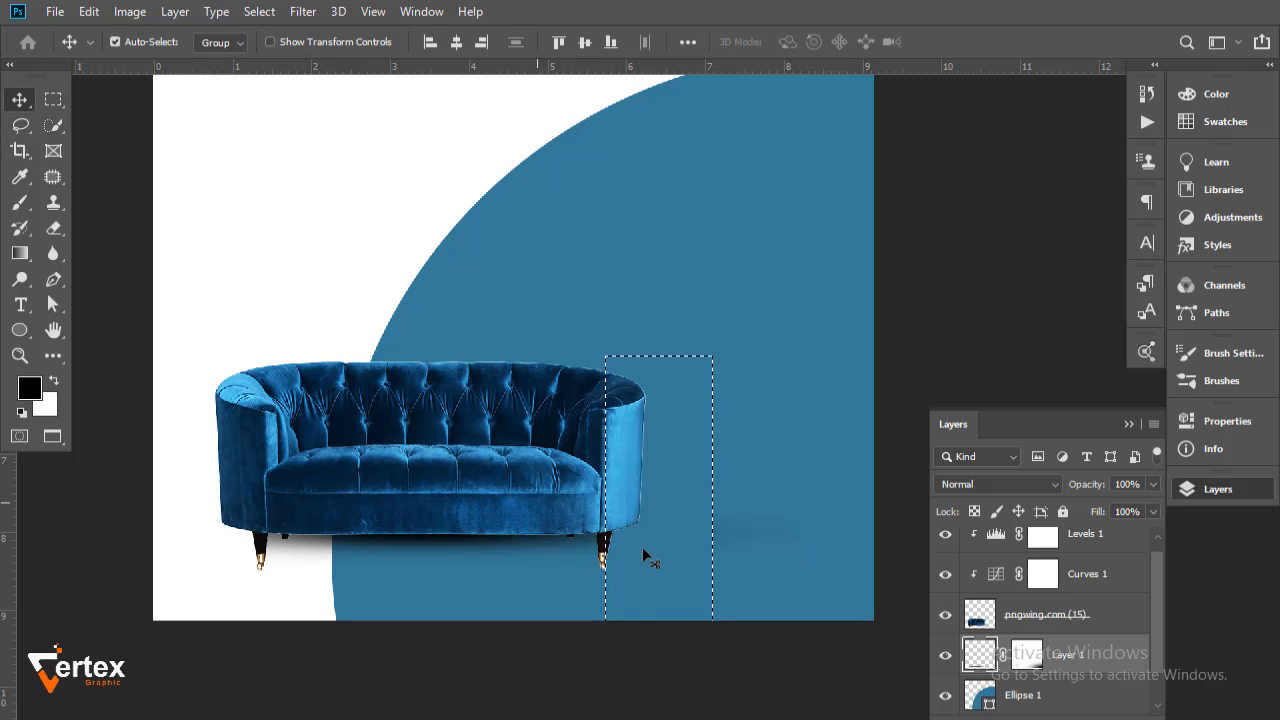
left_click_drag(729, 580, 822, 568)
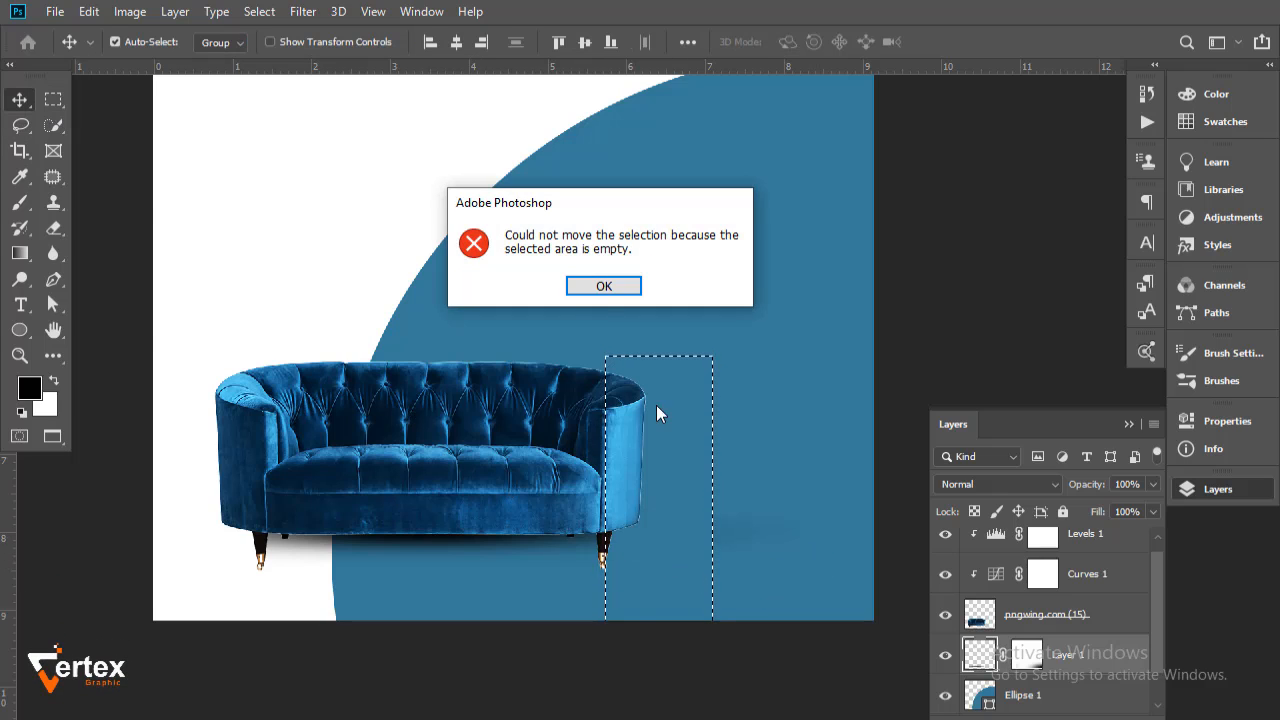
left_click(602, 283)
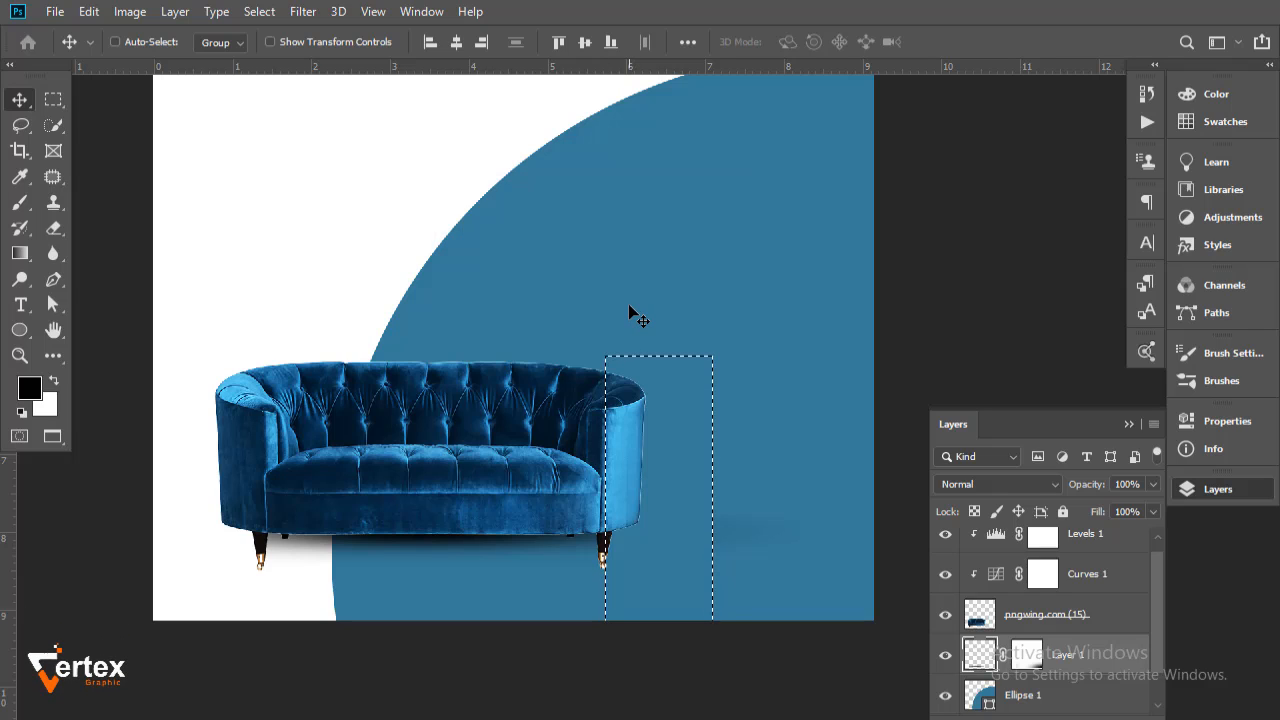
key("ctrl+d")
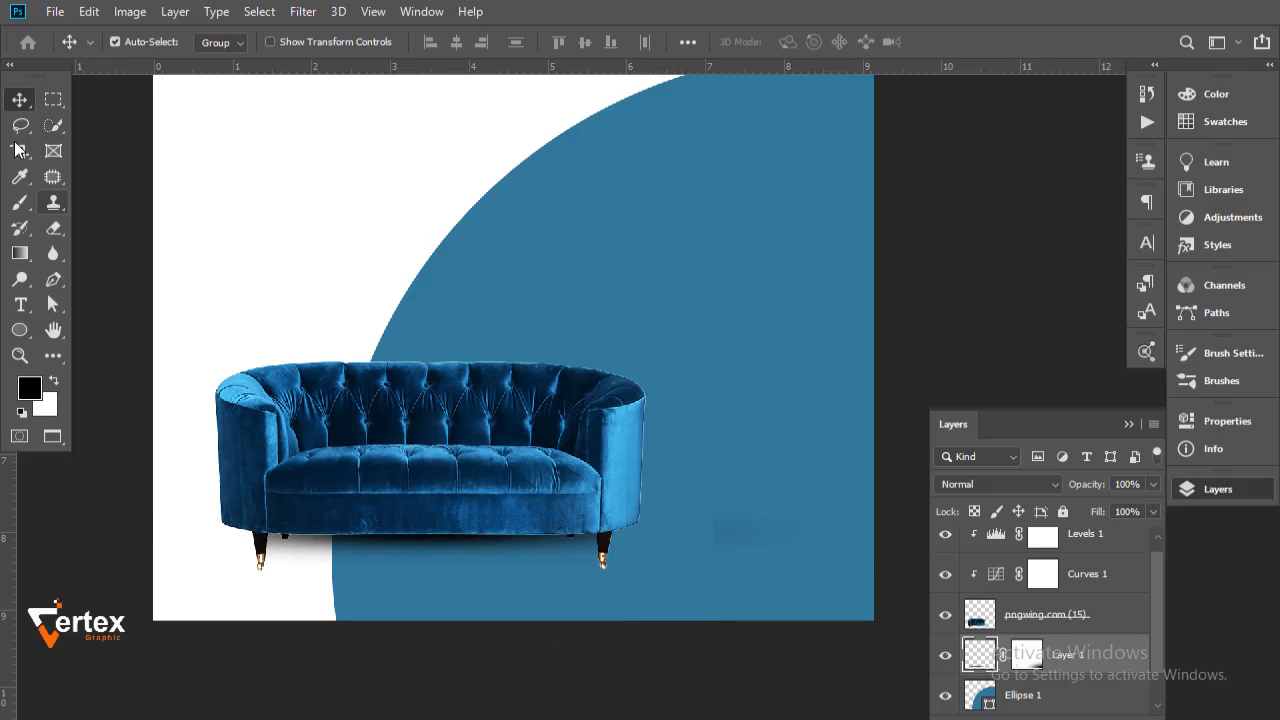
Erase the leftover shadow patch to the right of the sofa with a 70 px eraser at 100% opacity and flow
left_click(53, 228)
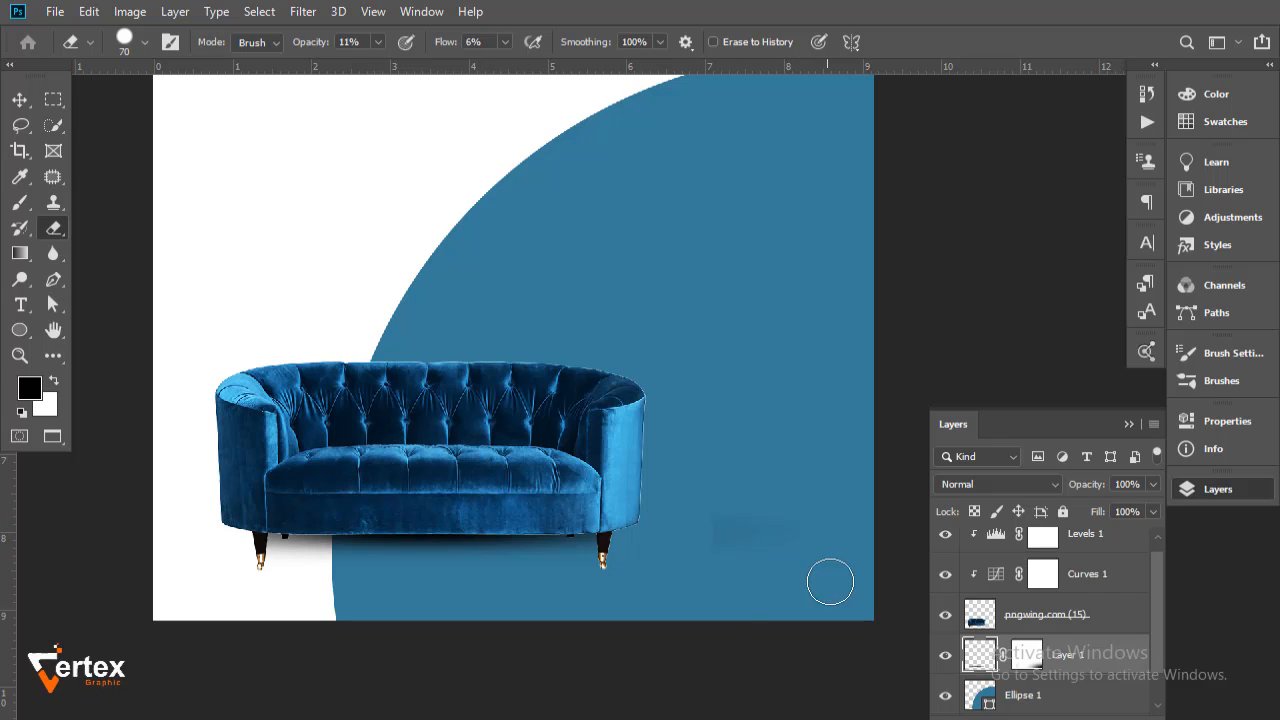
left_click(505, 42)
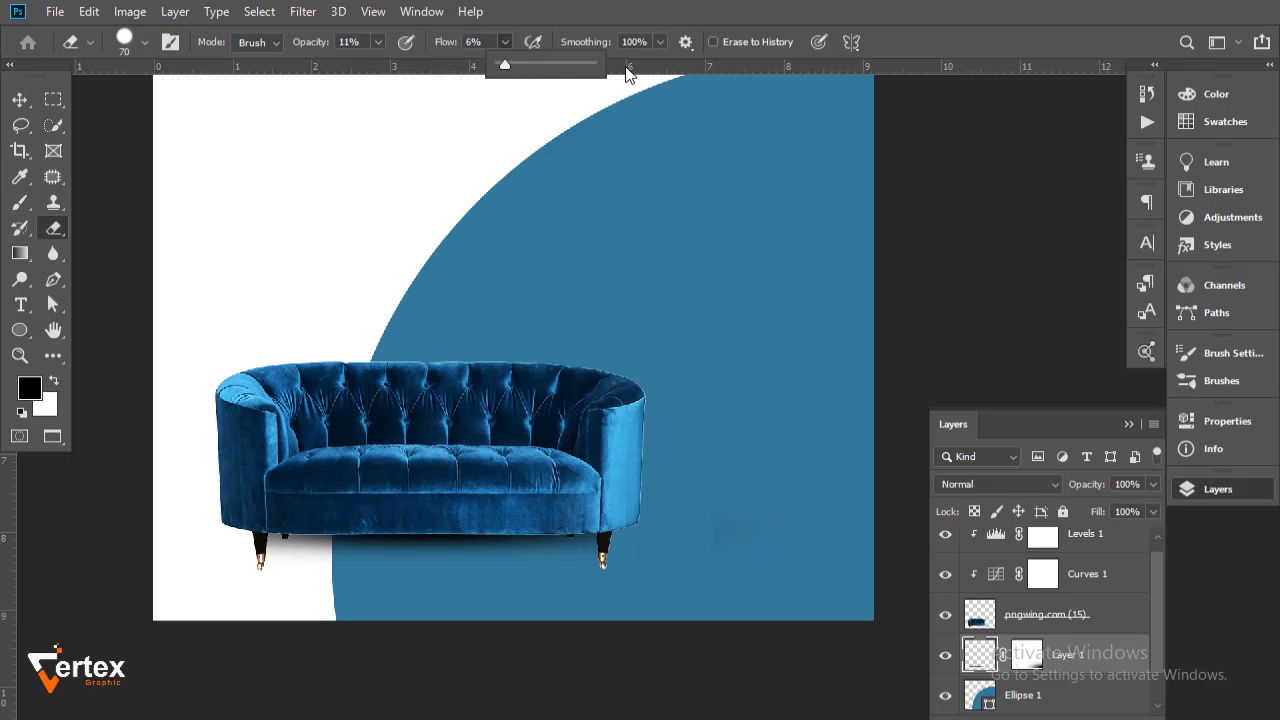
left_click_drag(587, 63, 598, 63)
left_click(382, 42)
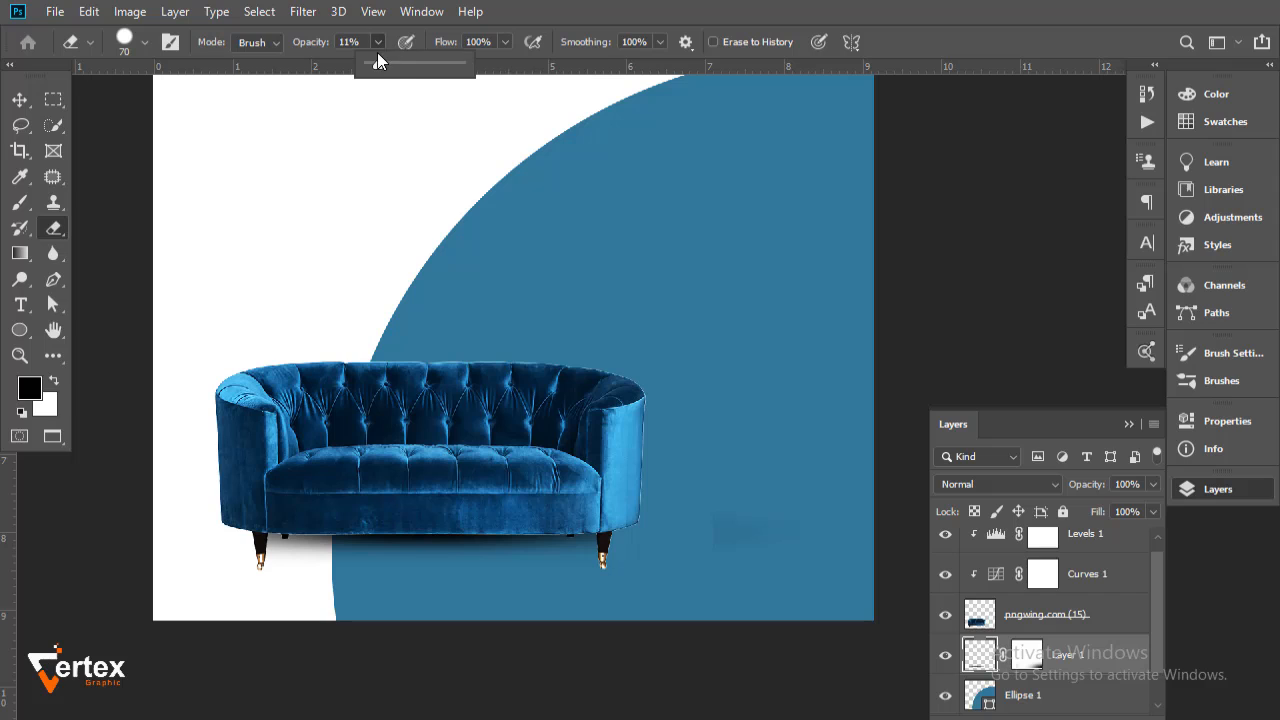
left_click_drag(377, 63, 409, 63)
mouse_move(801, 478)
left_mouse_down()
mouse_move(727, 556)
mouse_move(707, 464)
mouse_move(724, 512)
left_mouse_up()
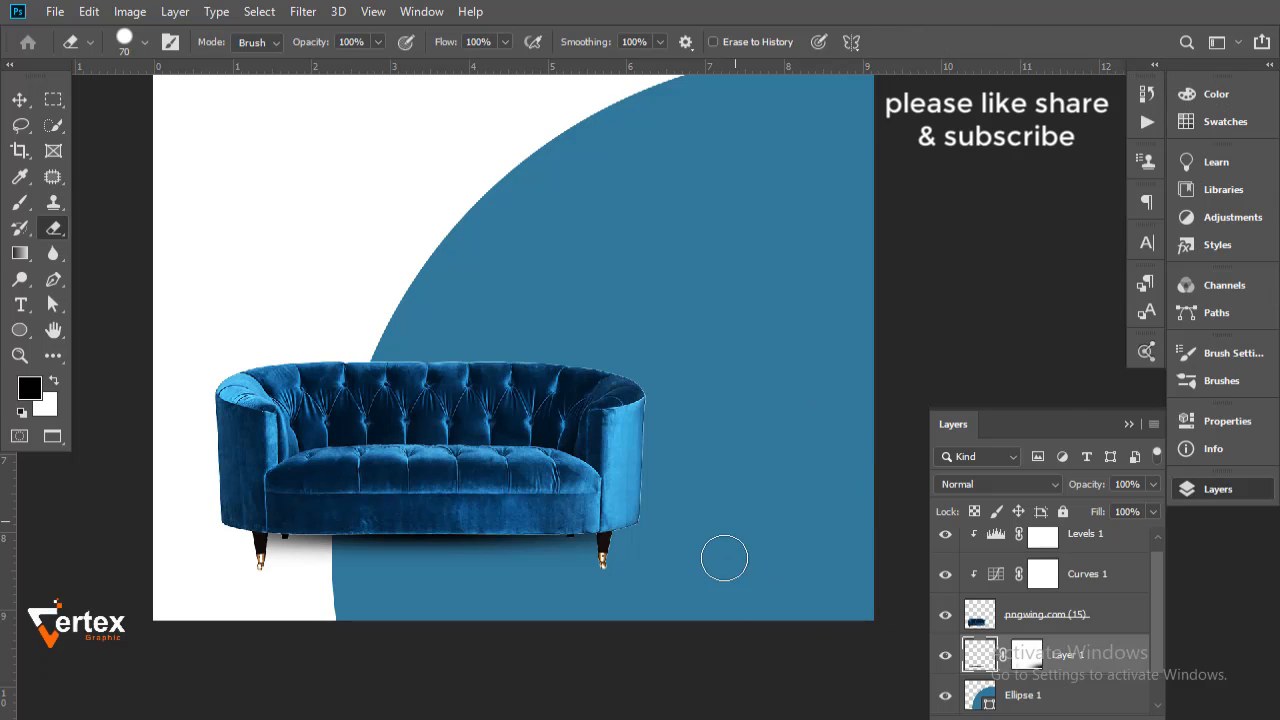
Add a new layer directly below the sofa layer and paint one soft black spot on it with a 600 px brush
left_click(24, 101)
left_click(405, 266)
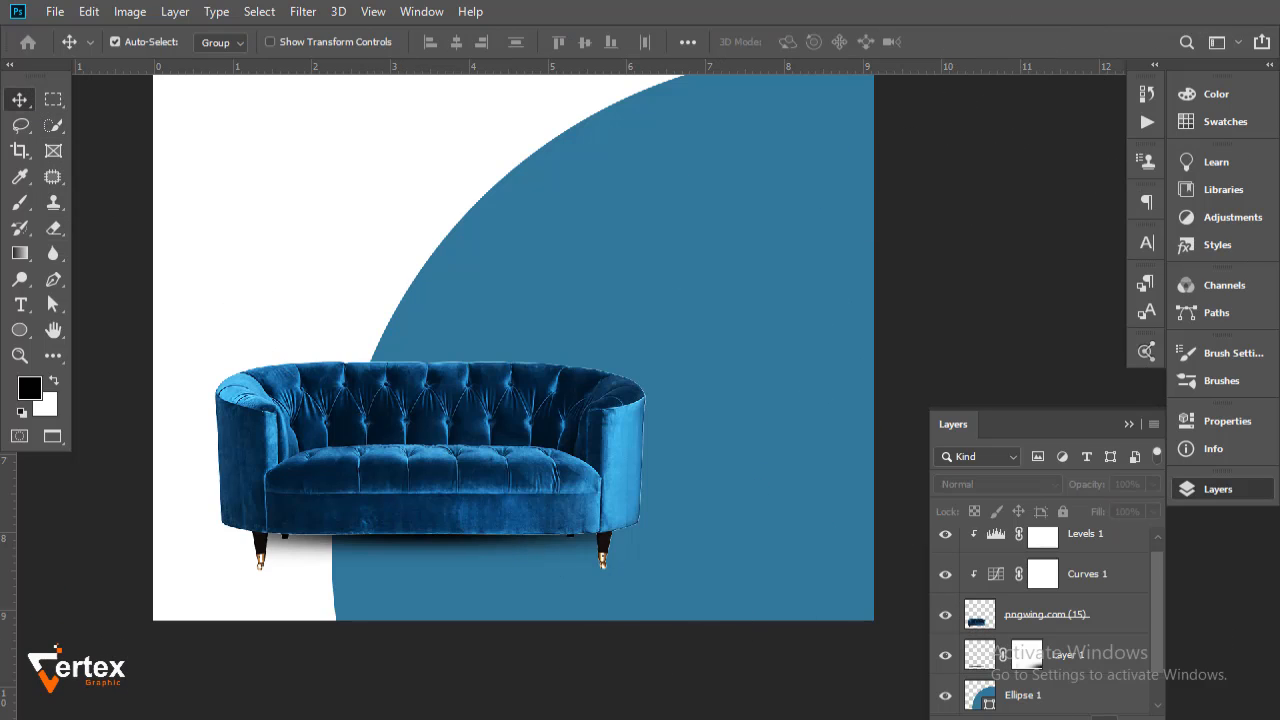
key("ctrl+shift+alt+n")
left_click_drag(1076, 601, 1060, 690)
left_click(18, 203)
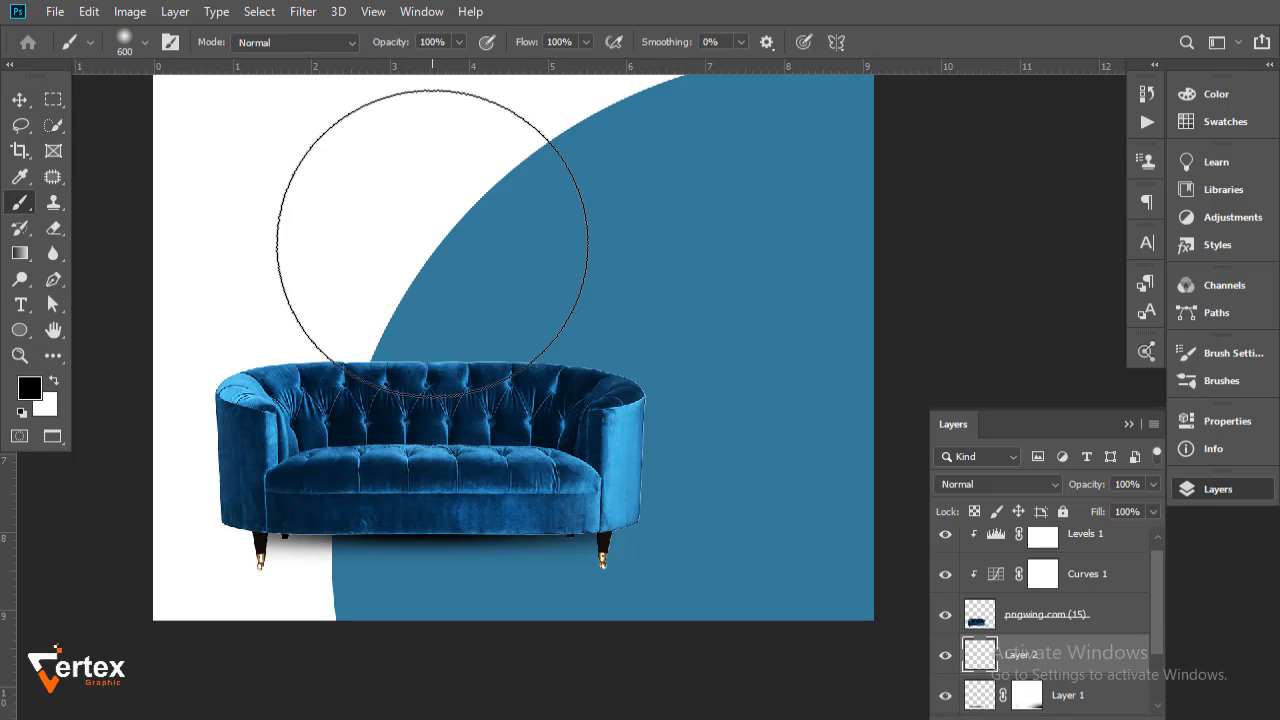
left_click(432, 245)
left_click(18, 100)
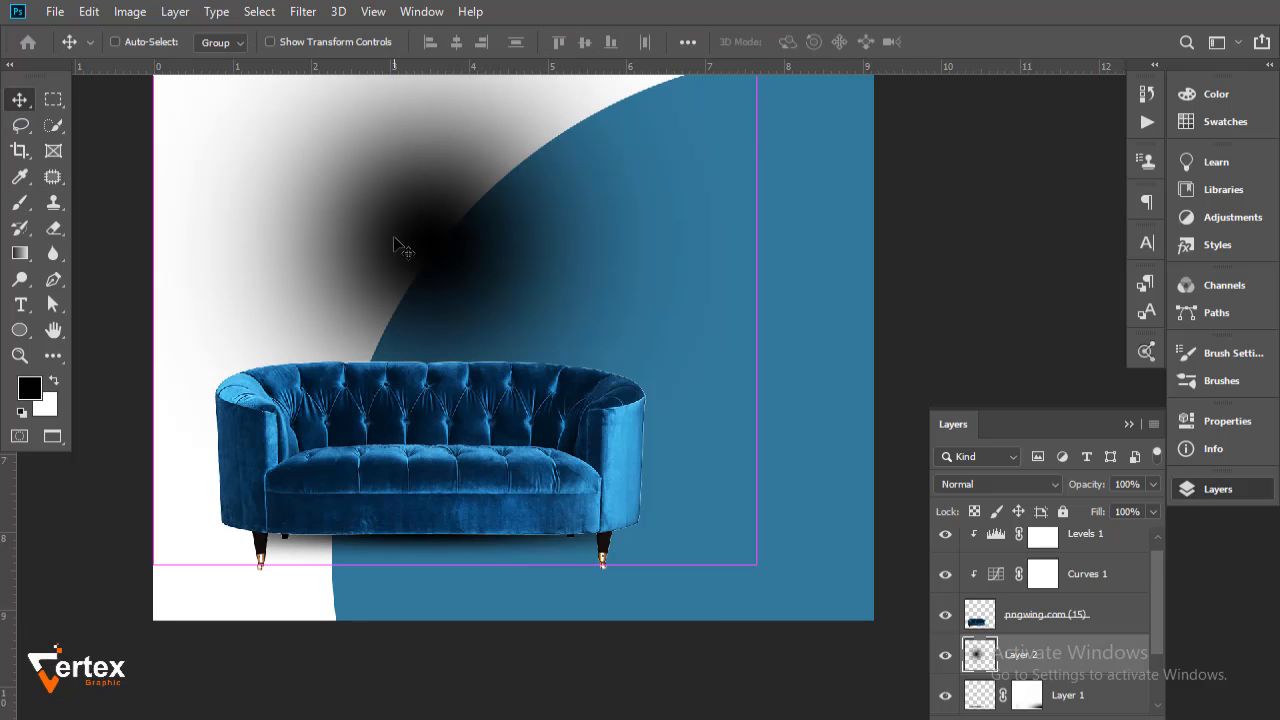
Shrink and flatten the black spot into a small shadow and place it at the foot of the sofa's left leg
key("ctrl+t")
left_click_drag(422, 192, 448, 317)
left_click_drag(486, 270, 488, 386)
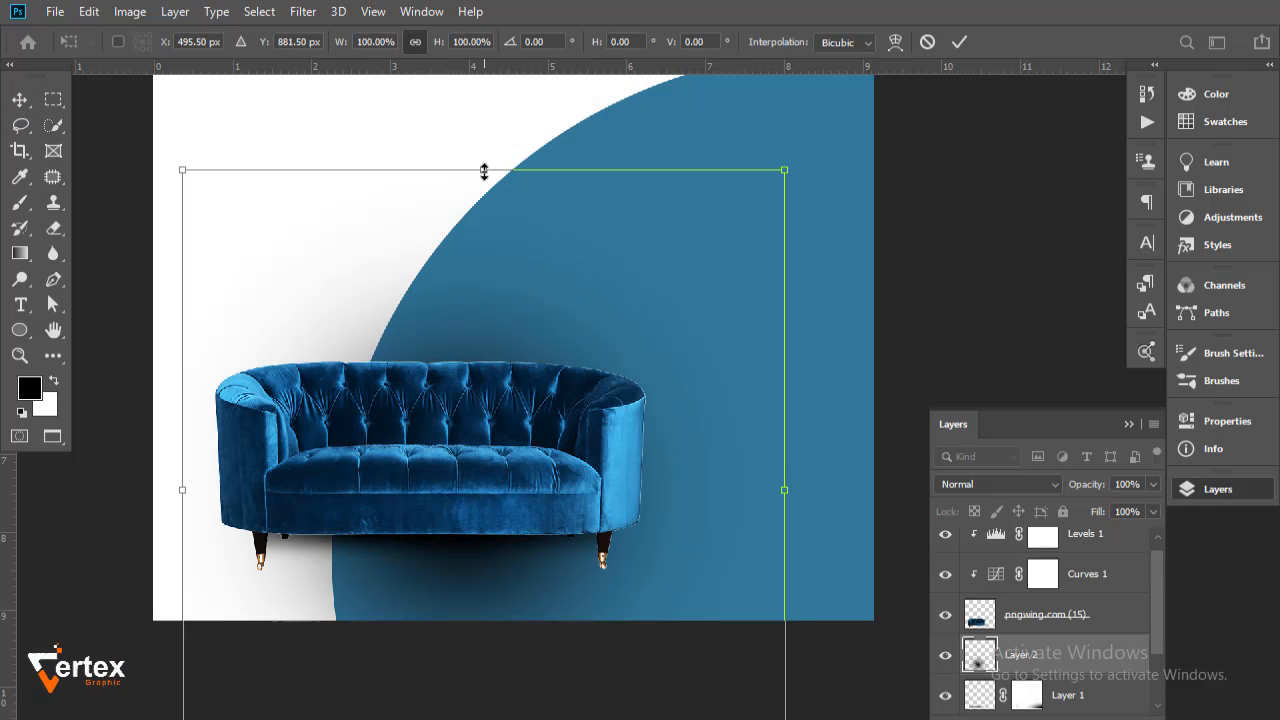
left_click_drag(483, 169, 499, 554)
left_click_drag(499, 620, 462, 256)
left_click_drag(452, 191, 284, 576)
left_click_drag(396, 575, 286, 491)
left_click_drag(191, 571, 282, 580)
key("Return")
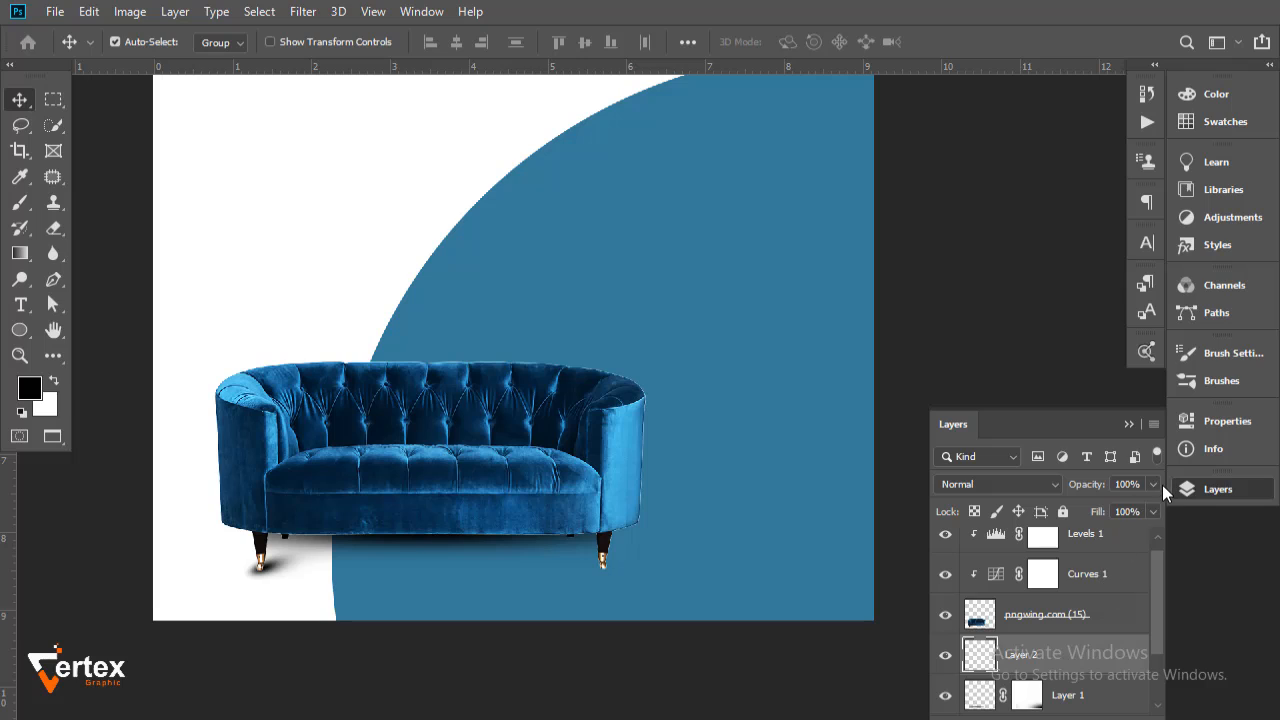
Lower the left leg shadow layer's opacity to 30%
left_click_drag(1156, 485, 1092, 511)
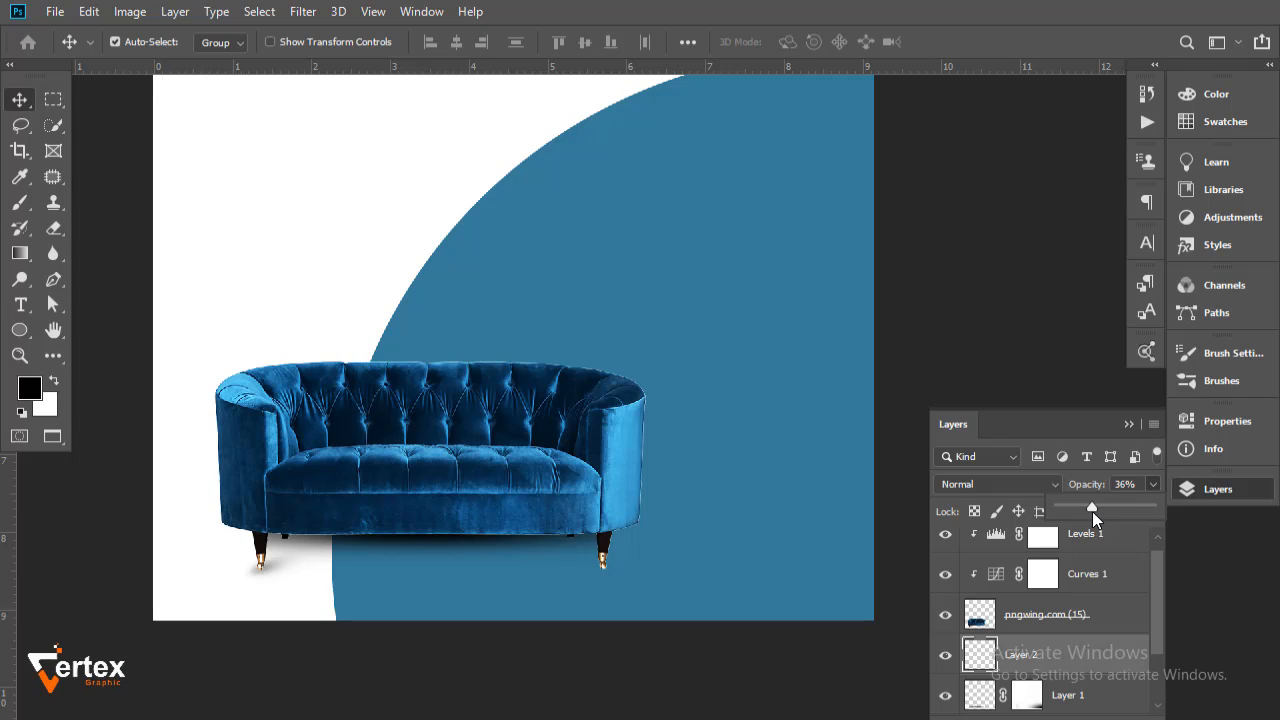
left_click_drag(1092, 511, 1108, 513)
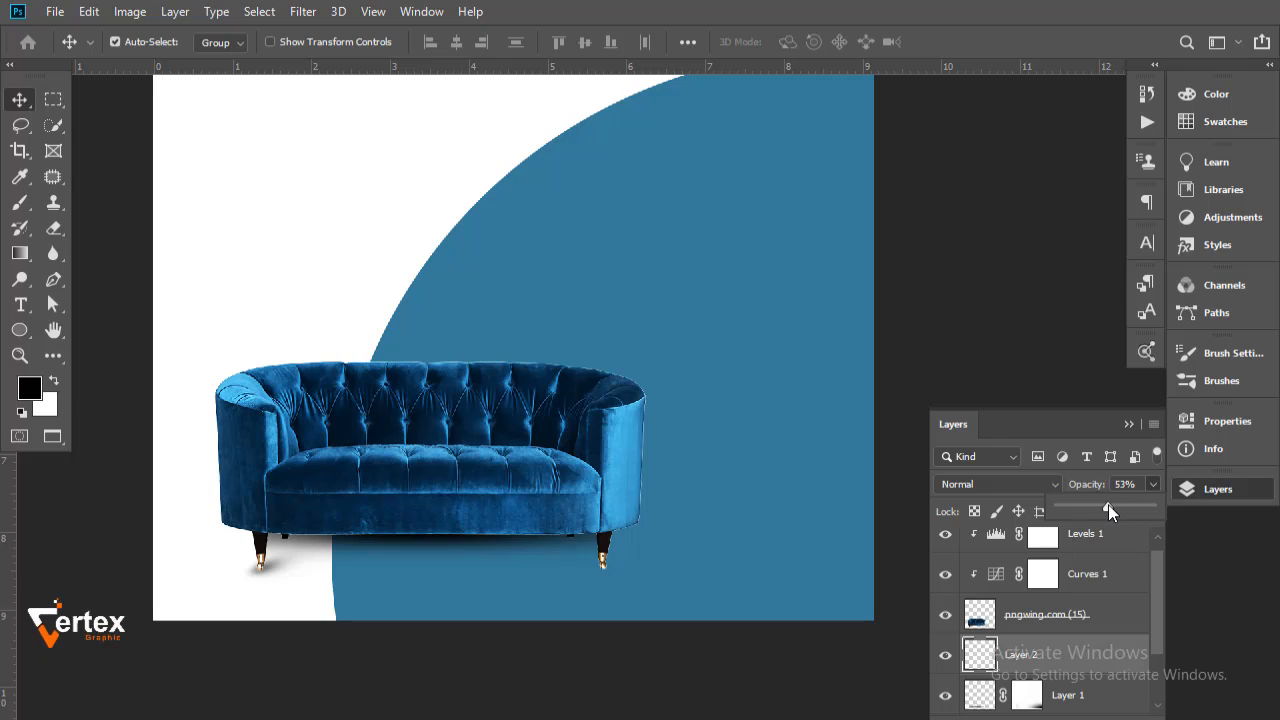
left_click_drag(1108, 504, 1087, 510)
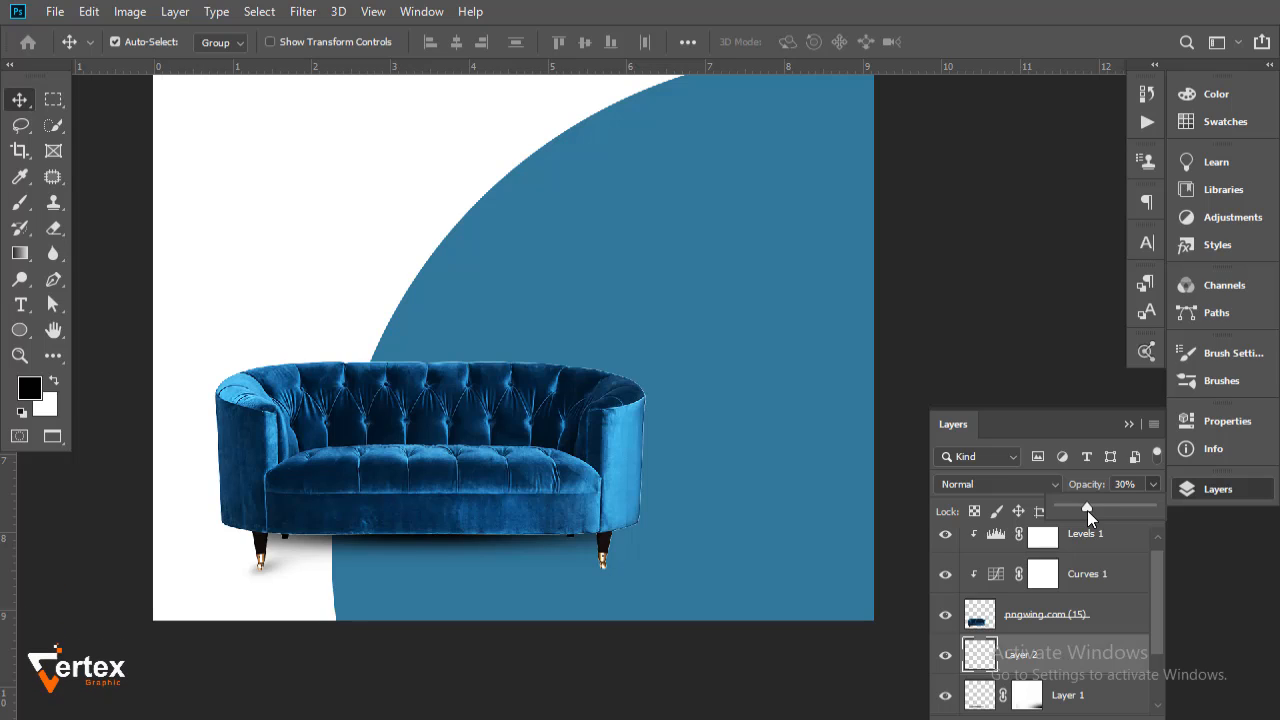
left_click(1088, 429)
Duplicate the leg shadow, flip the copy horizontally, and place it at the foot of the sofa's right leg
key("ctrl+j")
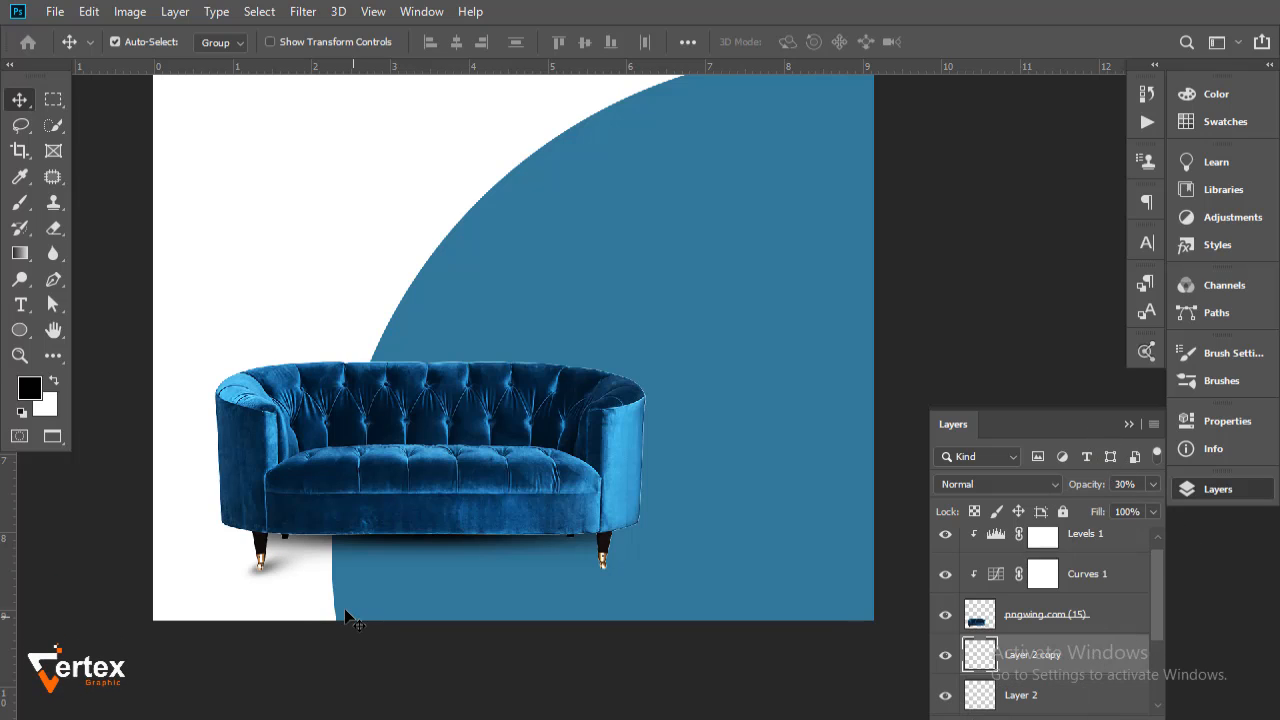
key("ctrl+t")
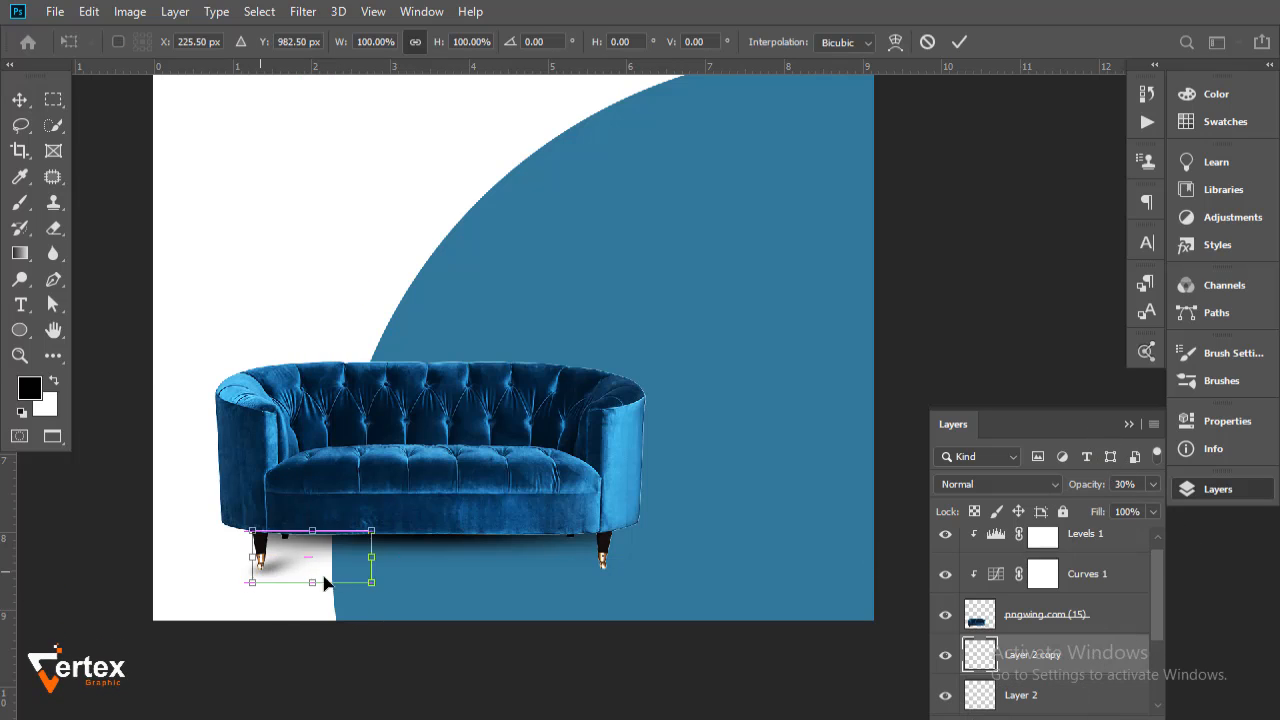
left_click_drag(324, 582, 590, 576)
right_click(606, 588)
left_click(672, 553)
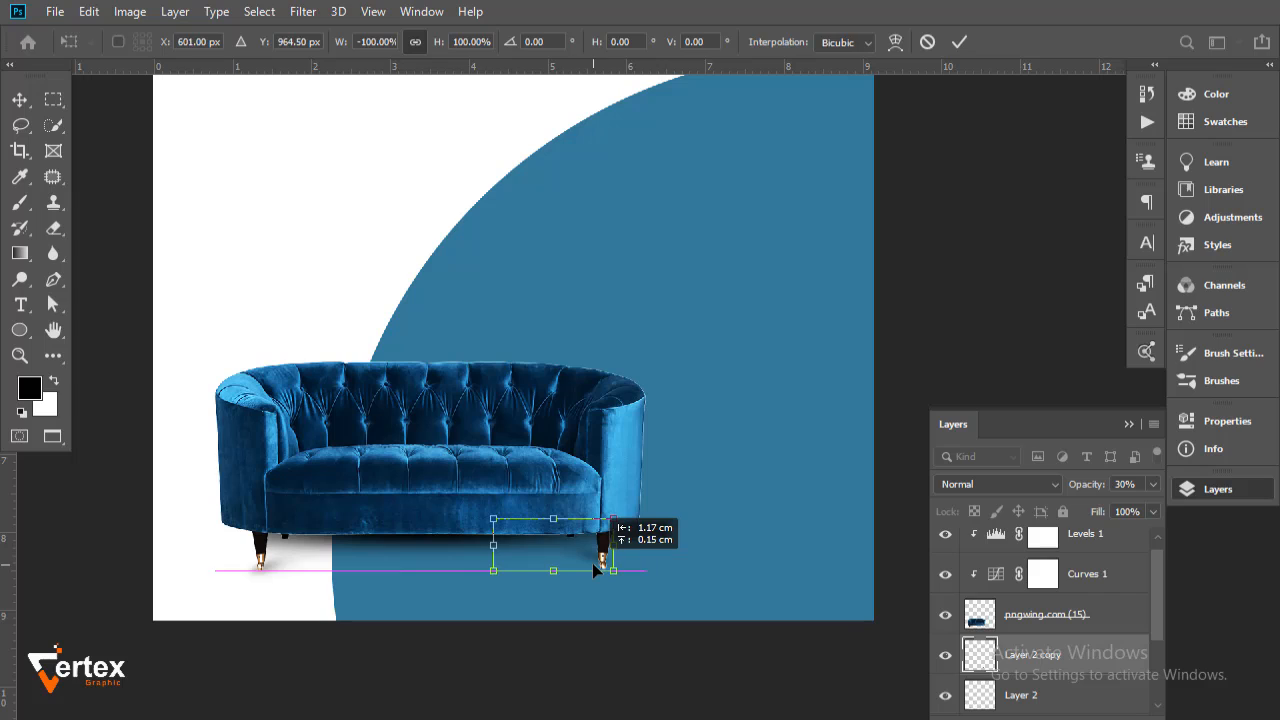
left_click_drag(592, 563, 592, 562)
key("Return")
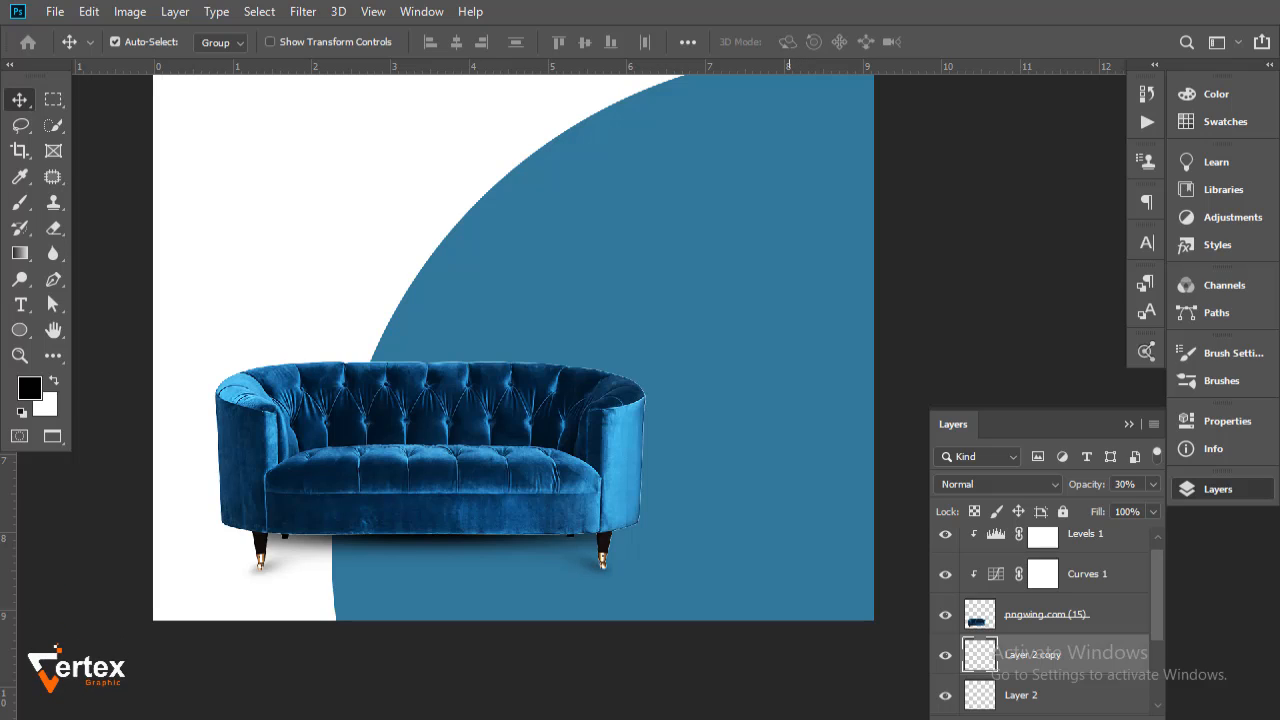
Add a text layer reading "Home" in the white area above the sofa
left_click_drag(463, 457, 478, 473)
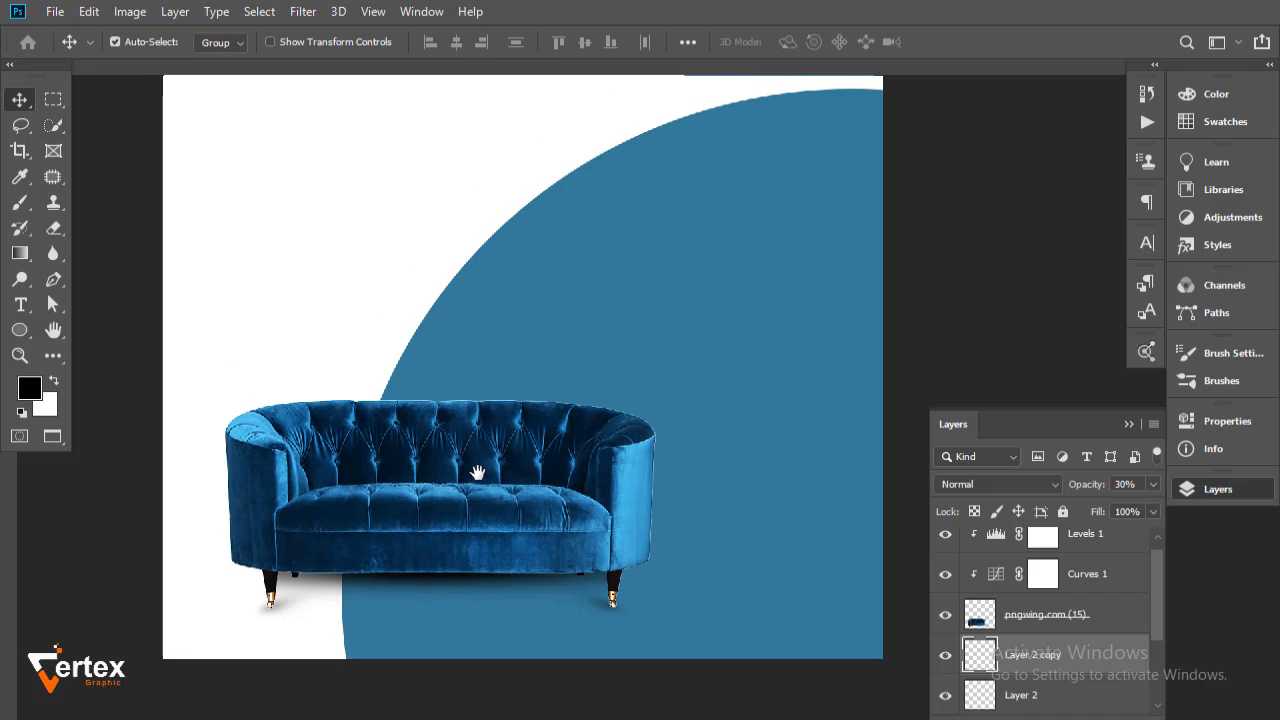
key("ctrl+r")
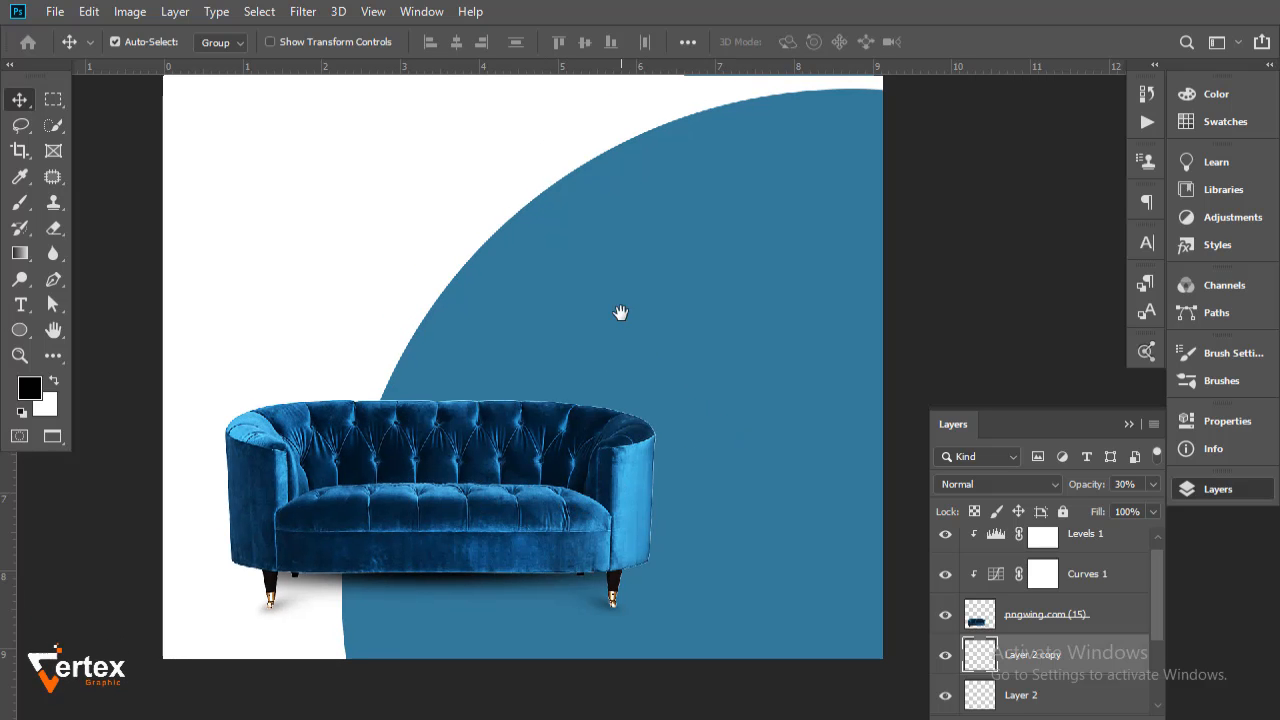
key("ctrl+r")
left_click_drag(617, 309, 634, 429)
key("ctrl+r")
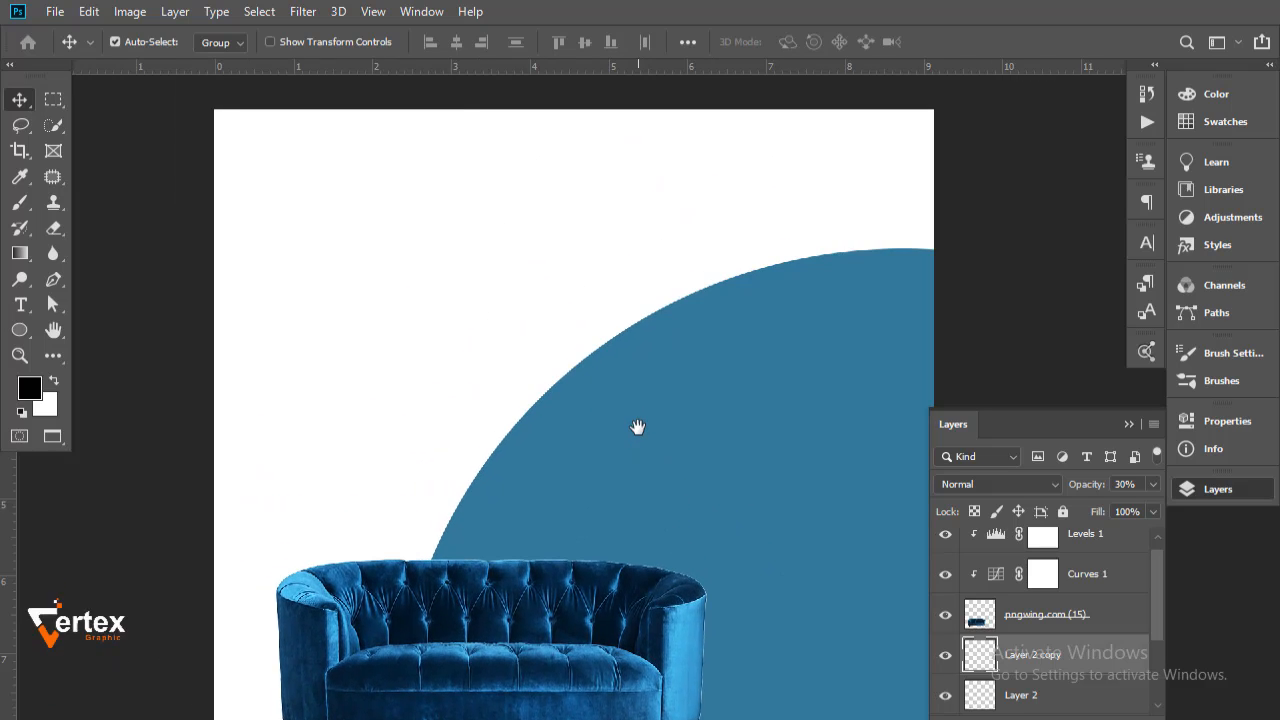
left_click_drag(572, 310, 587, 322)
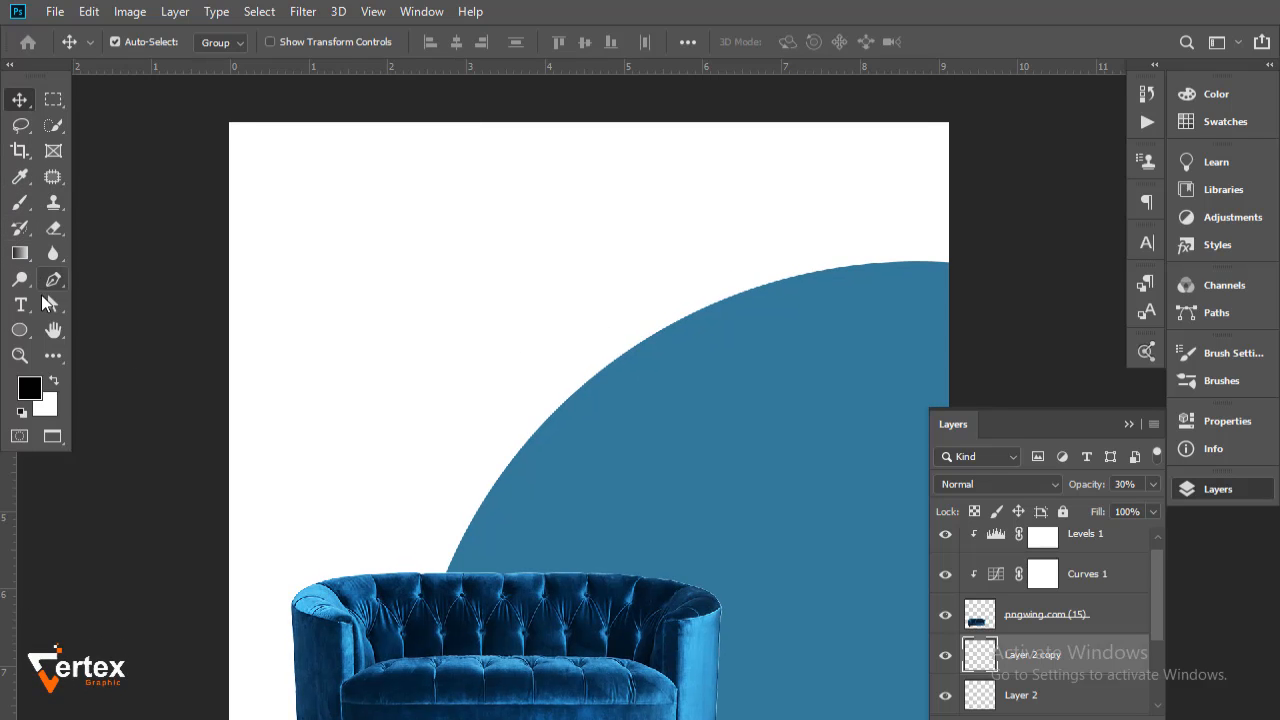
left_click(20, 304)
left_click(353, 210)
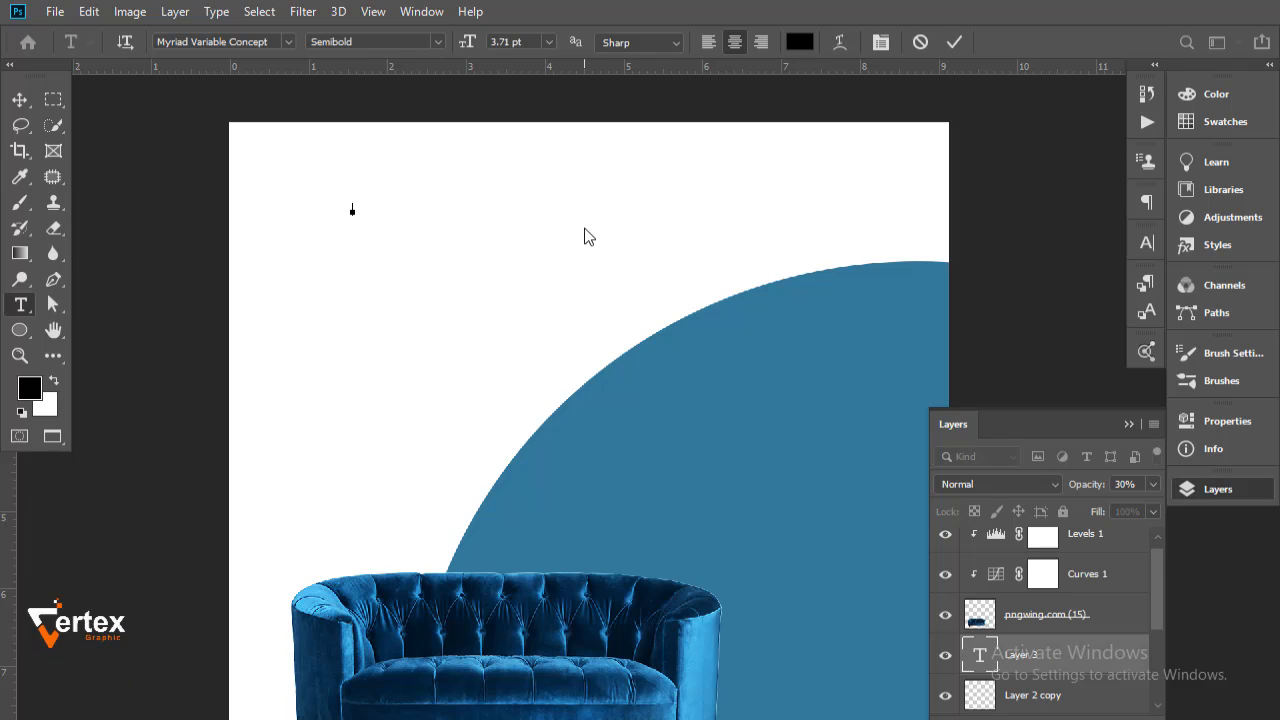
type("Home")
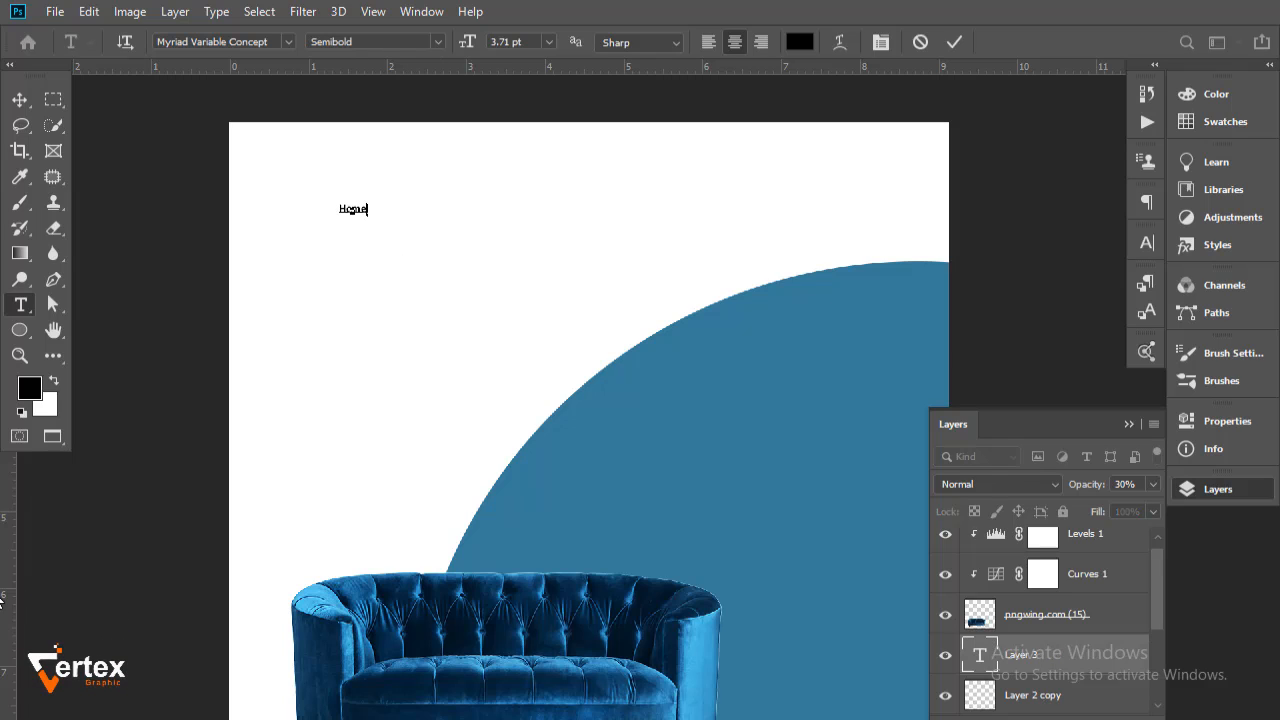
Try to set the Home text's font style to Bold SemiCondensed
left_click(1148, 244)
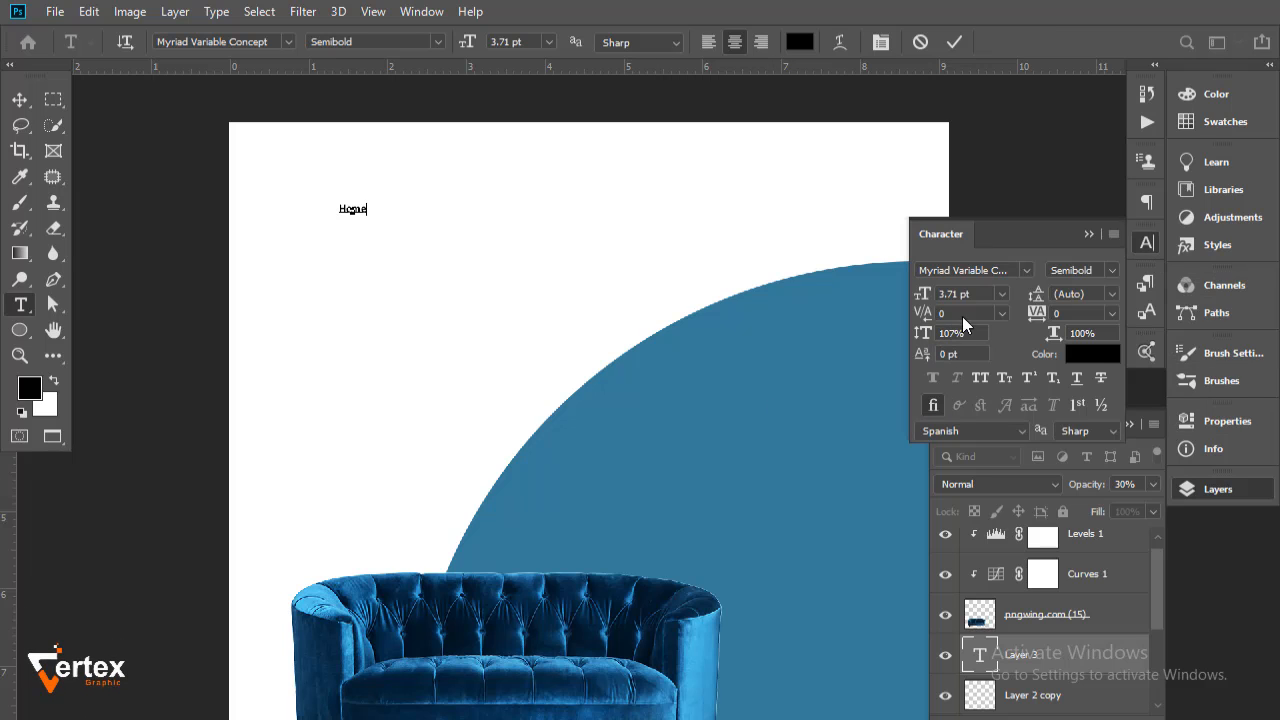
left_click(1116, 266)
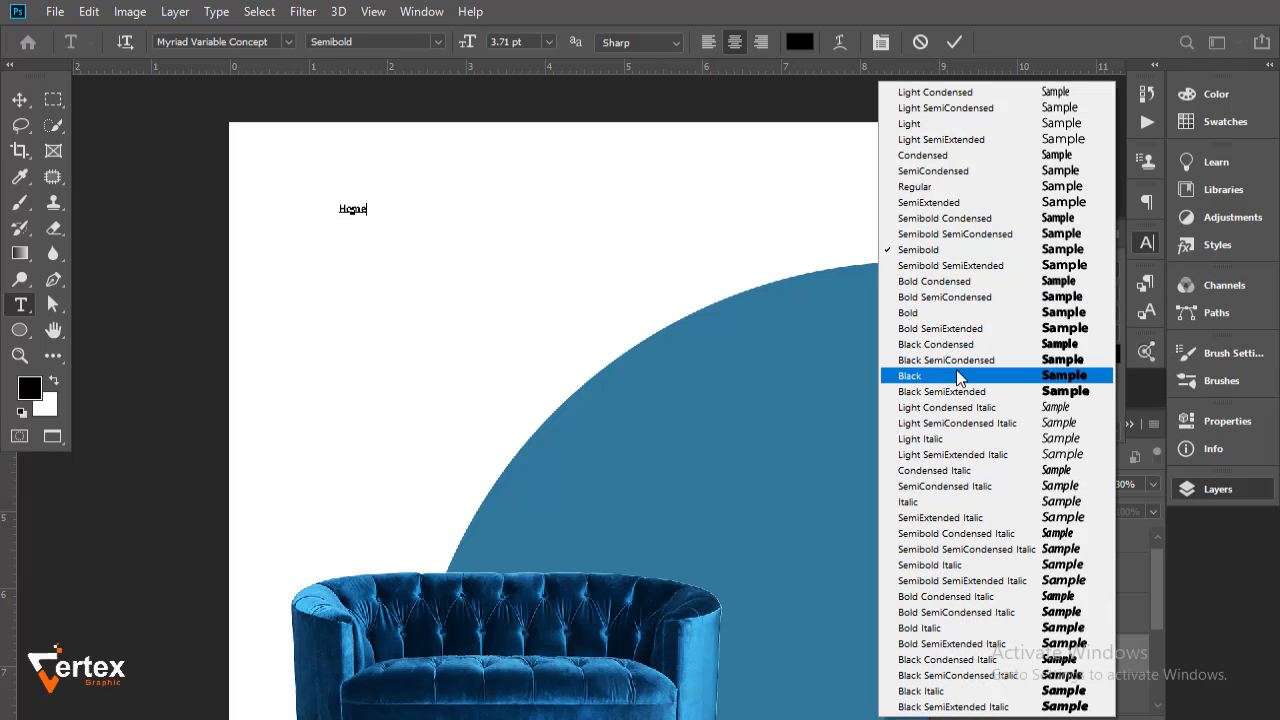
left_click(930, 296)
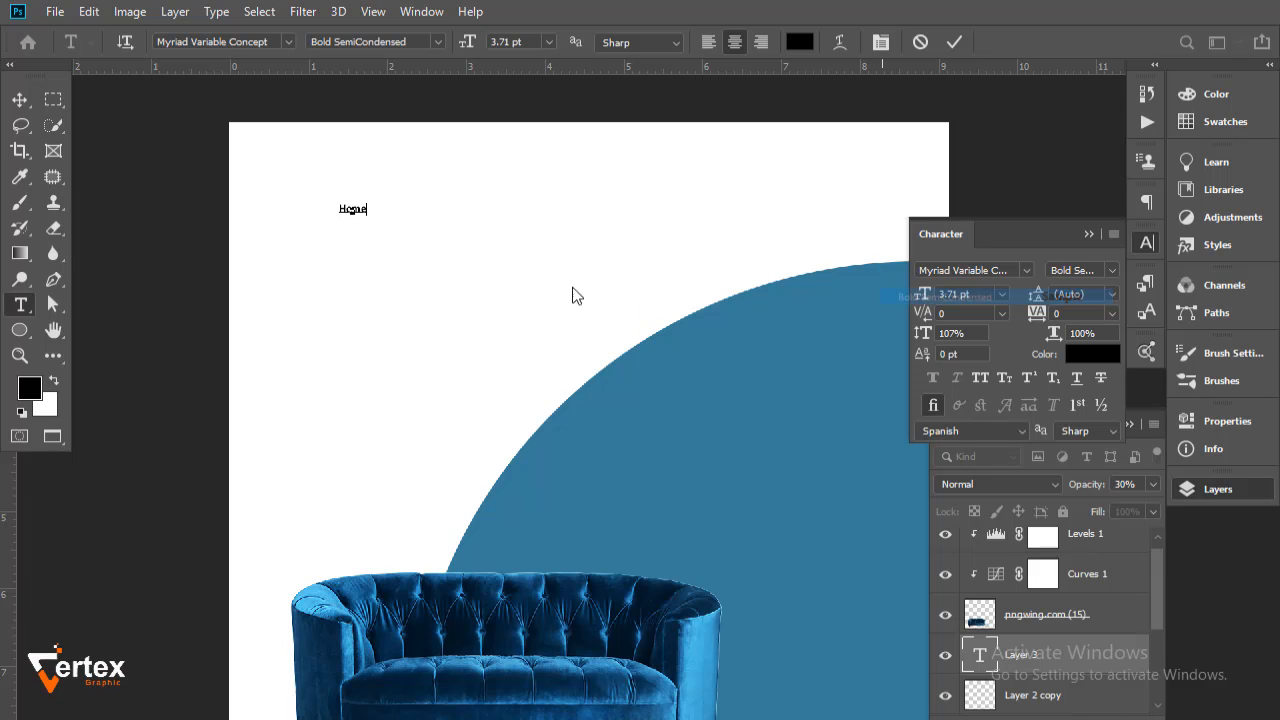
left_click(440, 270)
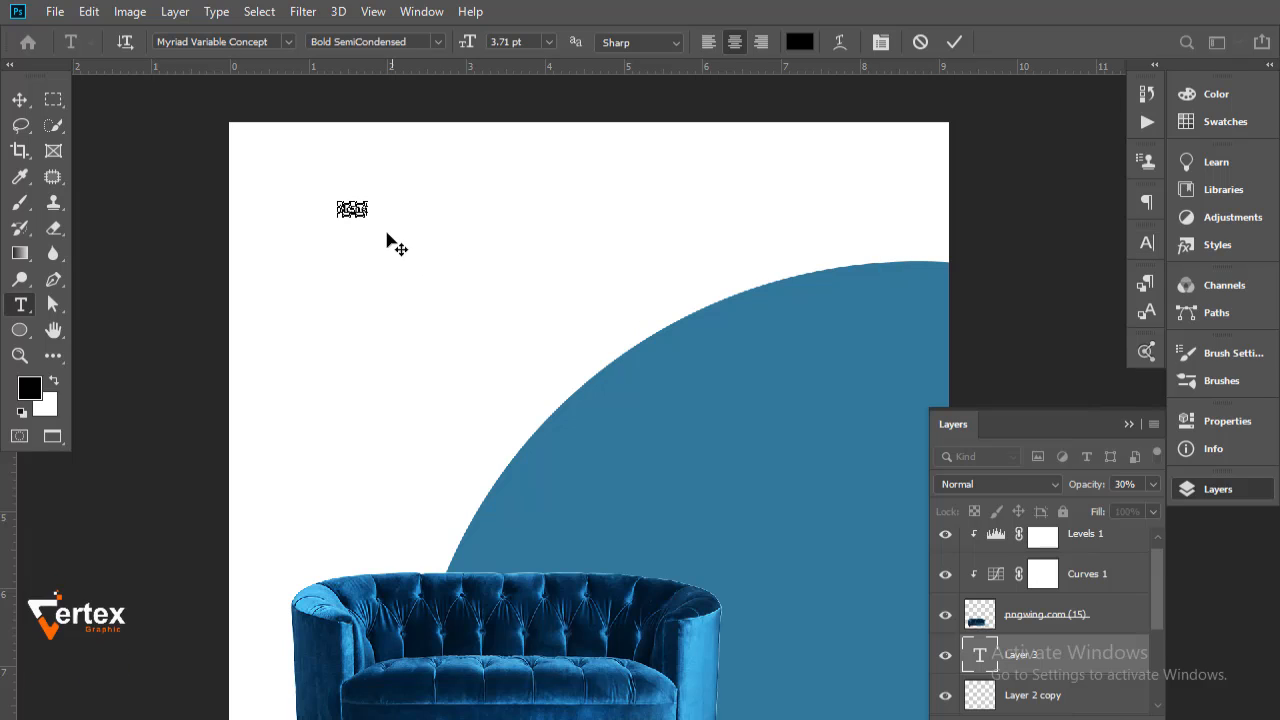
Scale the Home text to about 410% and place it in the canvas's upper-left corner
left_click(20, 100)
key("ctrl+t")
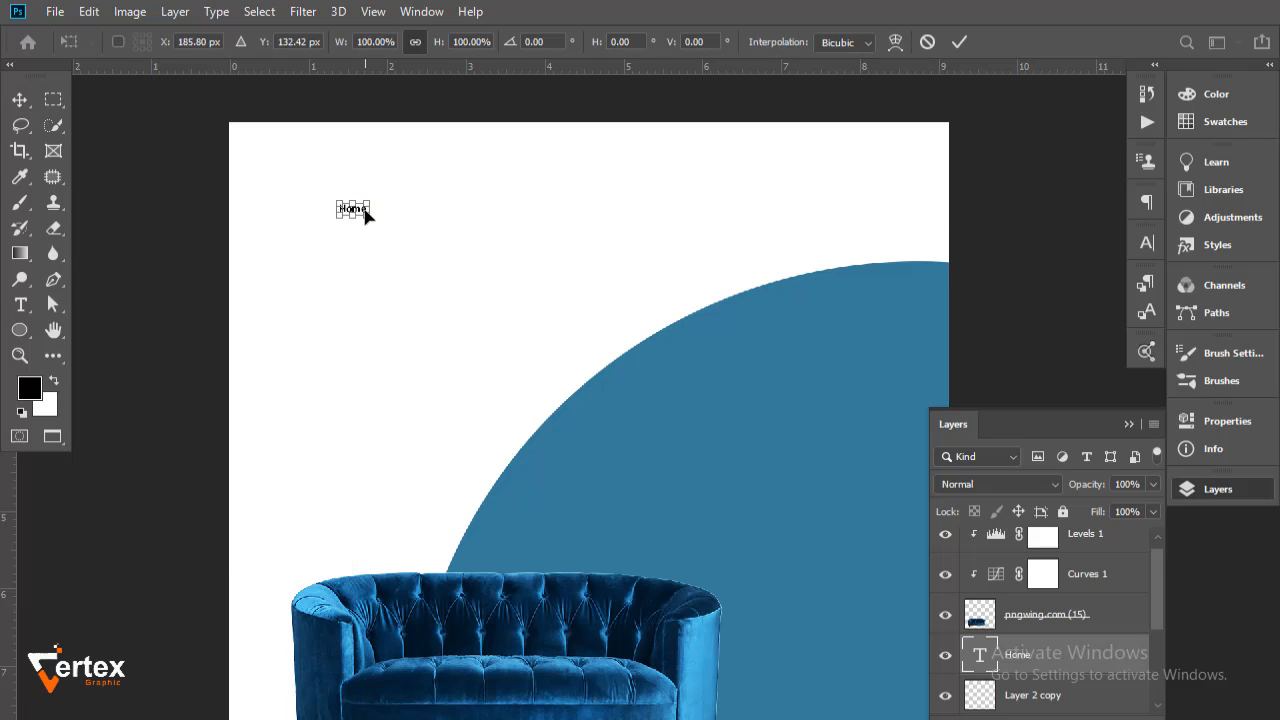
left_click_drag(366, 209, 232, 118)
mouse_move(305, 180)
left_mouse_down()
mouse_move(398, 250)
mouse_move(363, 196)
mouse_move(308, 166)
left_mouse_up()
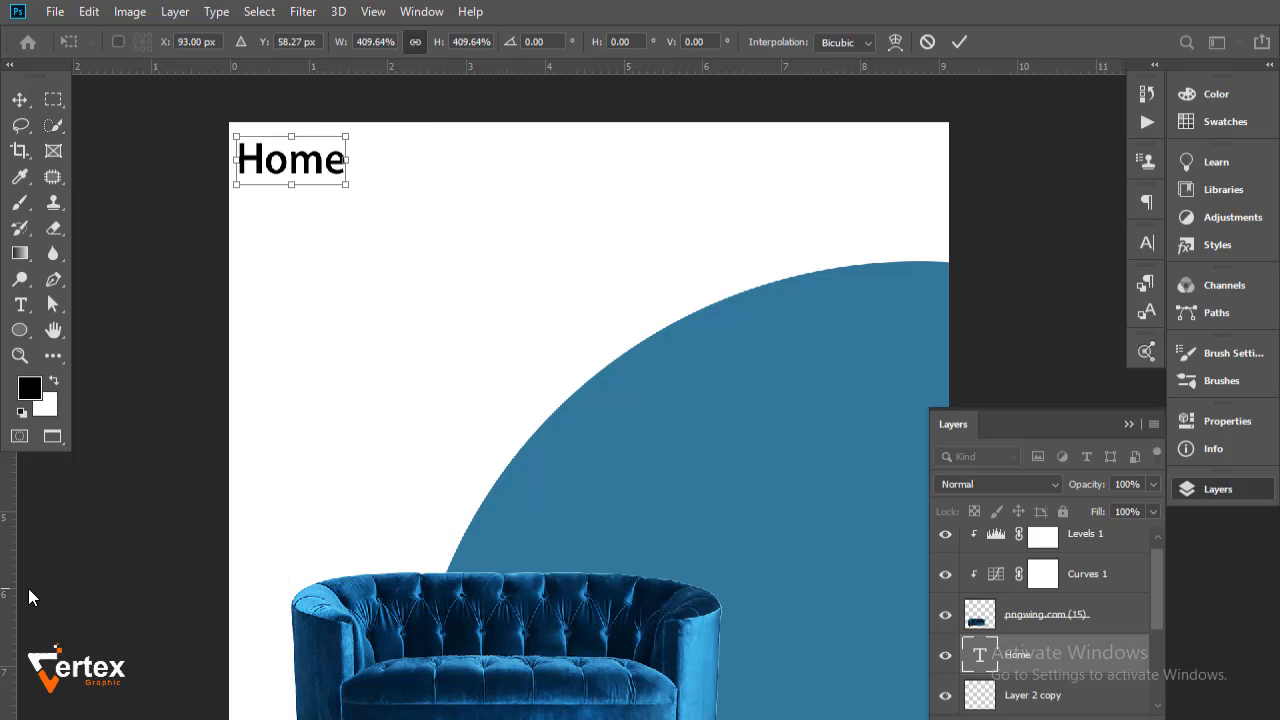
key("Return")
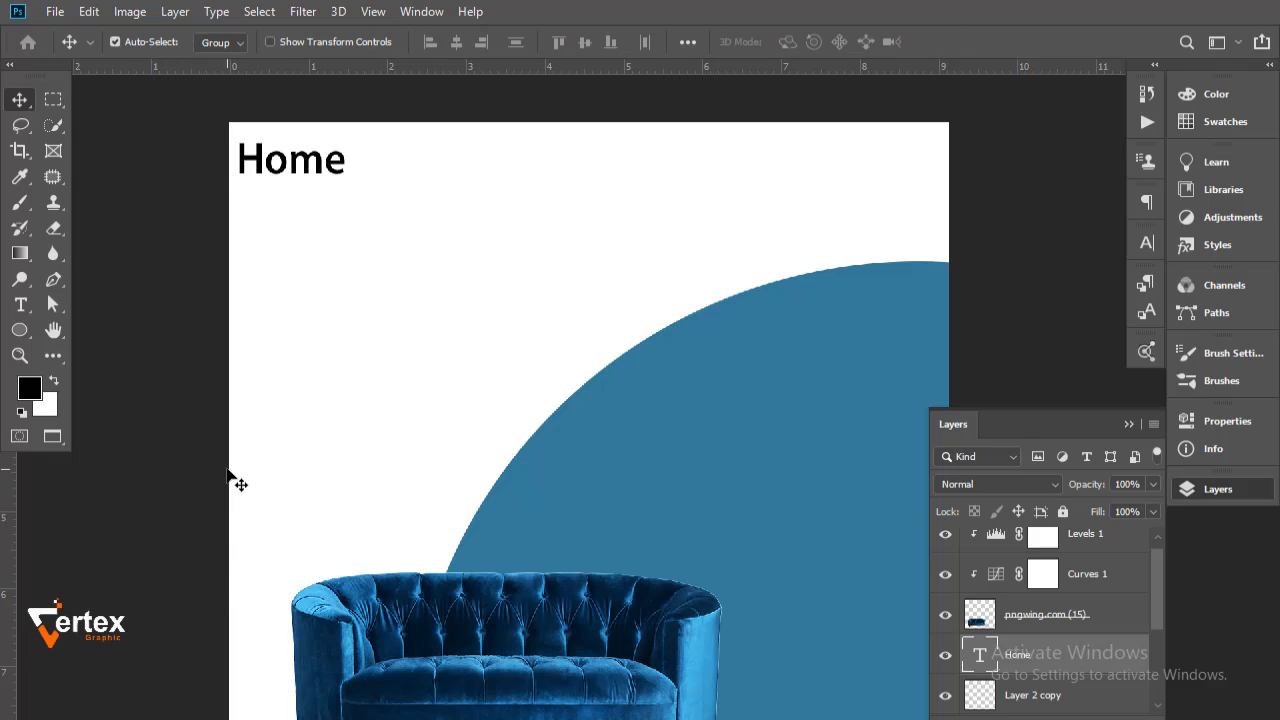
Add a vertical guide just inside the canvas's left edge and align the Home text's left side to it
left_click_drag(11, 600, 247, 615)
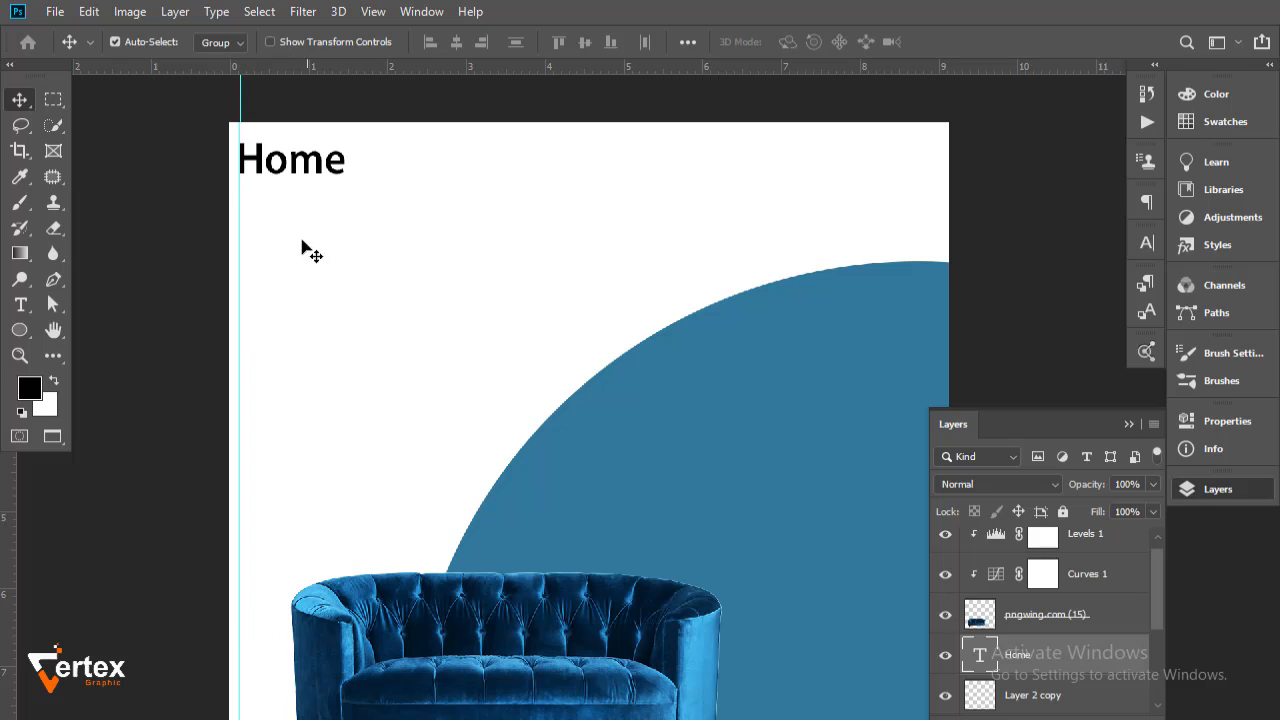
left_click_drag(271, 177, 274, 192)
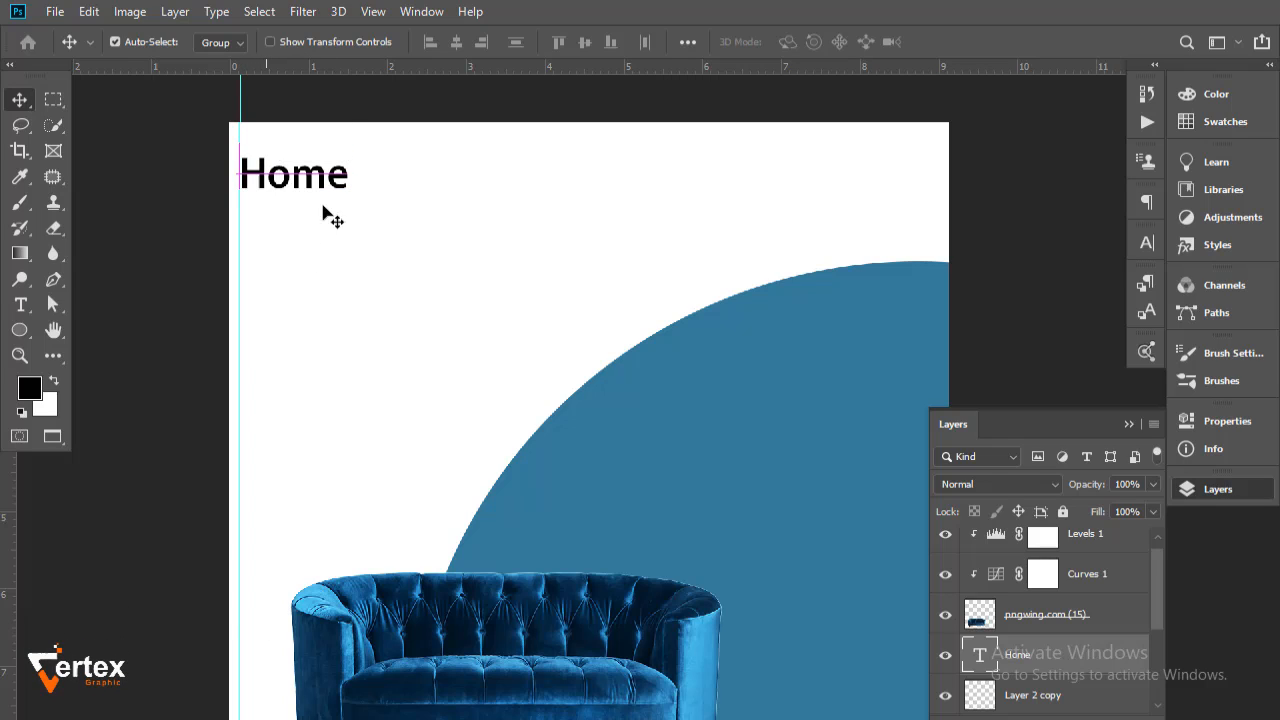
key("Up")
key("Up")
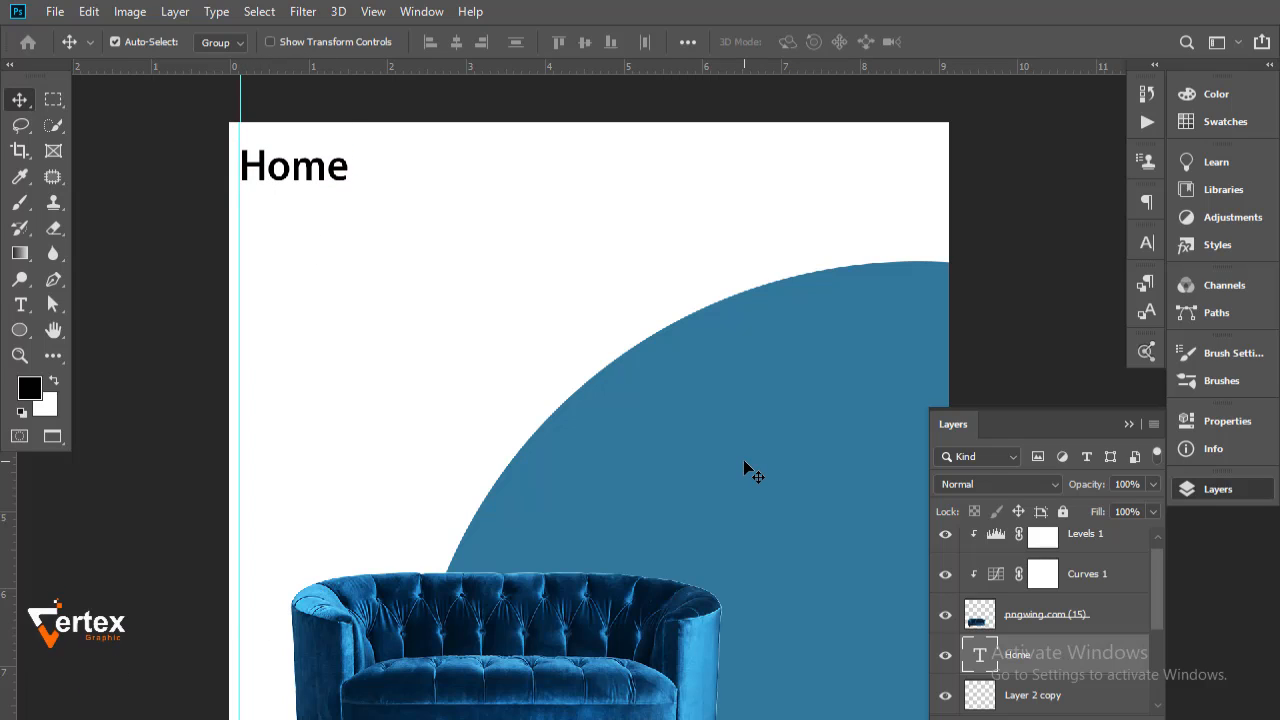
key("Left")
key("Left")
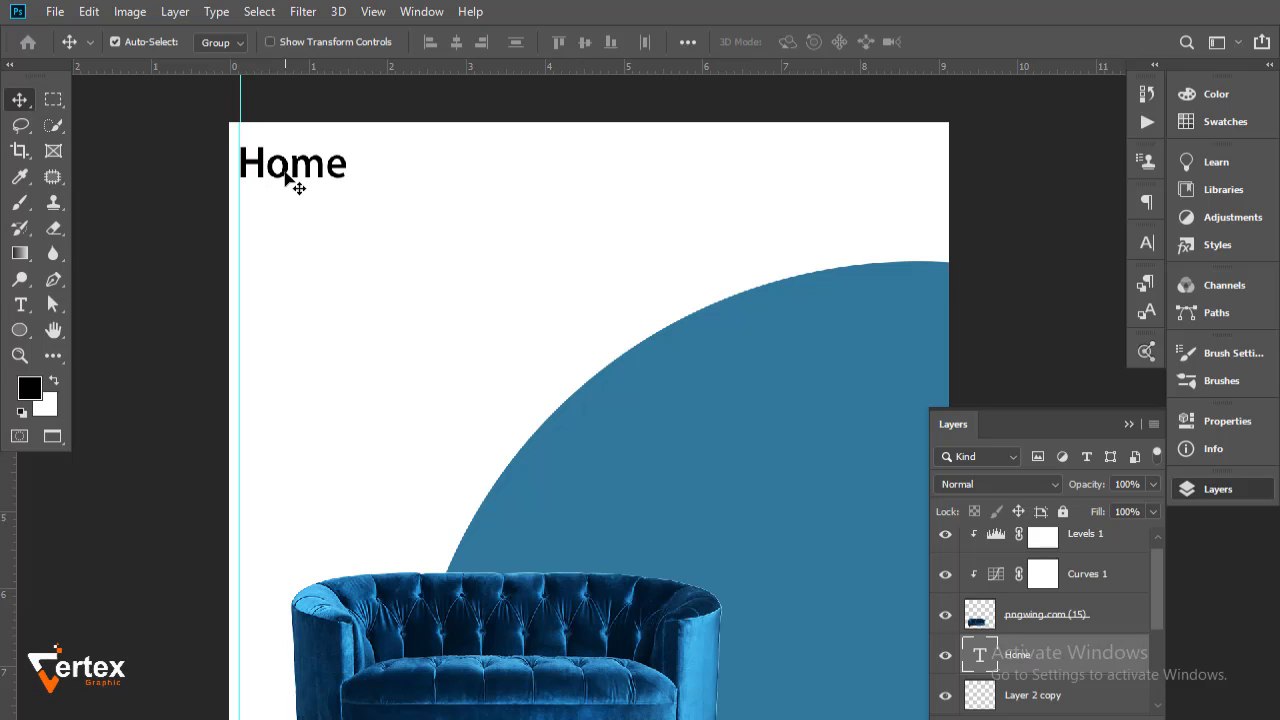
Duplicate the Home text directly below itself and change the copy to "Comfort"
left_click_drag(283, 172, 286, 208)
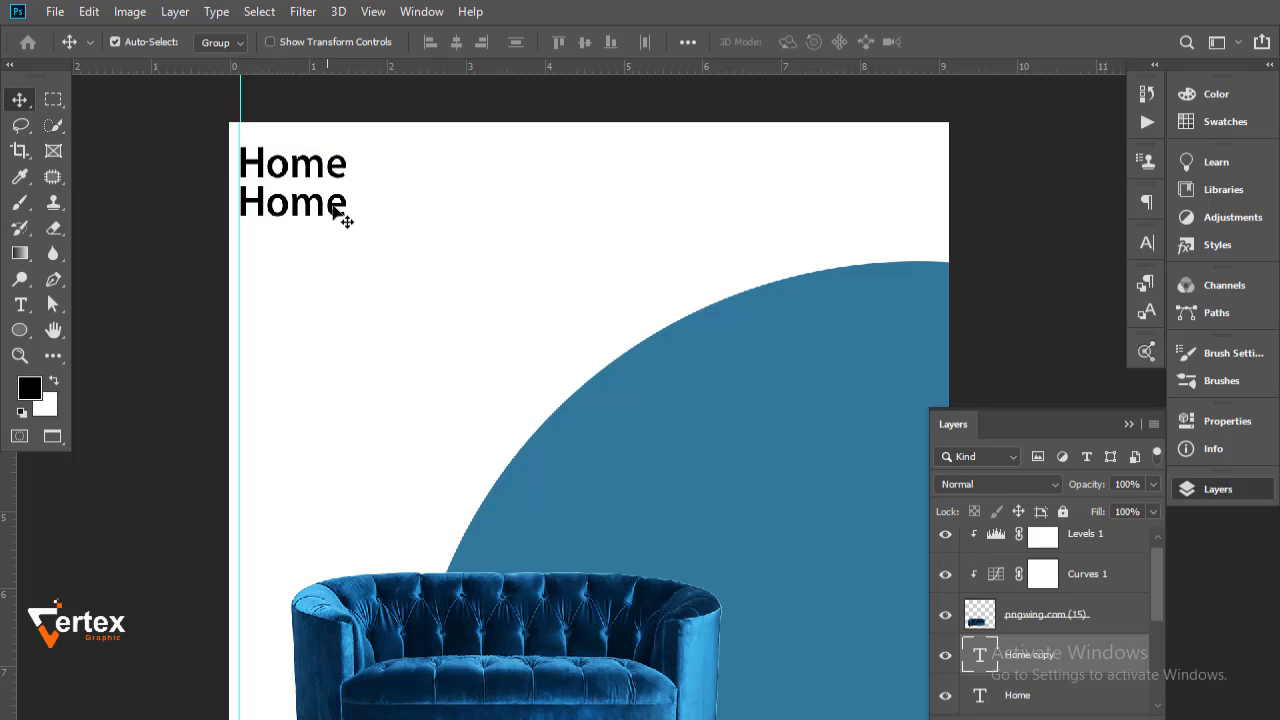
key("t")
double_click(336, 209)
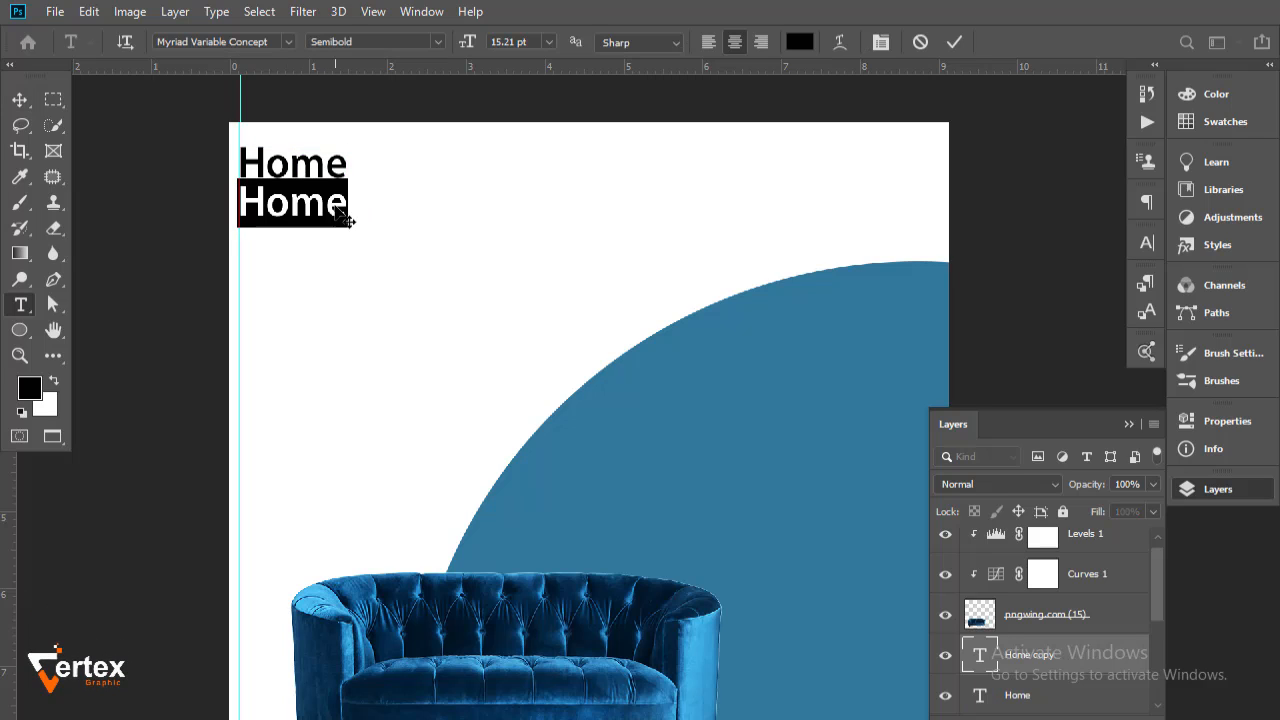
type("Co")
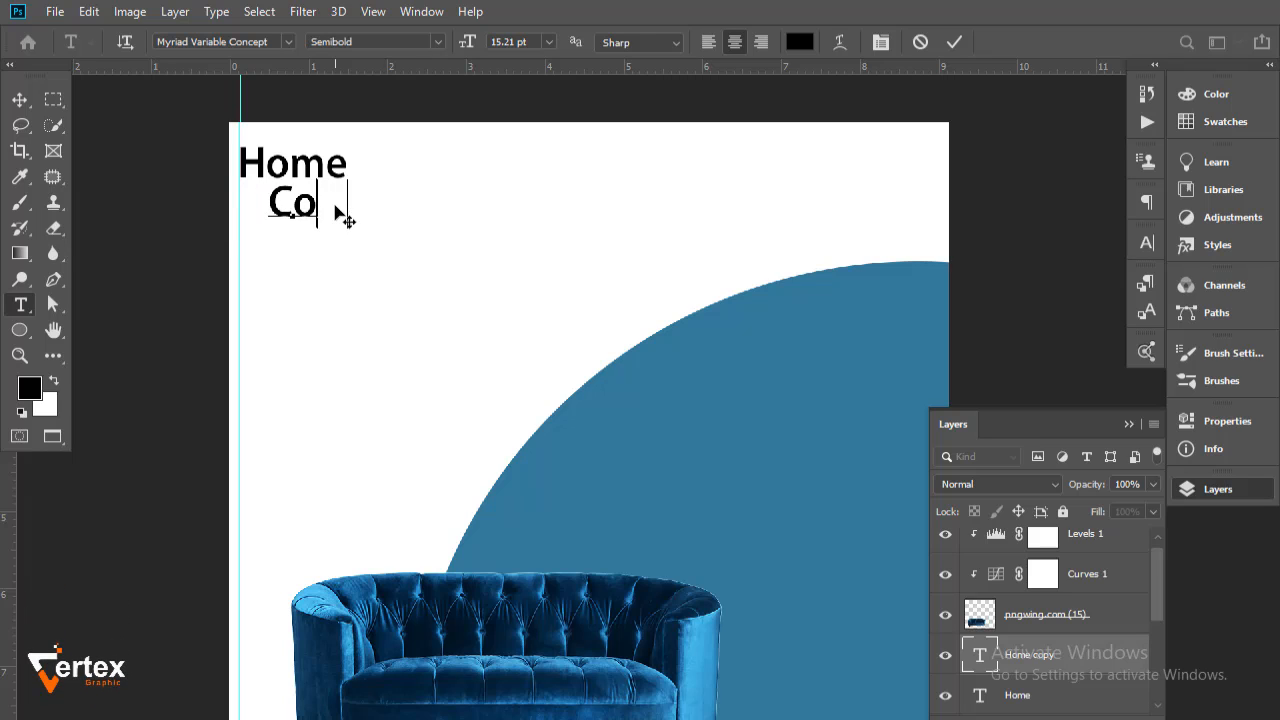
type("nmn")
key("BackSpace")
type("fort")
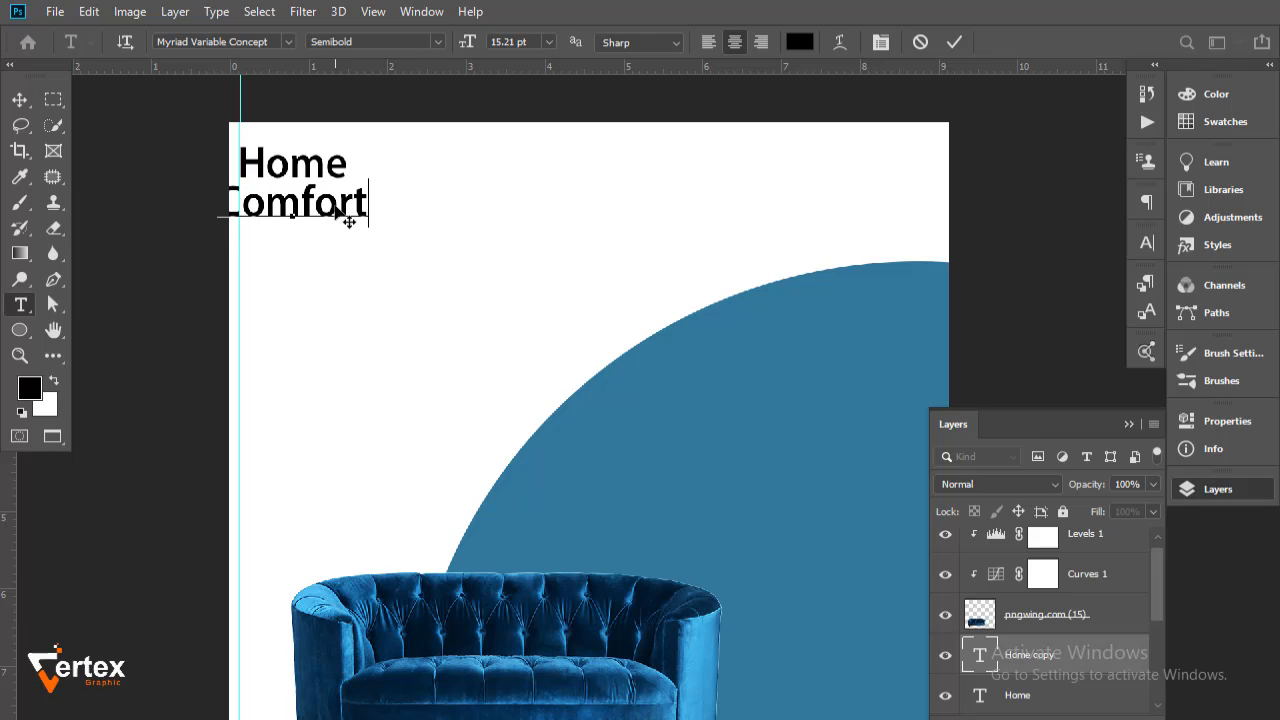
Set the Comfort text's size to 26.21 pt and align its left edge to the guide below Home
left_click(19, 99)
left_click_drag(266, 214, 287, 223)
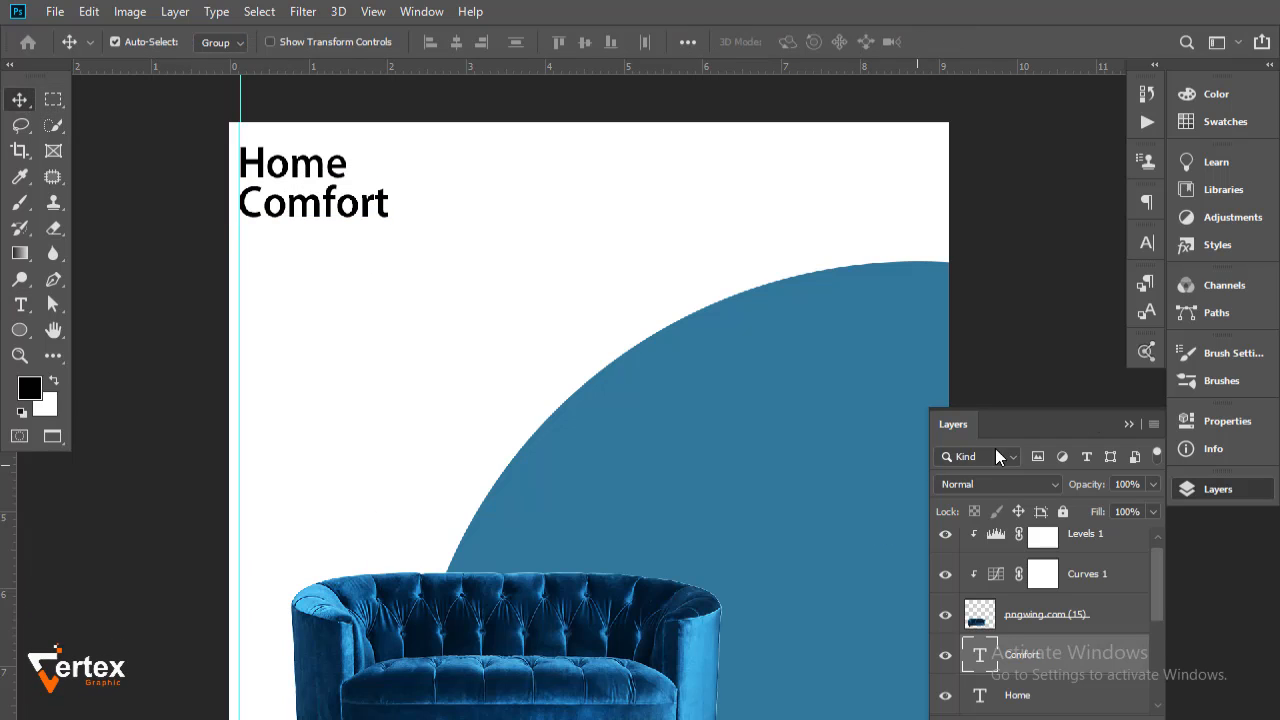
left_click(1146, 243)
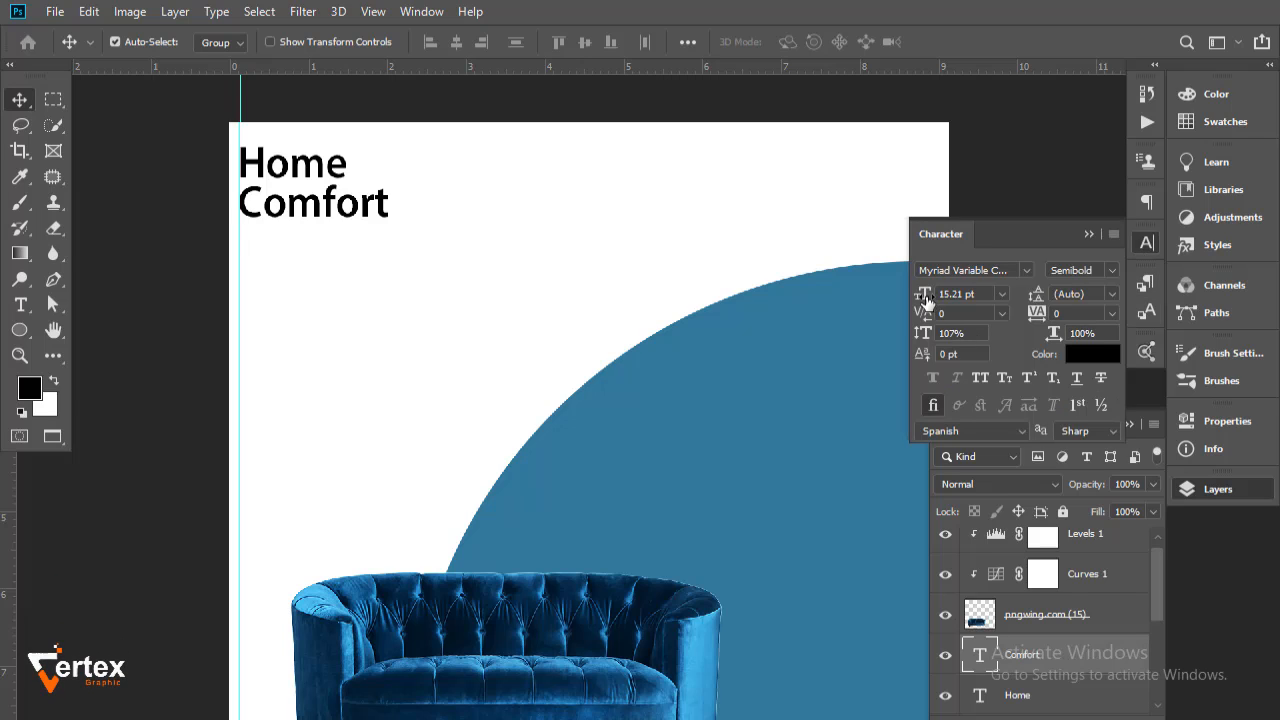
left_click_drag(925, 293, 966, 293)
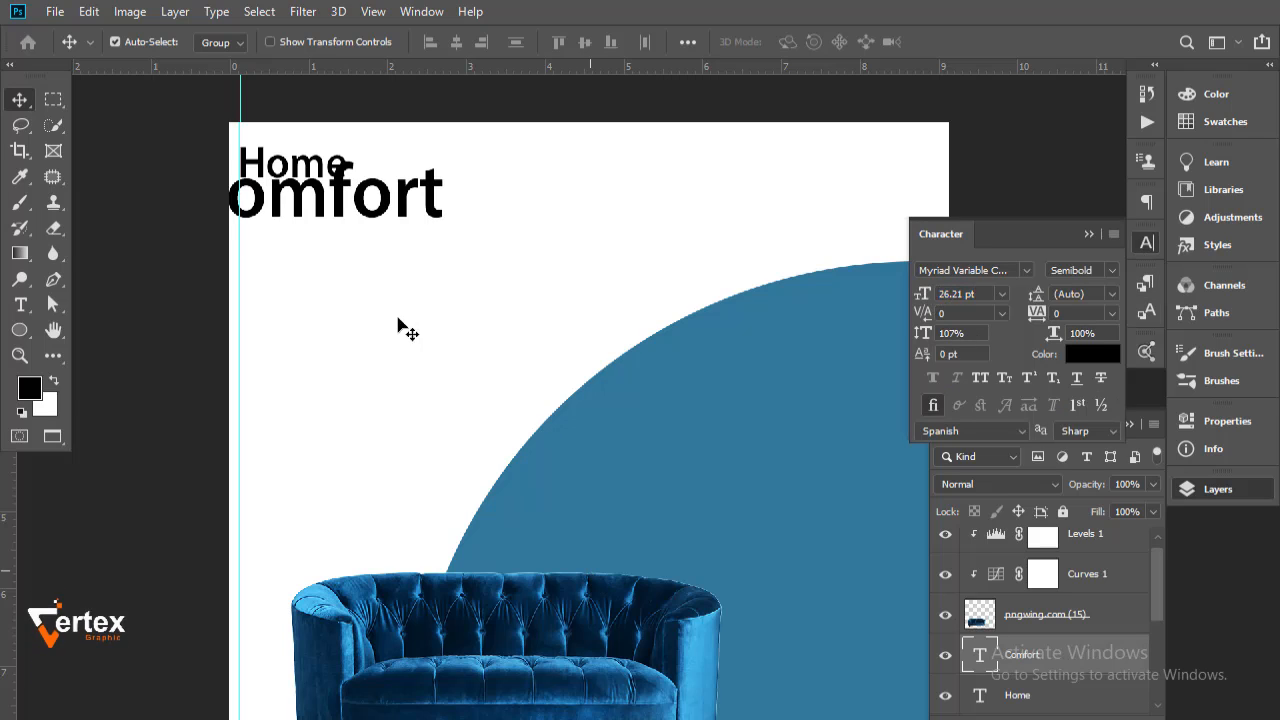
left_click_drag(313, 217, 356, 234)
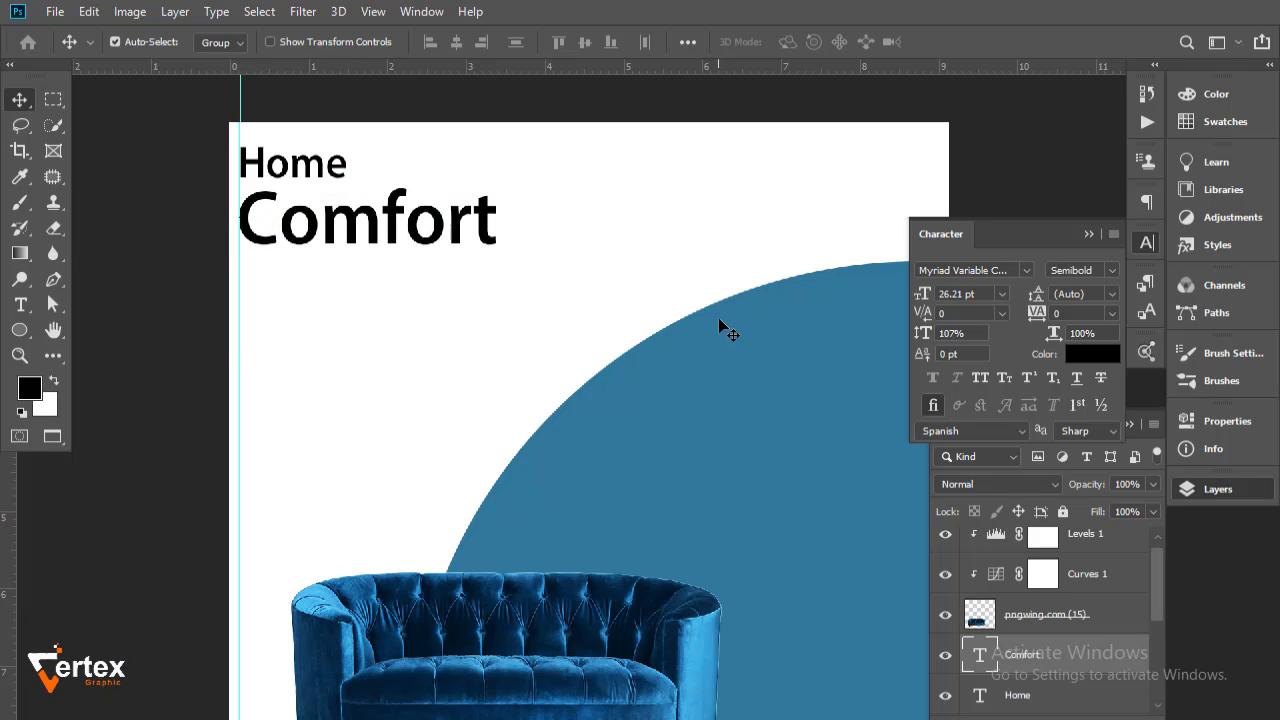
Set the Comfort text to Bold, realign it to the guide and nudge it closer to Home
left_click(1110, 271)
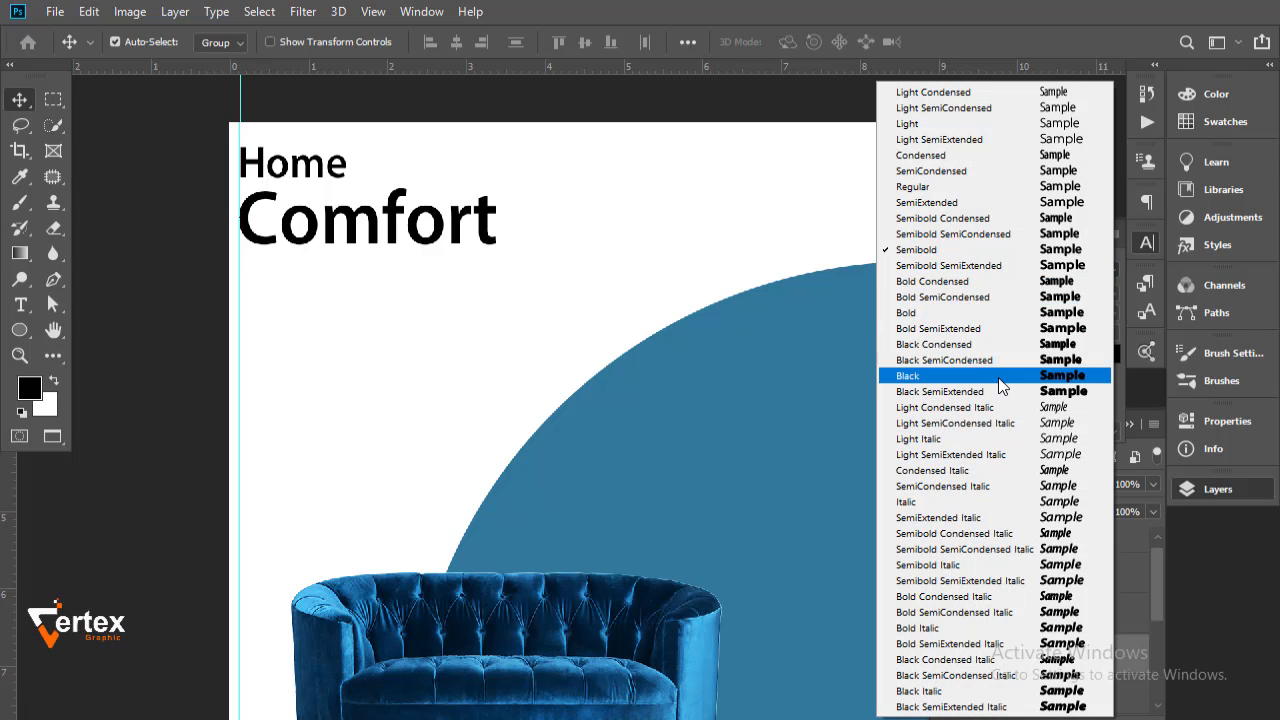
left_click(985, 312)
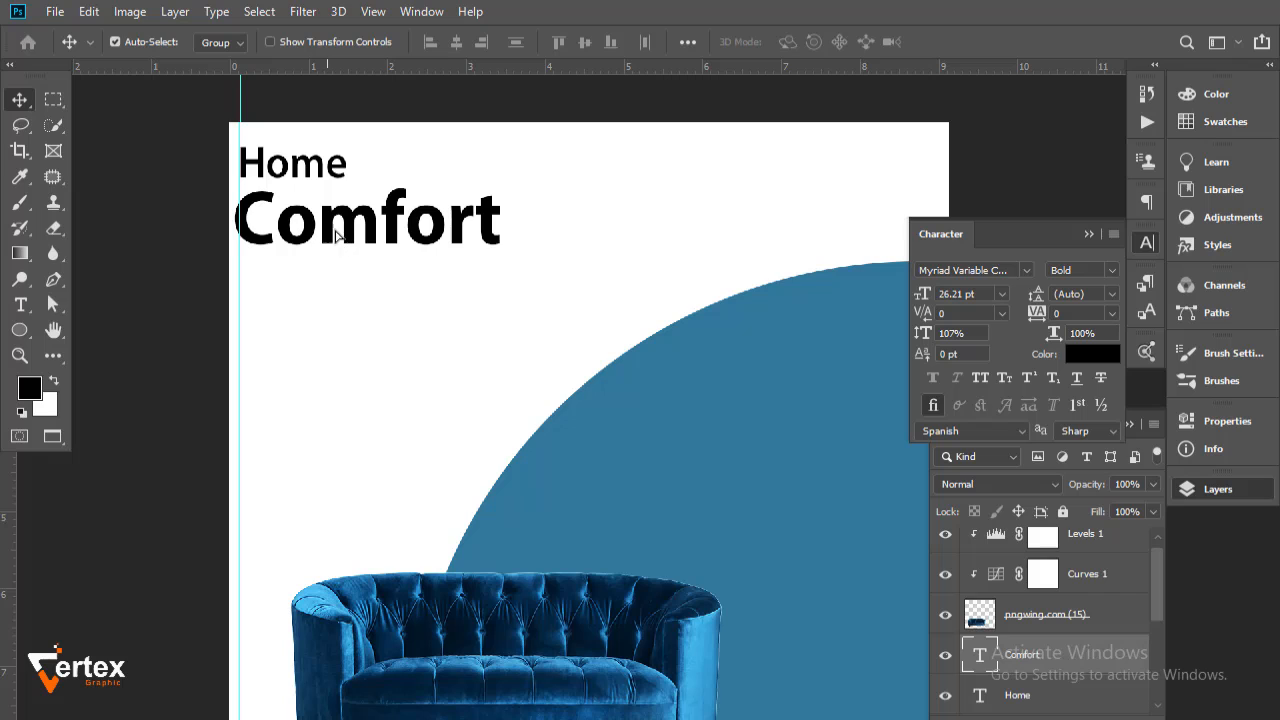
left_click_drag(336, 235, 340, 234)
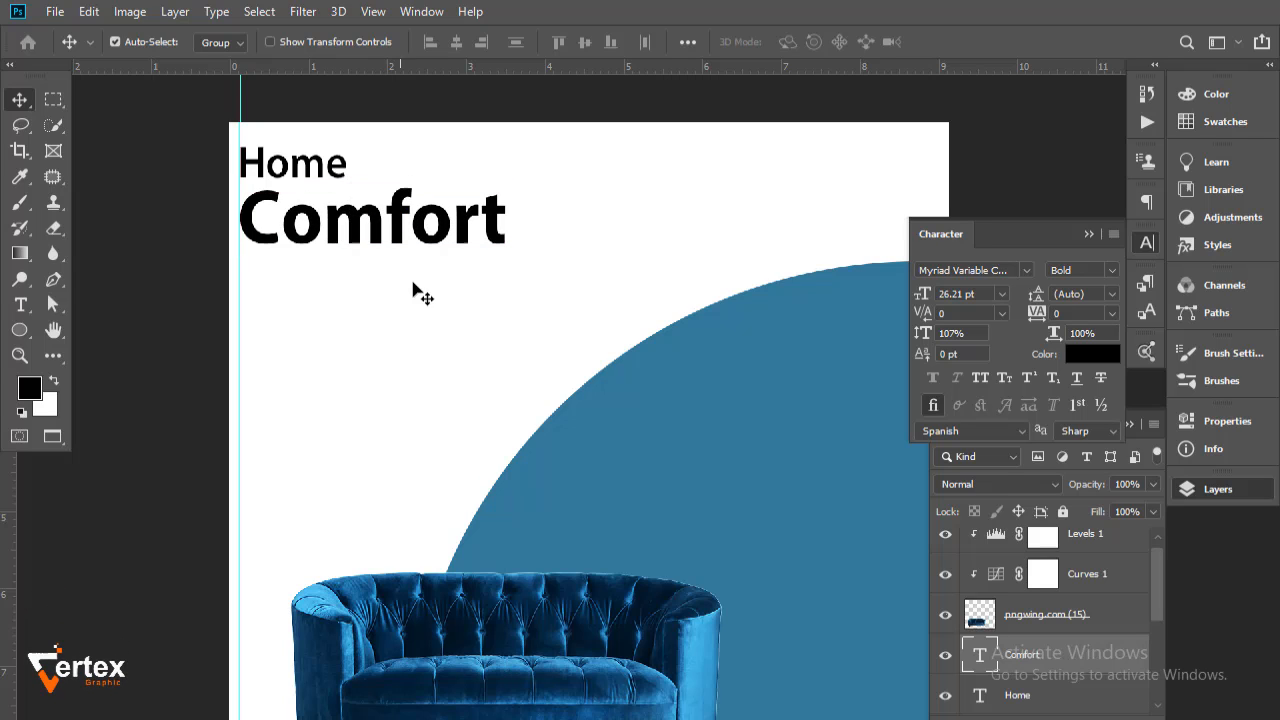
key("Up")
key("Up")
key("Up")
key("Up")
key("Up")
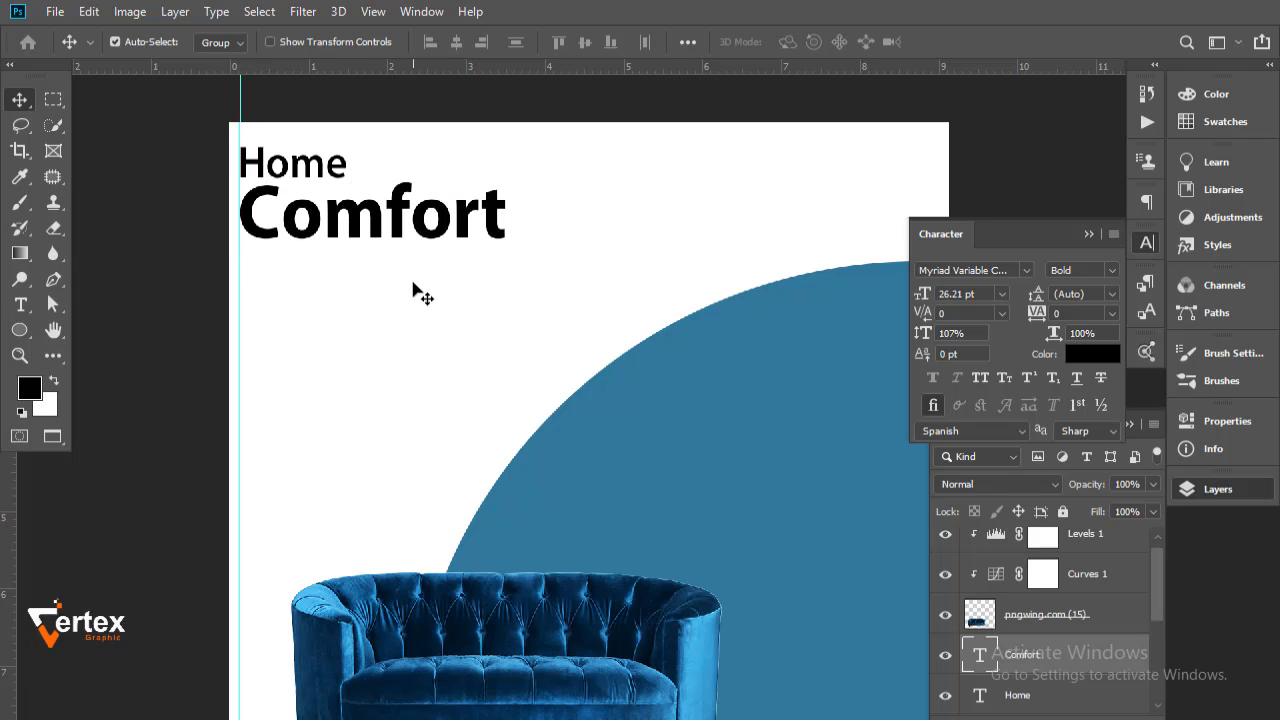
Set the Home text's size to 16.21 pt and align it to the guide just above Comfort
left_click(312, 170)
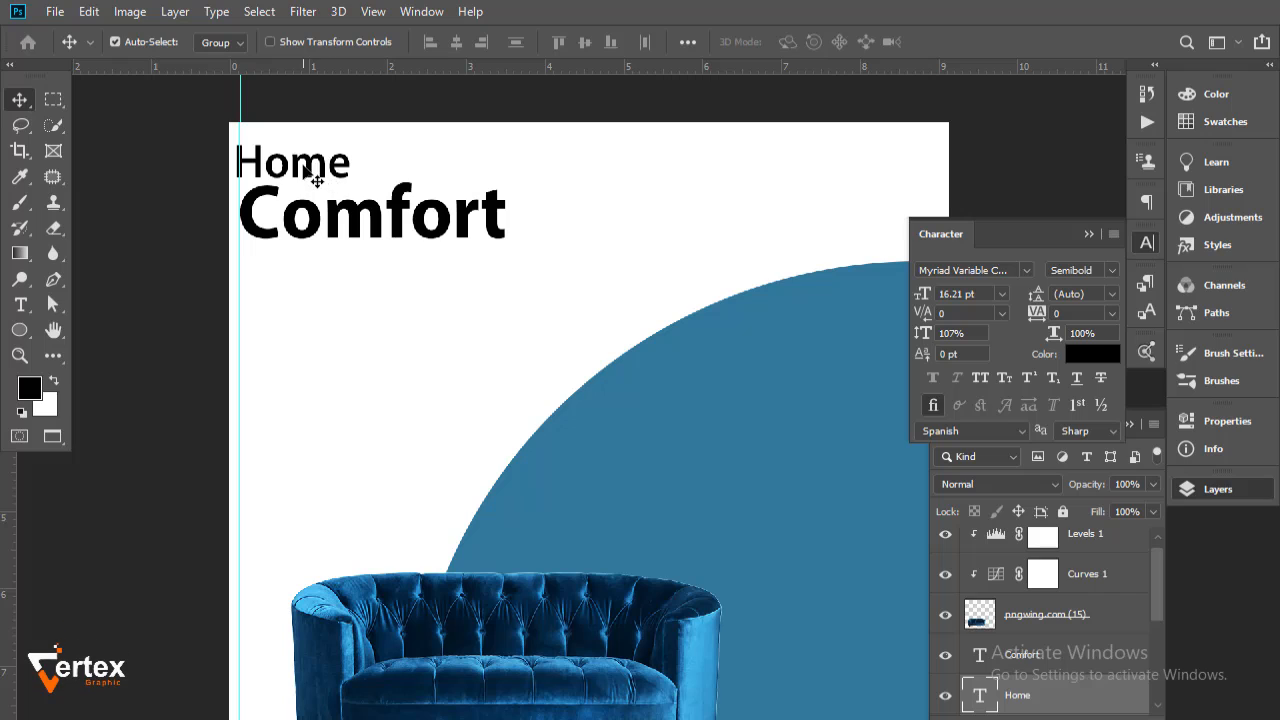
left_click_drag(308, 171, 305, 173)
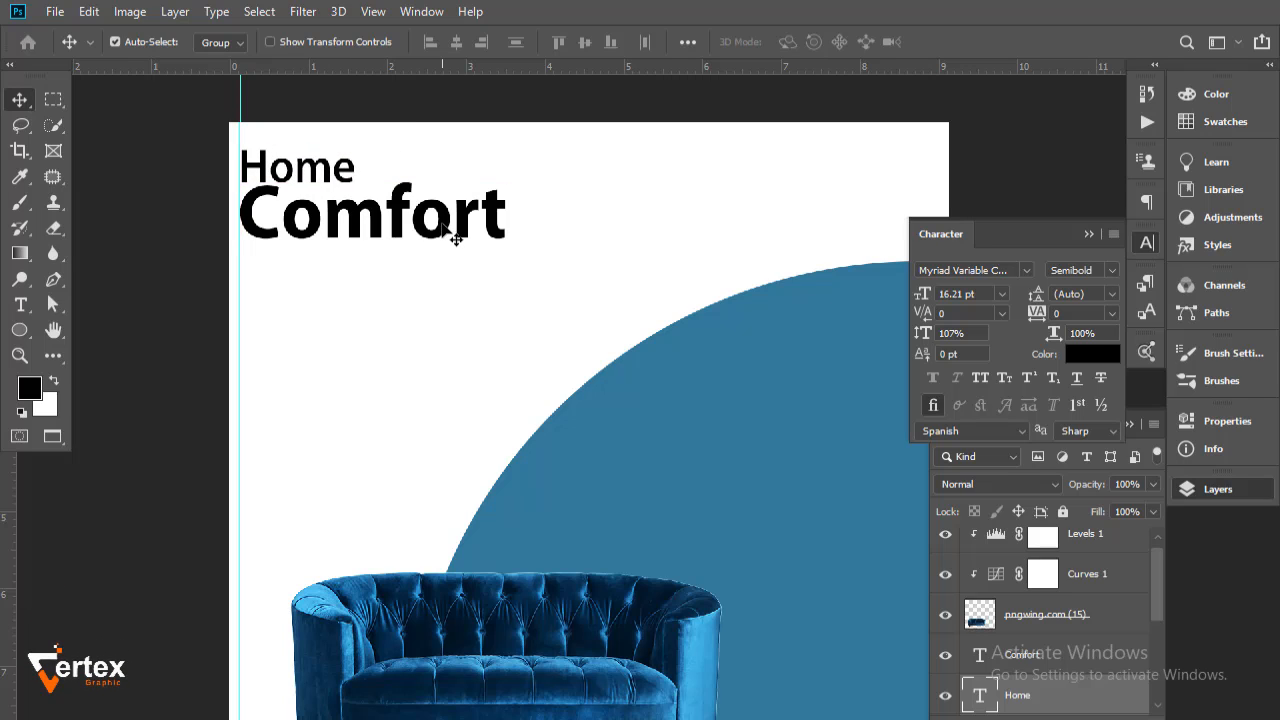
key("Up")
key("Up")
key("Up")
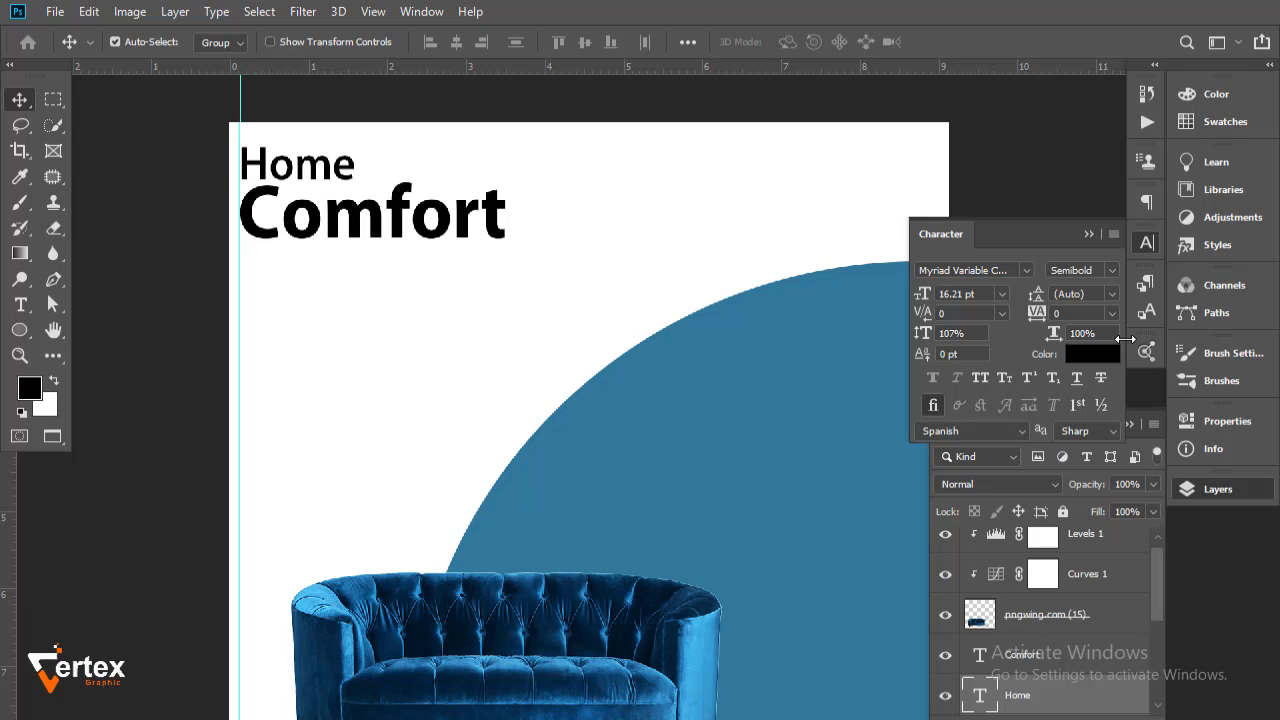
Change the Home text's color to blue #007dbc
left_click(1092, 353)
left_click(611, 429)
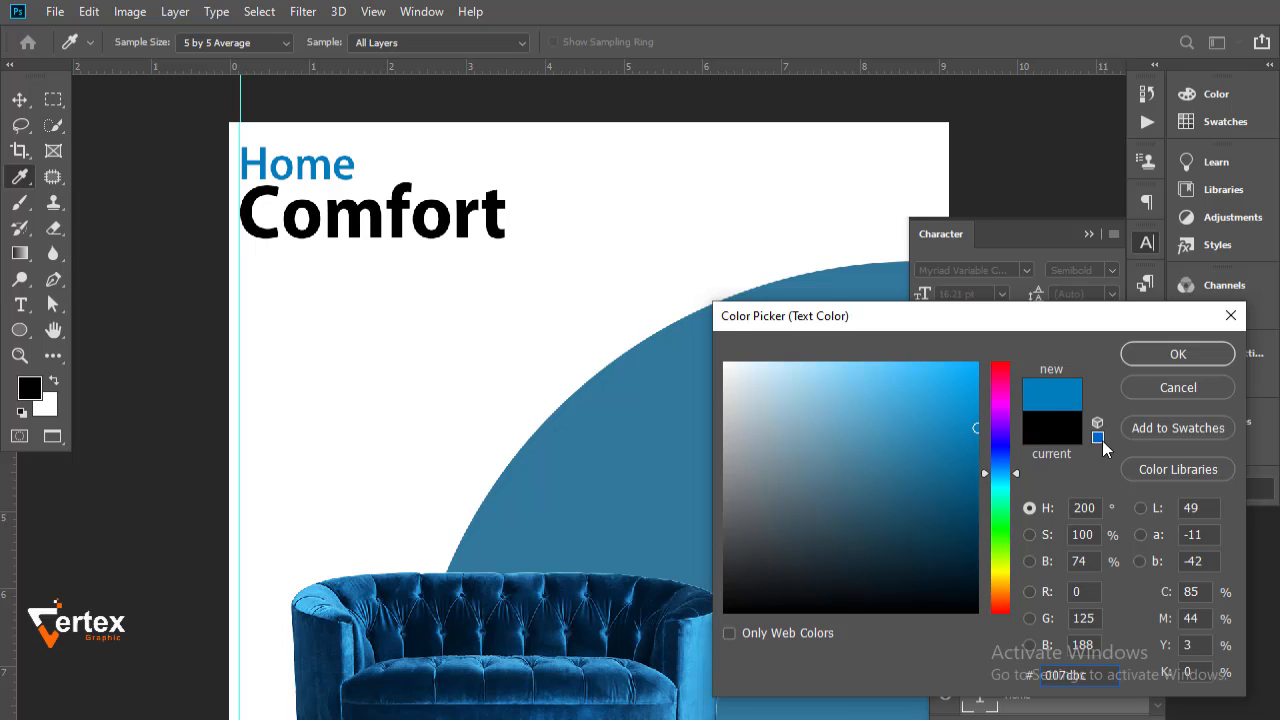
left_click(1178, 354)
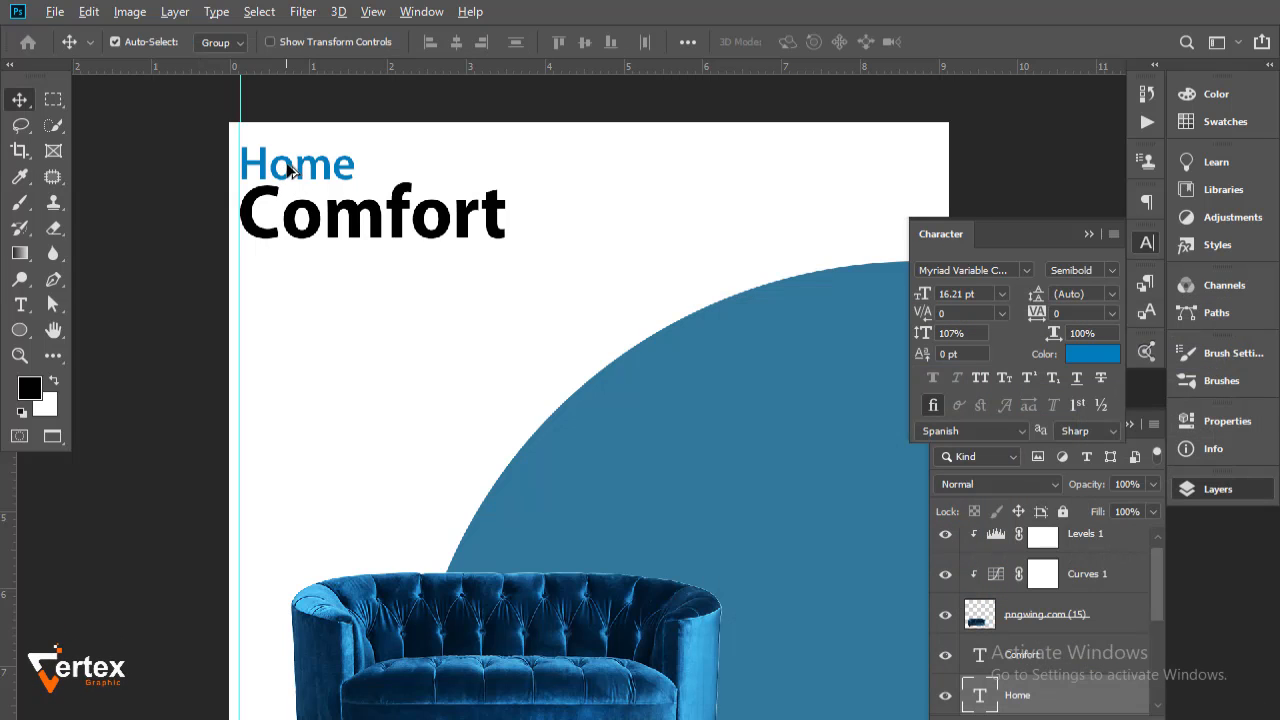
Duplicate the Home text directly below Comfort and change the copy's wording to "We Design Your Home More Beautiful"
left_click_drag(288, 170, 288, 273)
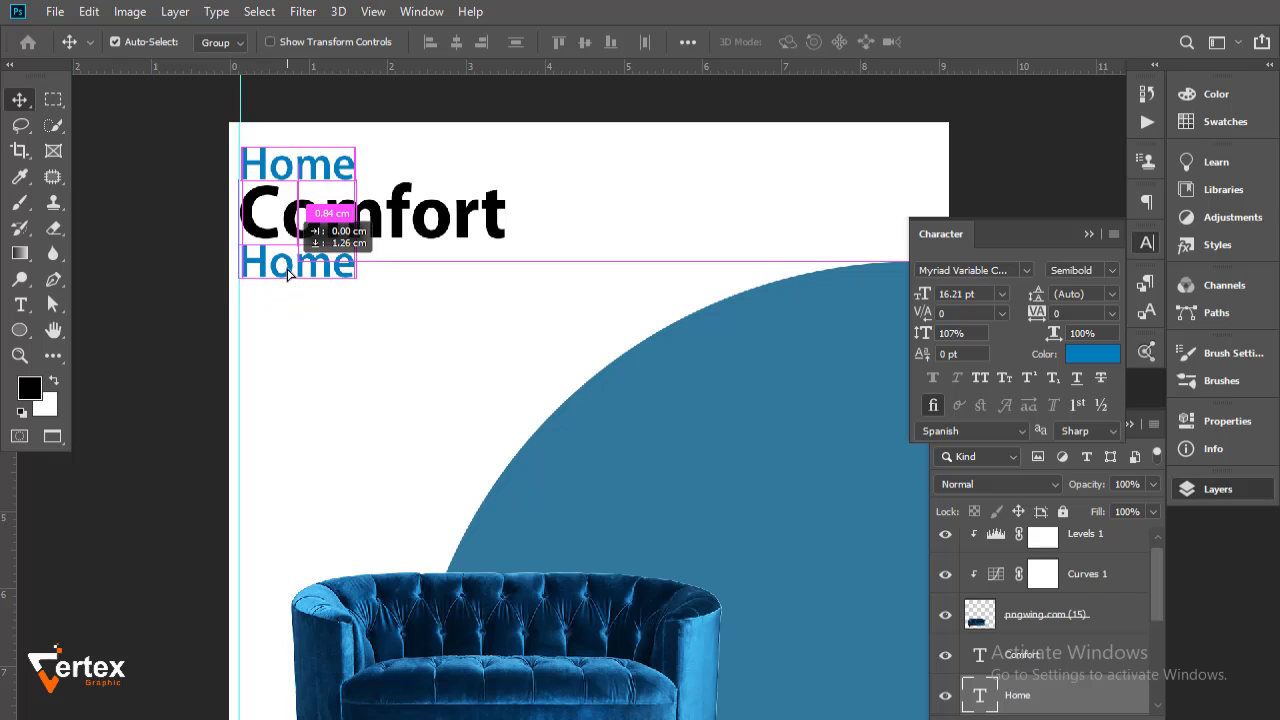
double_click(337, 257)
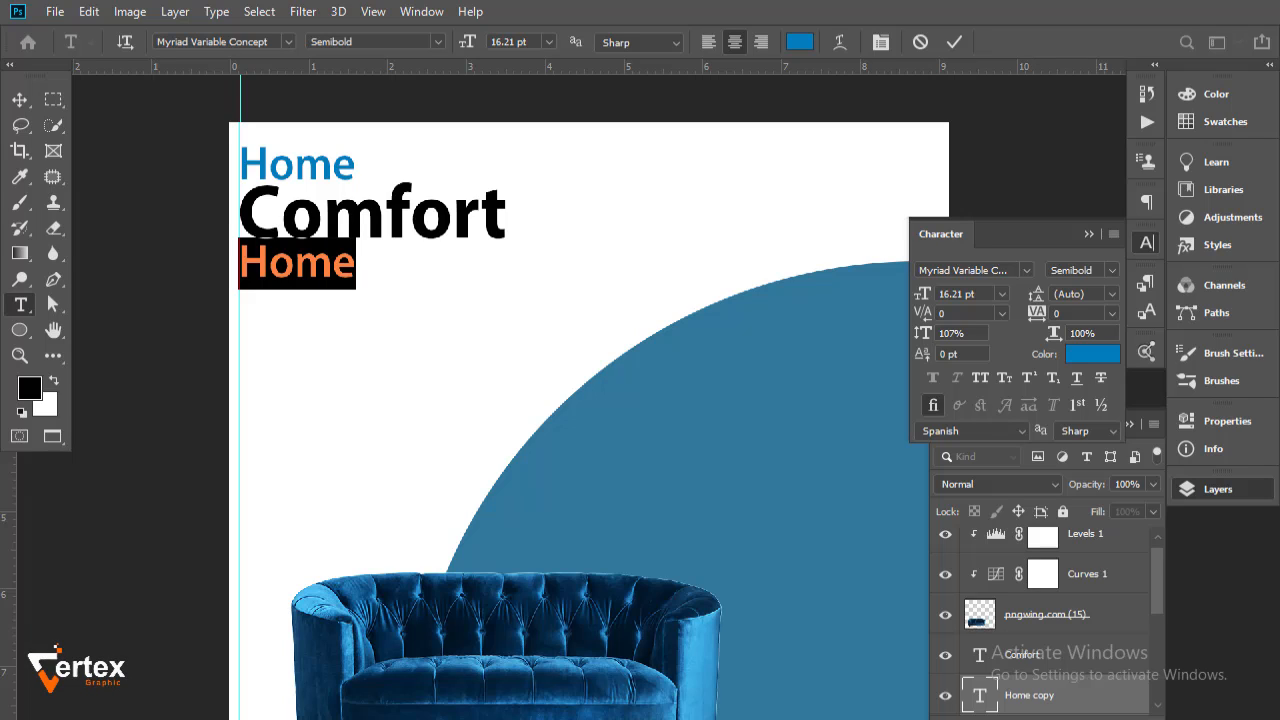
type("W")
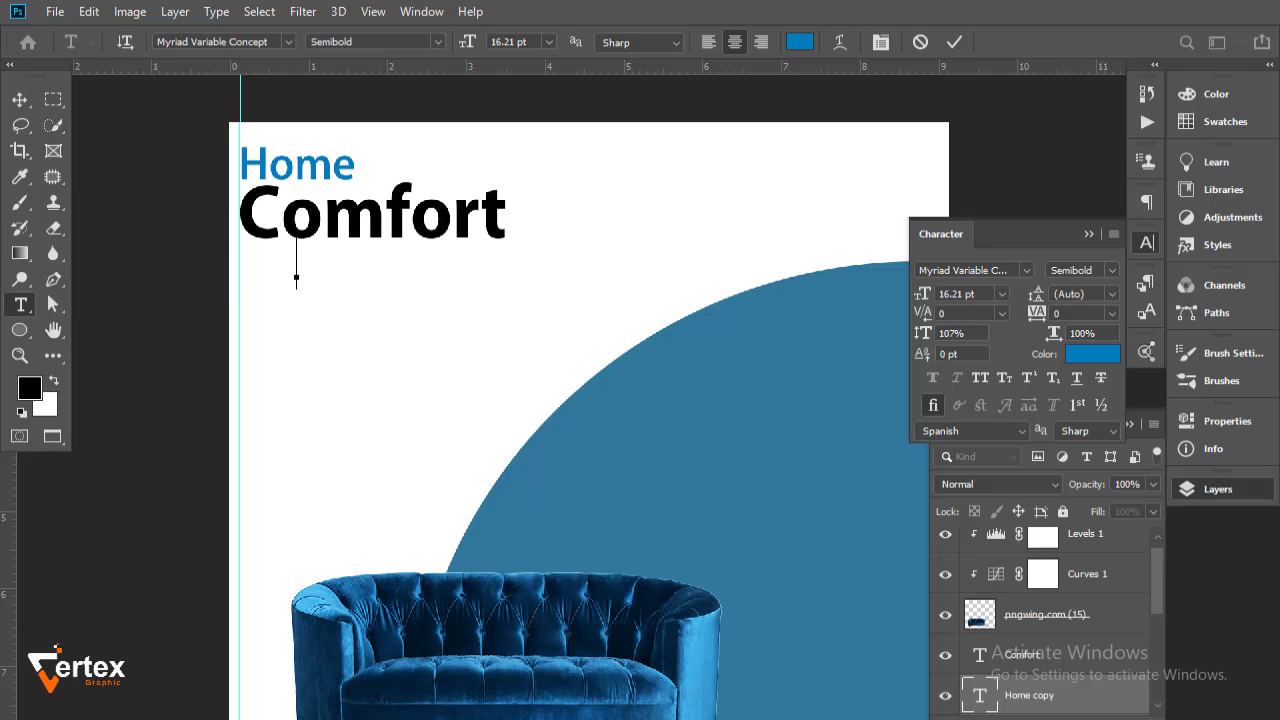
type("e D")
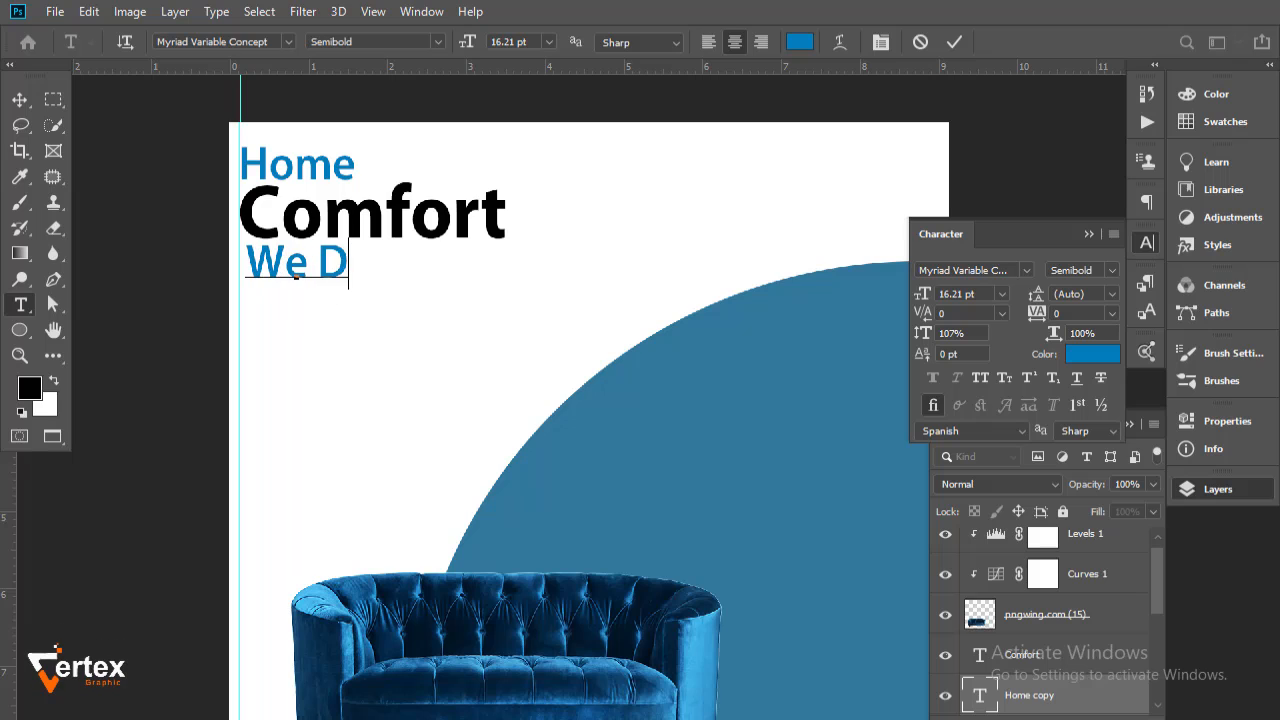
type("esign You")
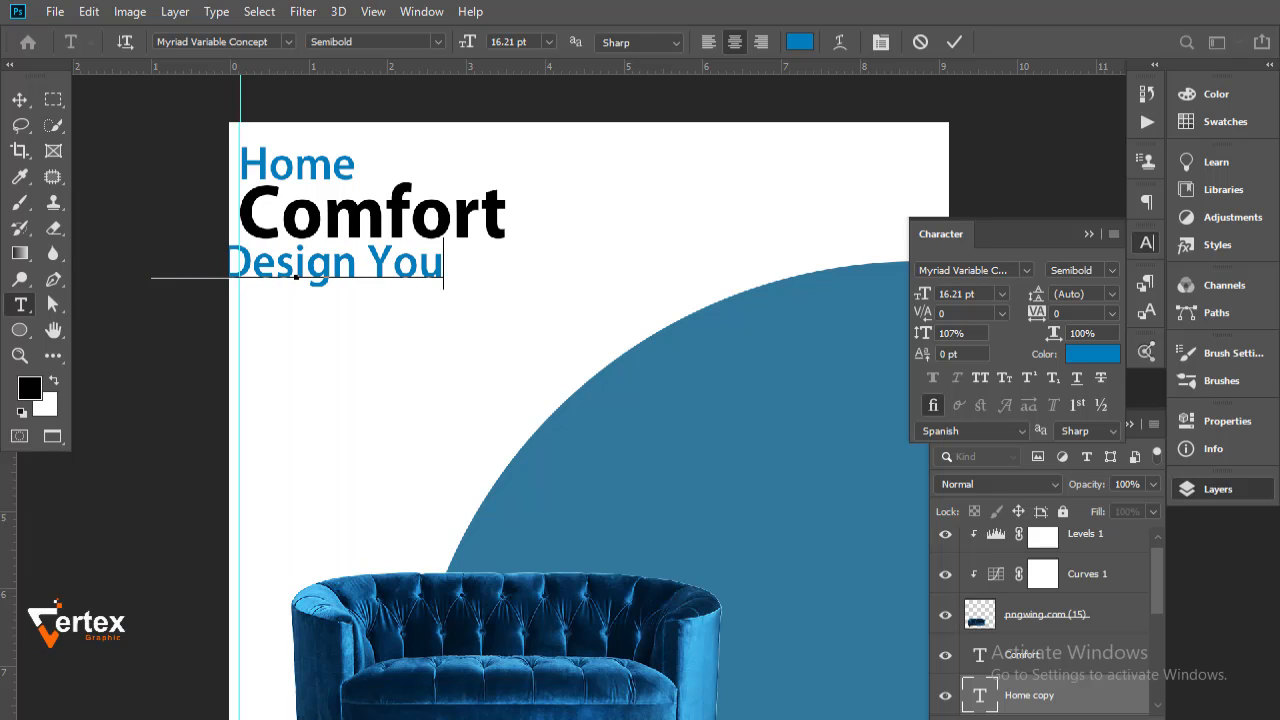
type("r Home more")
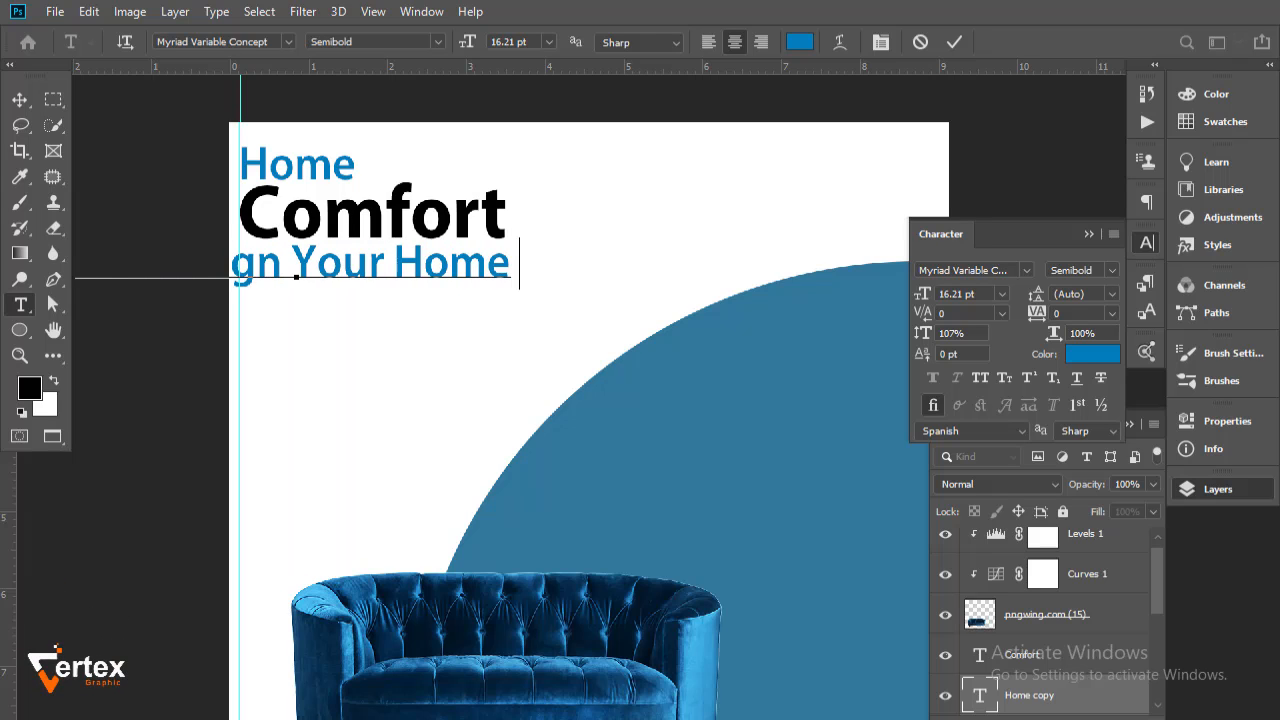
key("BackSpace")
key("BackSpace")
key("BackSpace")
key("BackSpace")
type("More")
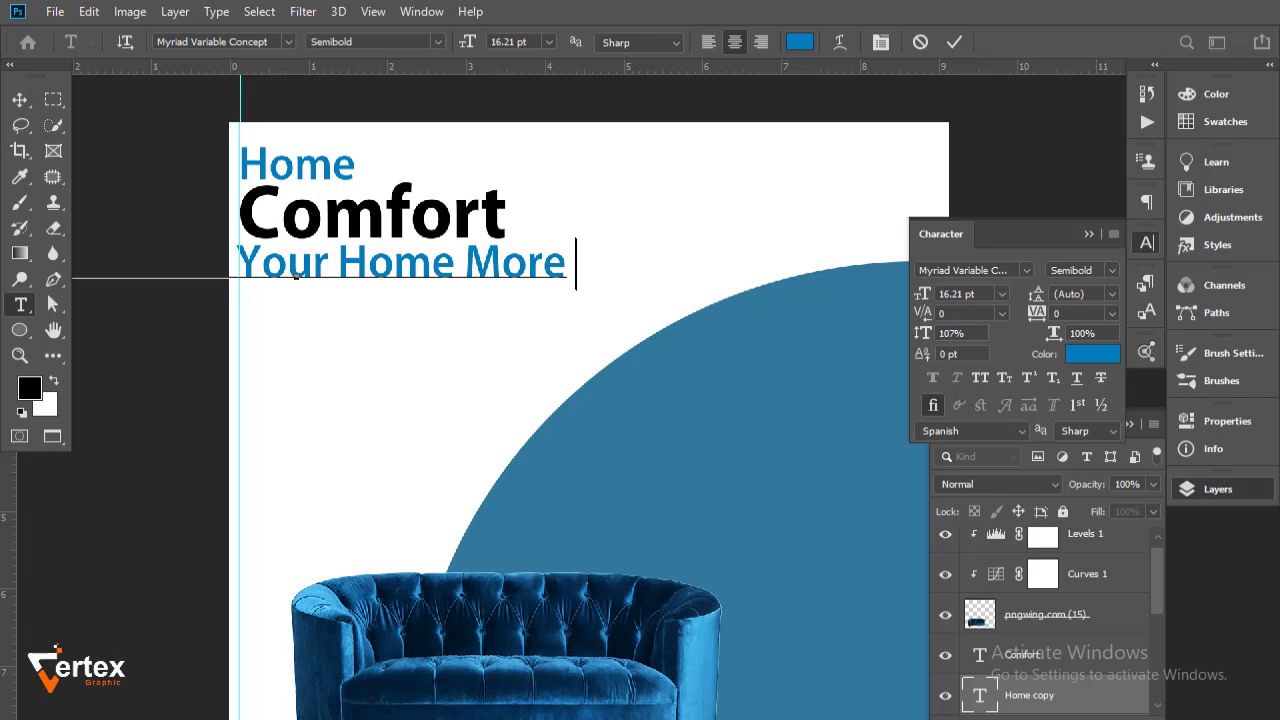
type(" Beauti")
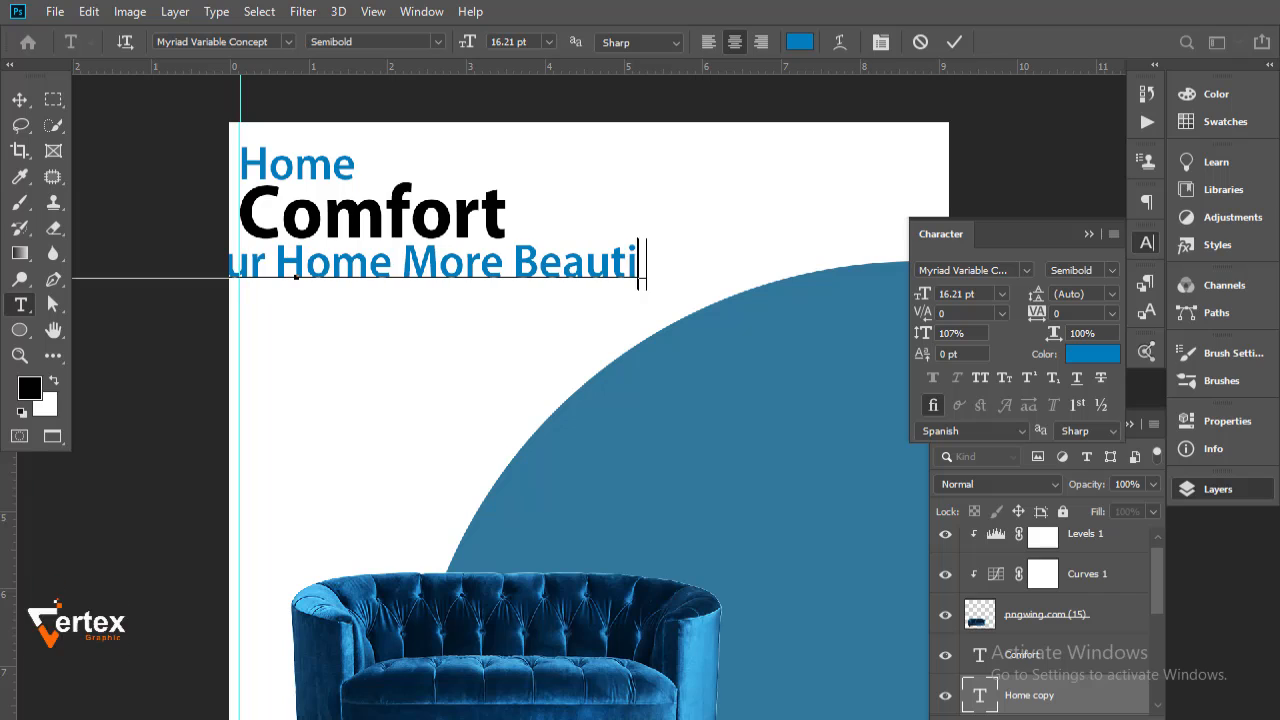
type("ful")
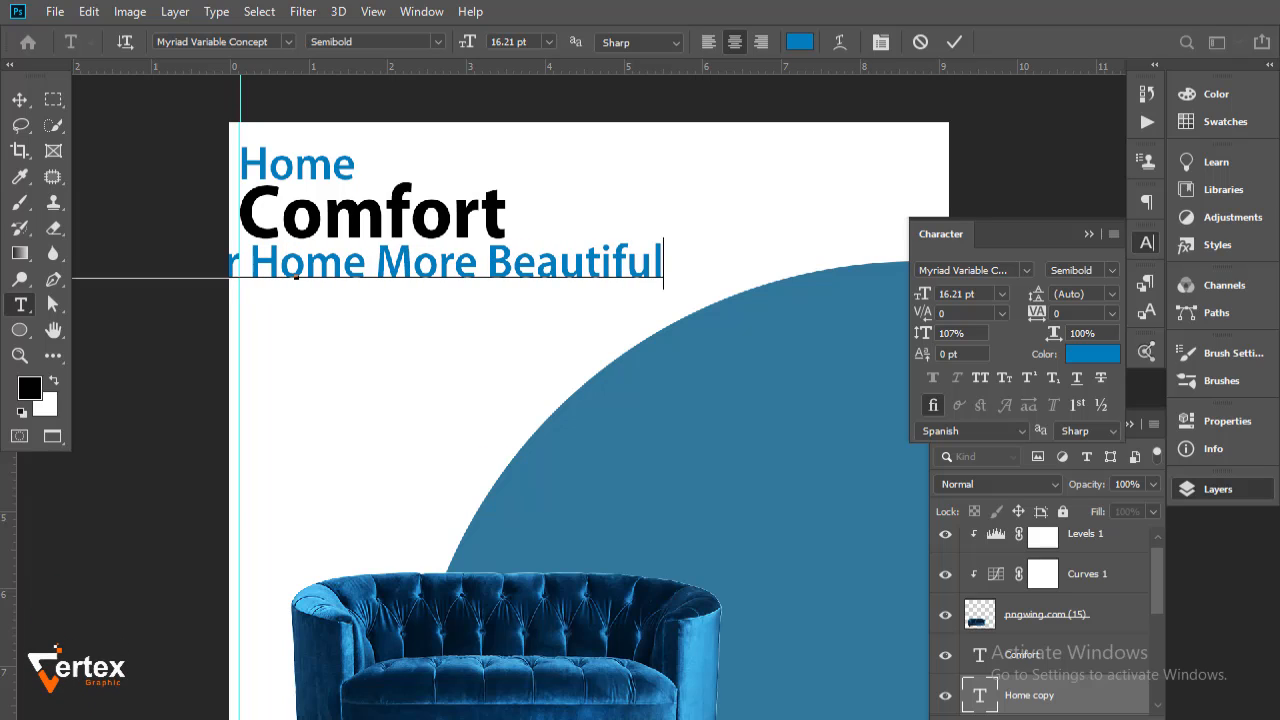
left_click(20, 100)
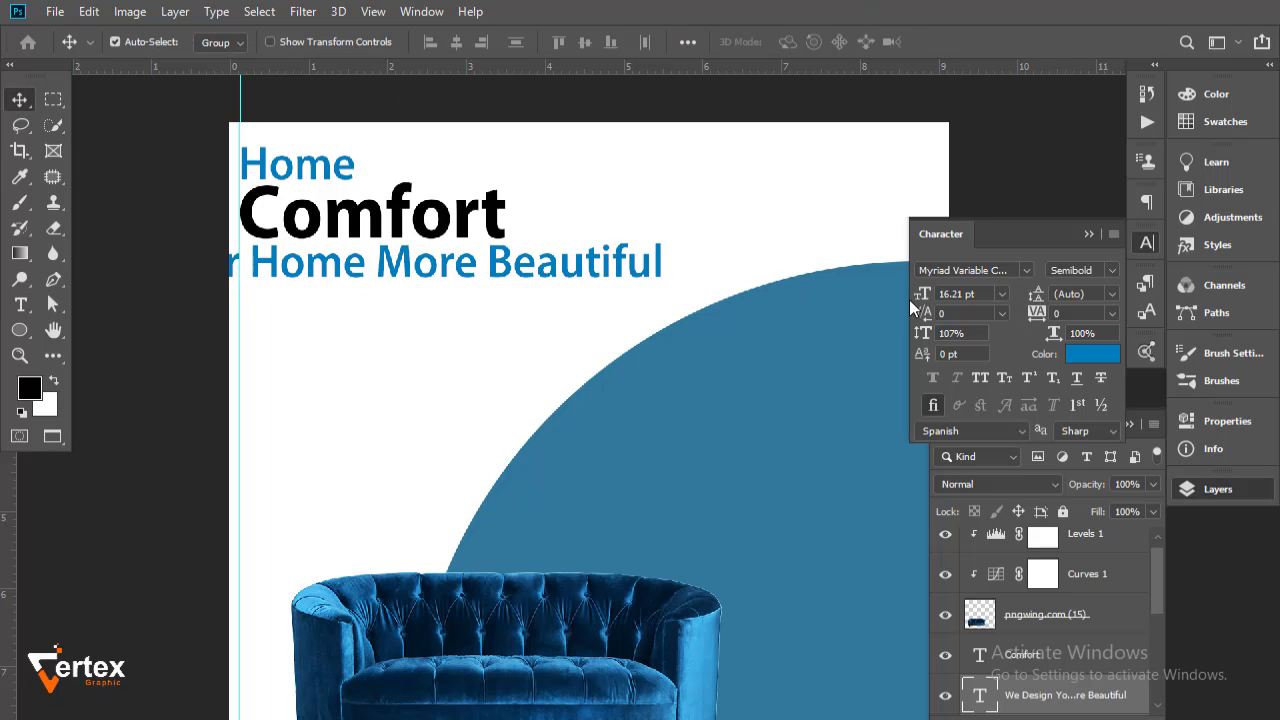
Set the tagline's size to 7.21 pt and align its left edge to the guide just below Comfort
left_click_drag(920, 302, 911, 303)
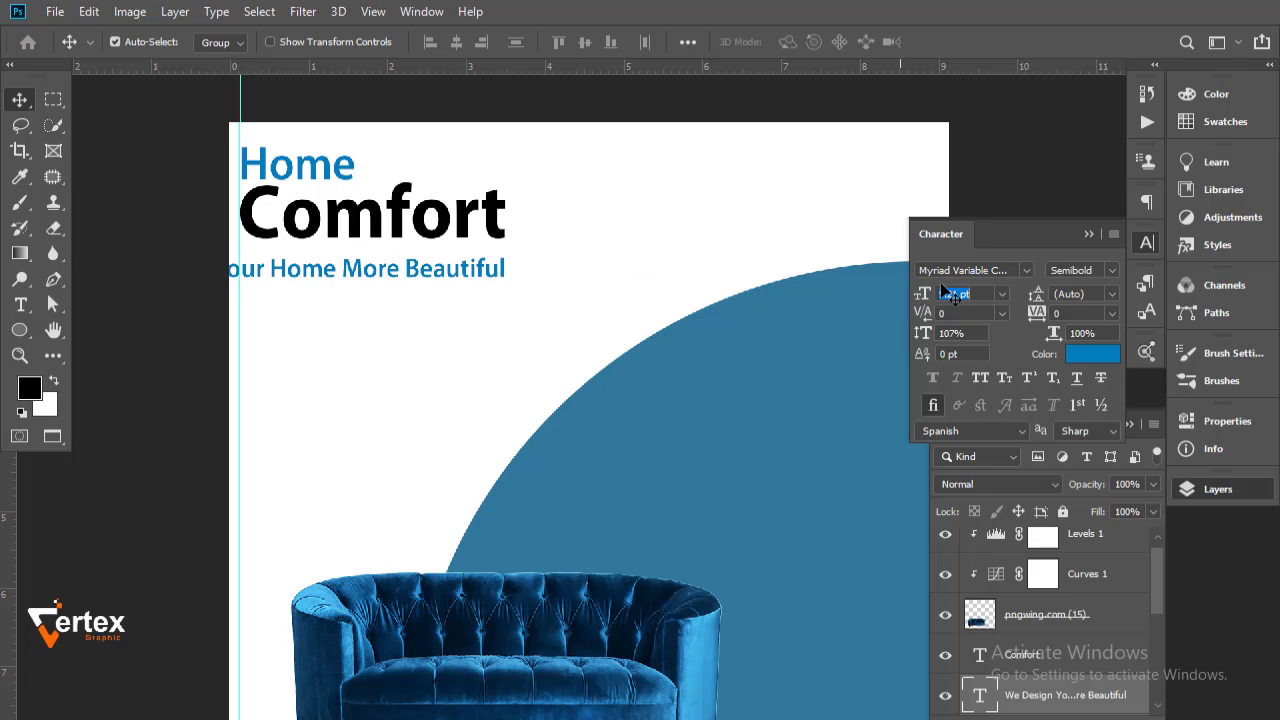
left_click_drag(446, 273, 586, 269)
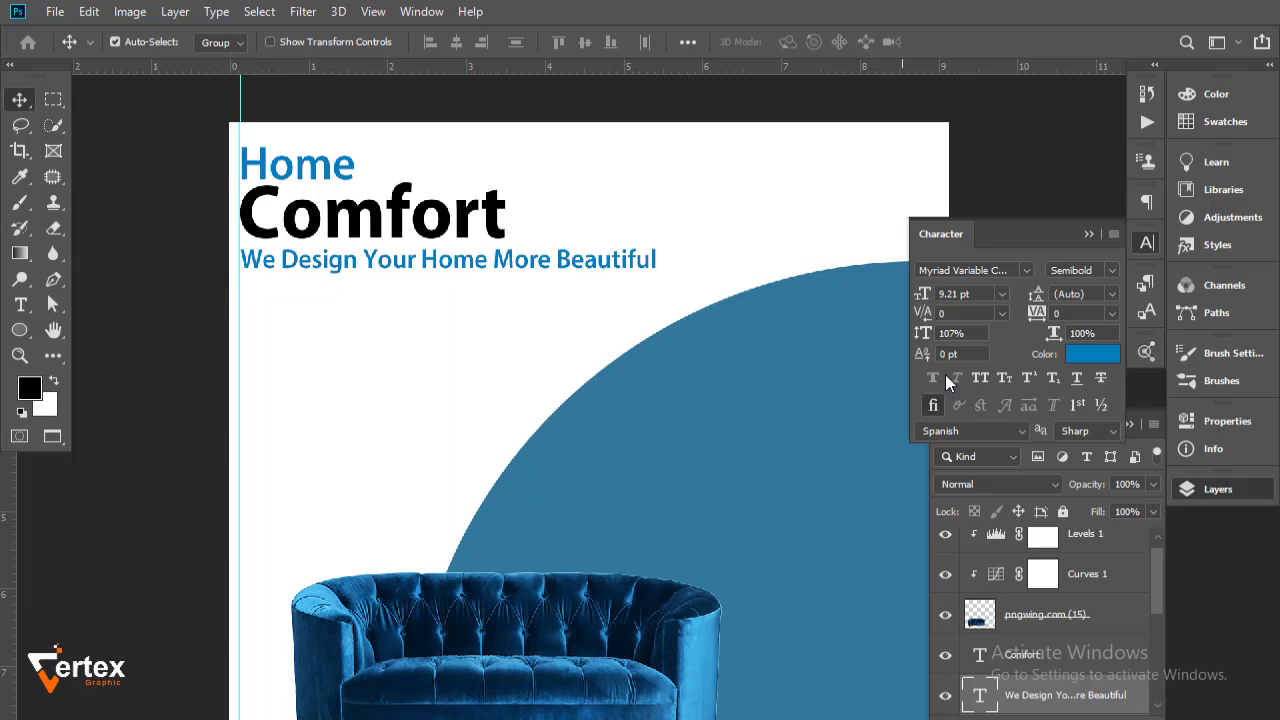
left_click_drag(929, 297, 928, 298)
left_click_drag(508, 262, 463, 260)
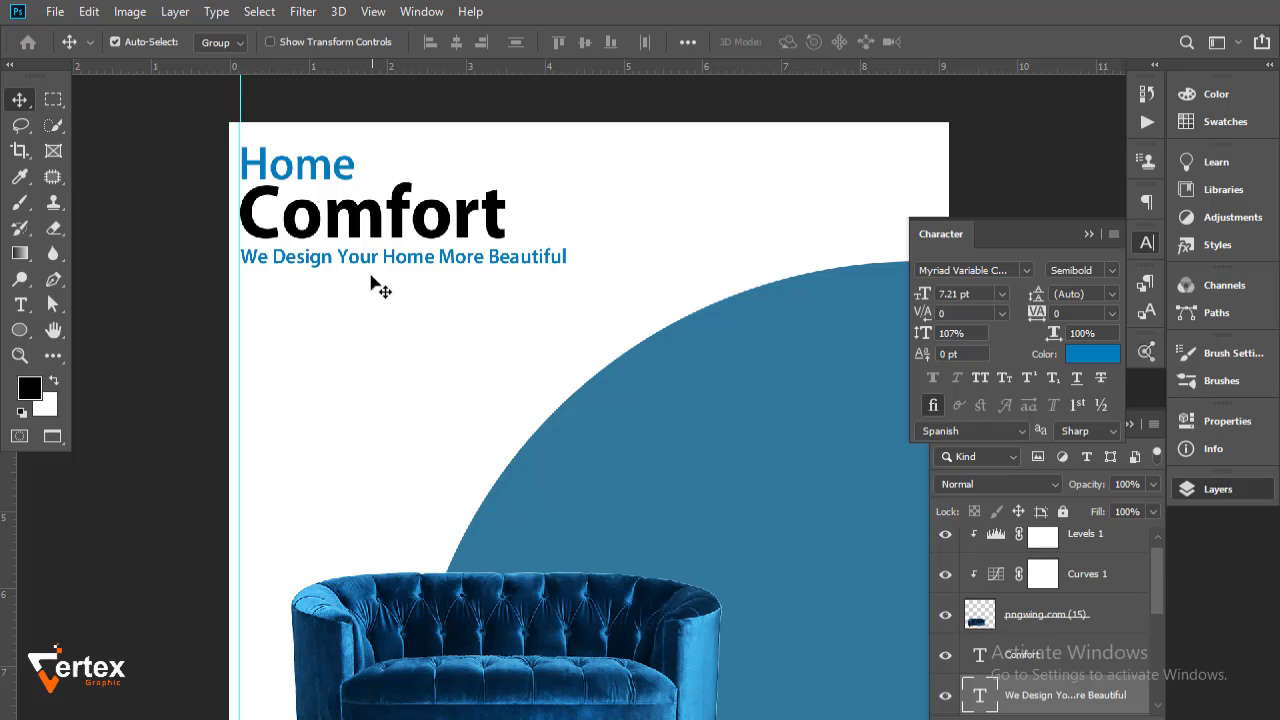
Set the Comfort text's size to 28.21 pt and realign its left edge to the vertical guide
left_click(374, 229)
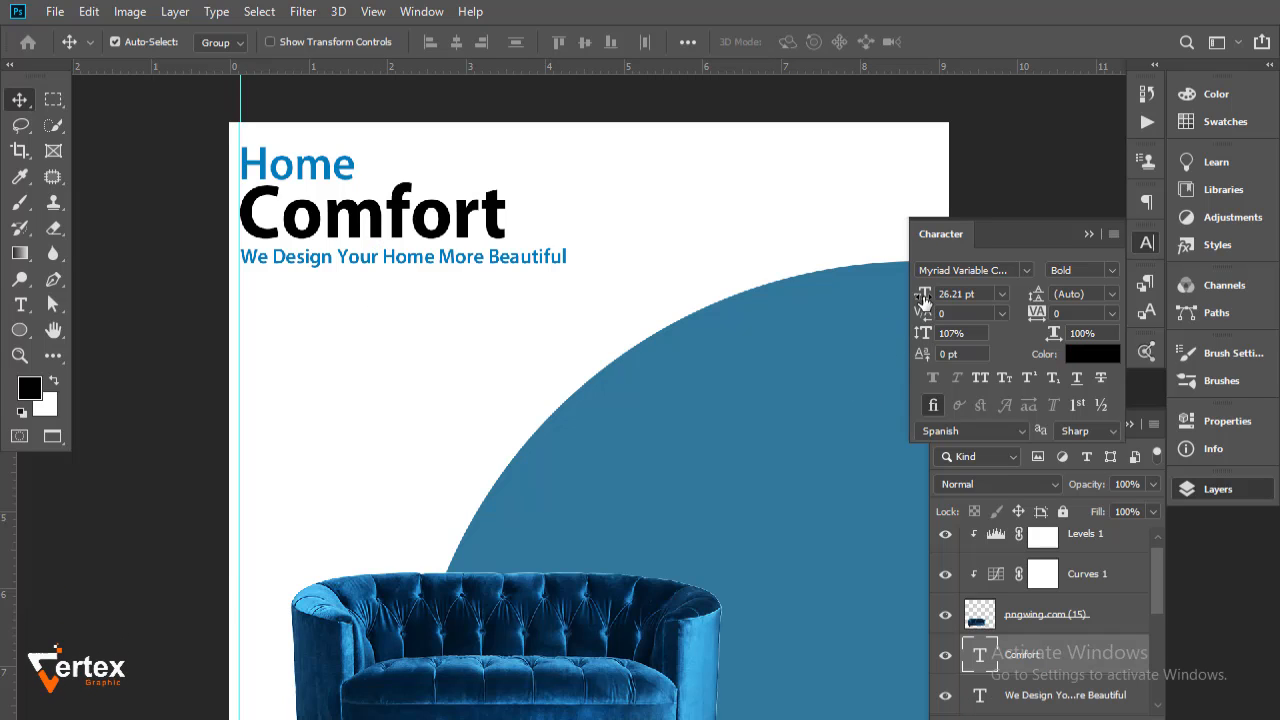
left_click_drag(924, 298, 926, 298)
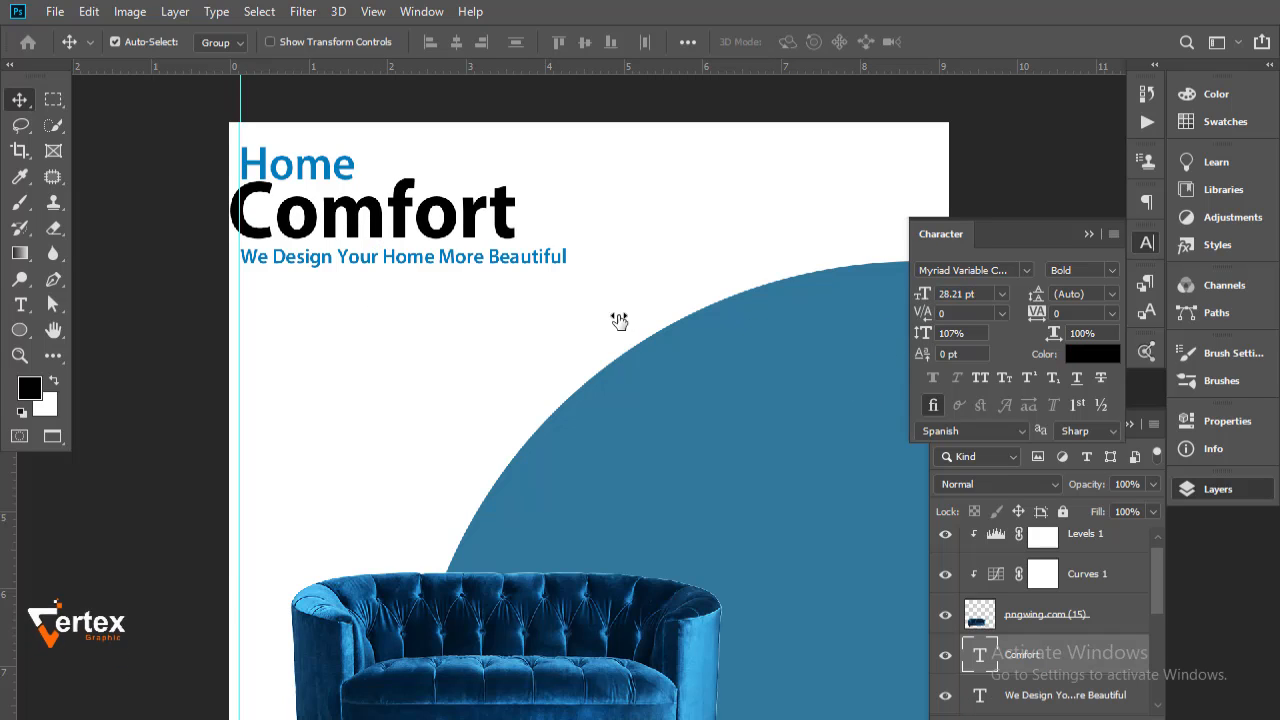
left_click_drag(352, 232, 364, 232)
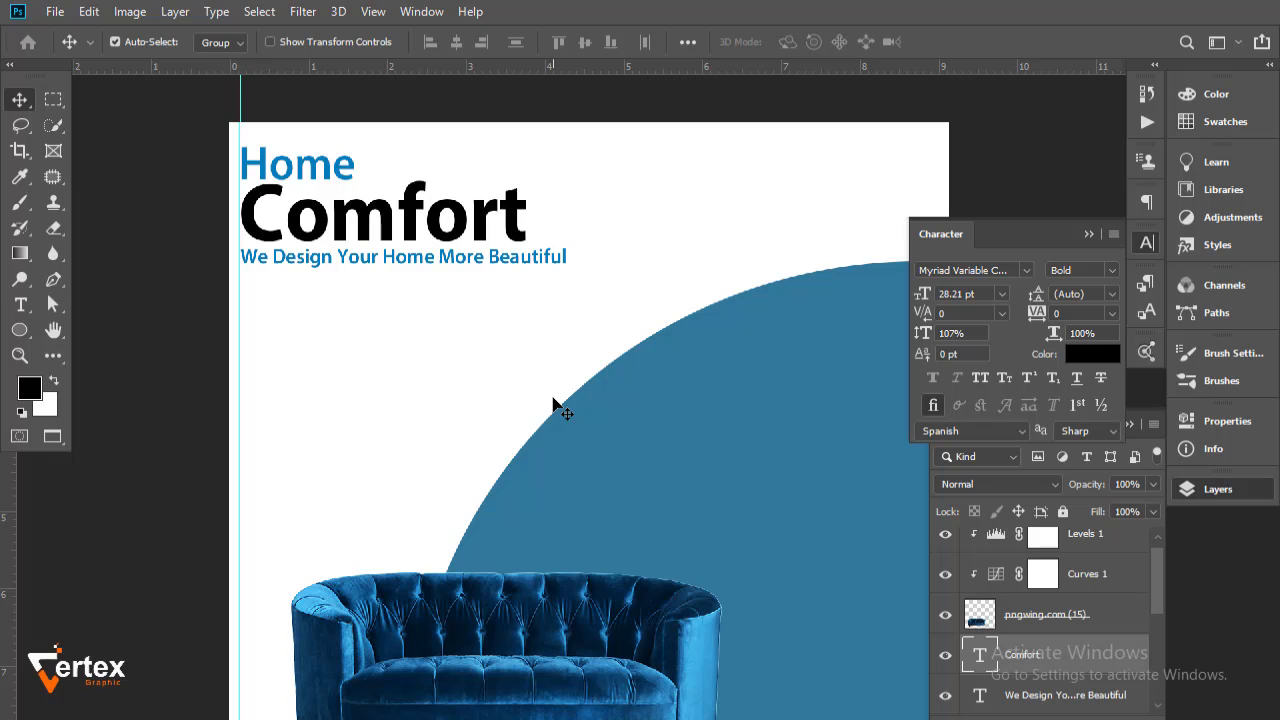
key("Left")
key("Left")
key("Left")
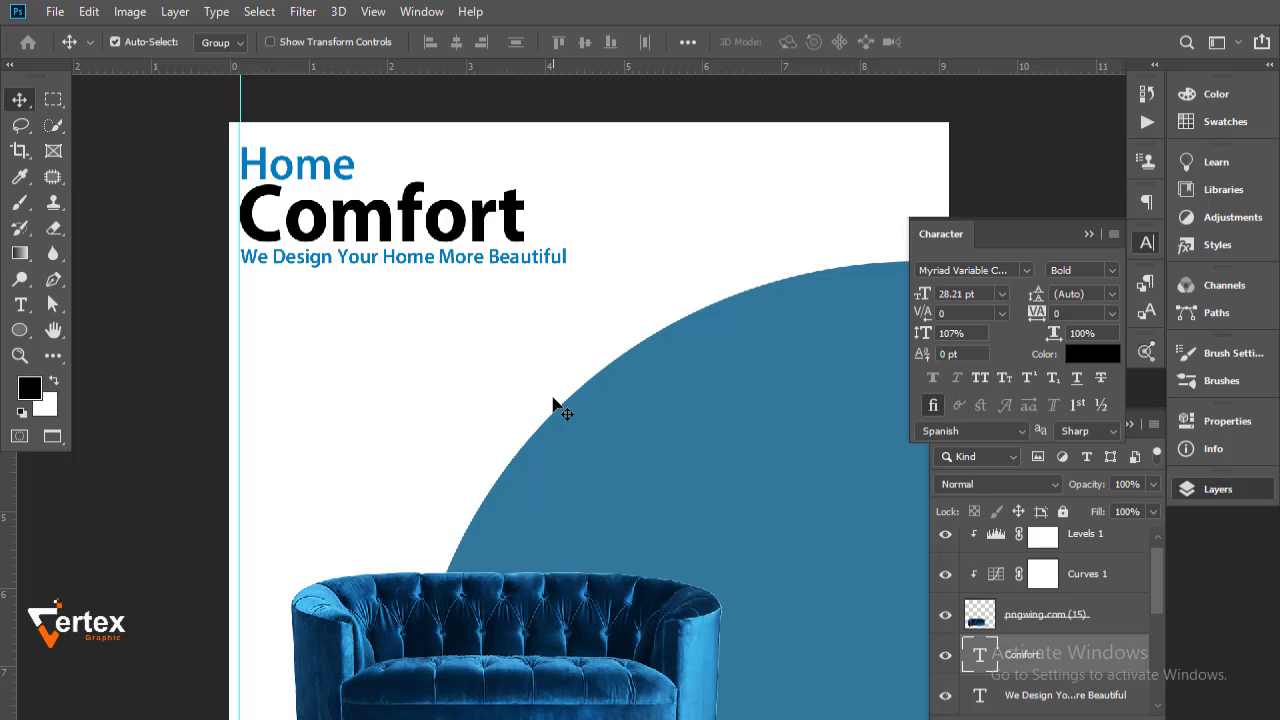
left_click(478, 398)
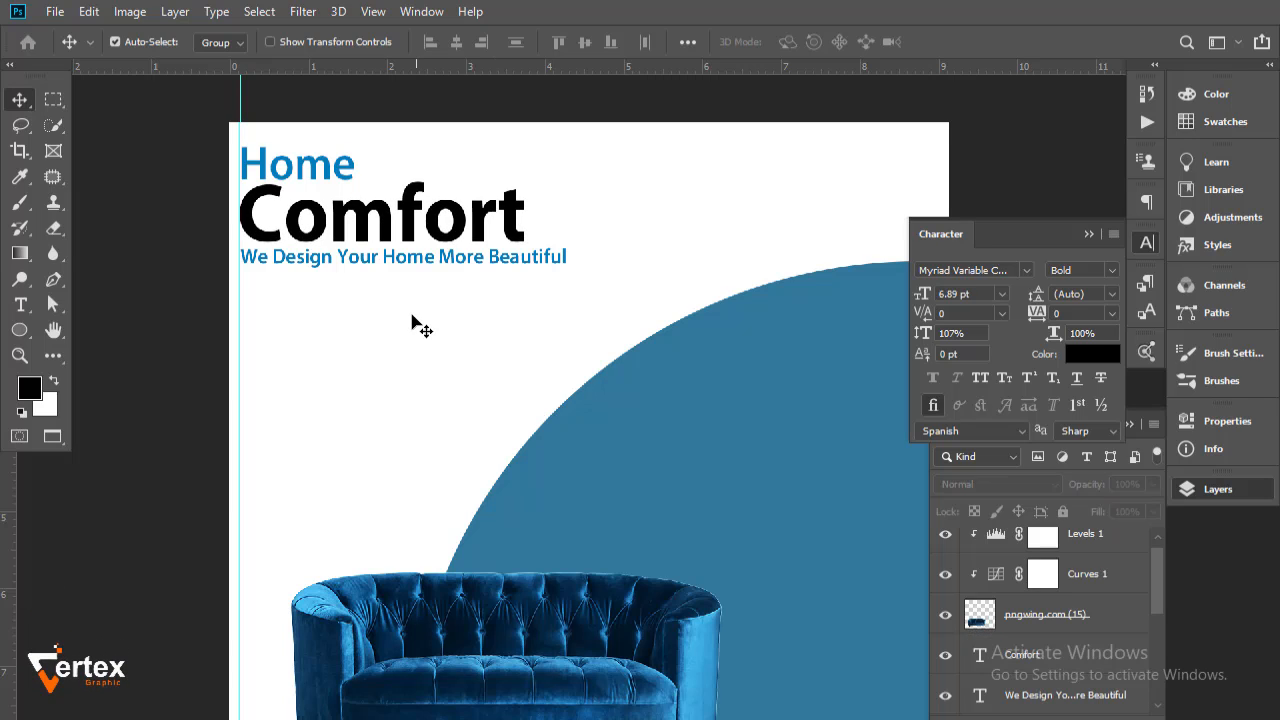
Change the tagline text's color to black #000000
left_click(421, 262)
left_click(1087, 356)
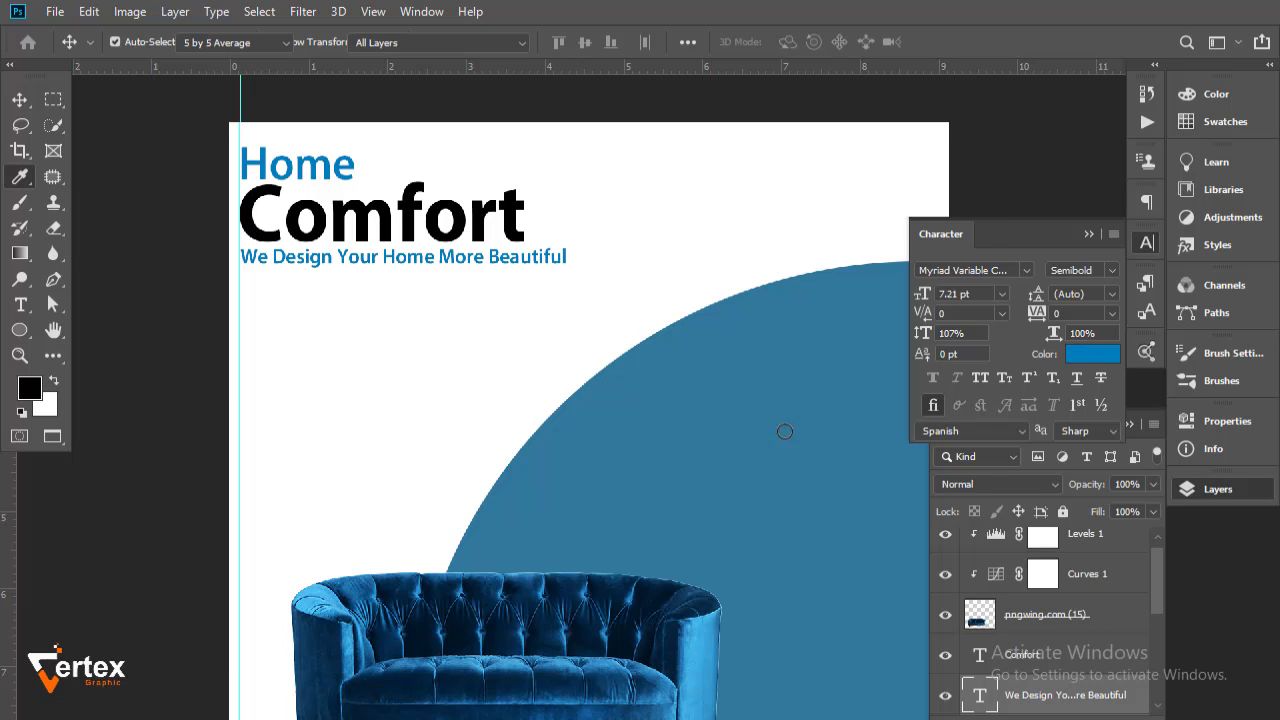
type("000000")
left_click(1178, 354)
key("v")
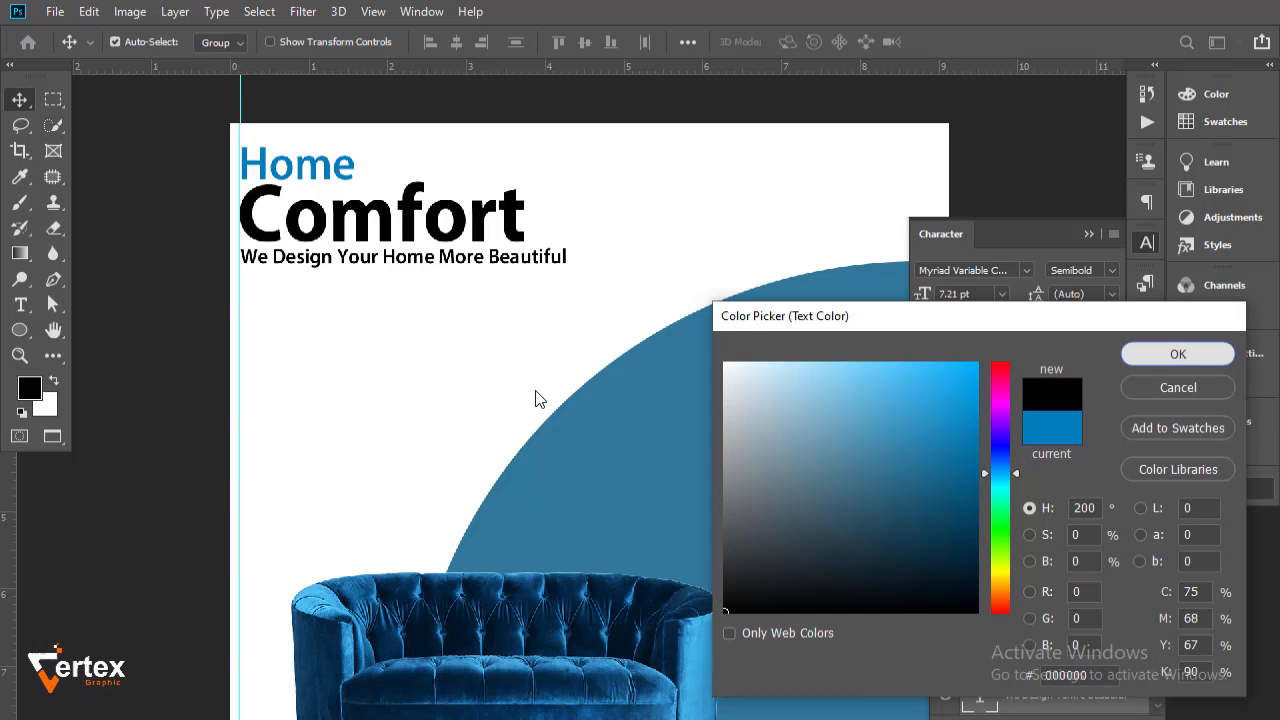
Move the large blue circle slightly lower behind the sofa and deselect it
left_click_drag(606, 409, 578, 336)
key("ctrl+r")
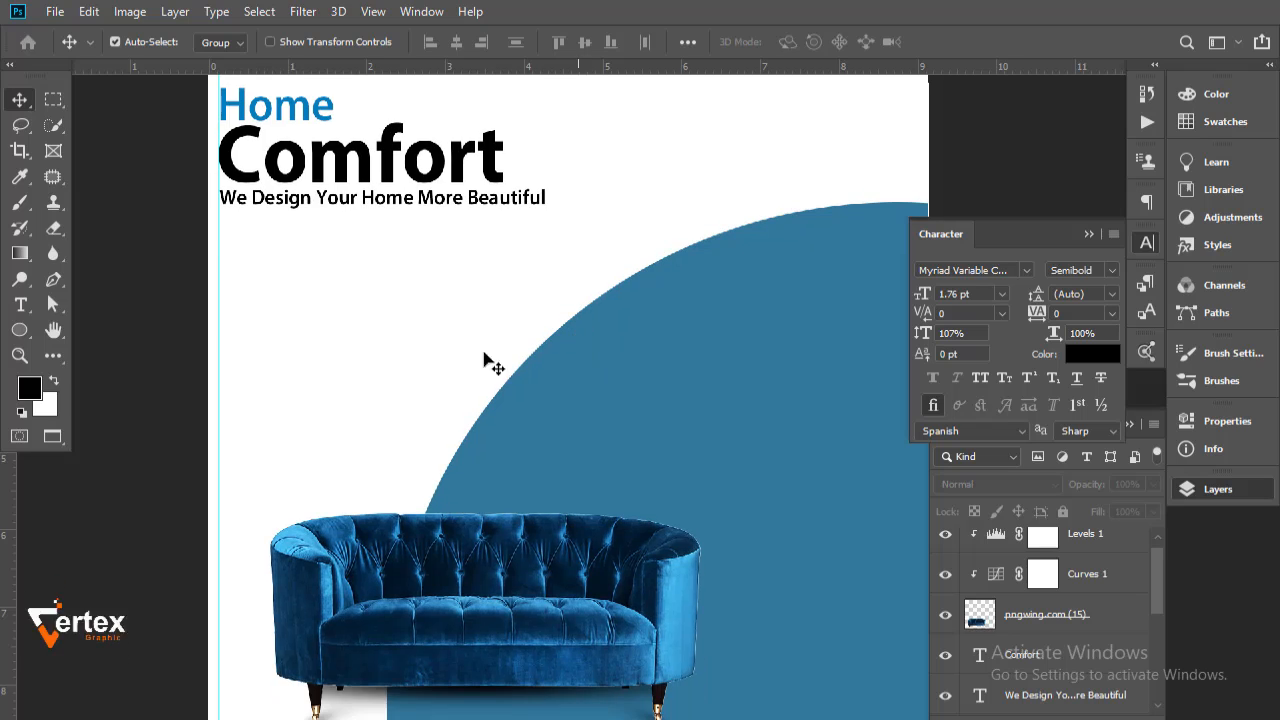
left_click(682, 414)
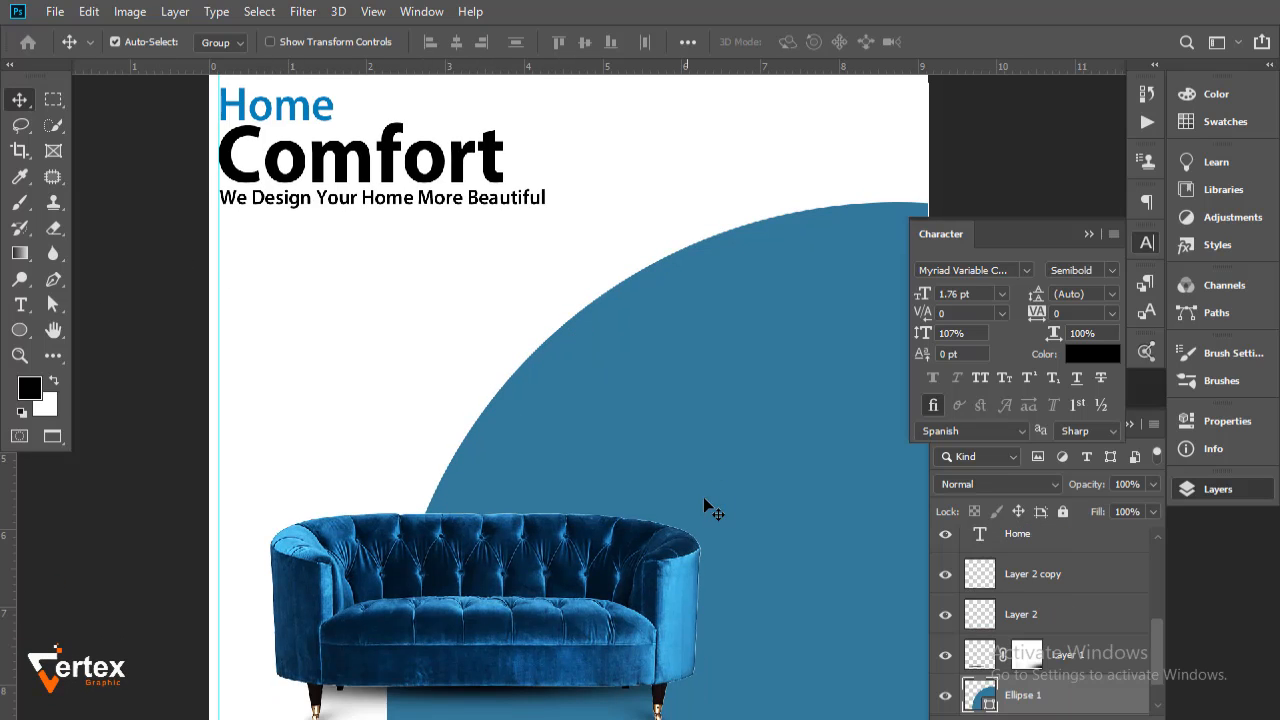
left_click_drag(686, 390, 686, 442)
left_click(177, 130)
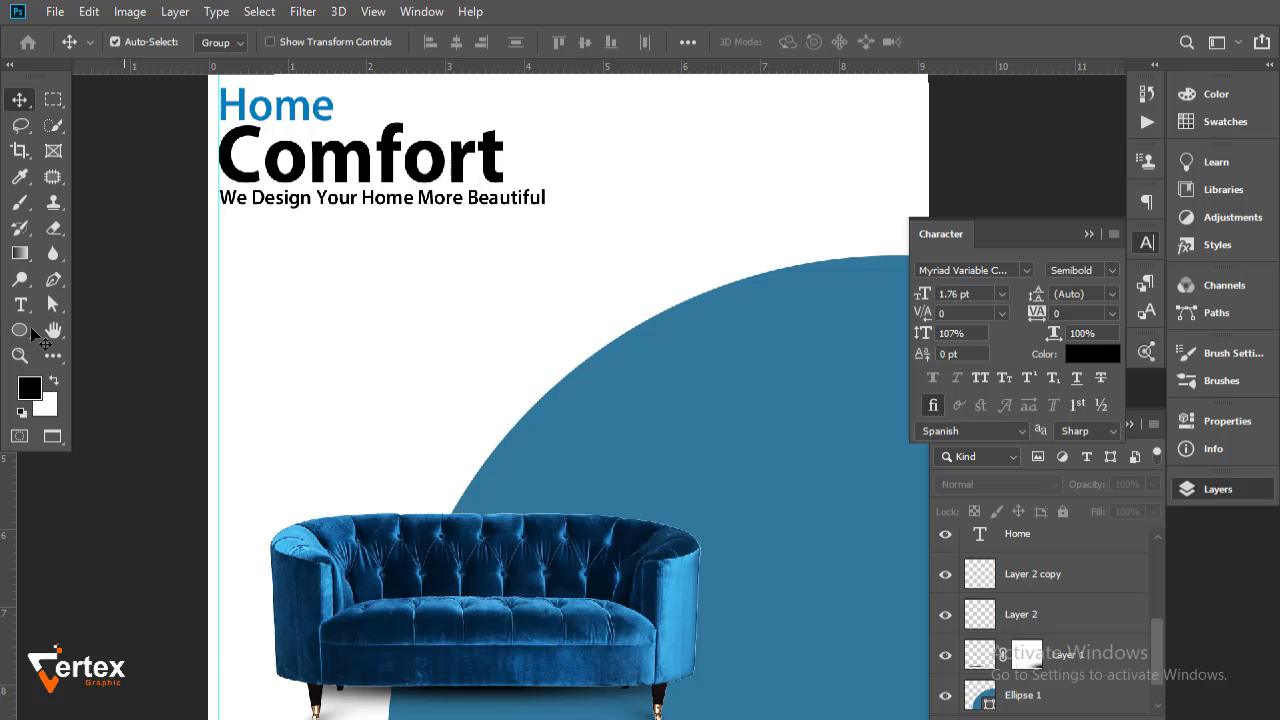
Draw a 264 x 54 px rounded rectangle from the guide below the tagline, with 27 px corner radii
left_click(20, 330)
right_click(20, 330)
left_click(105, 353)
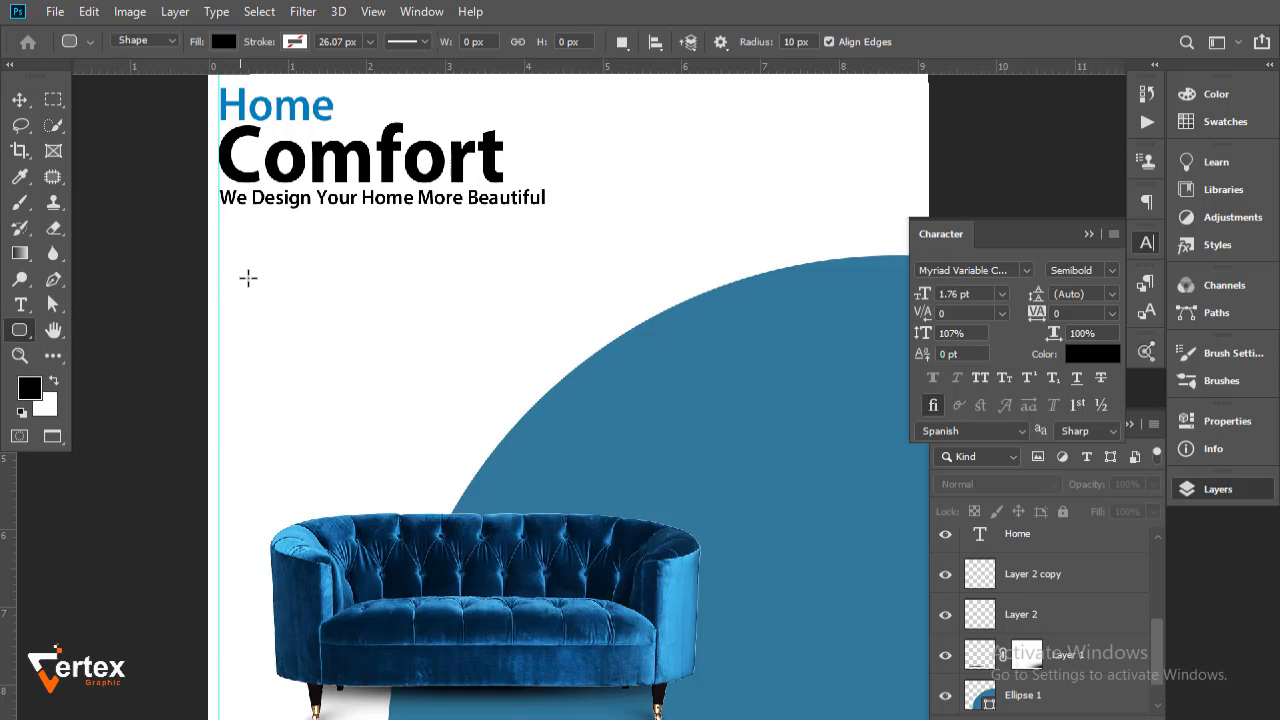
left_click_drag(219, 280, 395, 316)
left_click_drag(906, 598, 1022, 585)
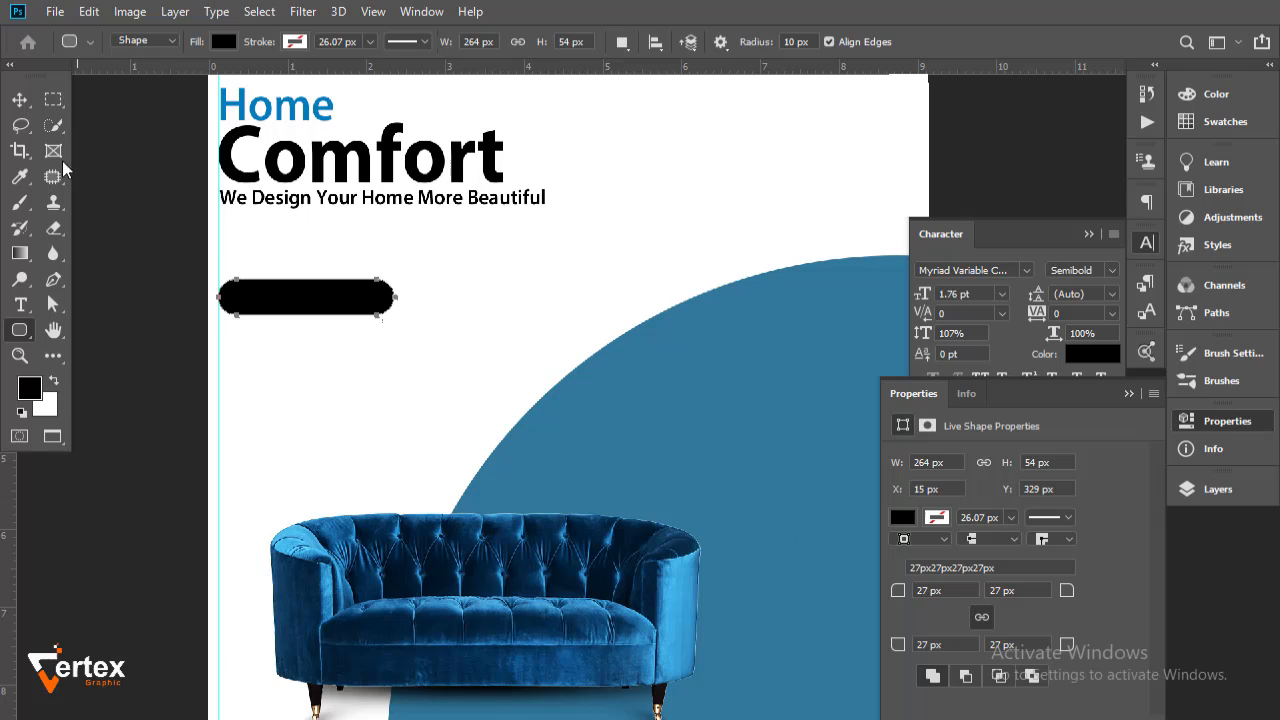
Change the large circle's fill to the darker blue among the recently used colors
left_click(17, 105)
left_click(149, 240)
left_click(296, 305)
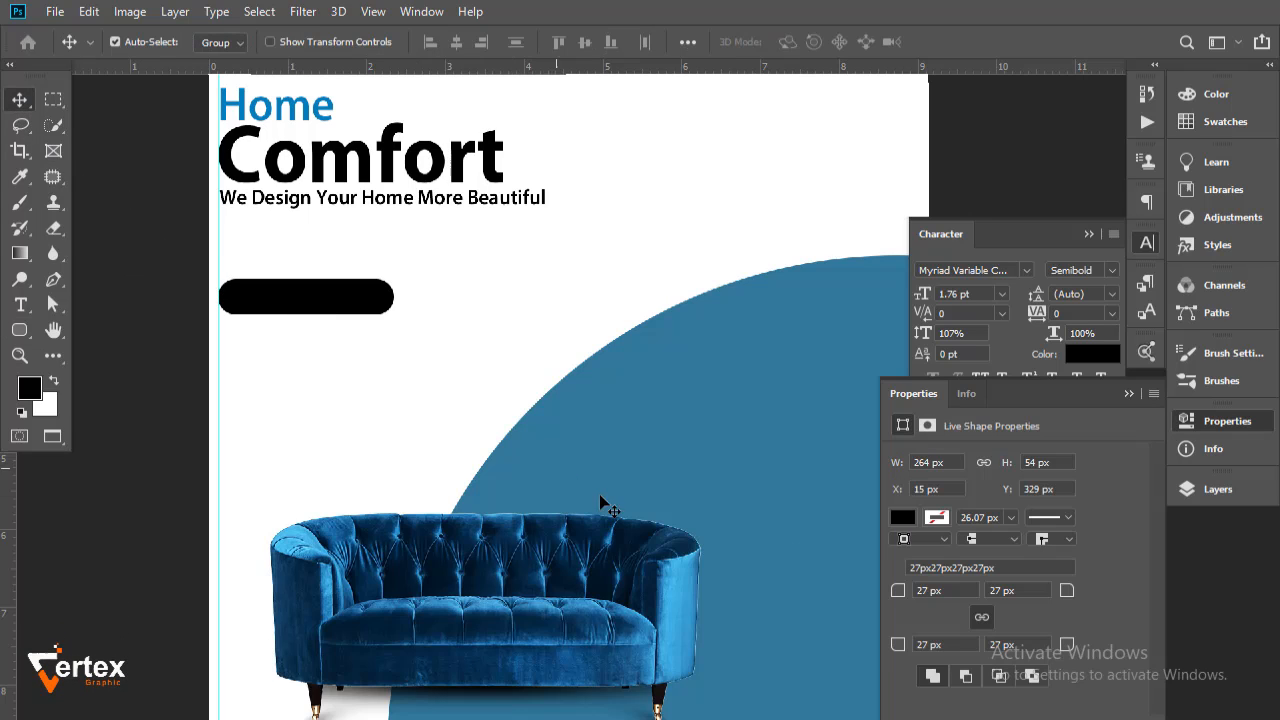
left_click(897, 521)
left_click(734, 489)
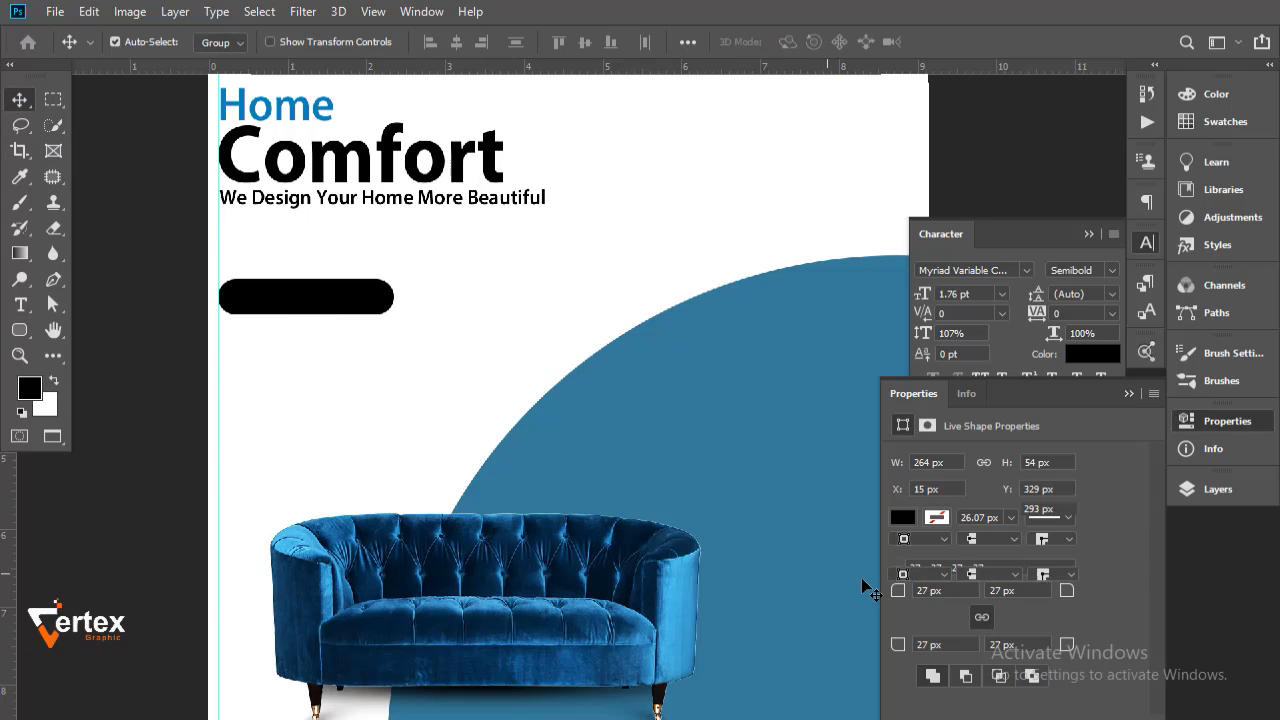
left_click(903, 549)
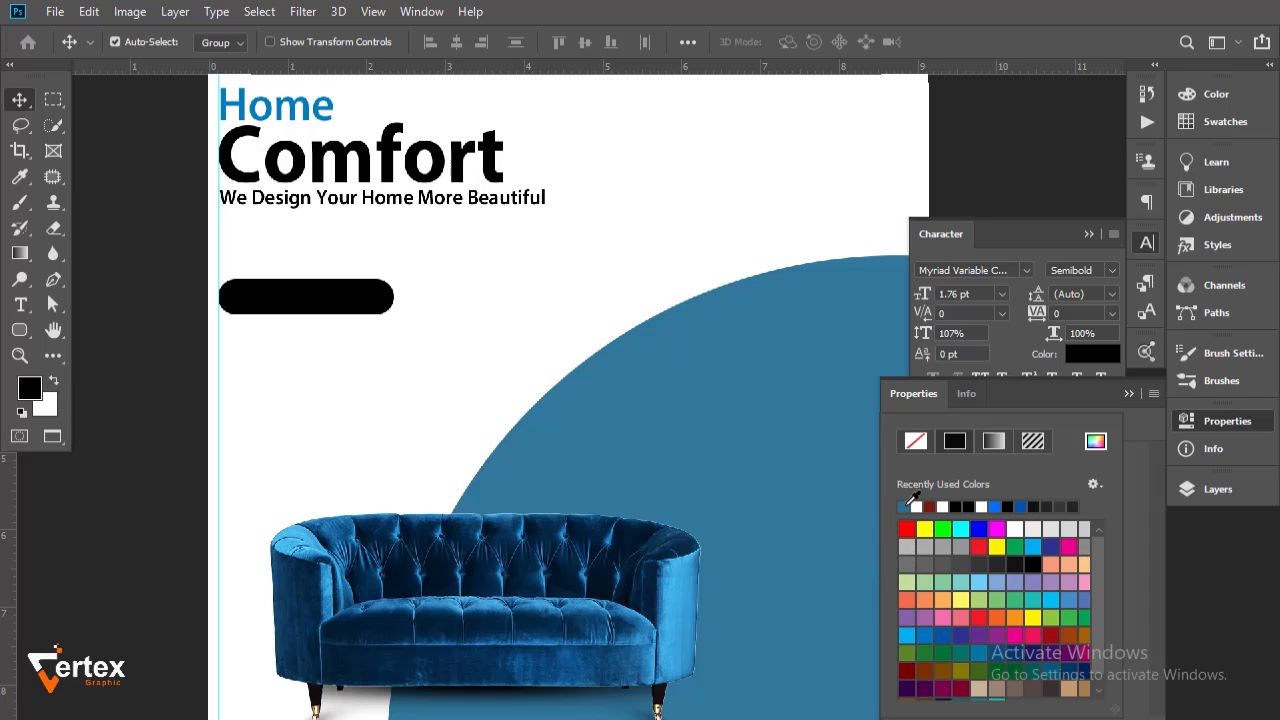
left_click(1127, 398)
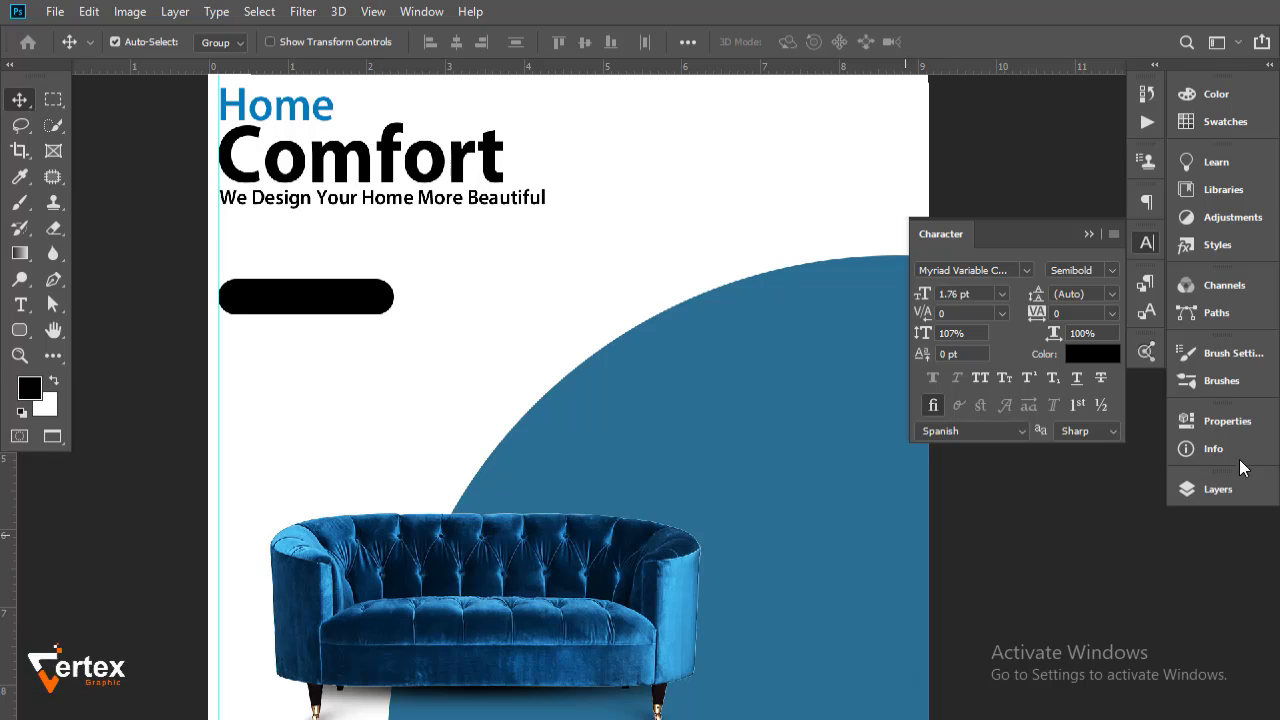
Recolor the rounded rectangle to #2a6e93 by sampling the large circle's blue
left_click(1217, 489)
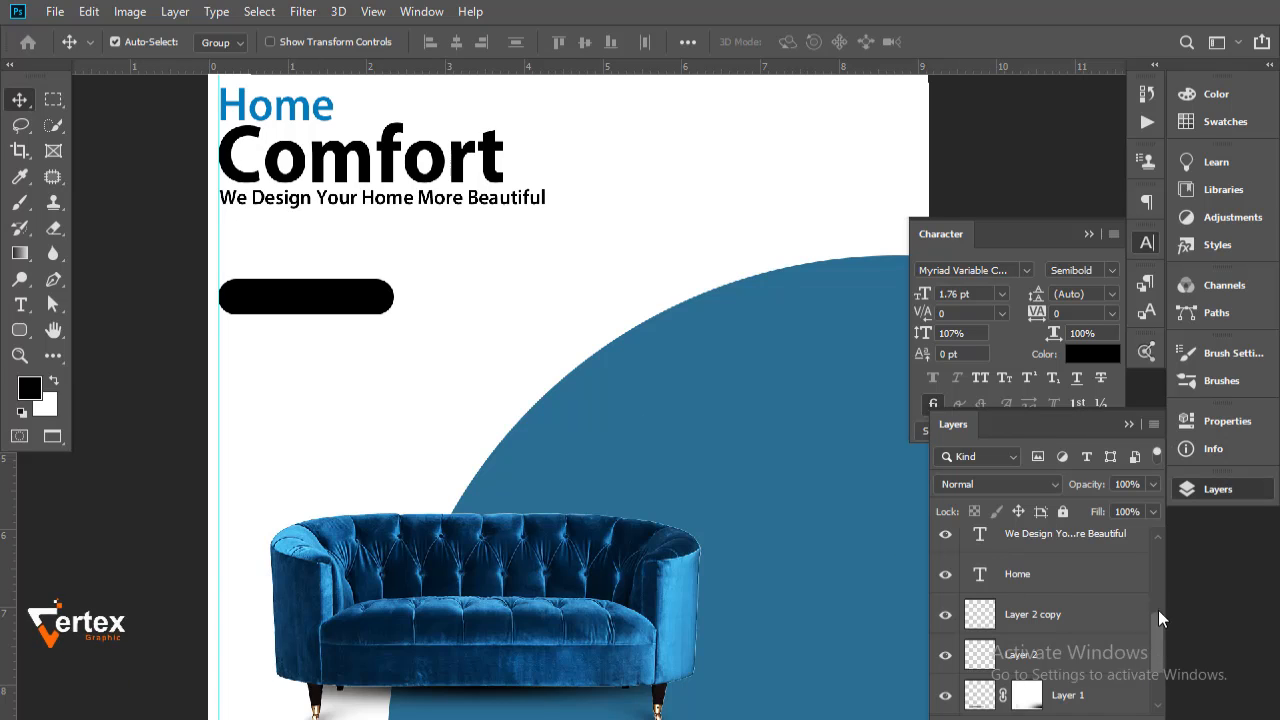
scroll(1010, 590, "up", 5)
double_click(980, 548)
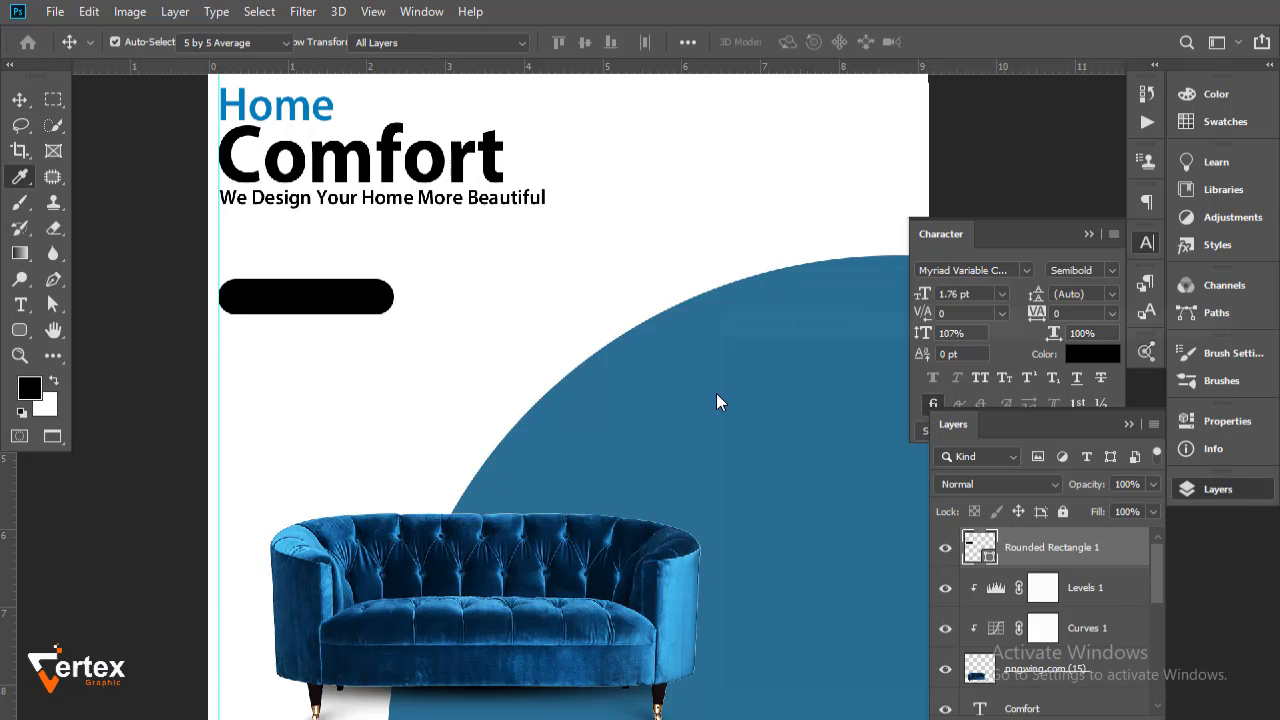
left_click(666, 431)
left_click(1178, 355)
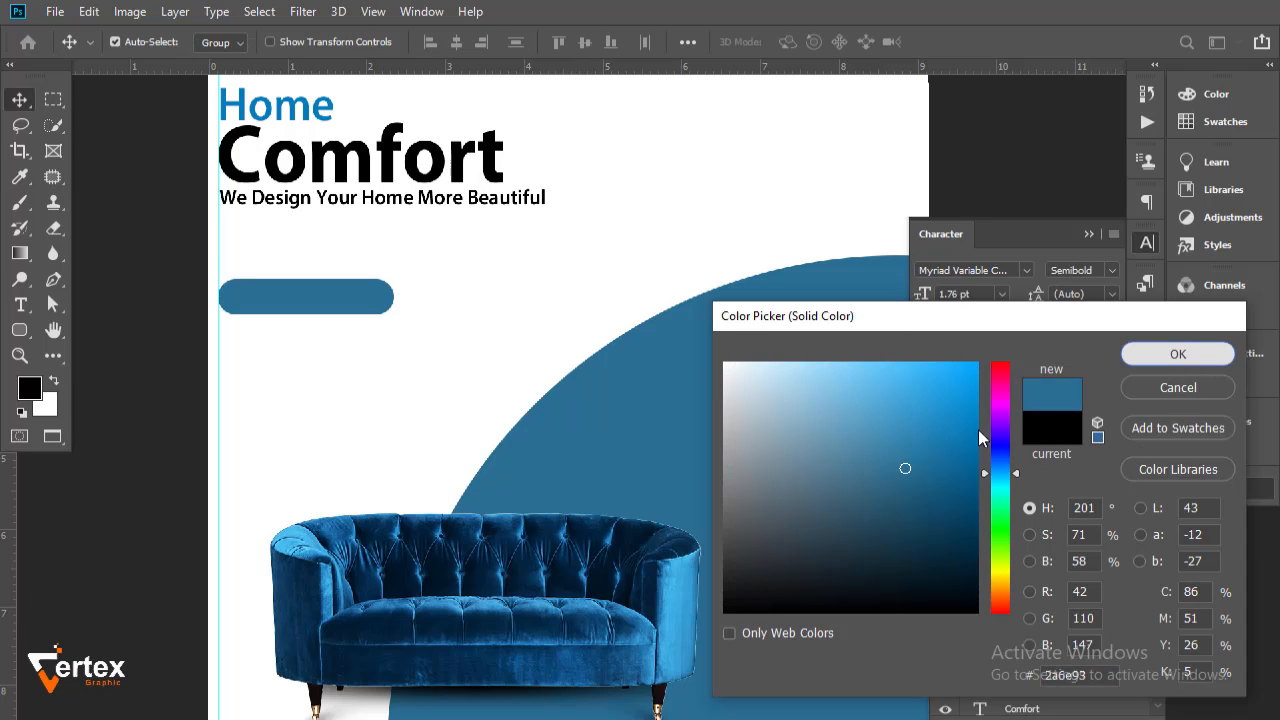
left_click(1128, 424)
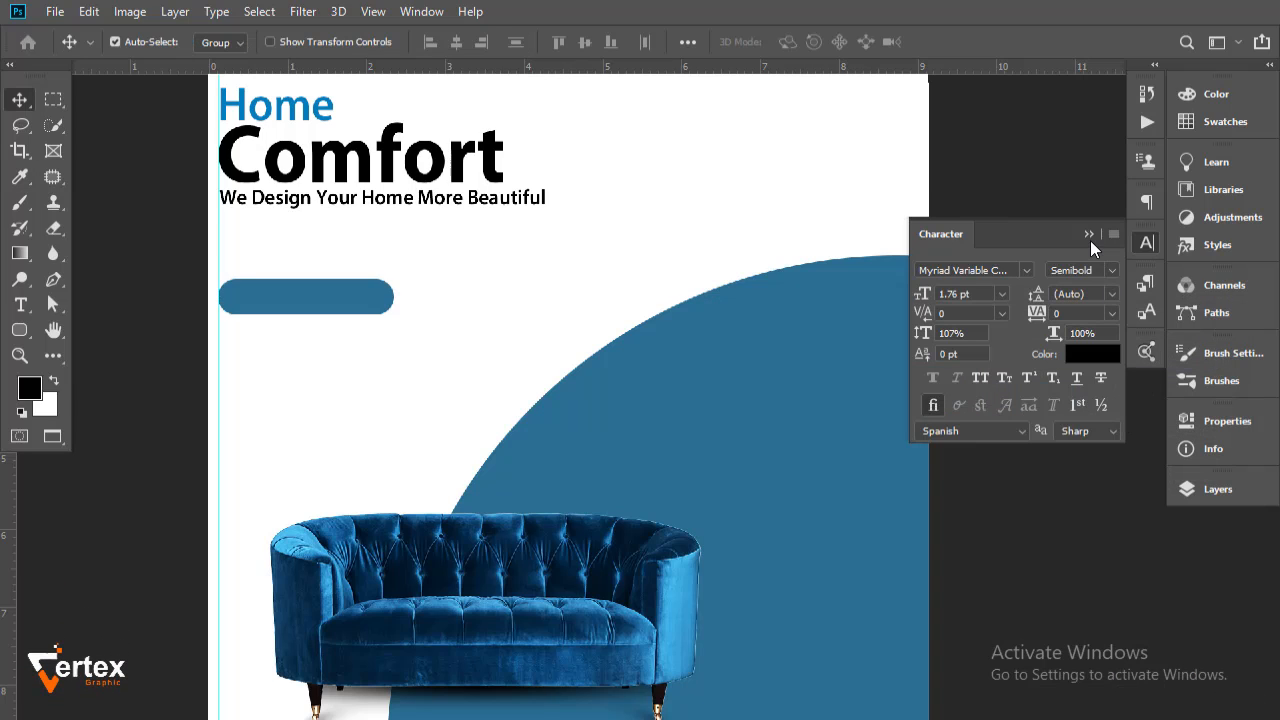
left_click(1089, 234)
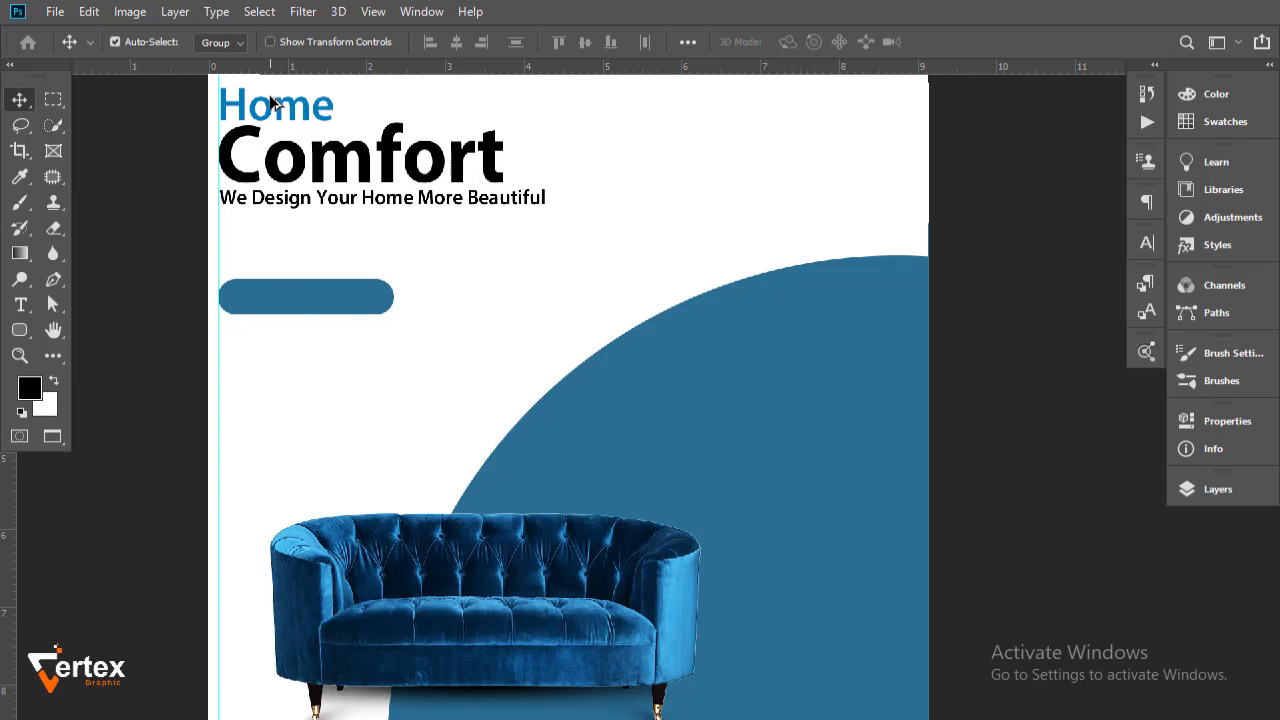
Duplicate the "Home" text onto the rounded rectangle and bring the copy to the top of the layer stack
left_click_drag(270, 103, 290, 285)
left_click(1240, 492)
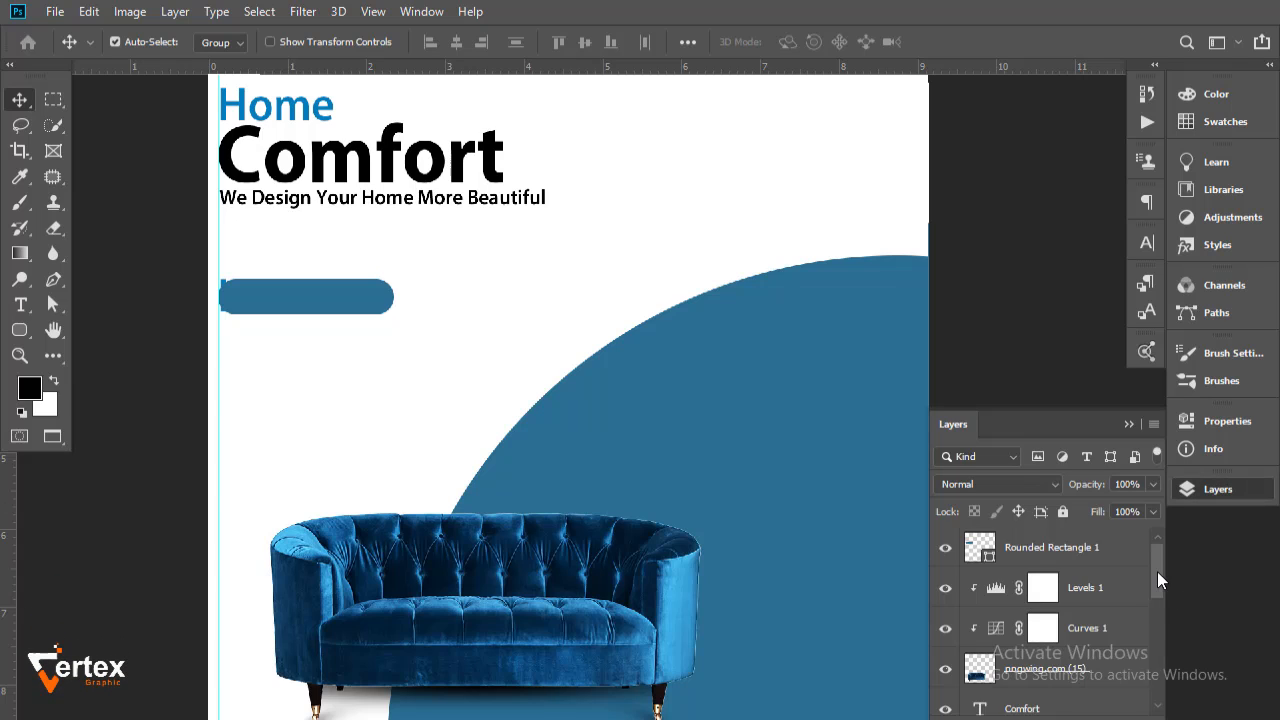
left_click_drag(1157, 580, 1000, 545)
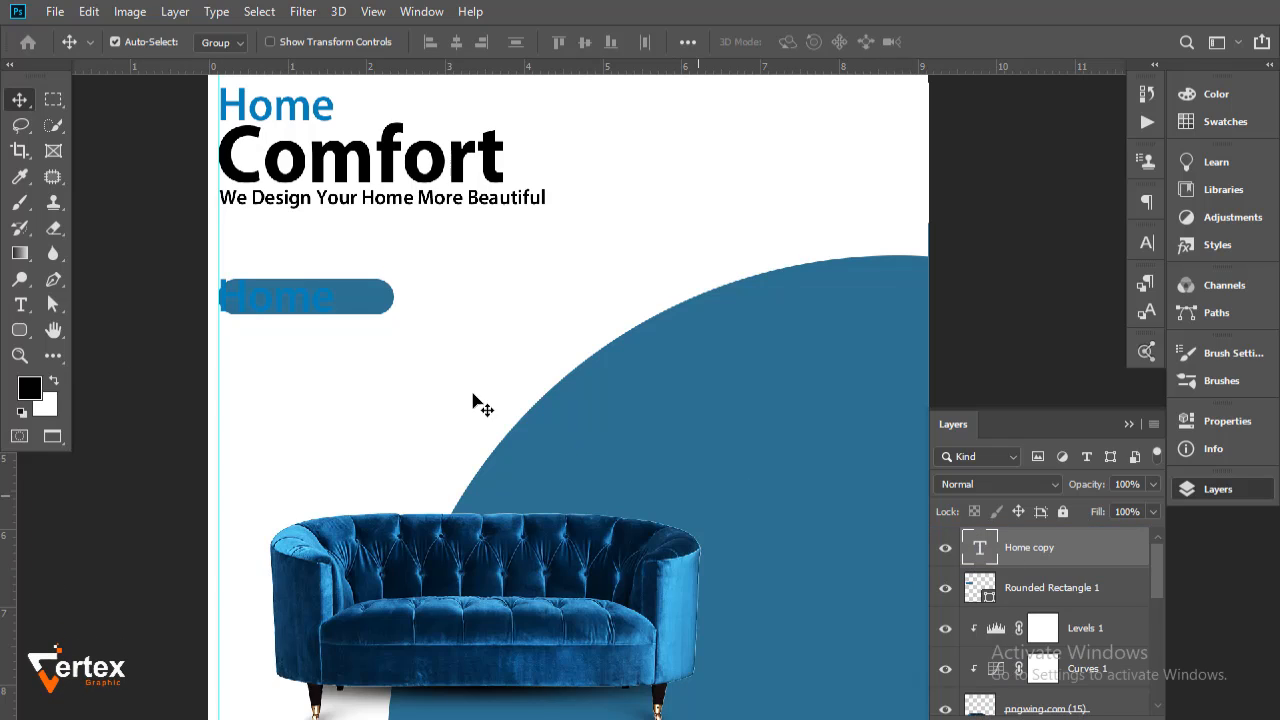
Shift the copied text over within the rounded rectangle and replace its wording with "Shop Now"
left_click_drag(300, 314, 320, 314)
double_click(343, 315)
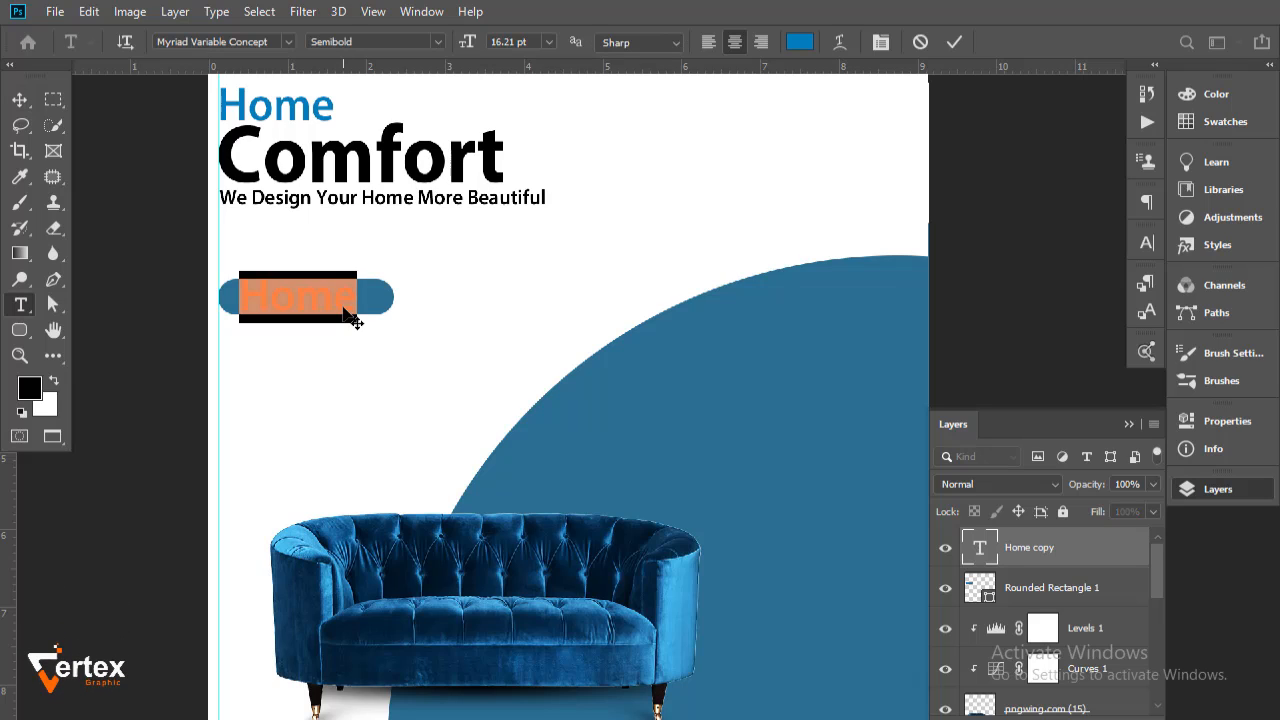
type("So")
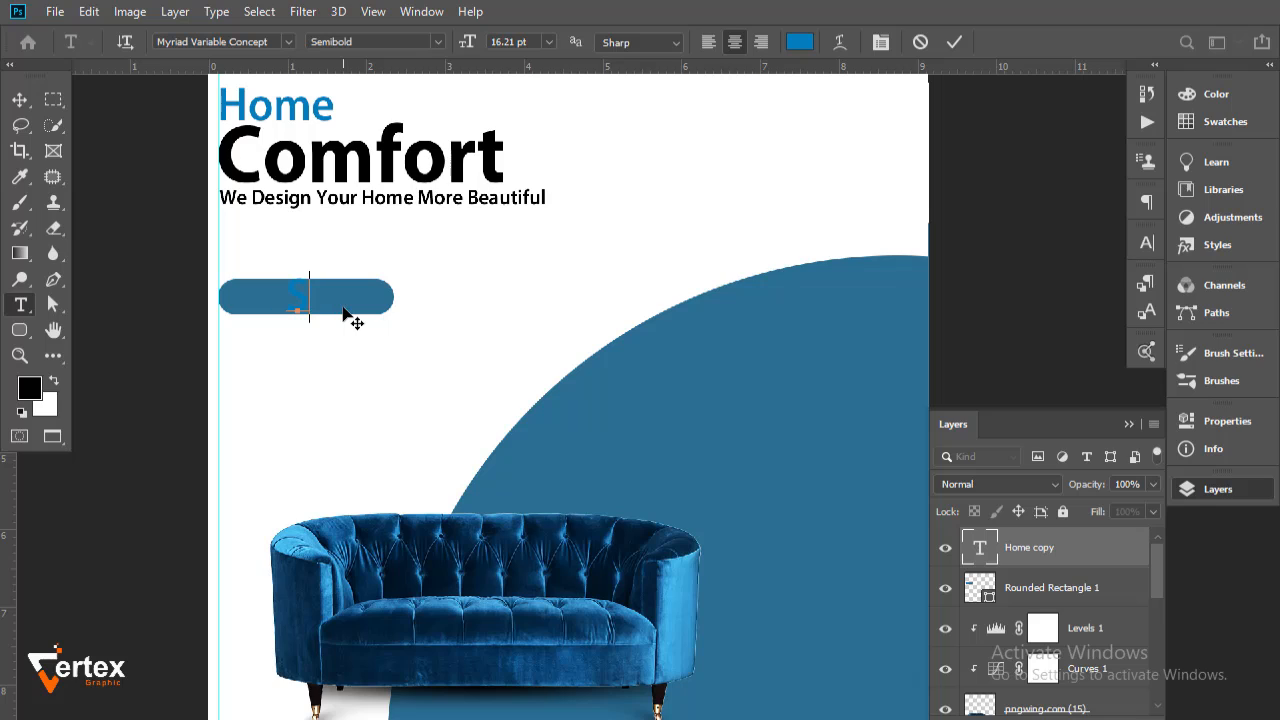
key("BackSpace")
type("op Now")
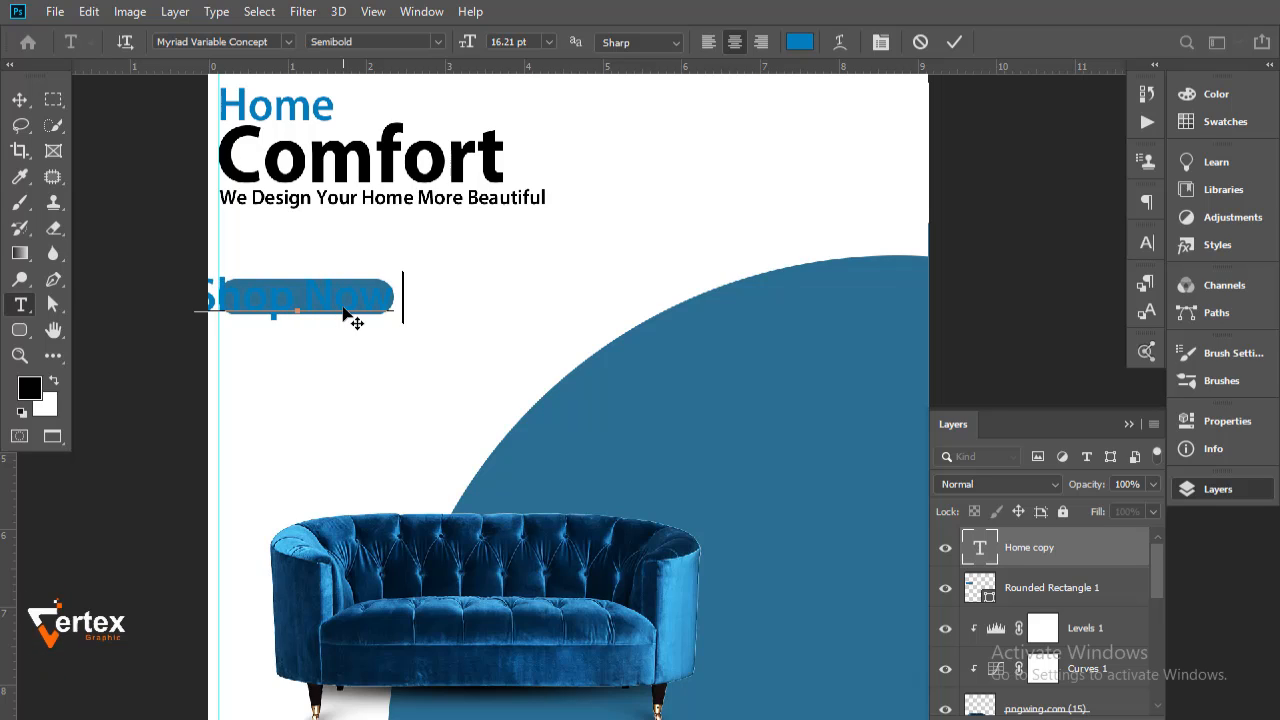
key("BackSpace")
left_click(19, 99)
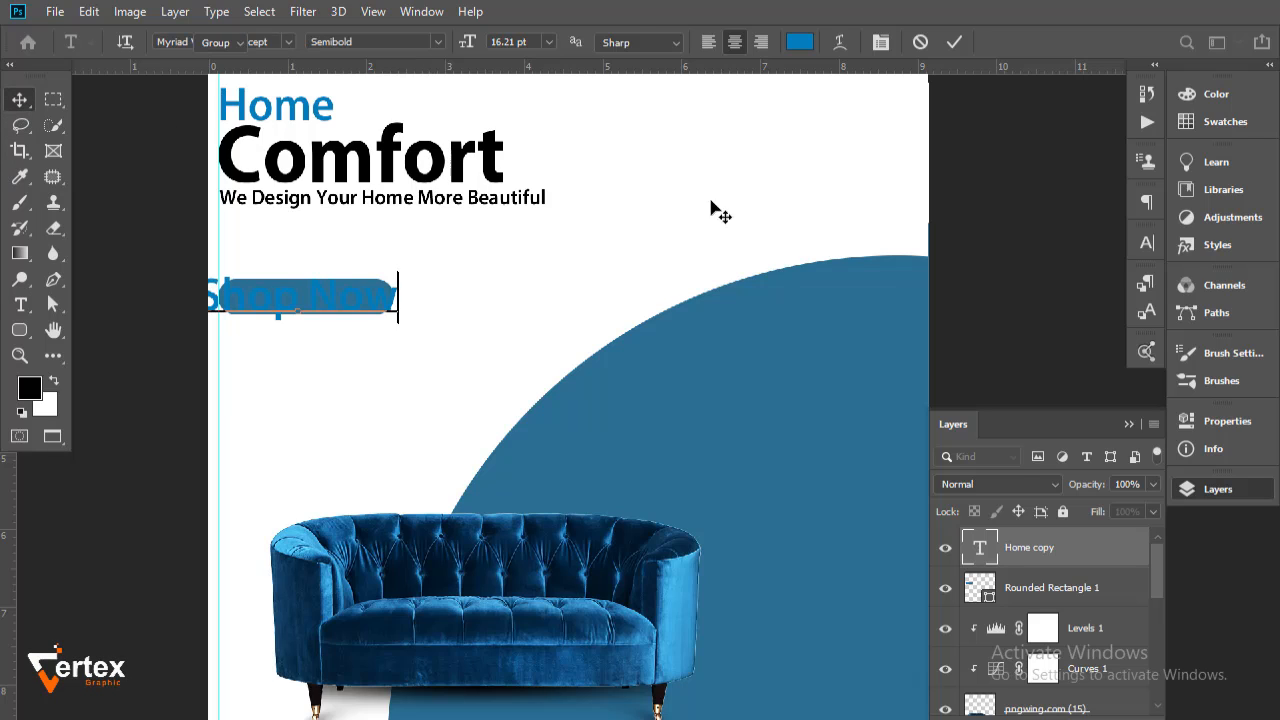
Change the "Shop Now" text color to white
left_click(1147, 242)
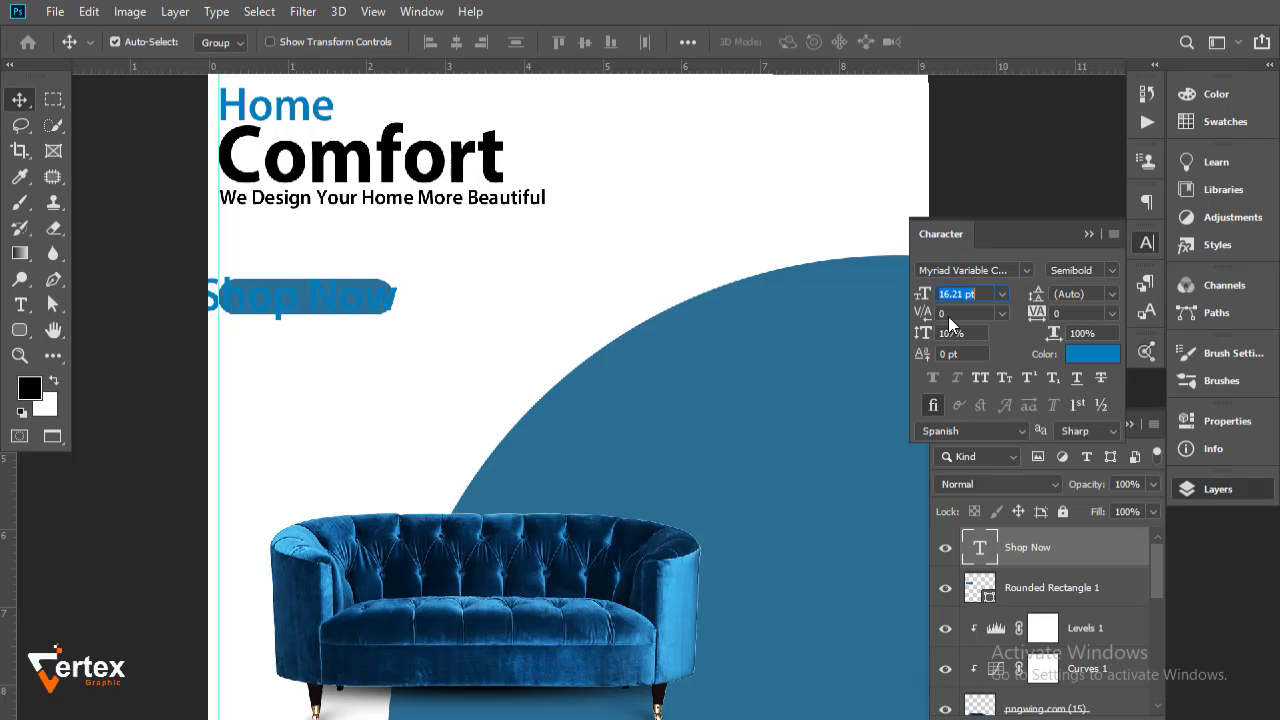
left_click(1070, 357)
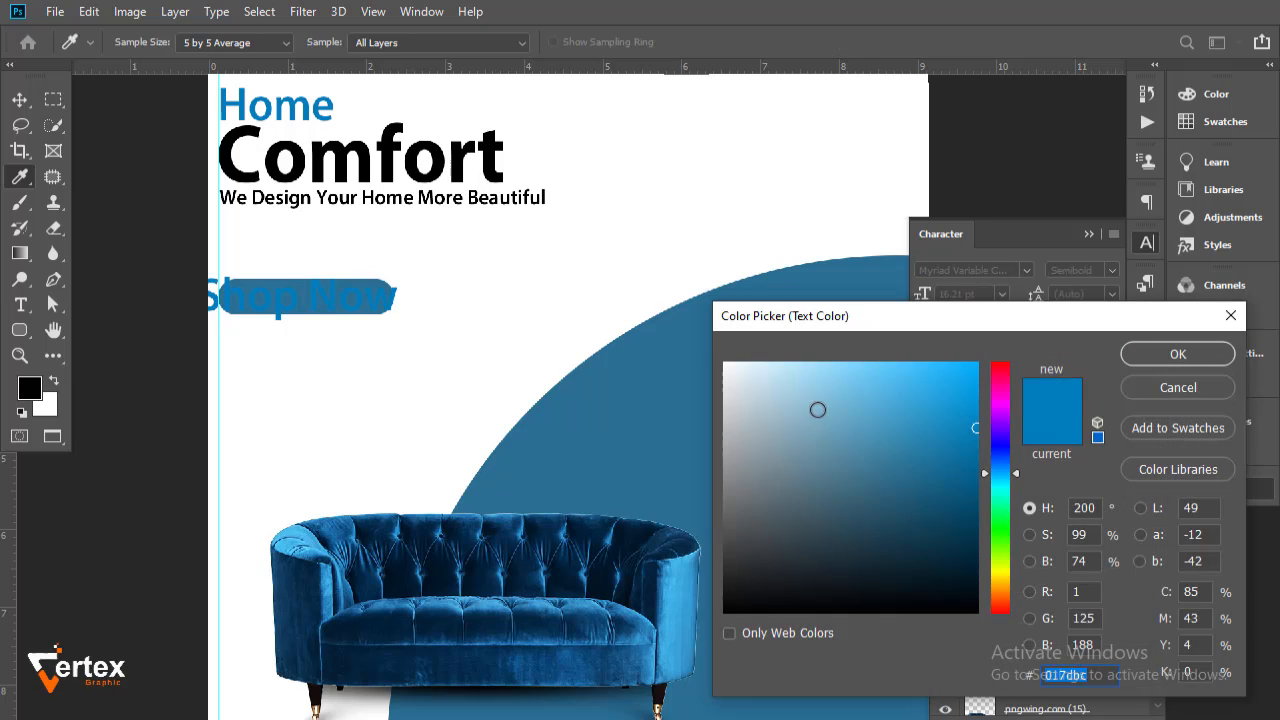
left_click(725, 364)
left_click(1190, 358)
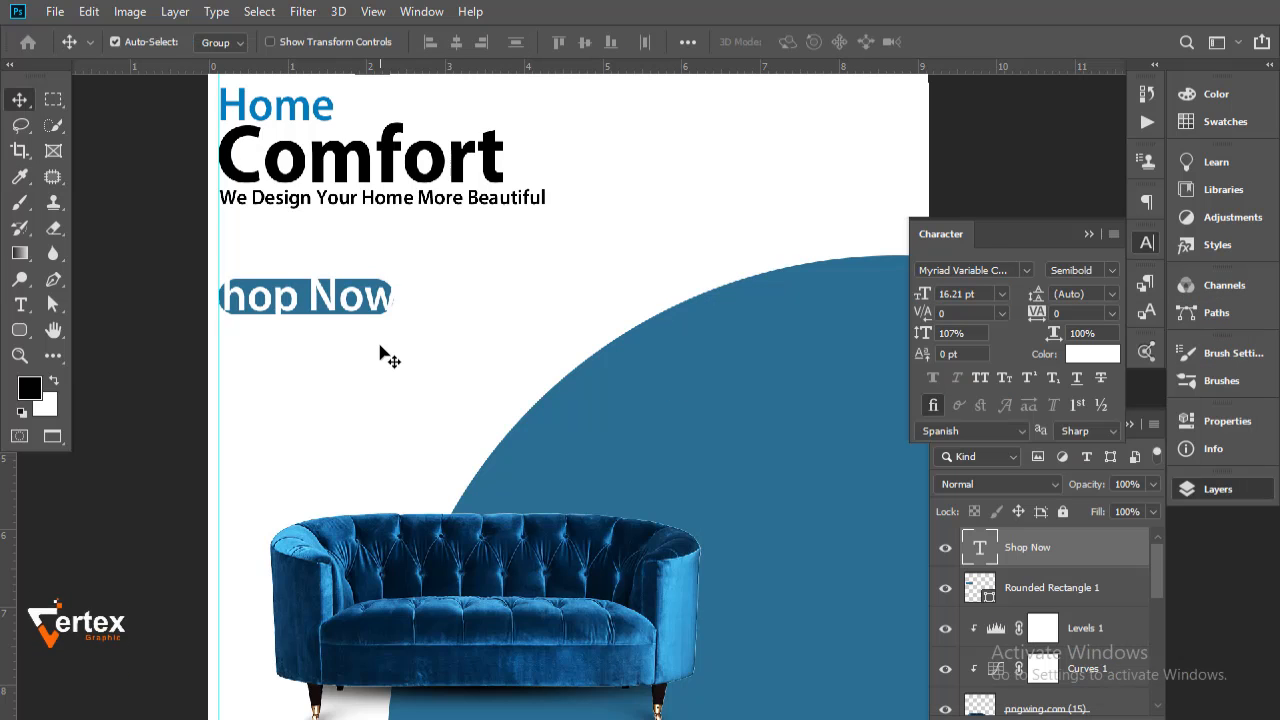
Scale the "Shop Now" text down to about 9.27 pt so it fits inside the rounded rectangle
key("ctrl")
key("ctrl+t")
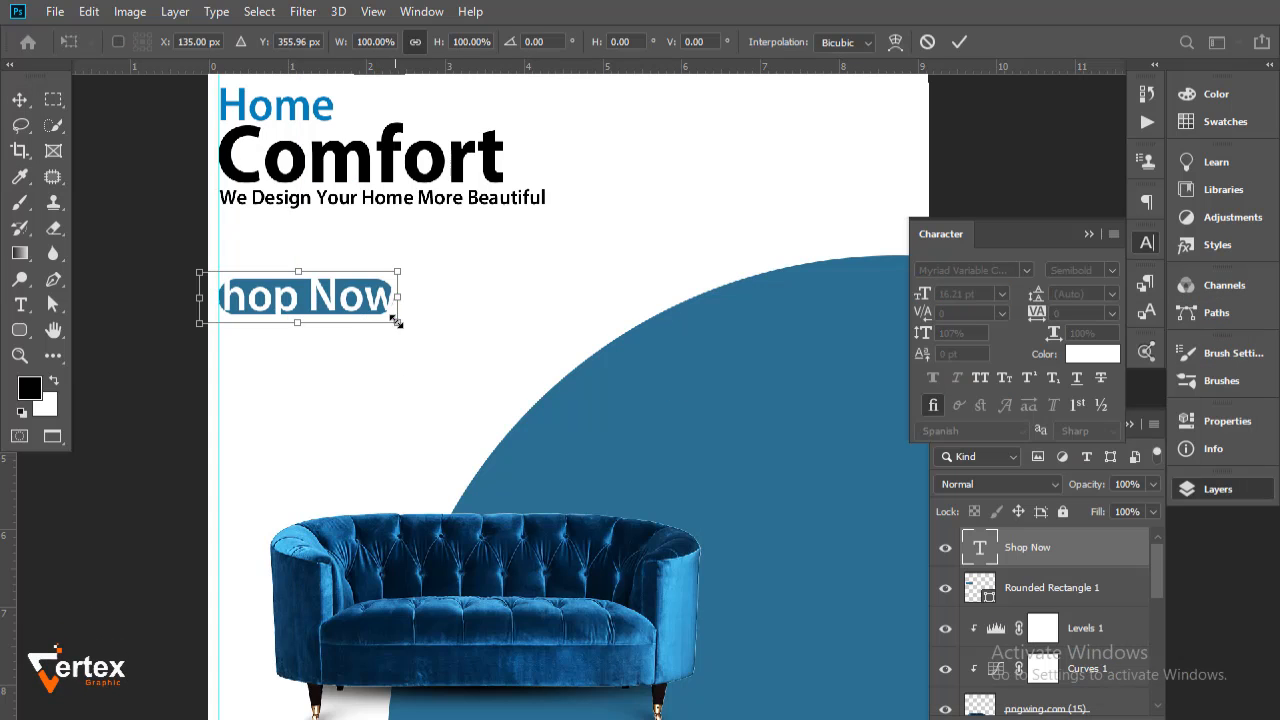
left_click_drag(396, 322, 311, 301)
key("Return")
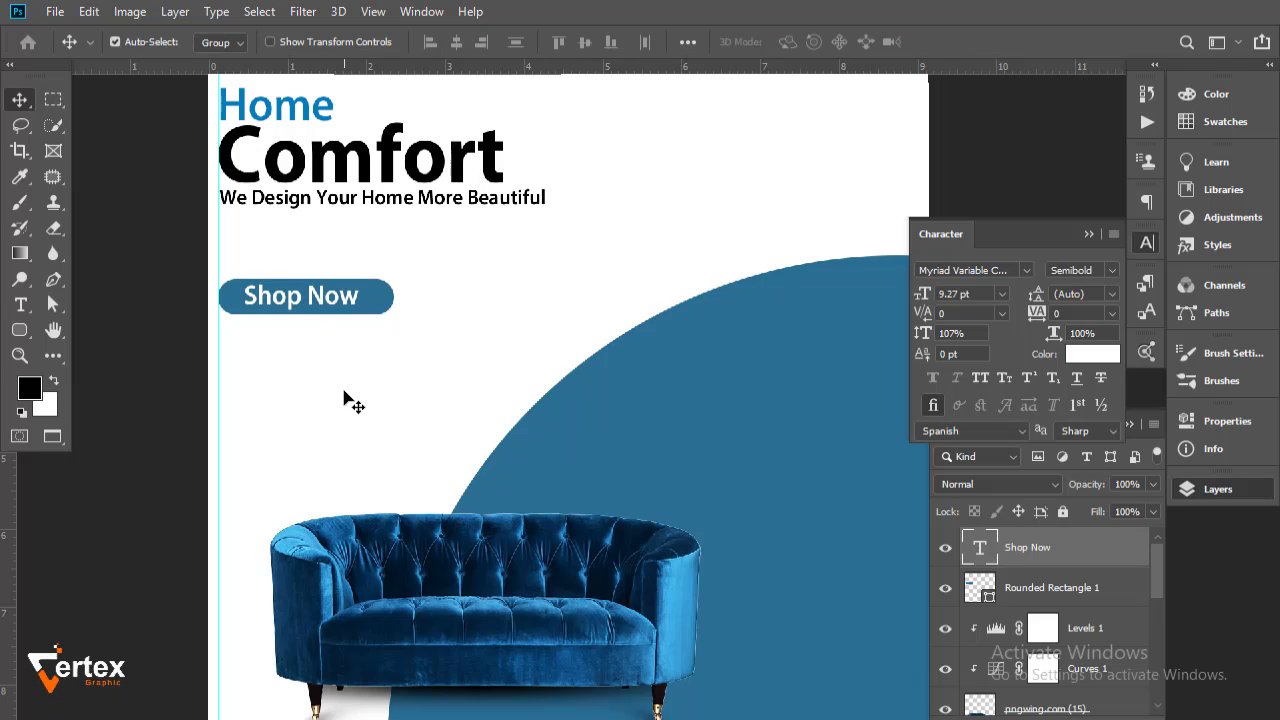
Move the "Shop Now" text and its rounded rectangle together slightly lower and deselect them
left_click_drag(371, 368, 318, 290)
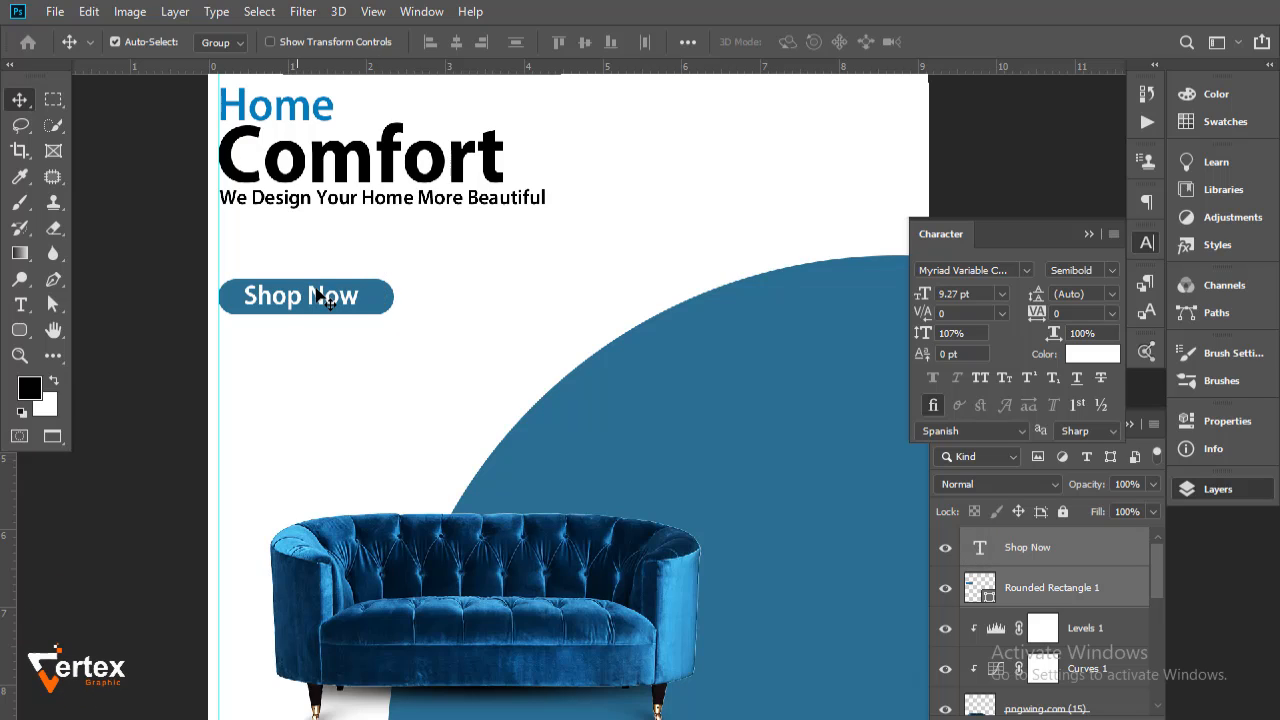
key("shift+Down")
key("shift+Down")
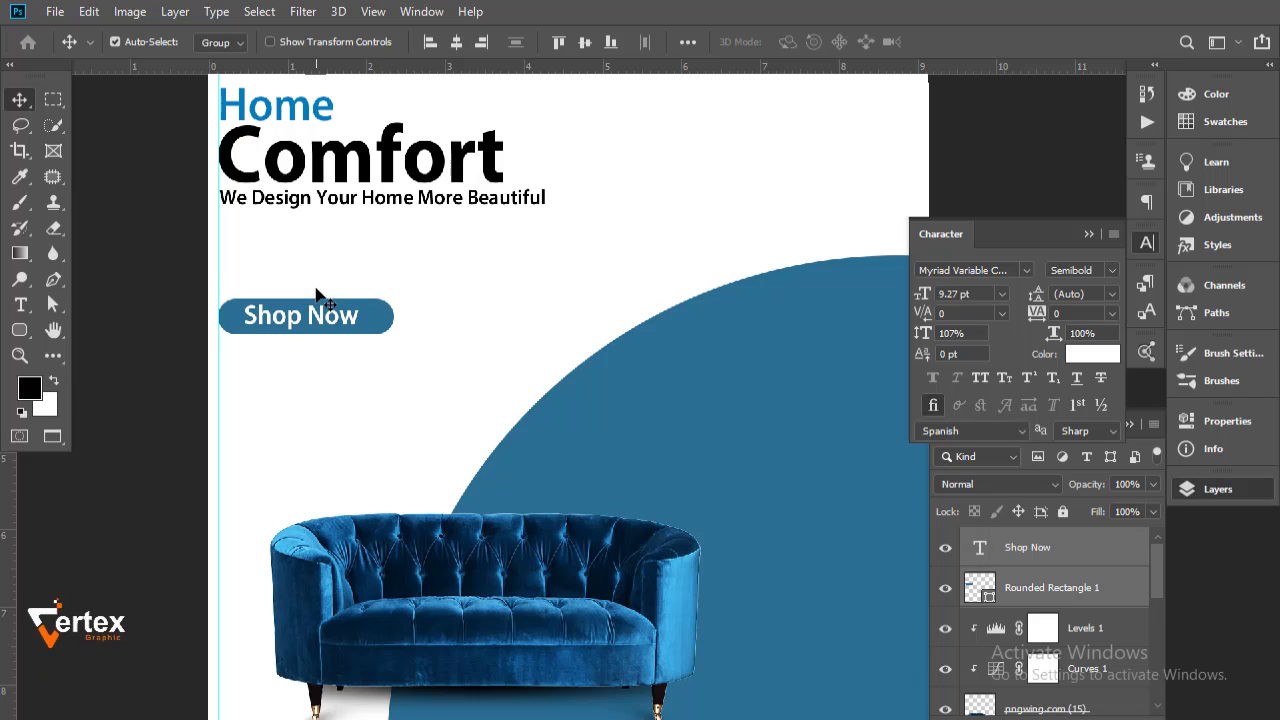
left_click(347, 449)
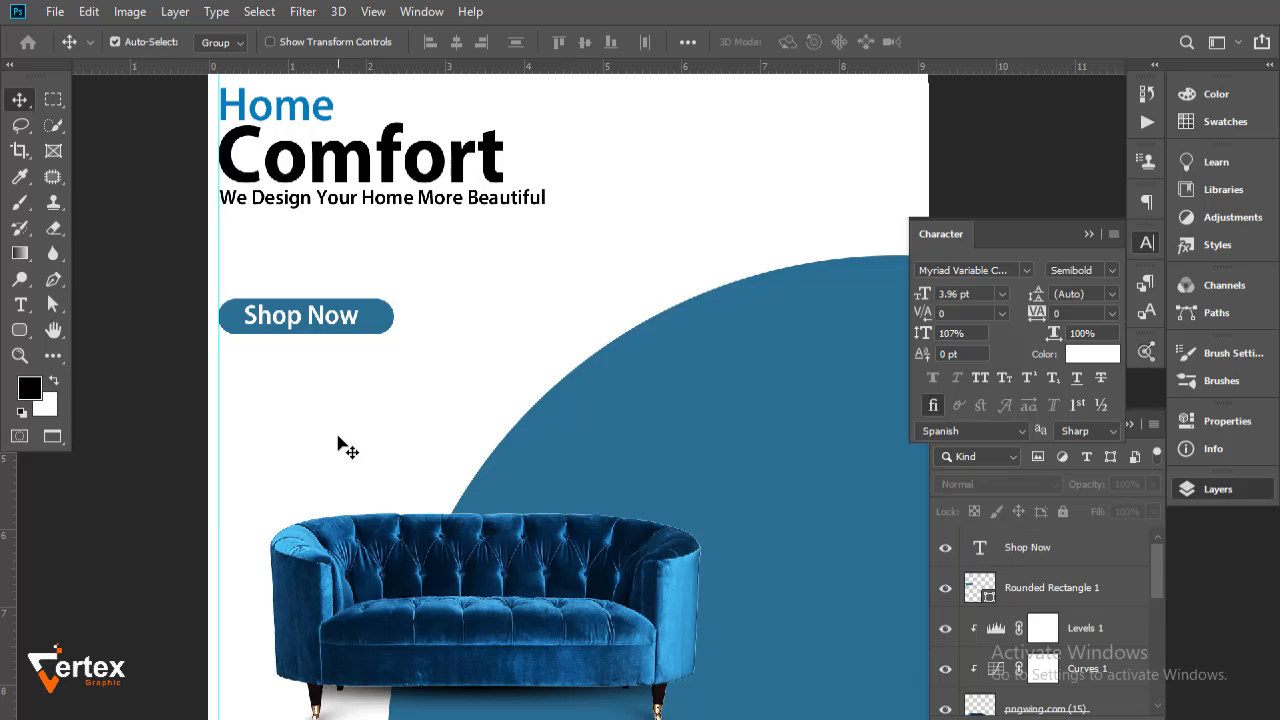
Try shifting the sofa and the layers down to Layer 2 to the right, move them back and deselect them
left_click(438, 615)
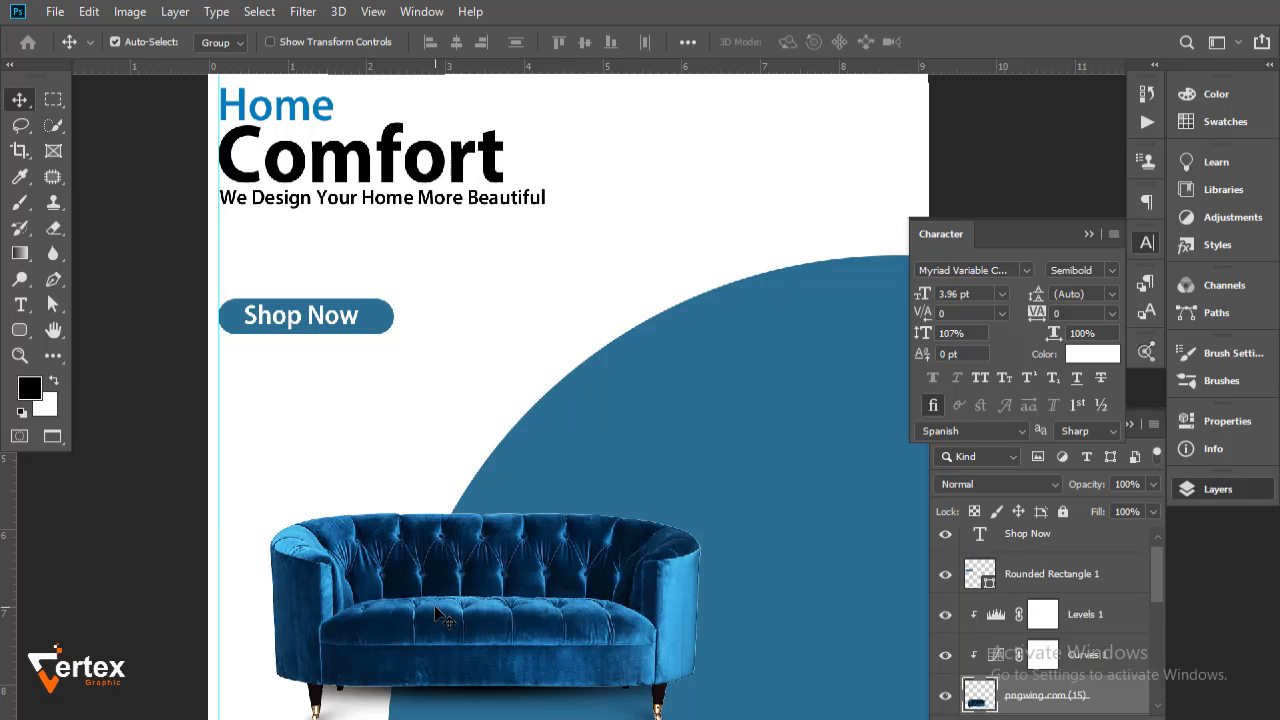
left_click_drag(1160, 577, 1159, 672)
left_click(1079, 604, "shift")
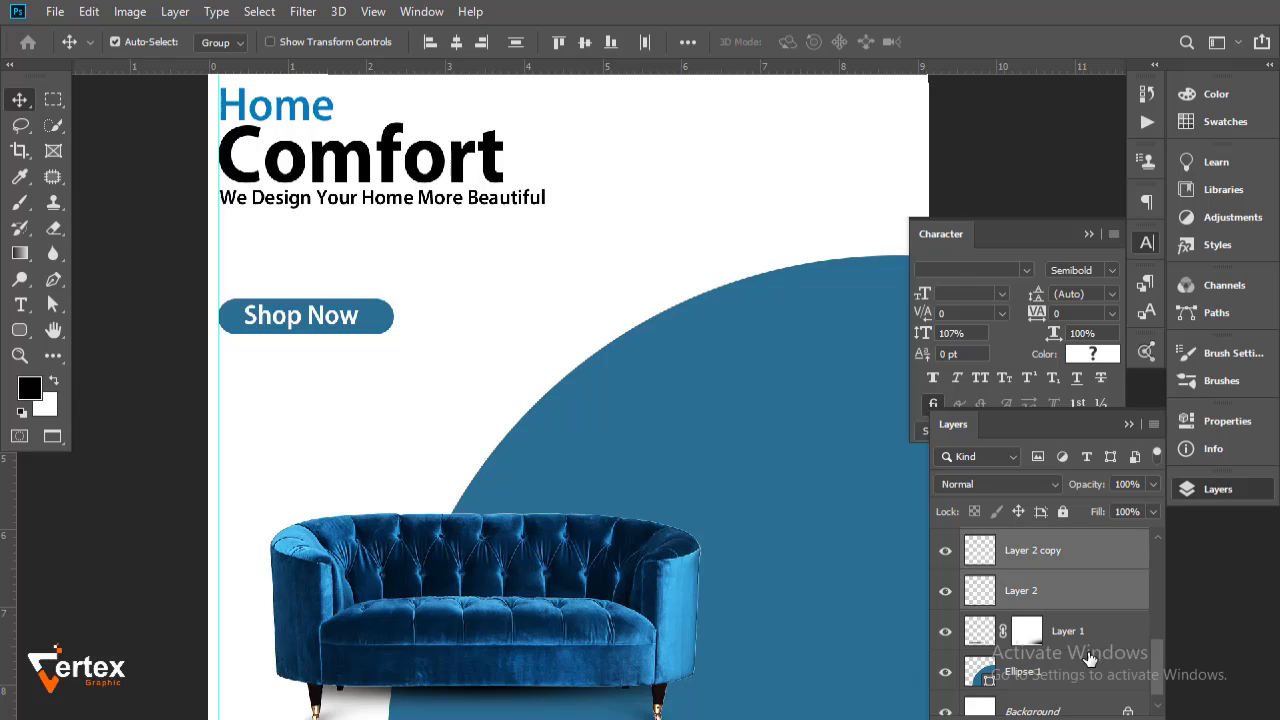
left_click(1094, 643, "shift")
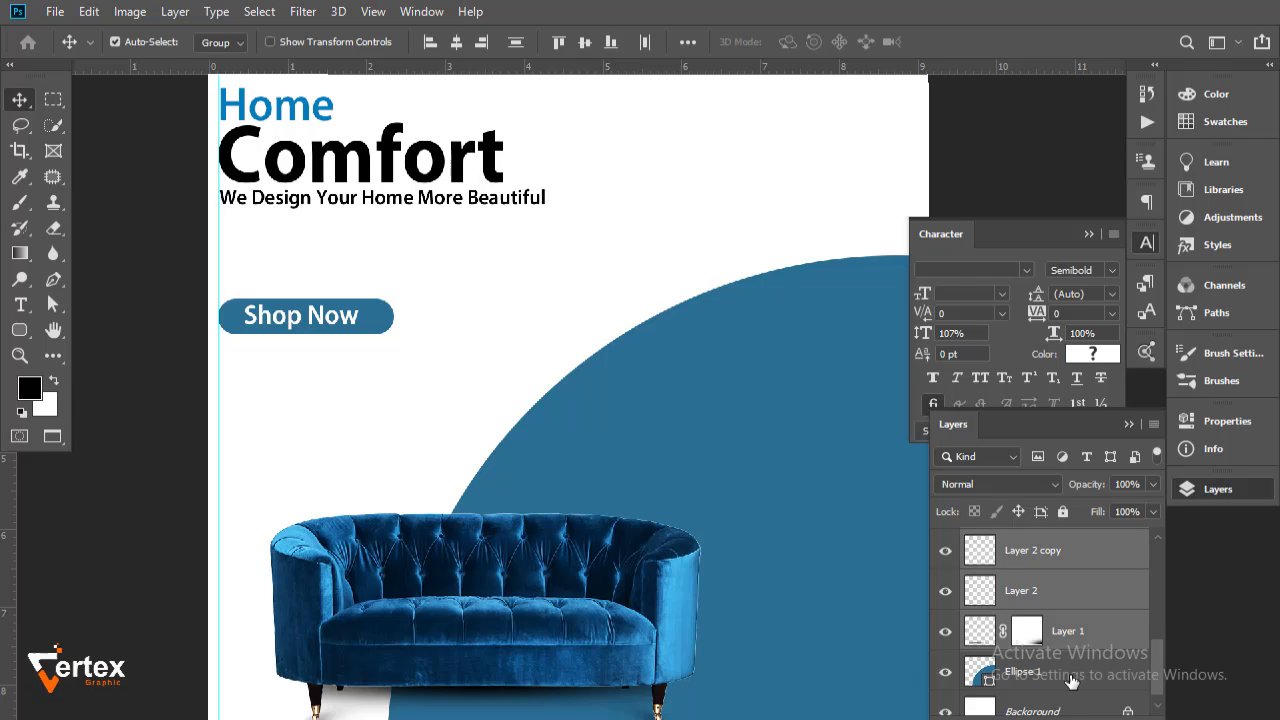
left_click(1071, 680, "shift")
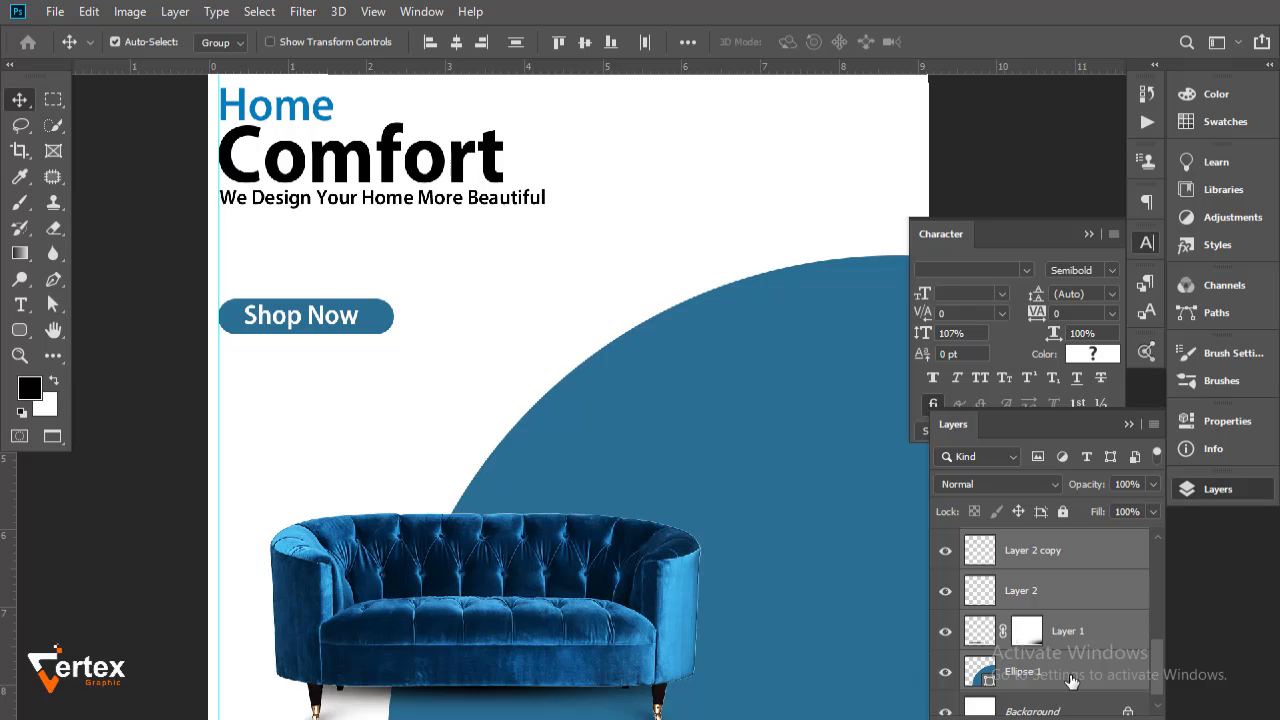
left_click(1081, 670, "ctrl")
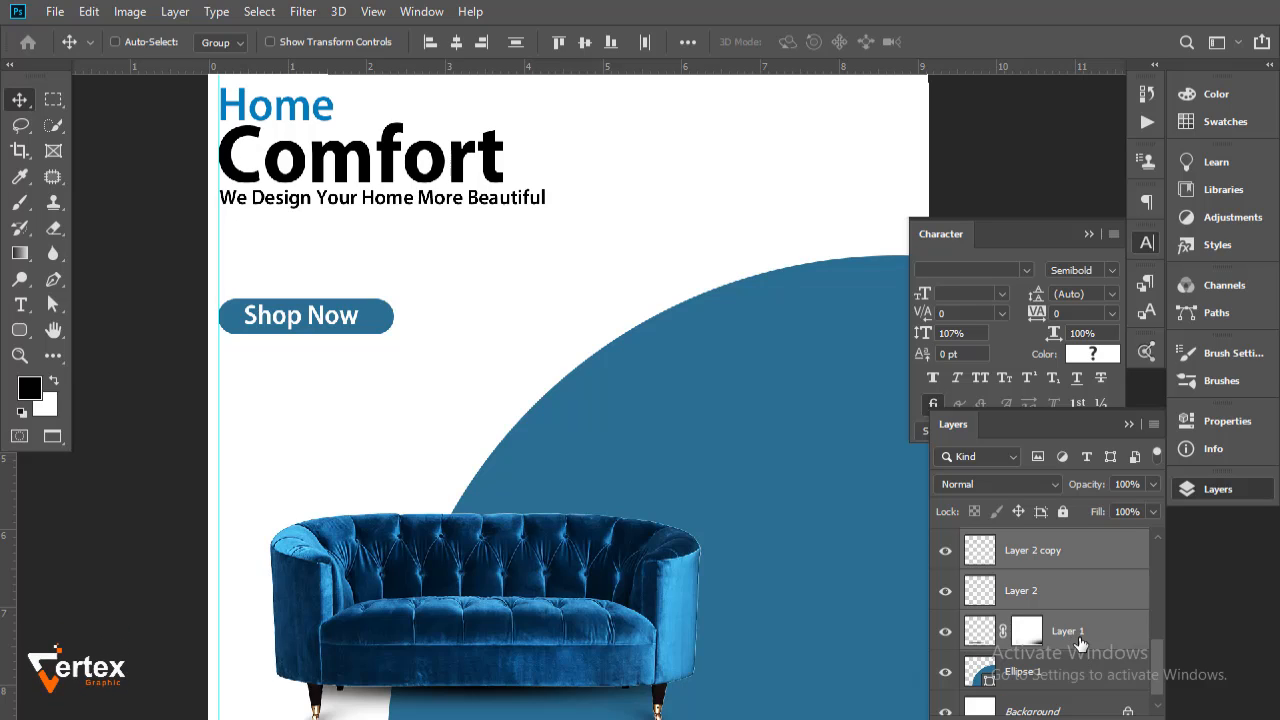
left_click(1090, 630, "ctrl")
mouse_move(1155, 663)
left_mouse_down()
mouse_move(1148, 562)
mouse_move(1165, 676)
left_mouse_up()
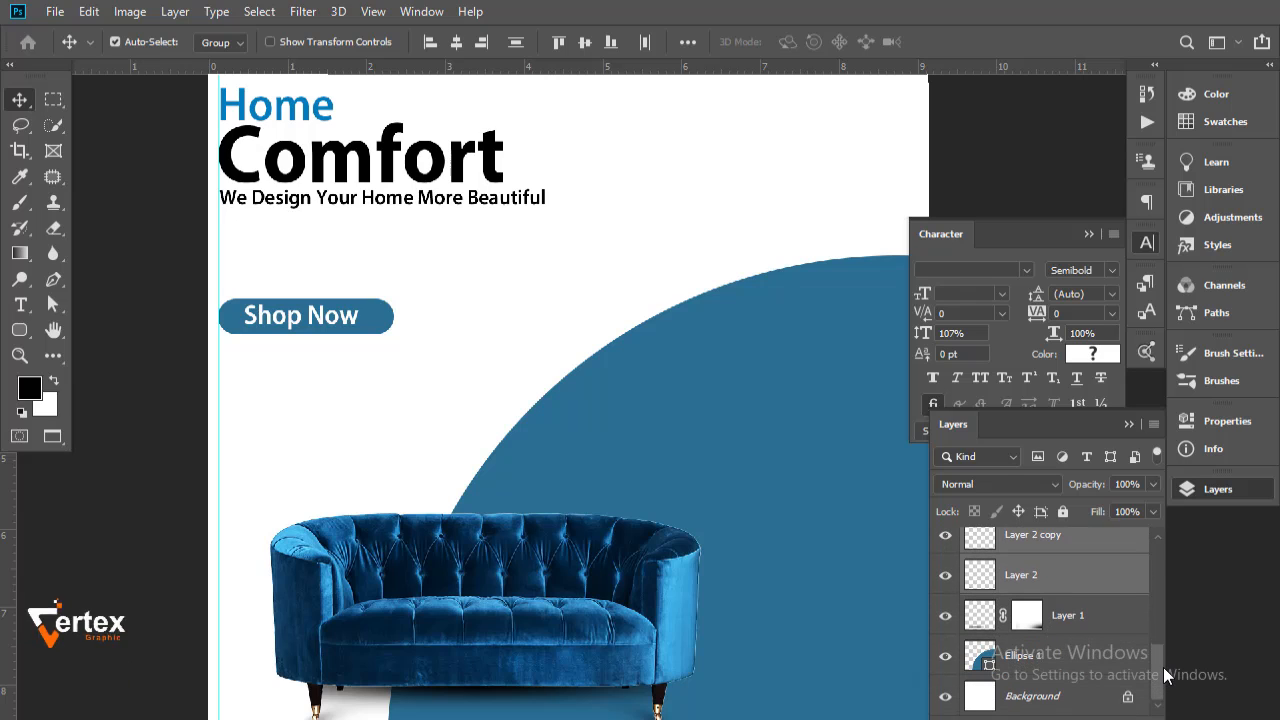
key("shift+Right")
key("shift+Right")
key("shift+Right")
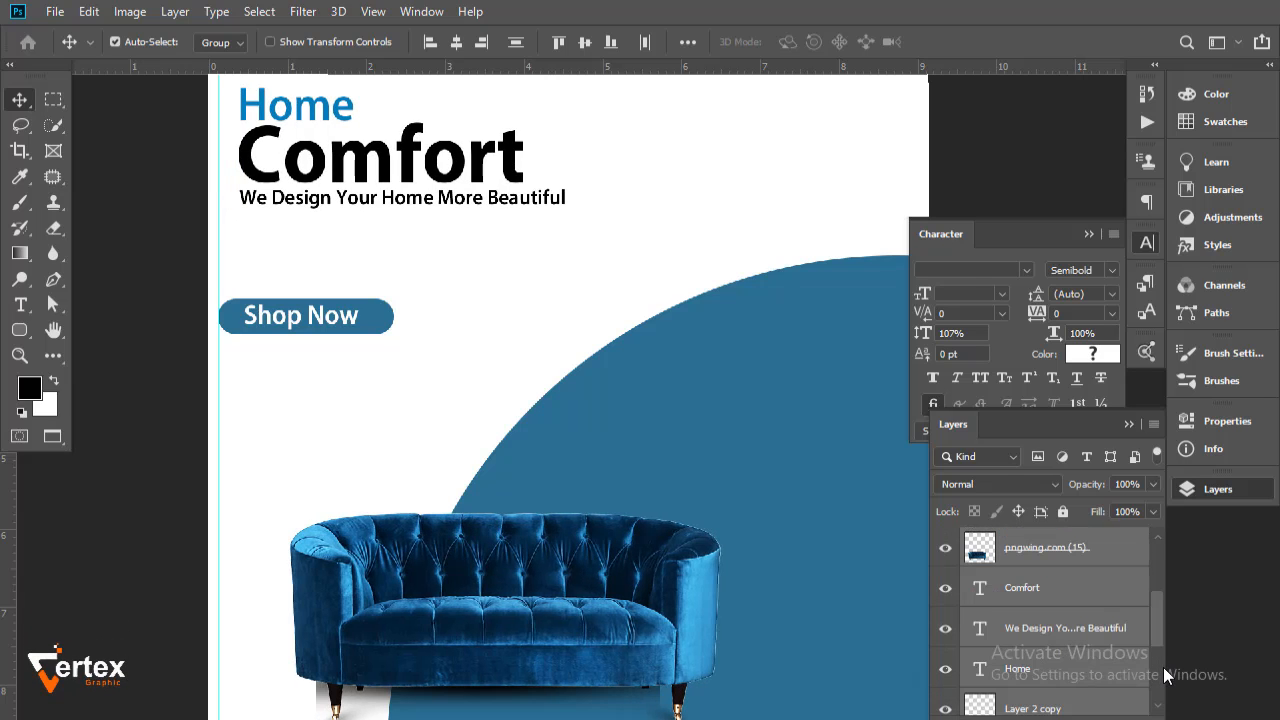
key("shift+Left")
key("shift+Left")
key("shift+Left")
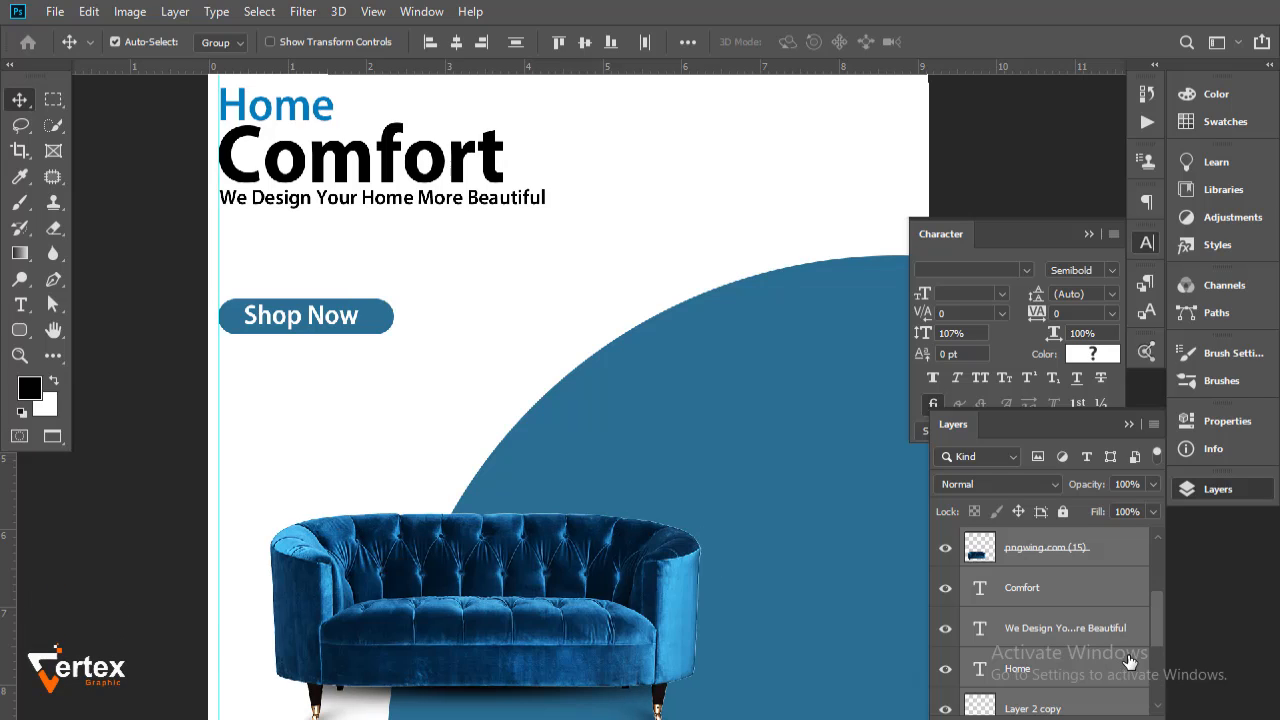
left_click(172, 598)
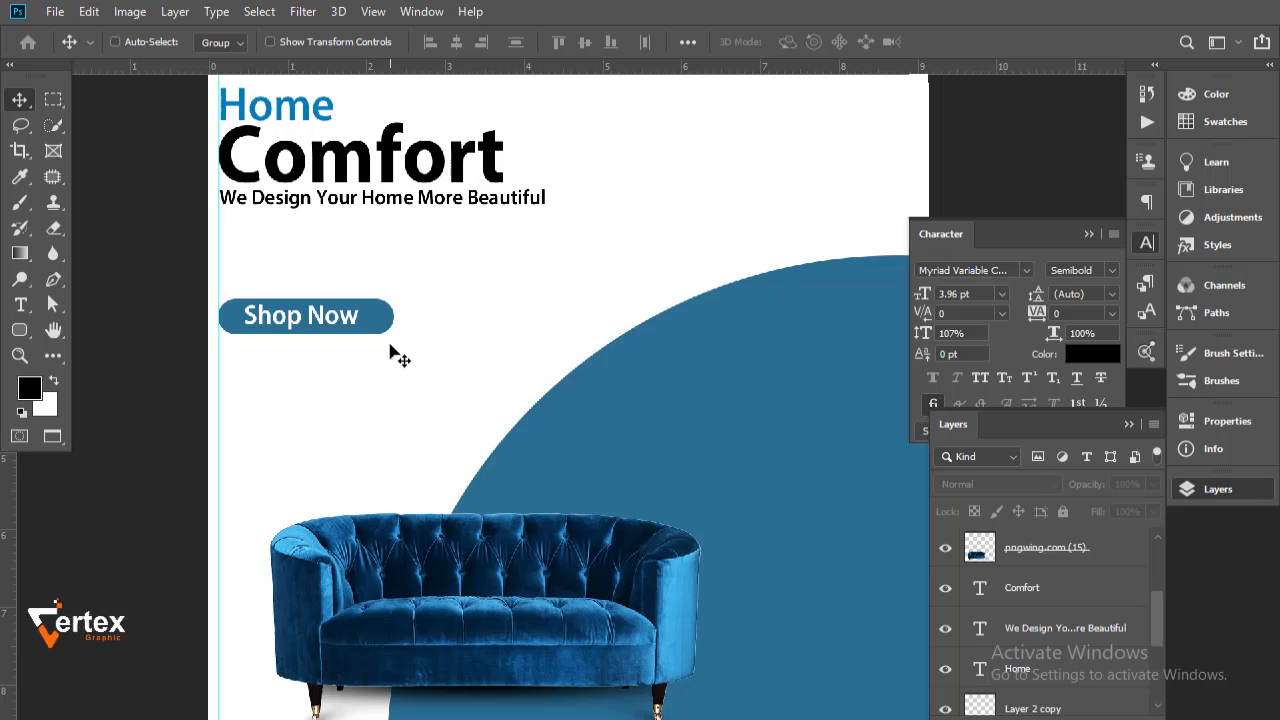
Bring the discount group from the other open document into the ad and place its 50% OFF badge on the blue circle above the sofa
key("ctrl+Tab")
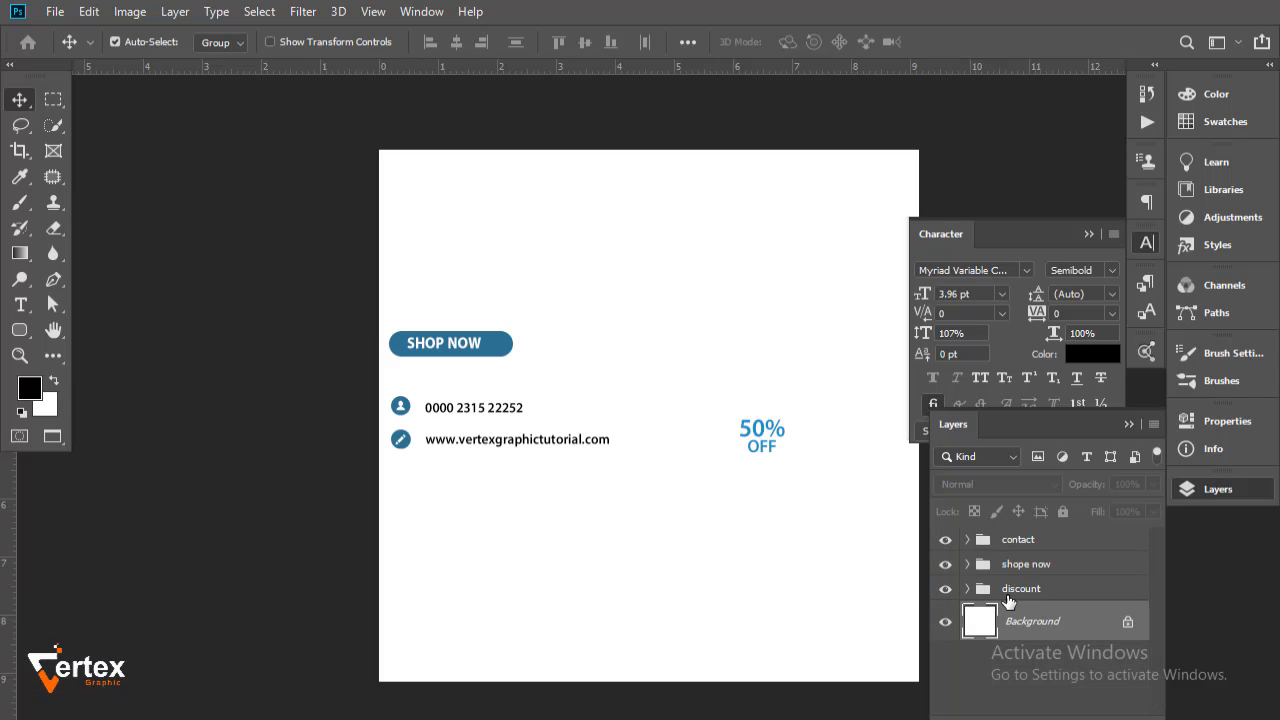
left_click(1008, 596)
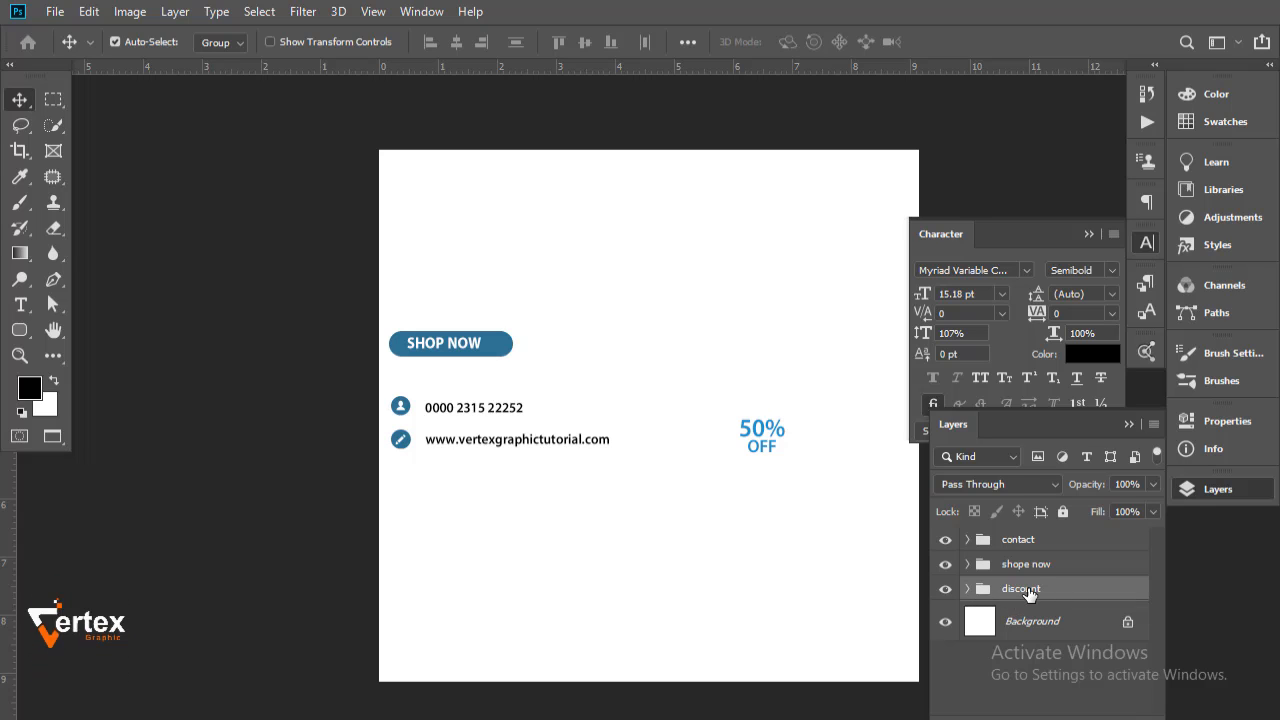
right_click(1026, 594)
key("Escape")
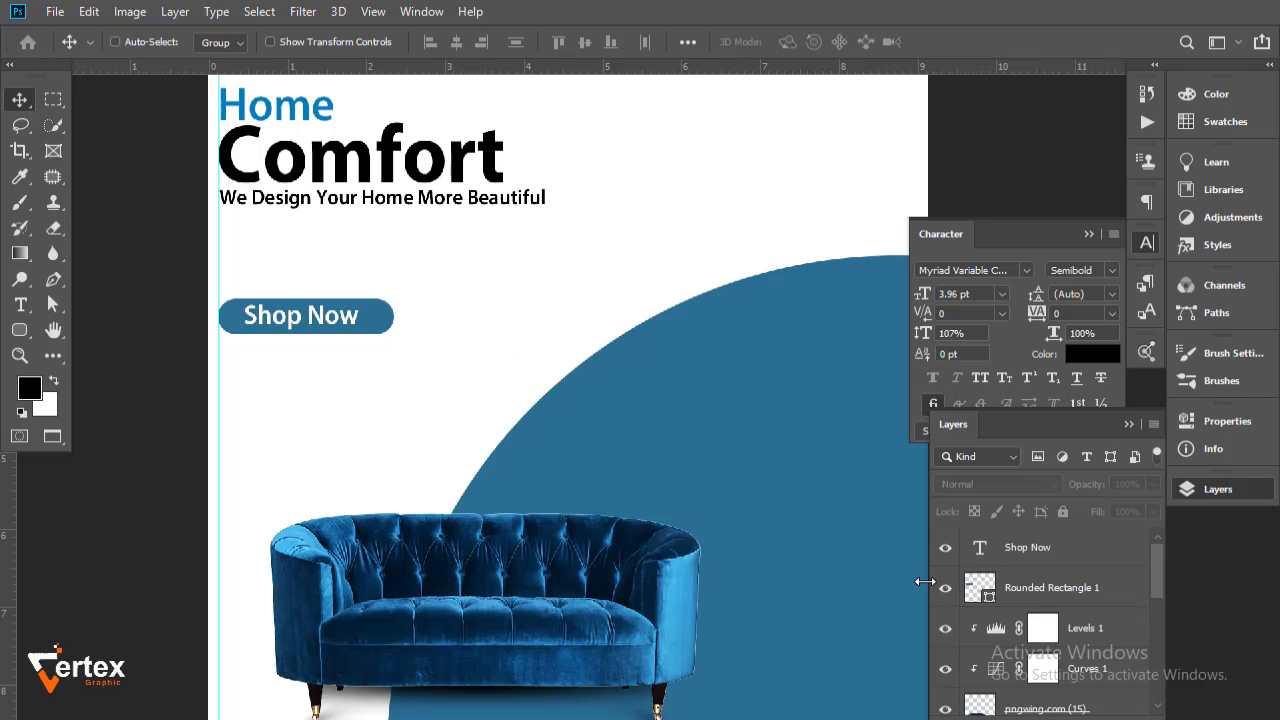
left_click_drag(925, 590, 703, 428)
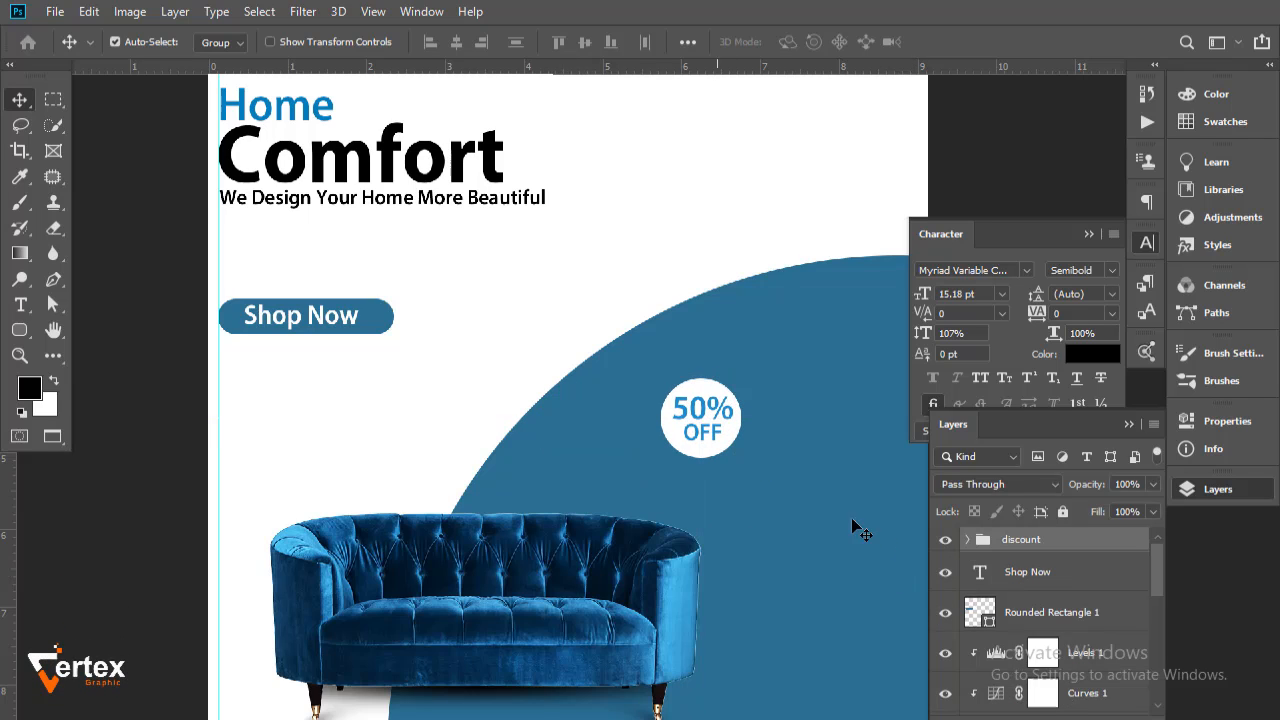
Bring the contact group from the other open document into the ad and place it below the Shop Now button, aligned with its edge
key("ctrl")
key("ctrl+Tab")
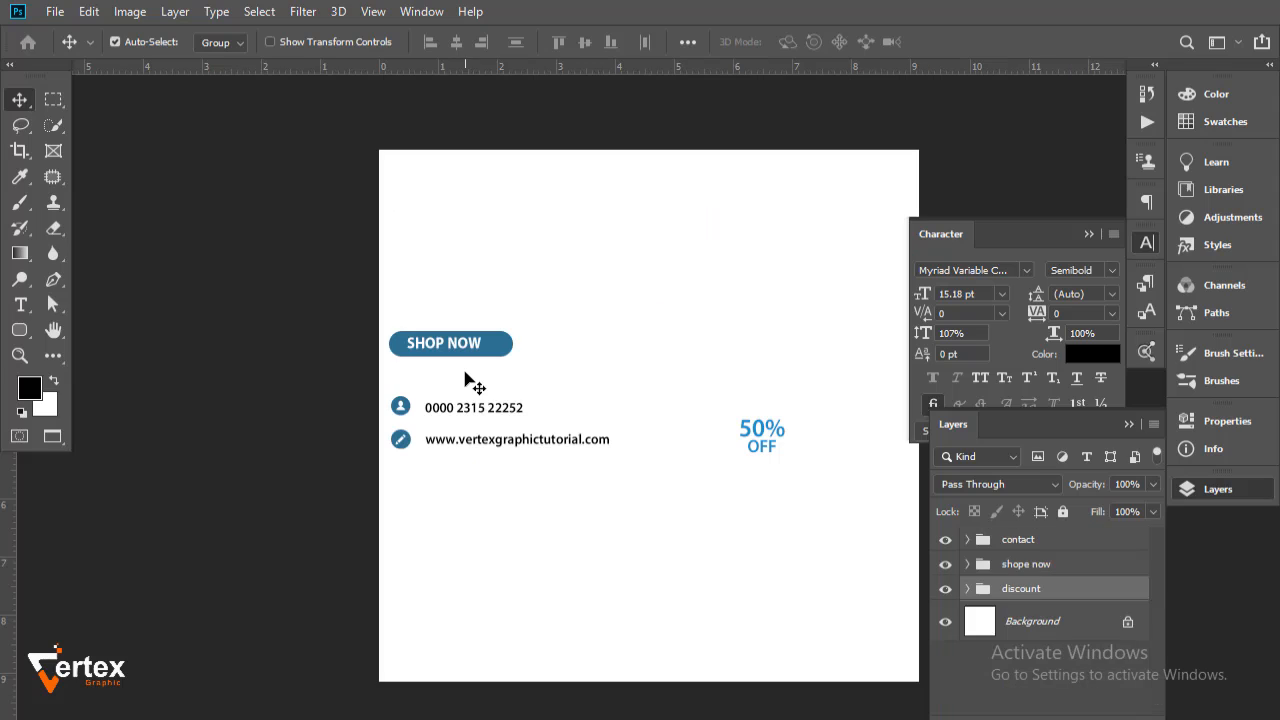
left_click(964, 569)
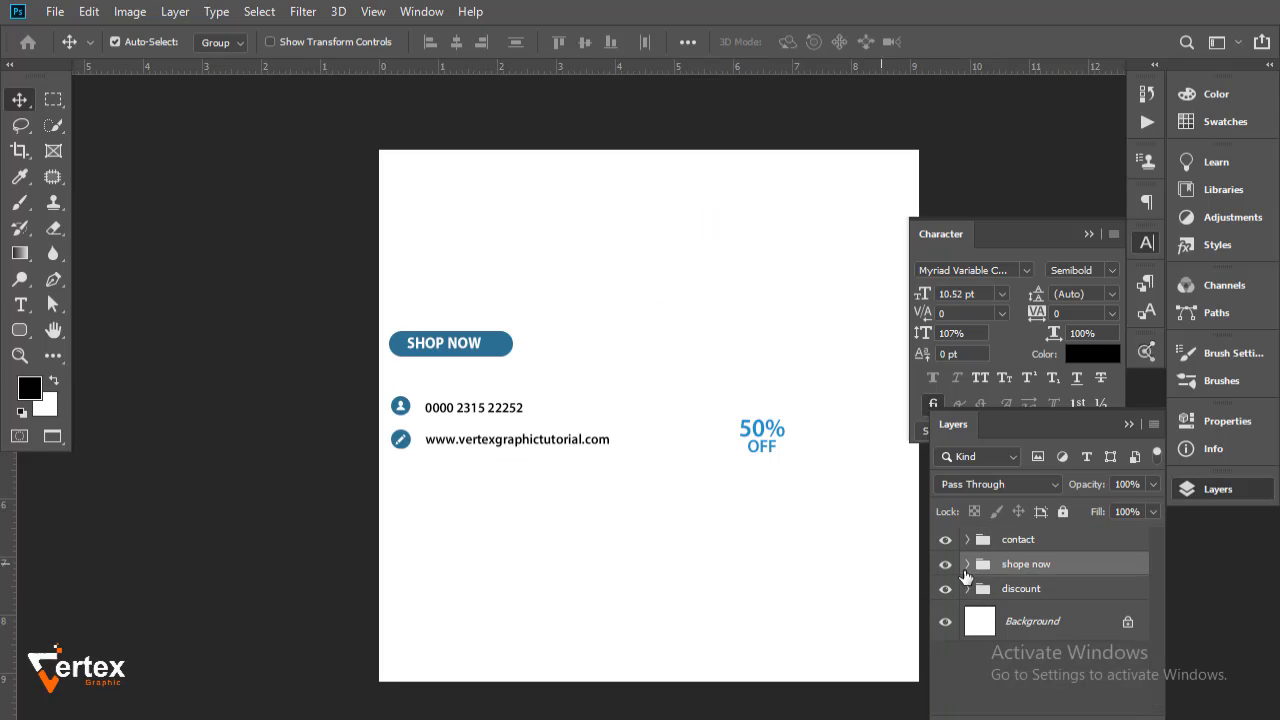
left_click(1020, 542)
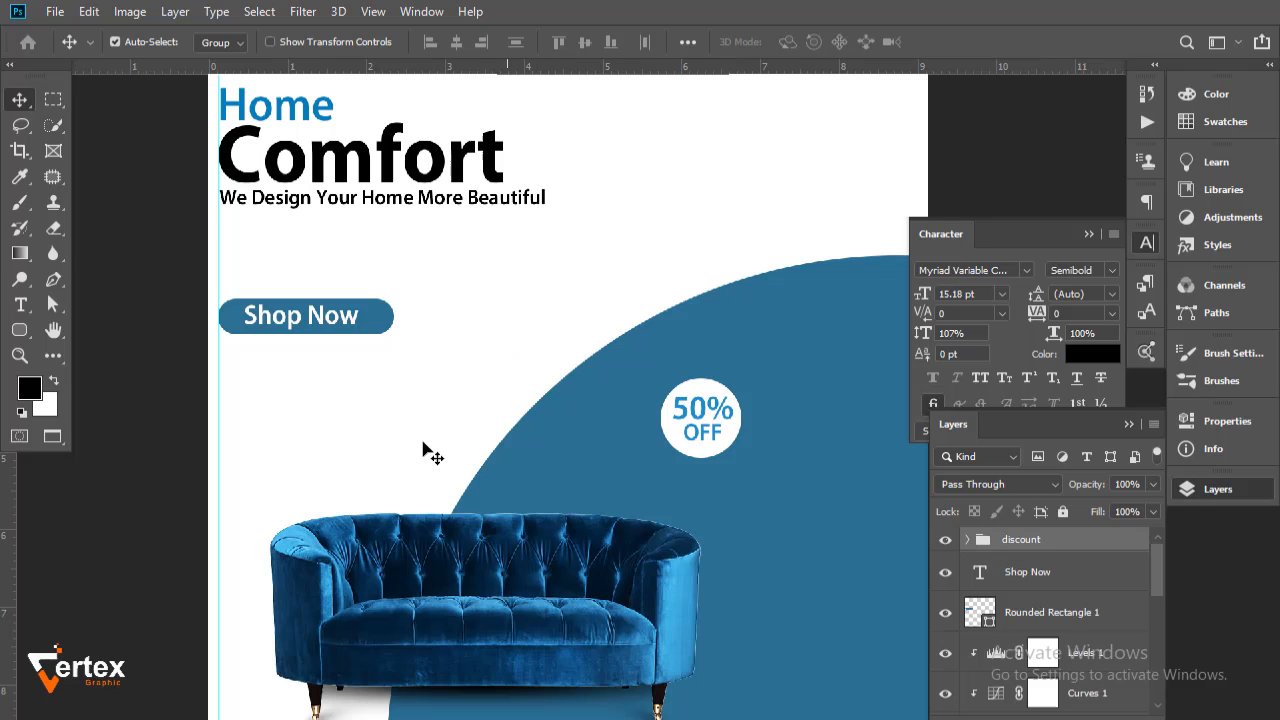
key("ctrl")
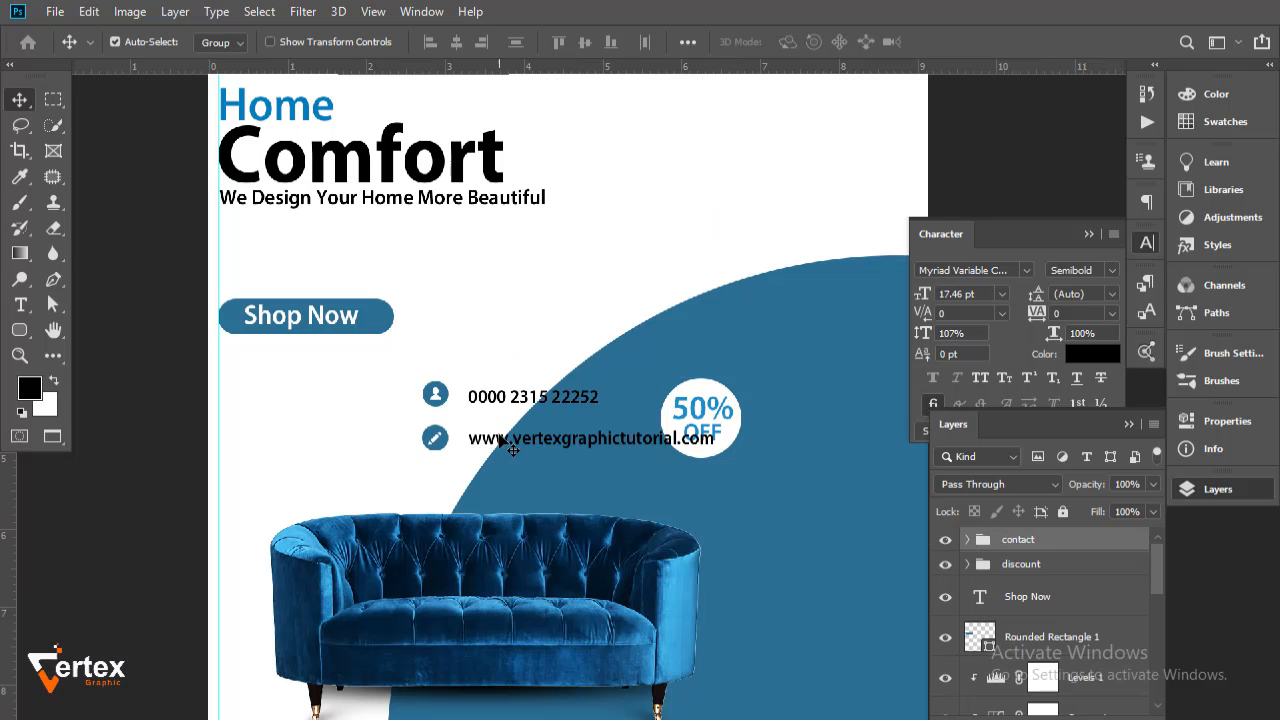
left_click_drag(502, 440, 303, 418)
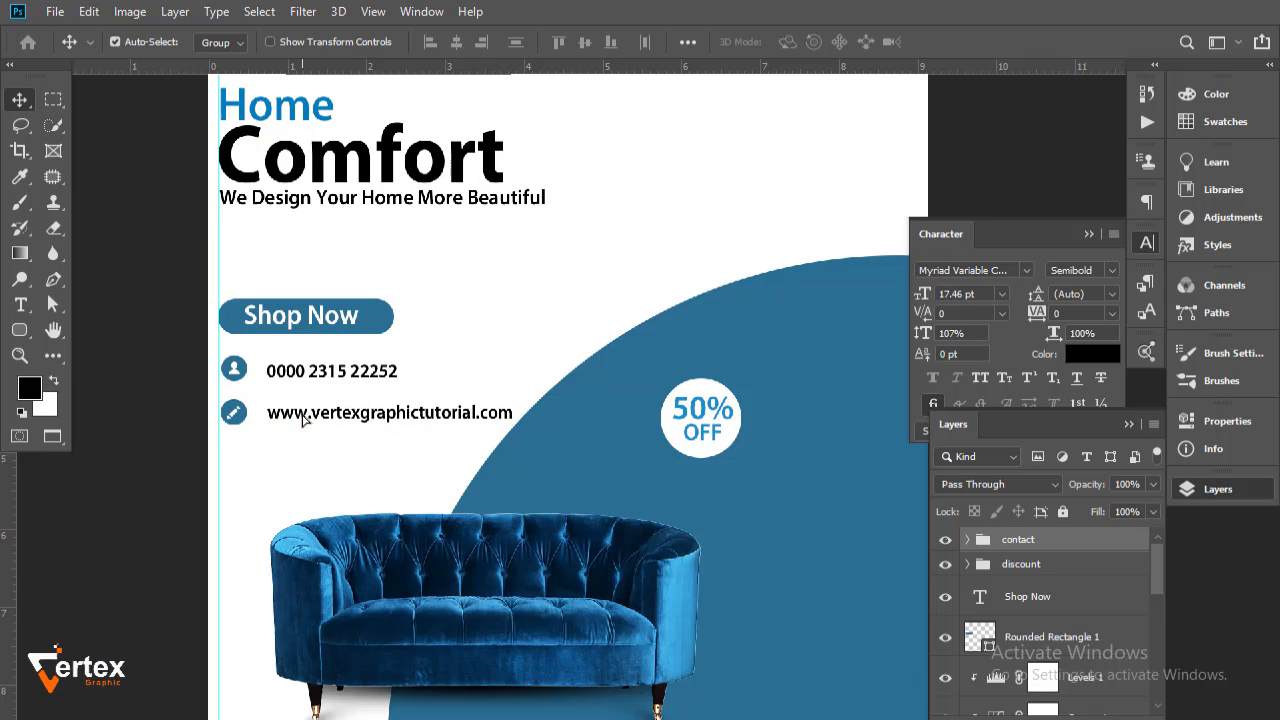
Try shifting the sofa with Layer 2 copy and Layer 2 to the right, and return the contact group to its place below Shop Now
left_click(607, 408, "alt")
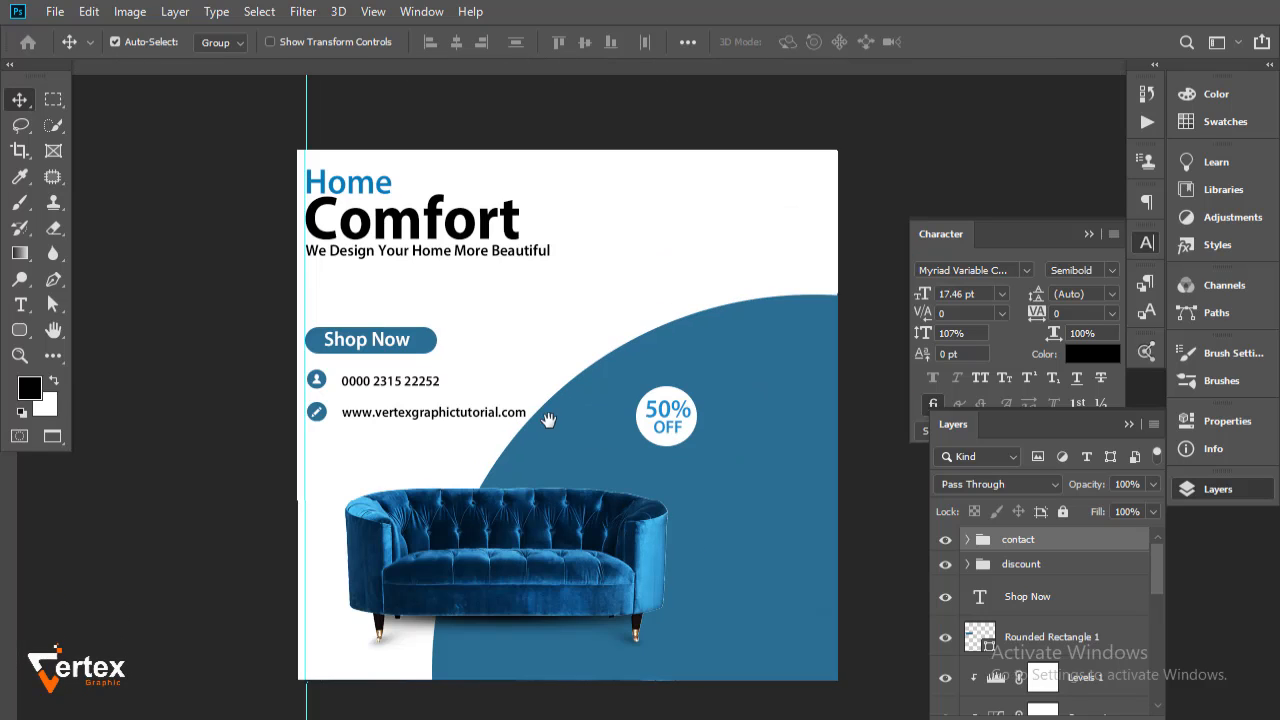
left_click_drag(607, 408, 544, 421)
left_click(595, 573)
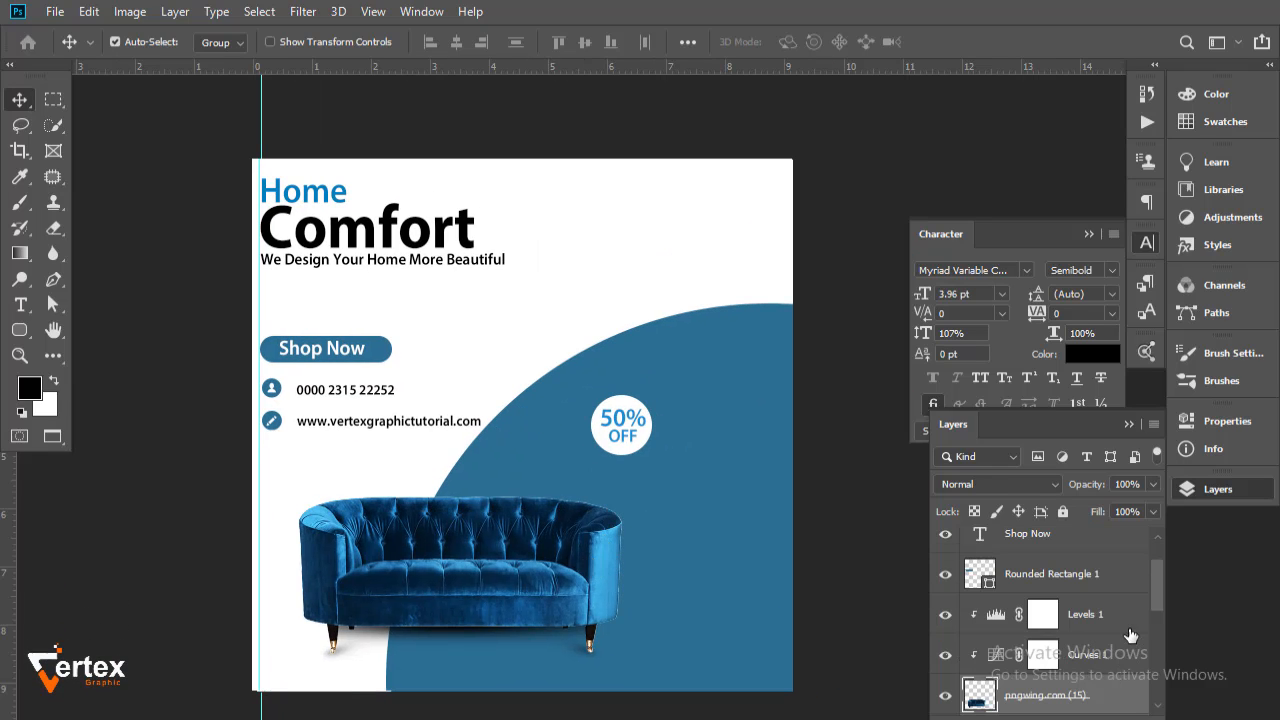
left_click_drag(1153, 588, 1147, 662)
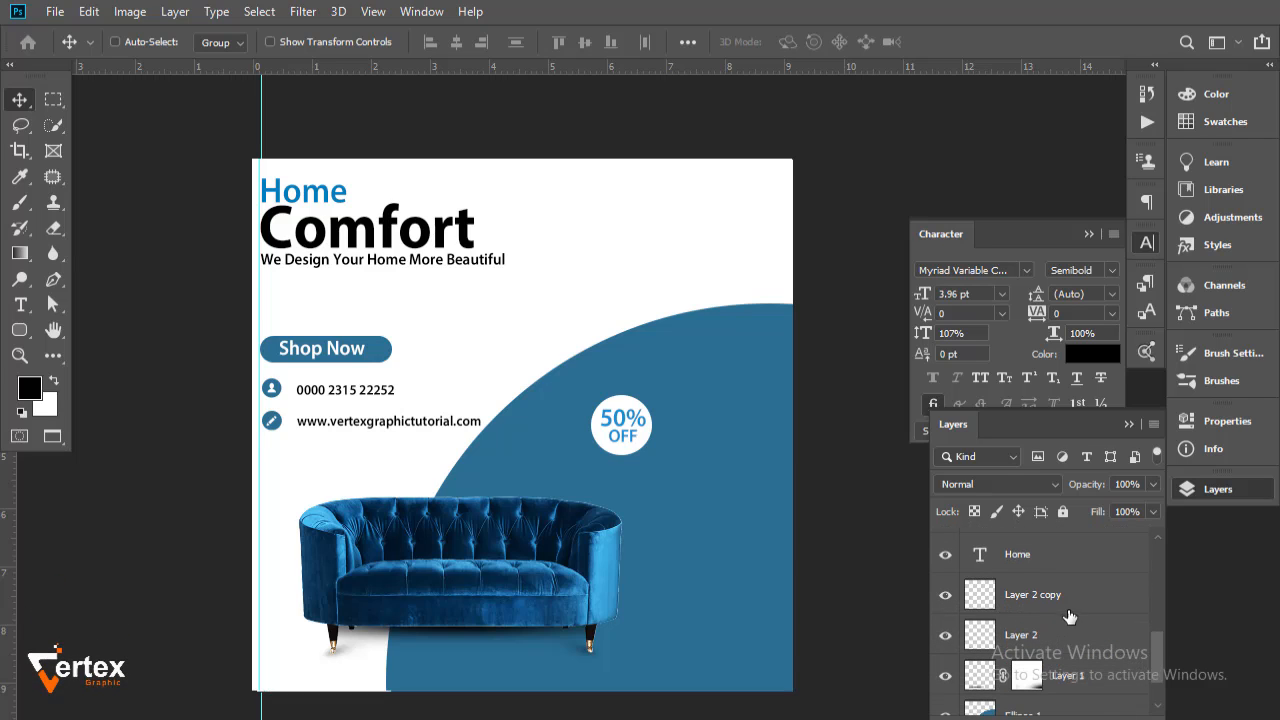
left_click(1062, 606)
left_click(1057, 641, "shift")
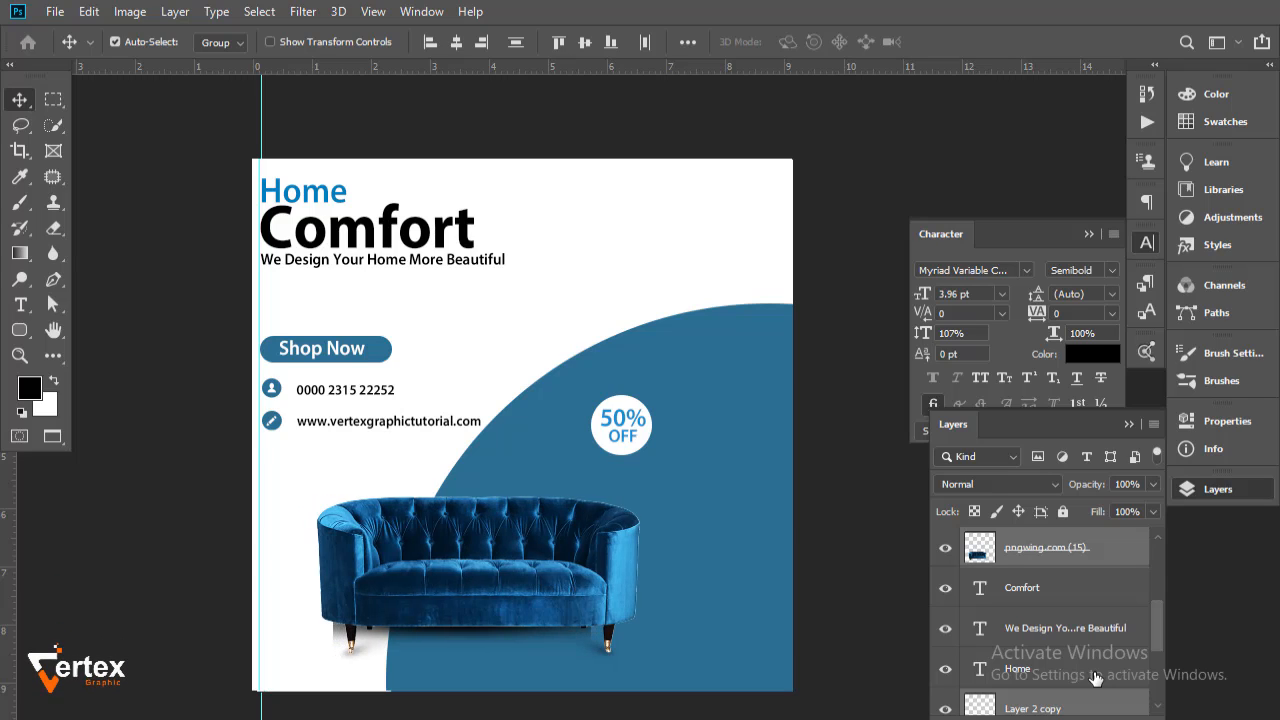
key("shift+Right")
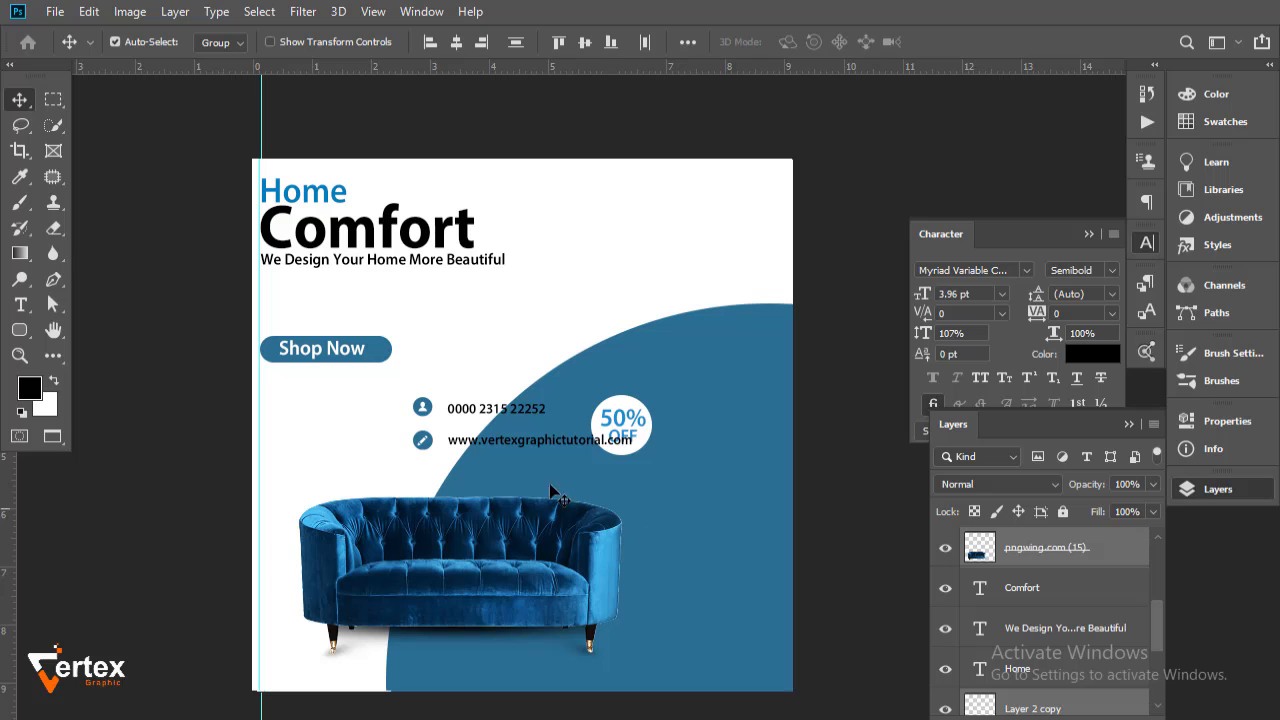
left_click_drag(500, 443, 347, 427)
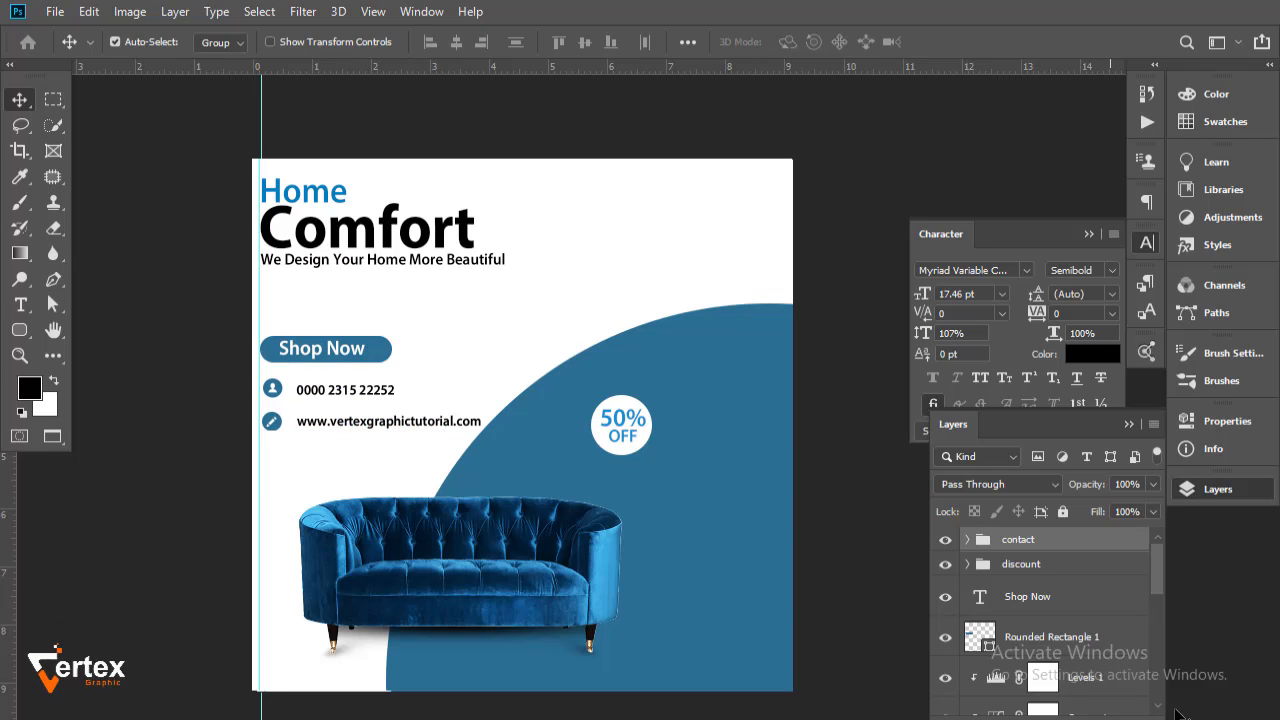
Toggle the visibility of Layer 1 and Ellipse 1 off and on to check which parts of the ad they hold
left_click(430, 582)
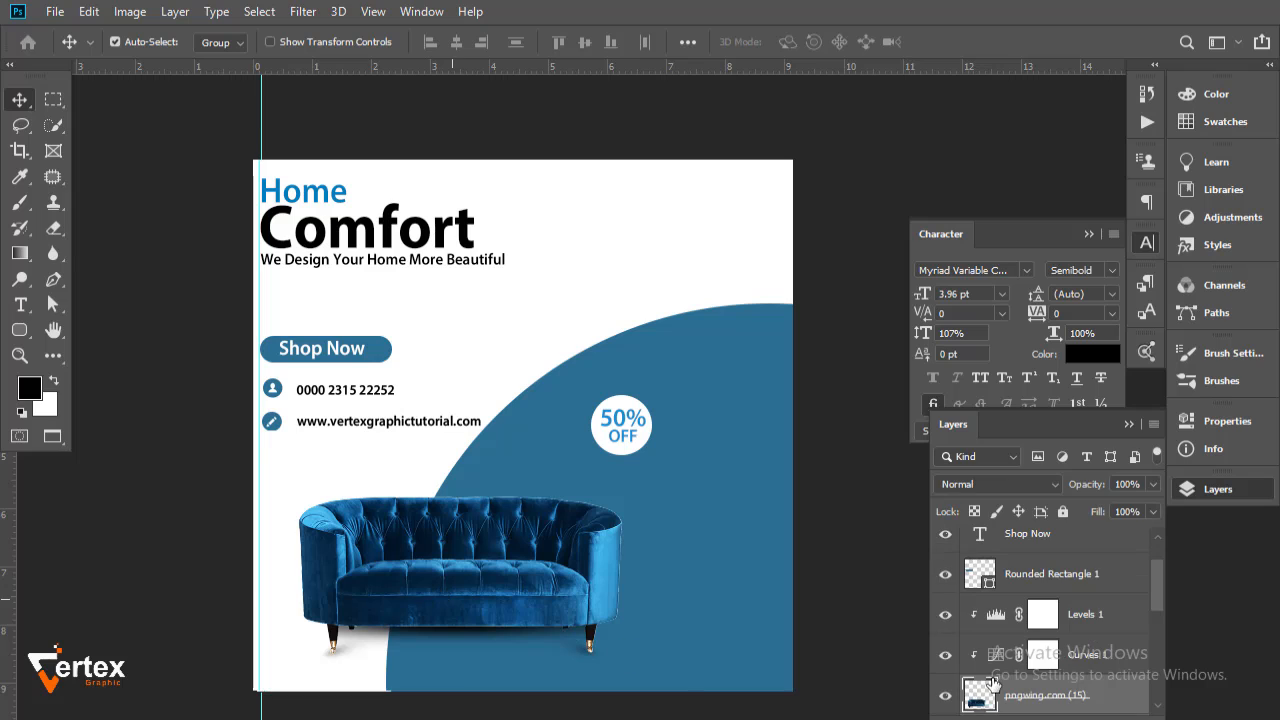
left_click_drag(1157, 583, 1124, 662)
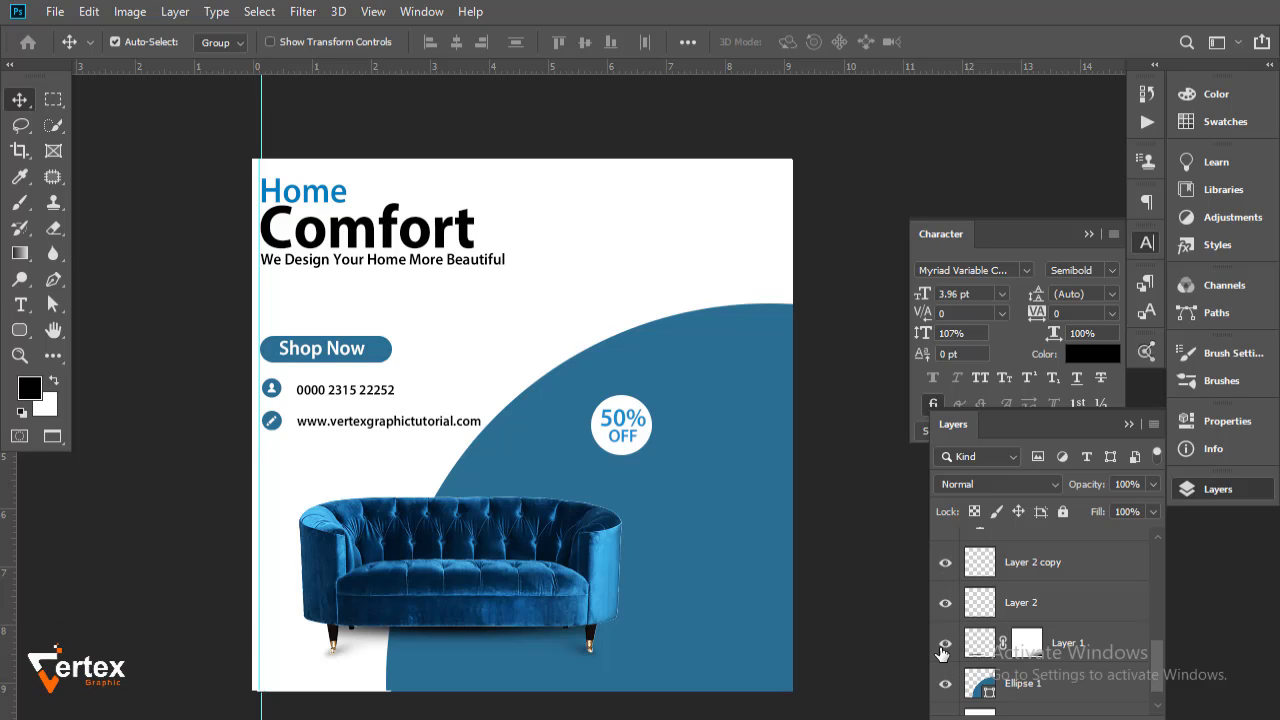
left_click(944, 645)
left_click(944, 645)
left_click(946, 690)
left_click(947, 690)
Select the sofa together with Layer 2 copy, Layer 2 and Layer 1, and shift them slightly to the right
left_click(1069, 632)
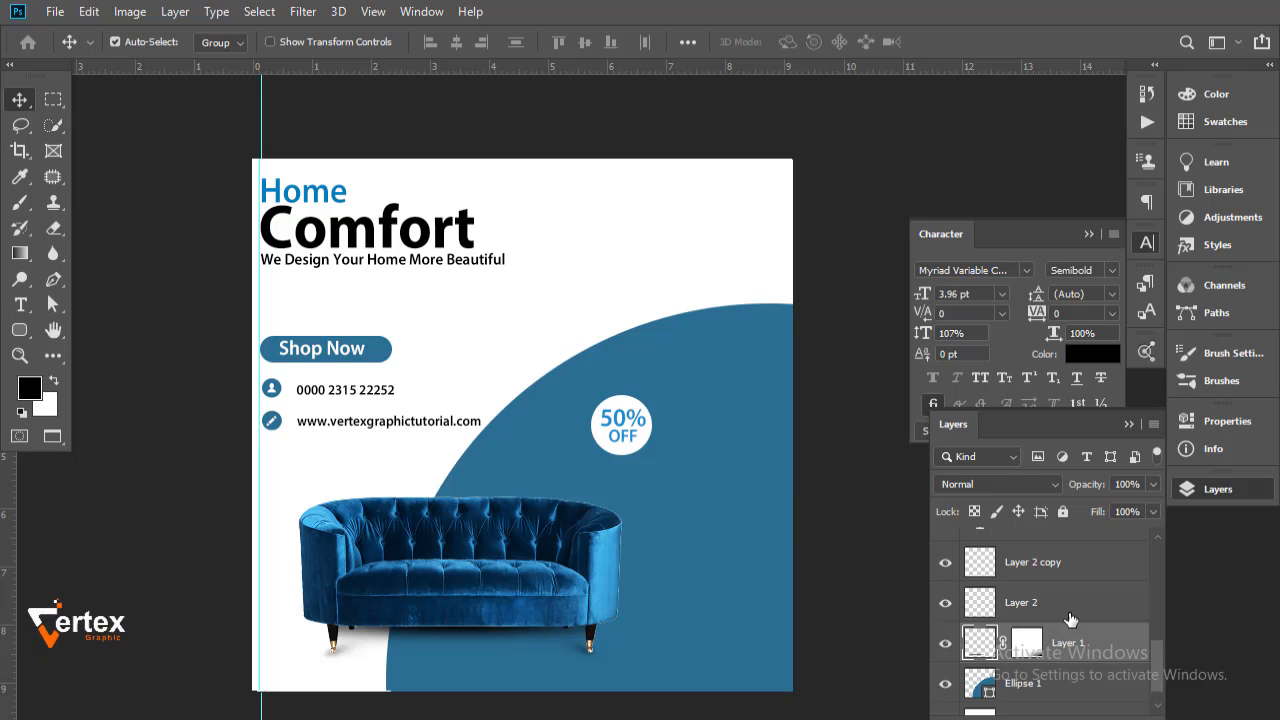
left_click(1062, 599, "ctrl")
left_click(1060, 568, "ctrl")
left_click_drag(1157, 672, 1152, 621)
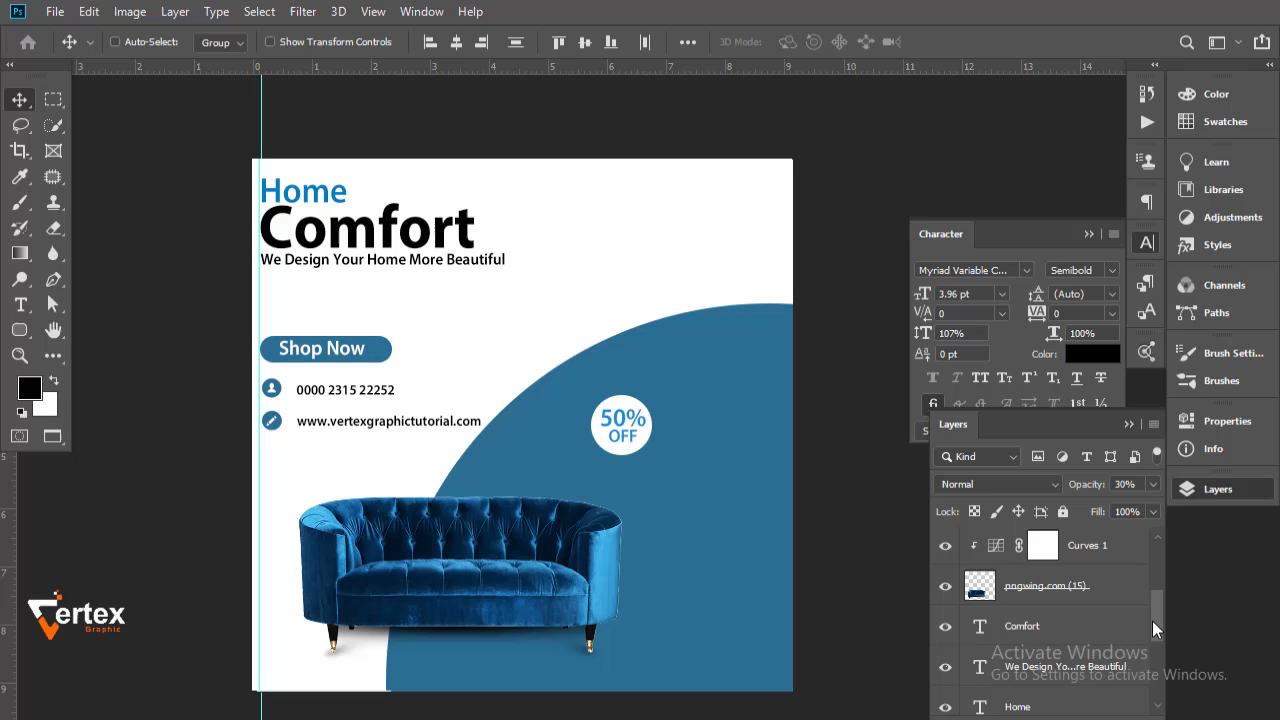
left_click(1053, 597)
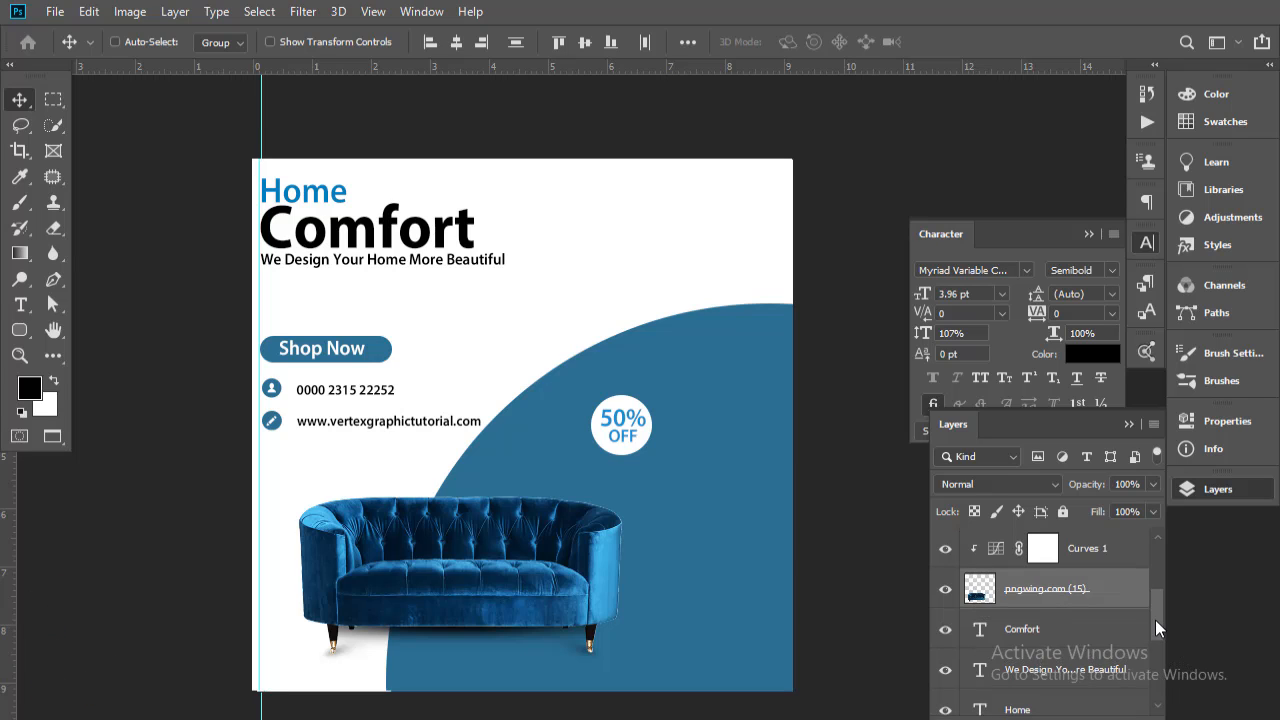
left_click_drag(1155, 620, 1157, 680)
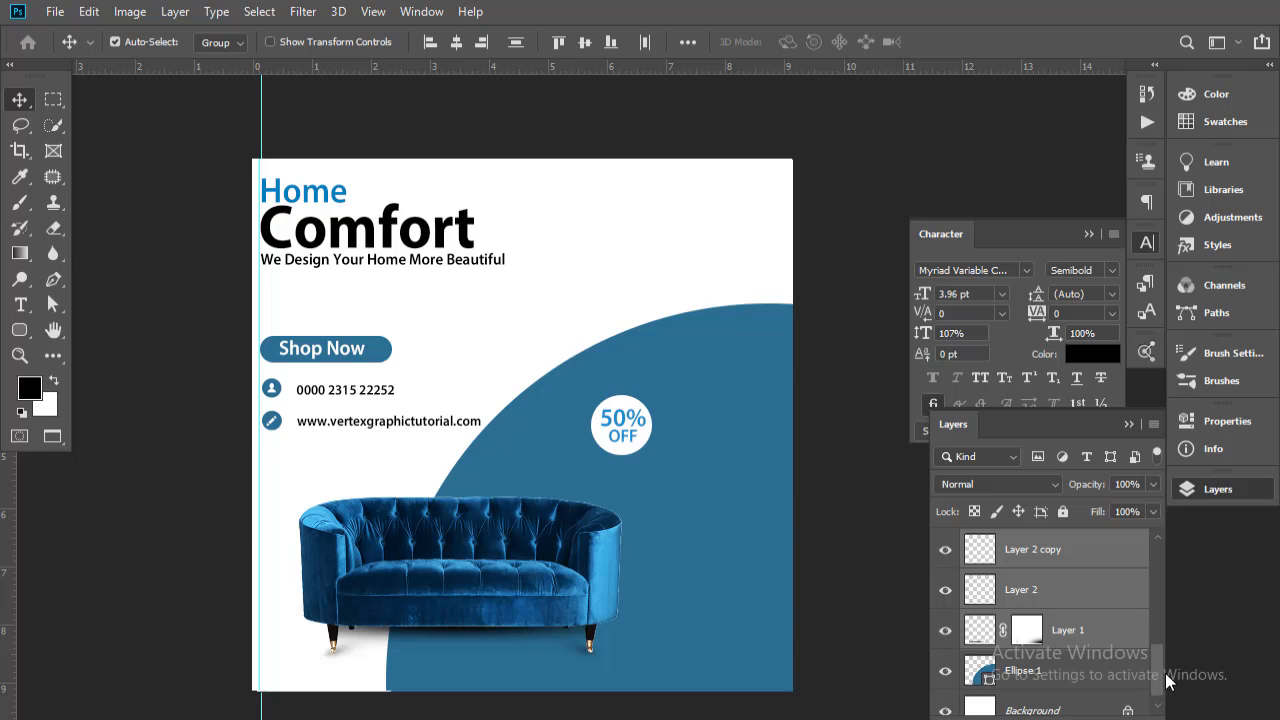
key("shift+Right")
key("shift+Right")
key("shift+Right")
key("shift+Right")
key("shift+Right")
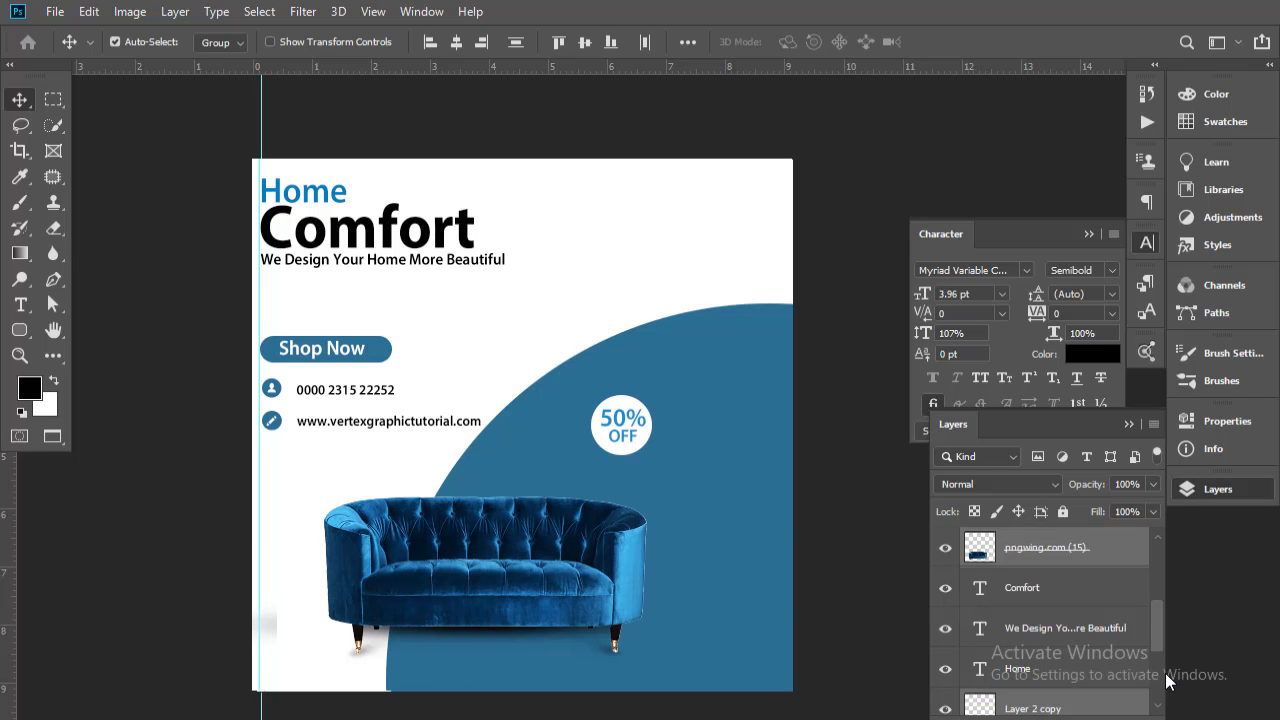
key("shift+Left")
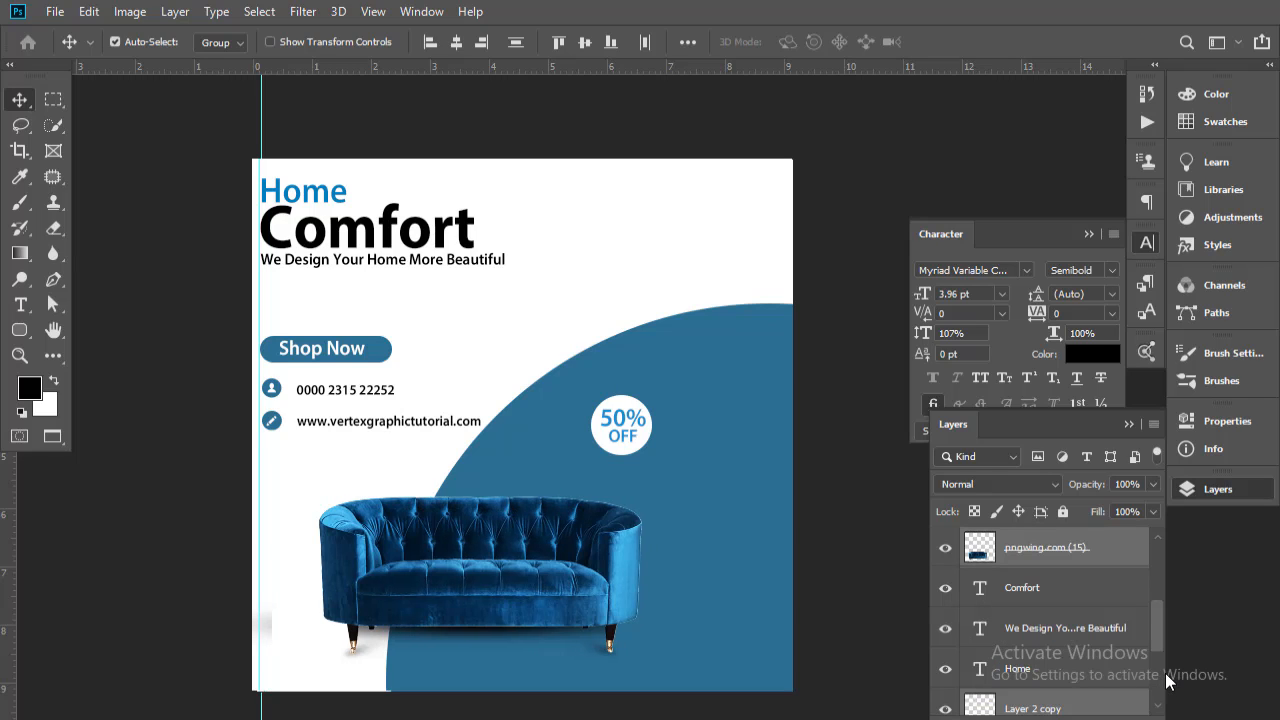
Lower the selected sofa and shadow layers closer to the ad's bottom edge
key("shift+Down")
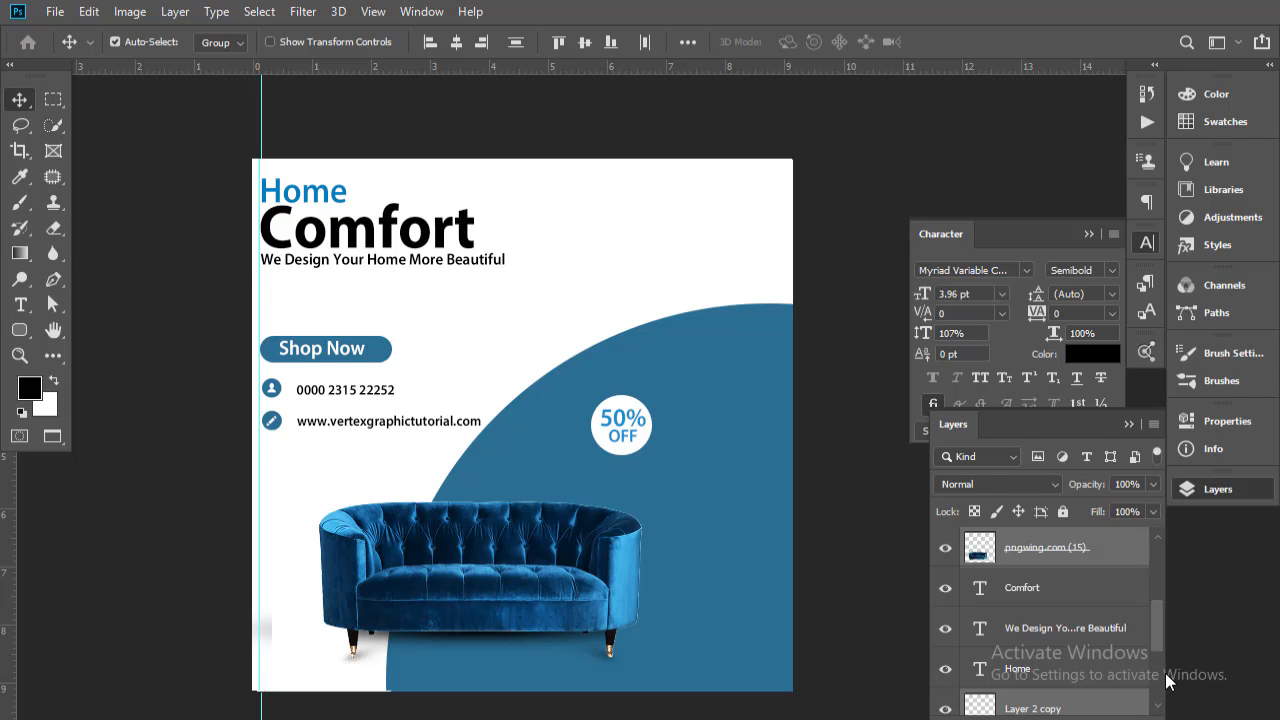
key("shift+Down")
key("shift+Down")
key("shift+Down")
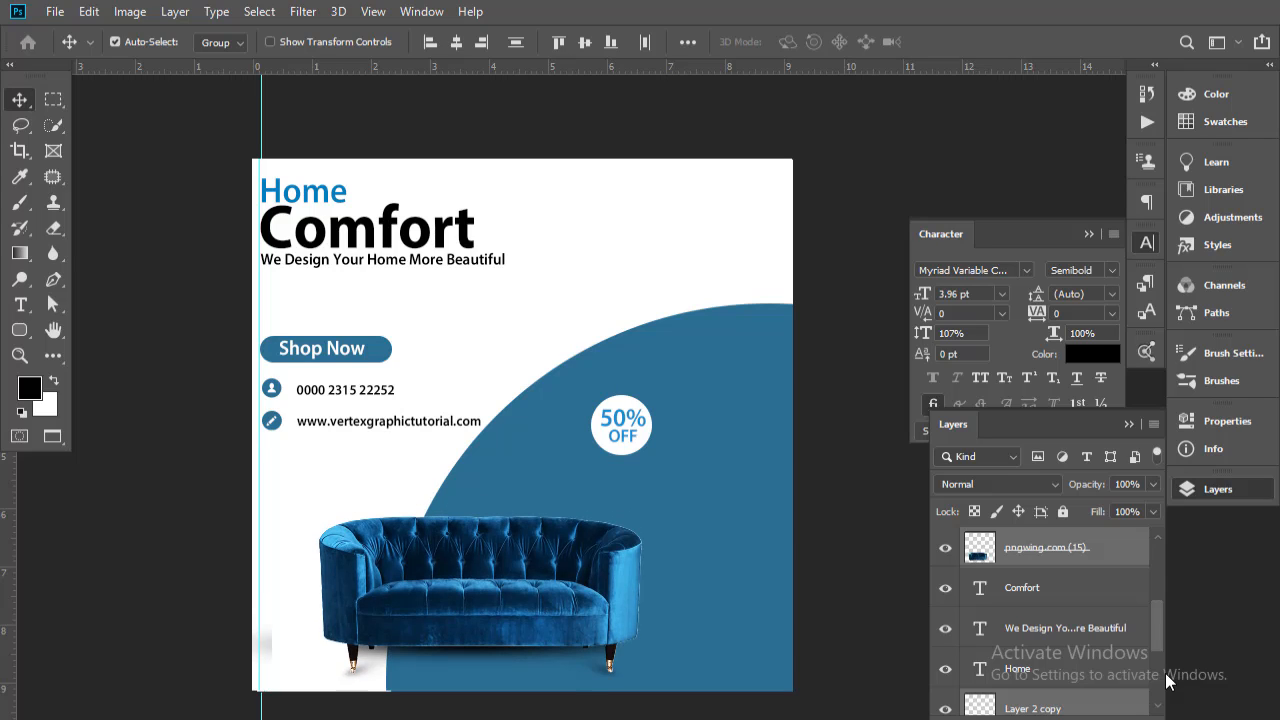
Scale the sofa and its shadow layers up to about 106% and reposition them slightly lower and to the left
key("ctrl+t")
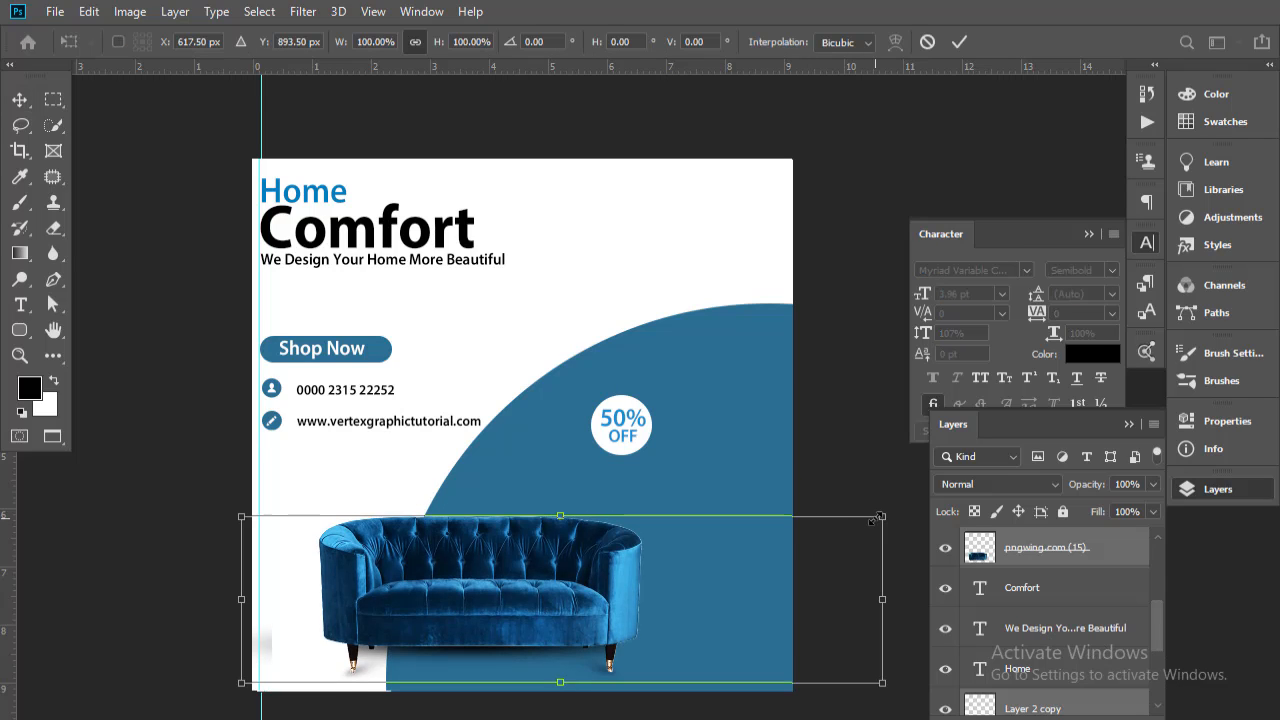
left_click_drag(880, 517, 920, 507)
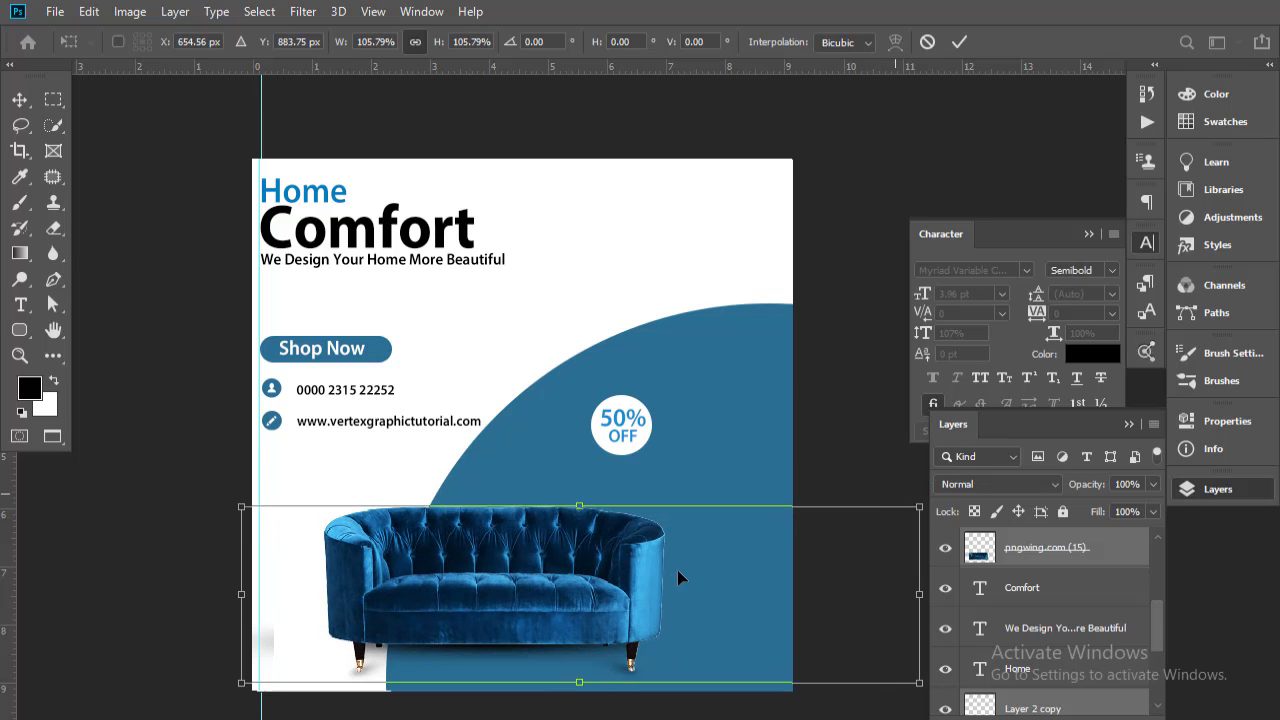
mouse_move(677, 578)
left_mouse_down()
mouse_move(651, 579)
mouse_move(658, 589)
left_mouse_up()
key("Return")
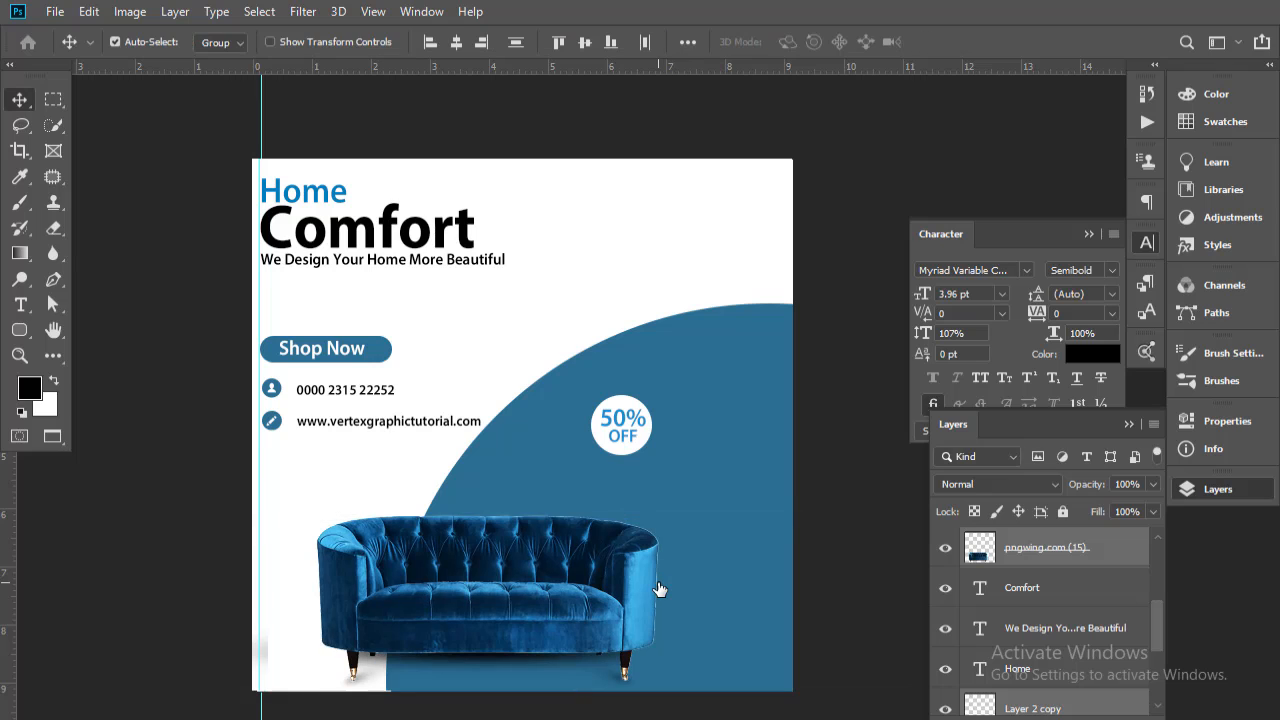
Enlarge the sofa and its shadow layers further, place them below the contact details across the circle's edge, and deselect them
key("ctrl+space")
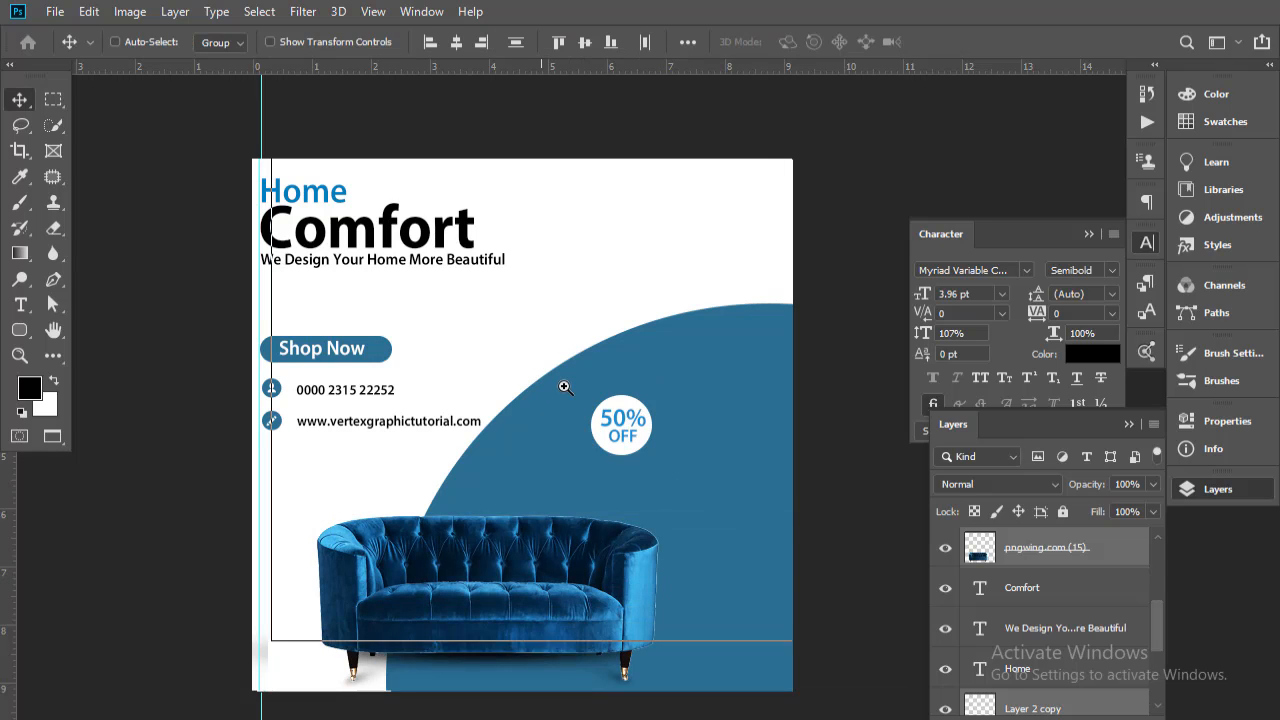
left_click(565, 387, "ctrl")
left_click(570, 390, "ctrl+alt")
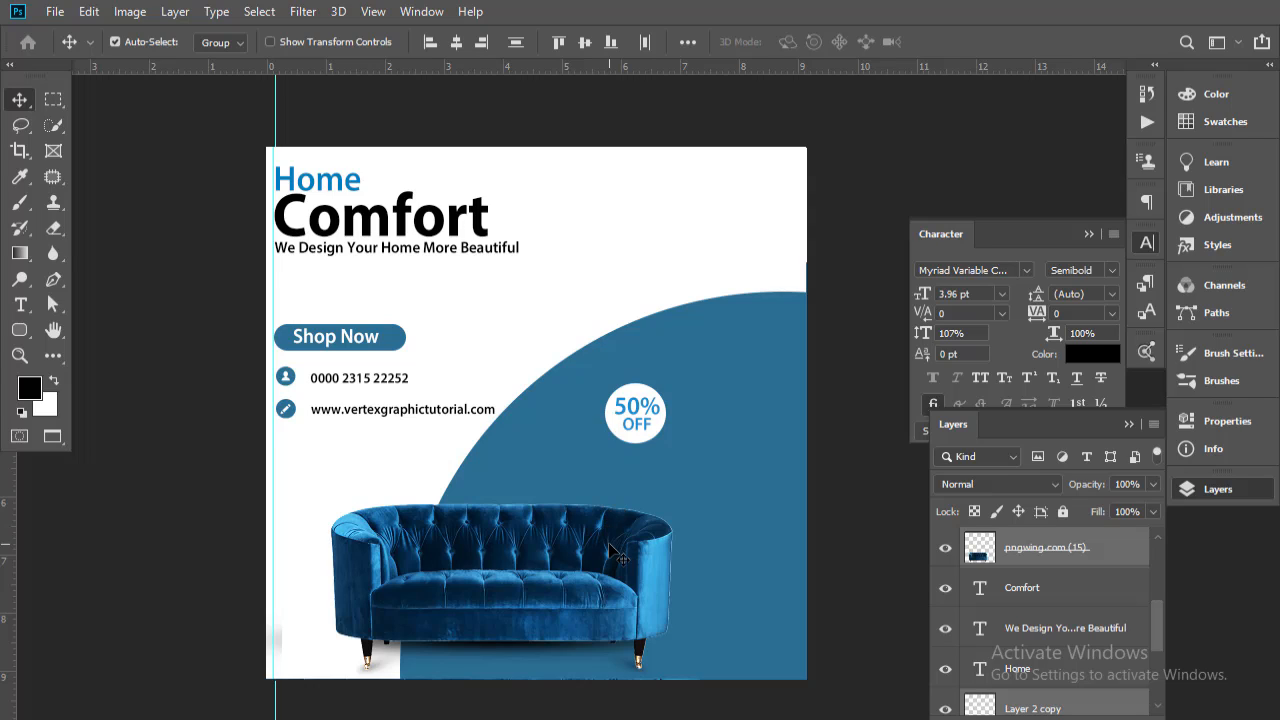
key("ctrl")
key("ctrl+t")
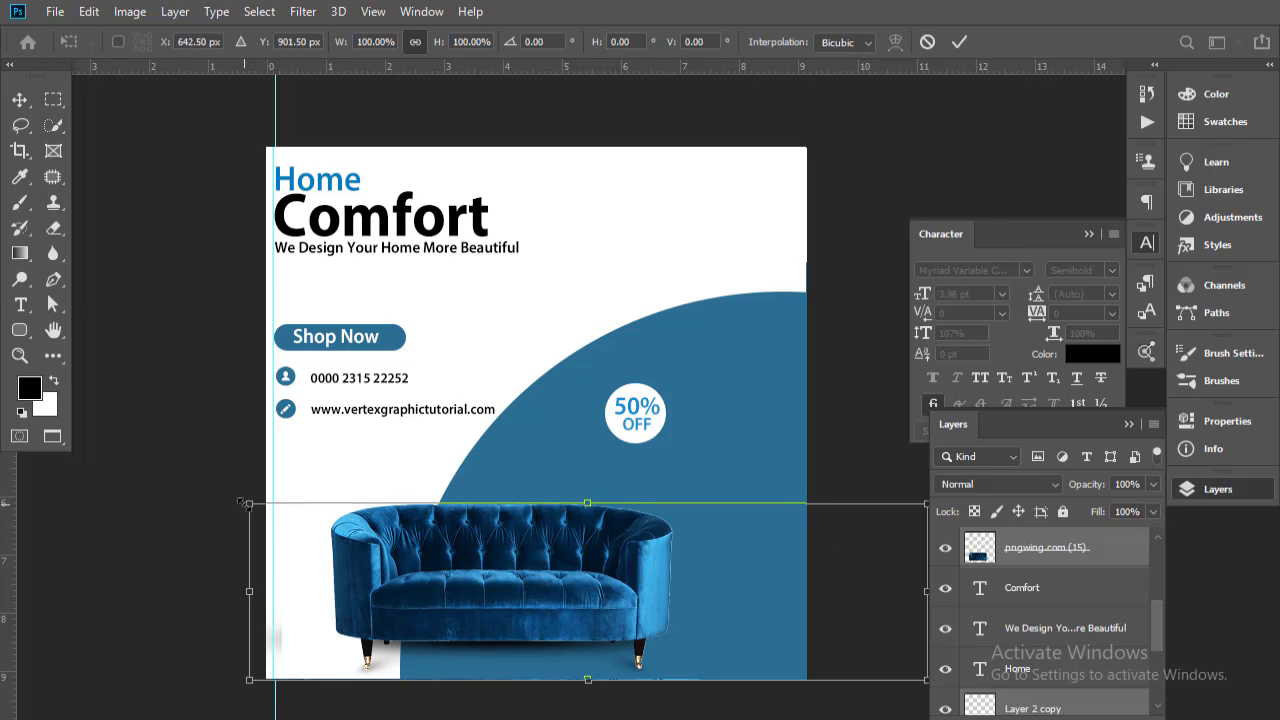
left_click_drag(245, 504, 191, 453)
left_click_drag(450, 571, 497, 563)
key("Return")
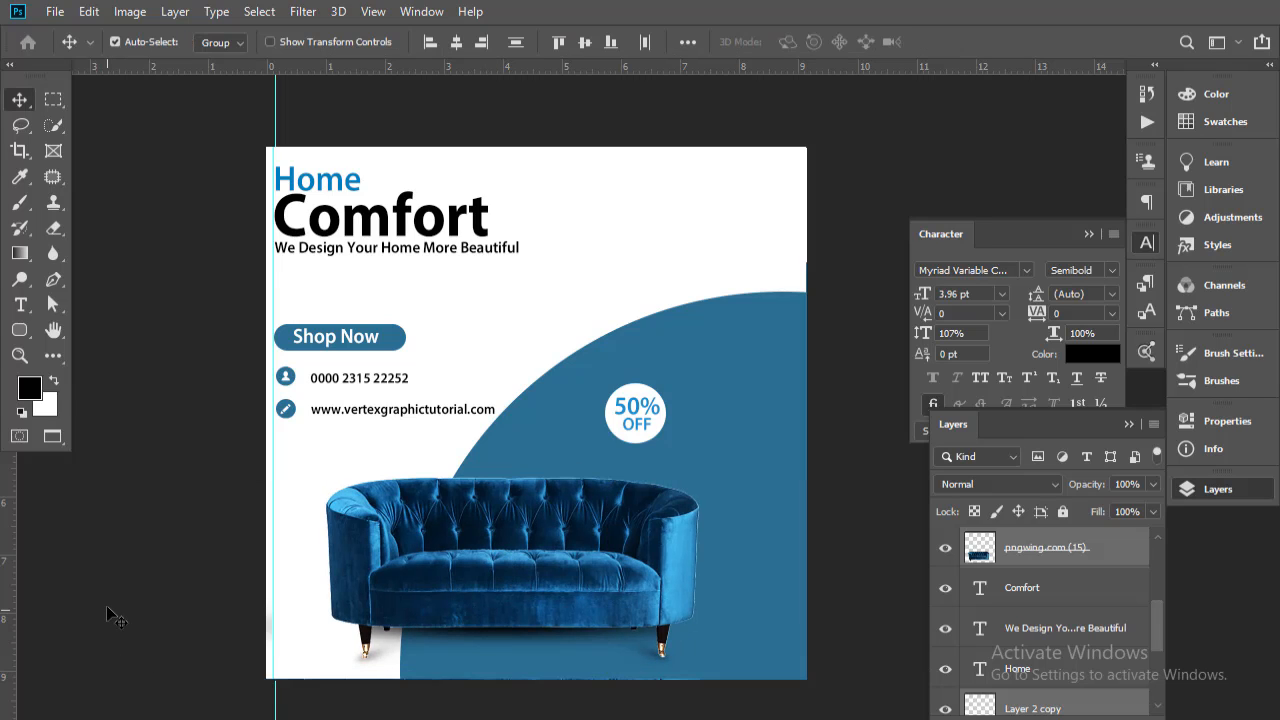
left_click(107, 606)
Duplicate the "Home" text into the ad's upper-right corner and change the copy's wording to "logo"
left_click_drag(417, 449, 413, 468)
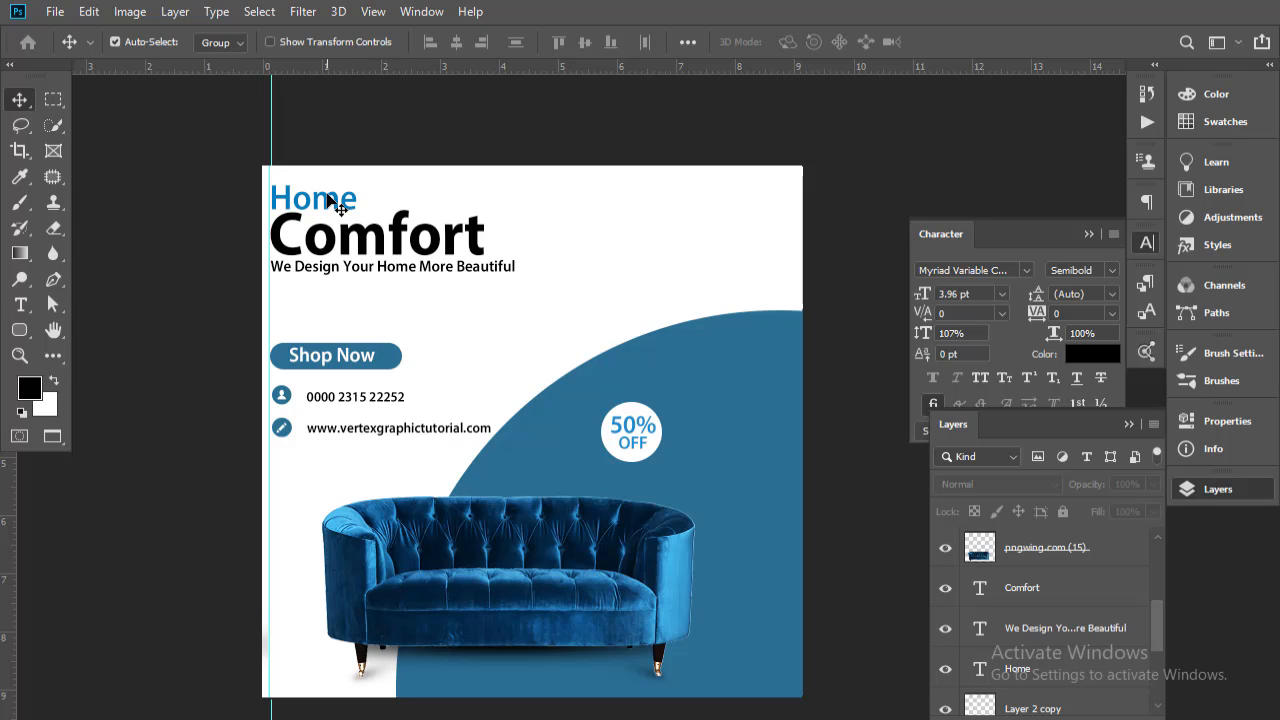
left_click(328, 198)
left_click_drag(330, 200, 756, 232)
left_click_drag(756, 232, 554, 346)
double_click(650, 288)
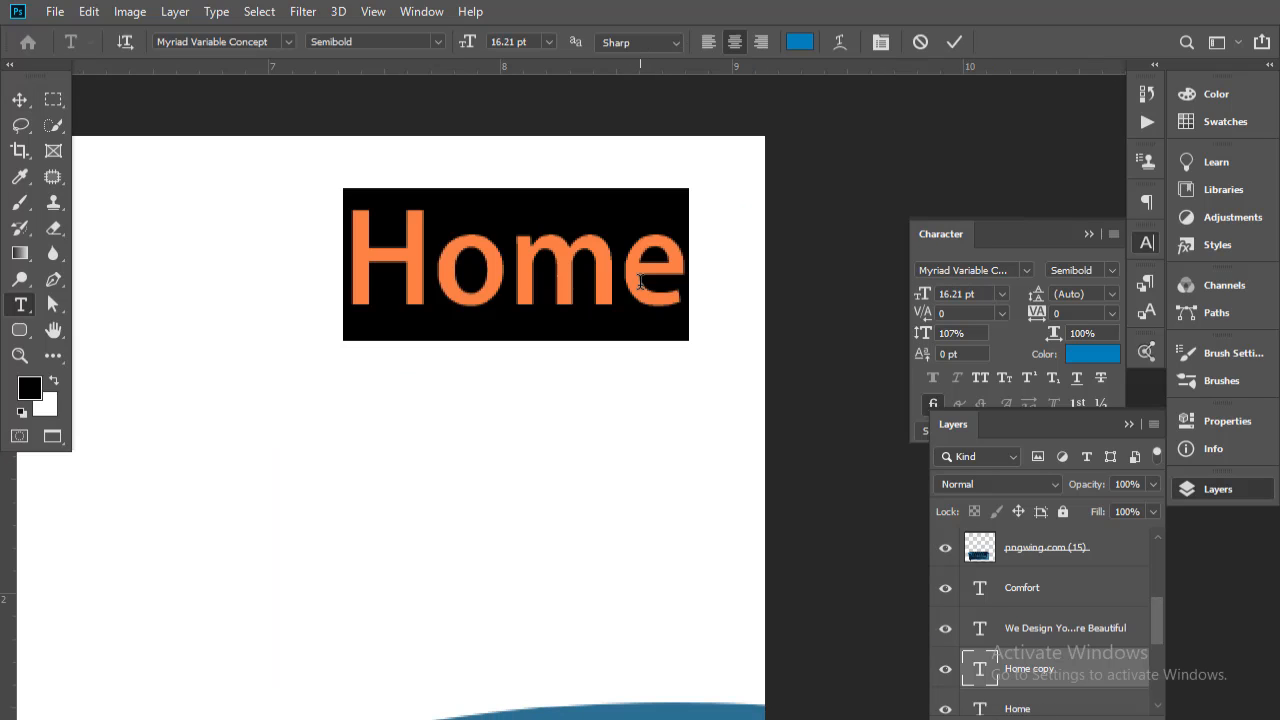
type("logo")
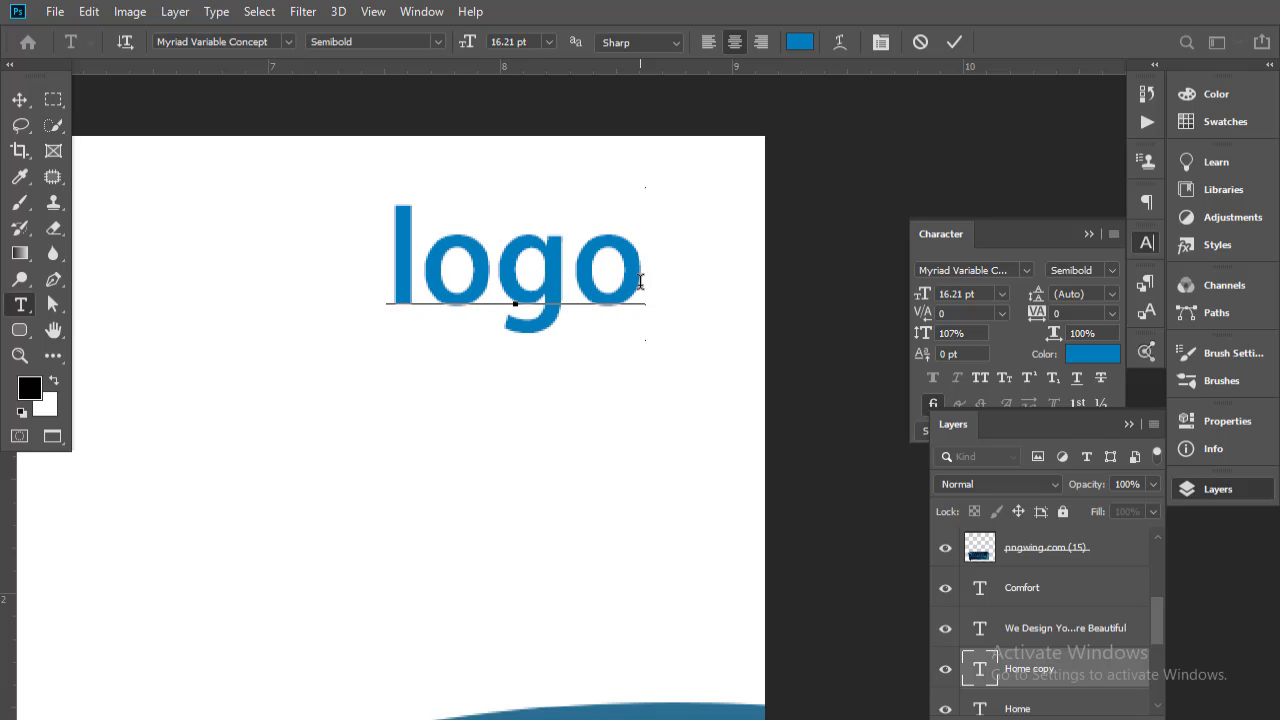